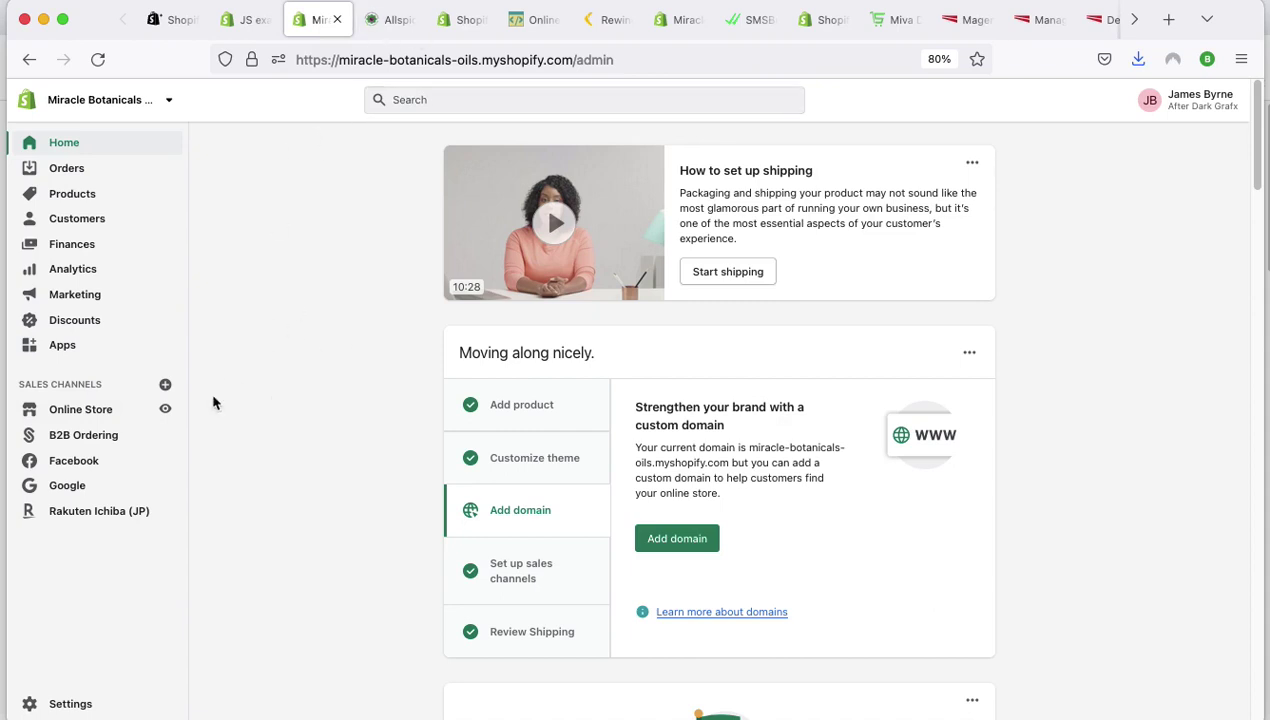
# View the online store's home page from the admin and dismiss the community sign-up pop-up.
pyautogui.click(165, 411)
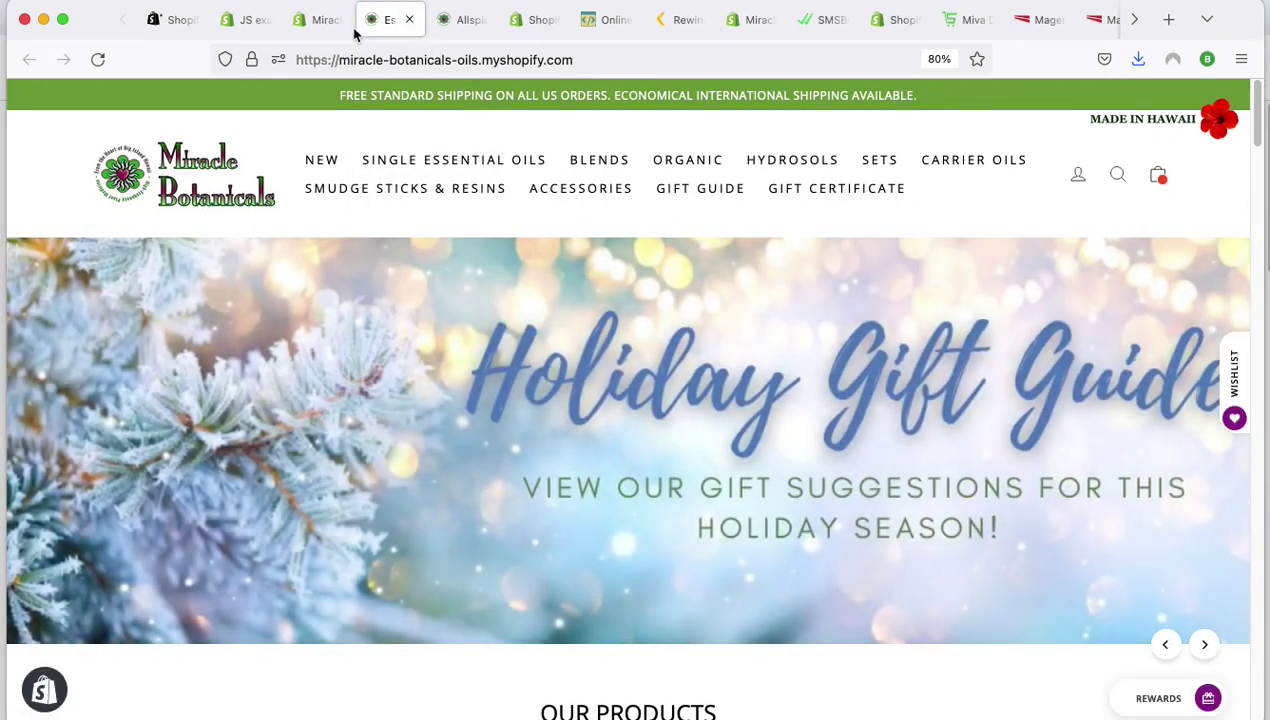
pyautogui.click(318, 22)
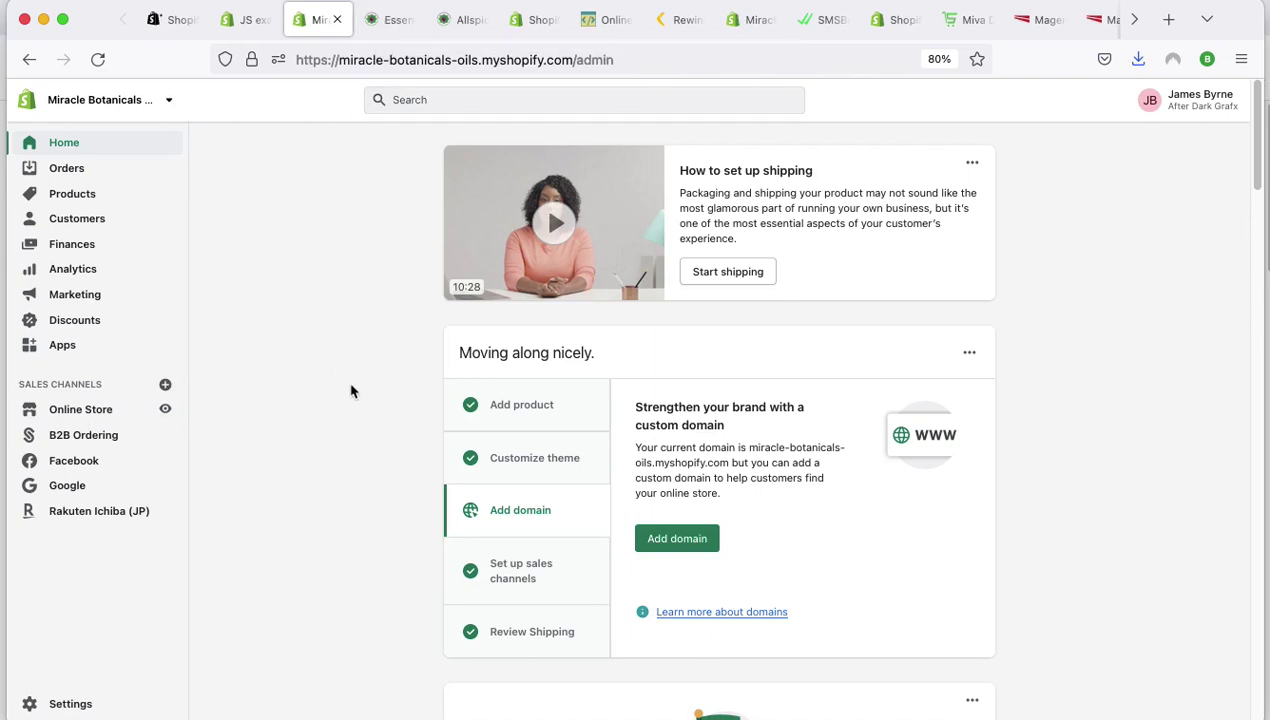
pyautogui.click(385, 19)
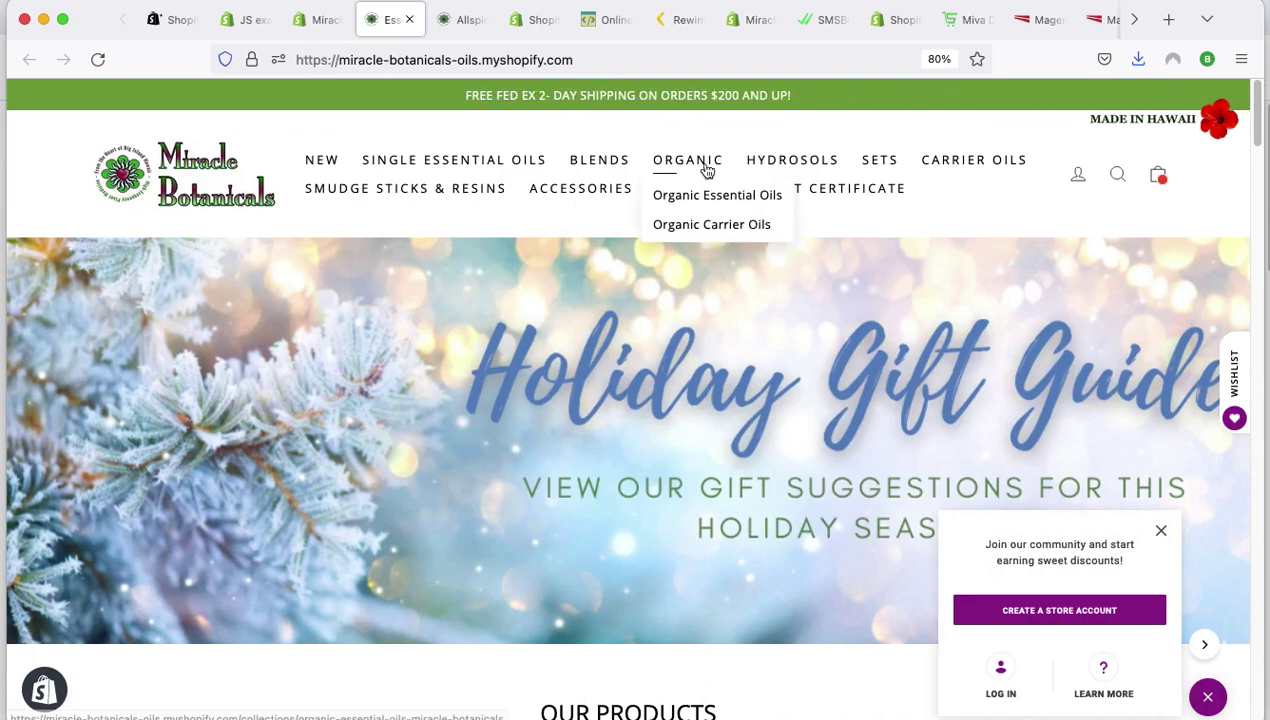
pyautogui.moveTo(403, 179)
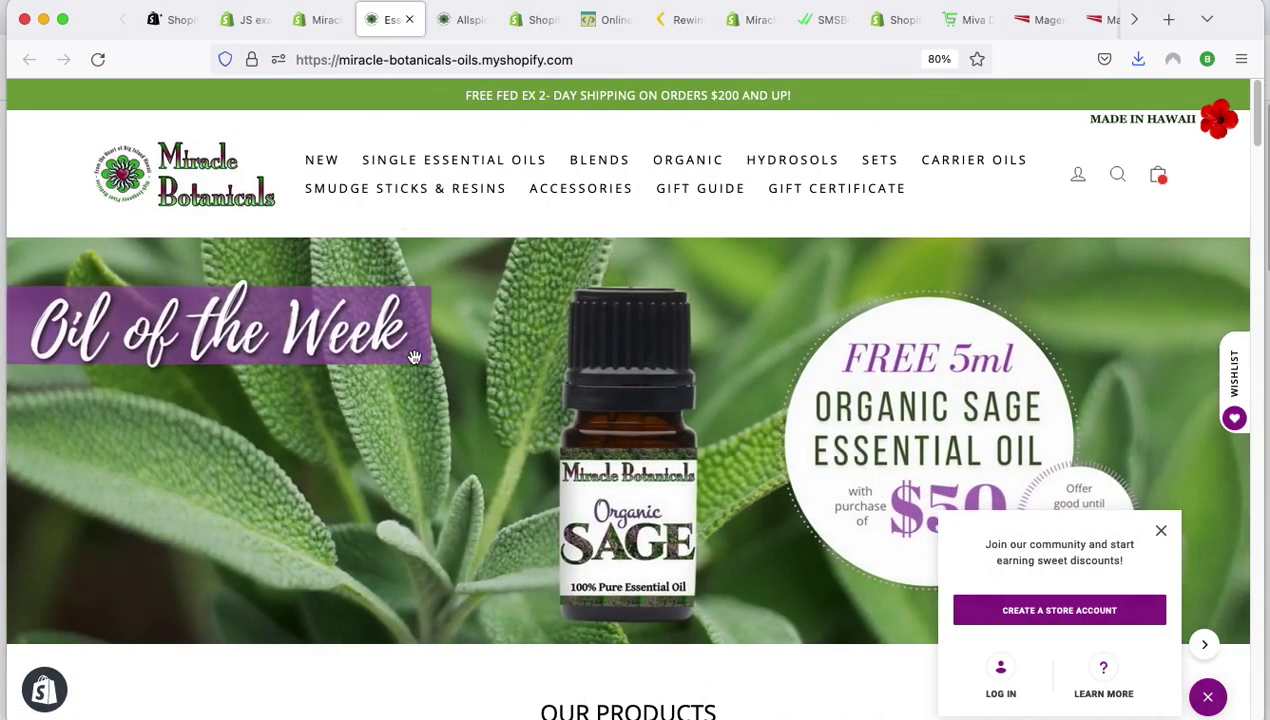
pyautogui.scroll(-8, 495, 392)
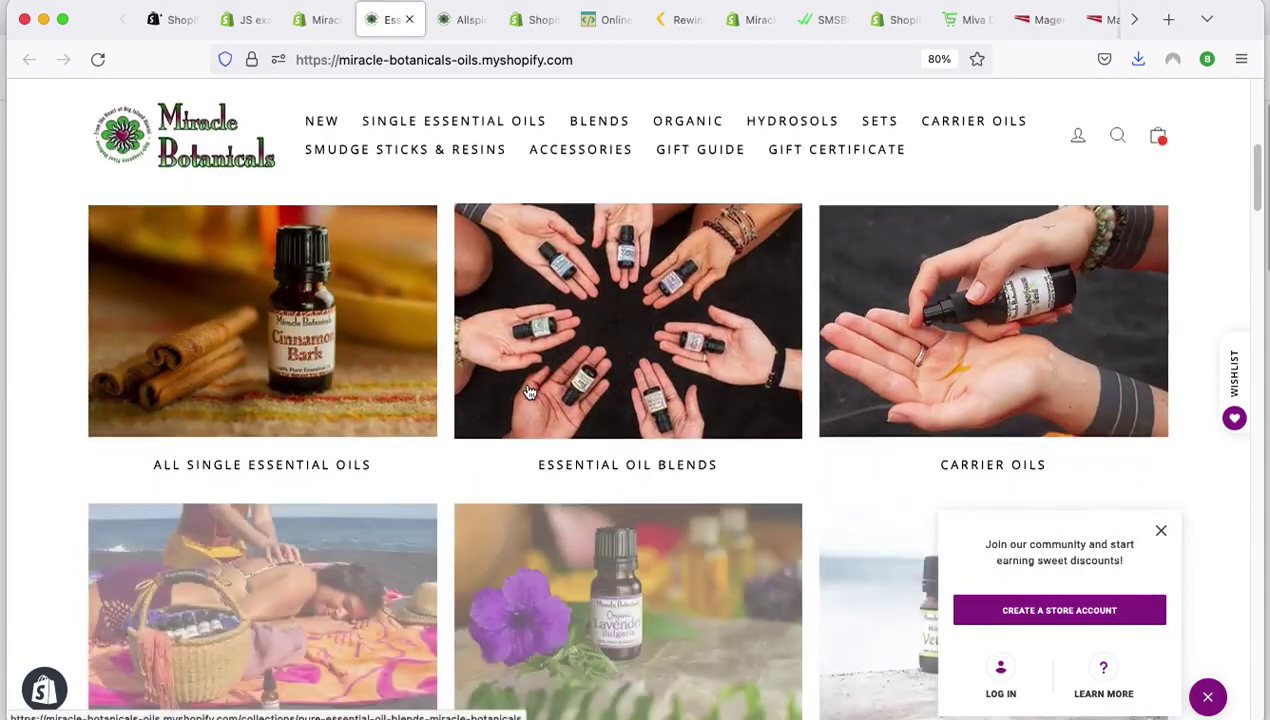
pyautogui.scroll(-5, 530, 392)
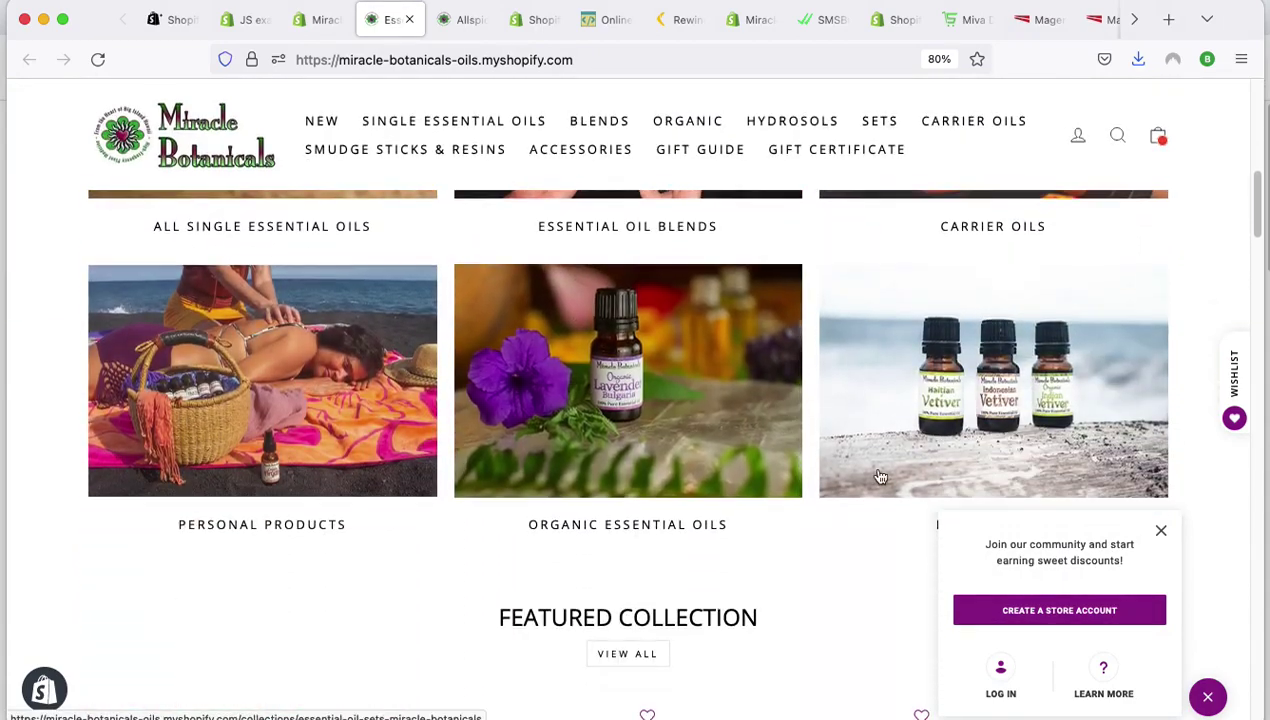
pyautogui.click(1161, 535)
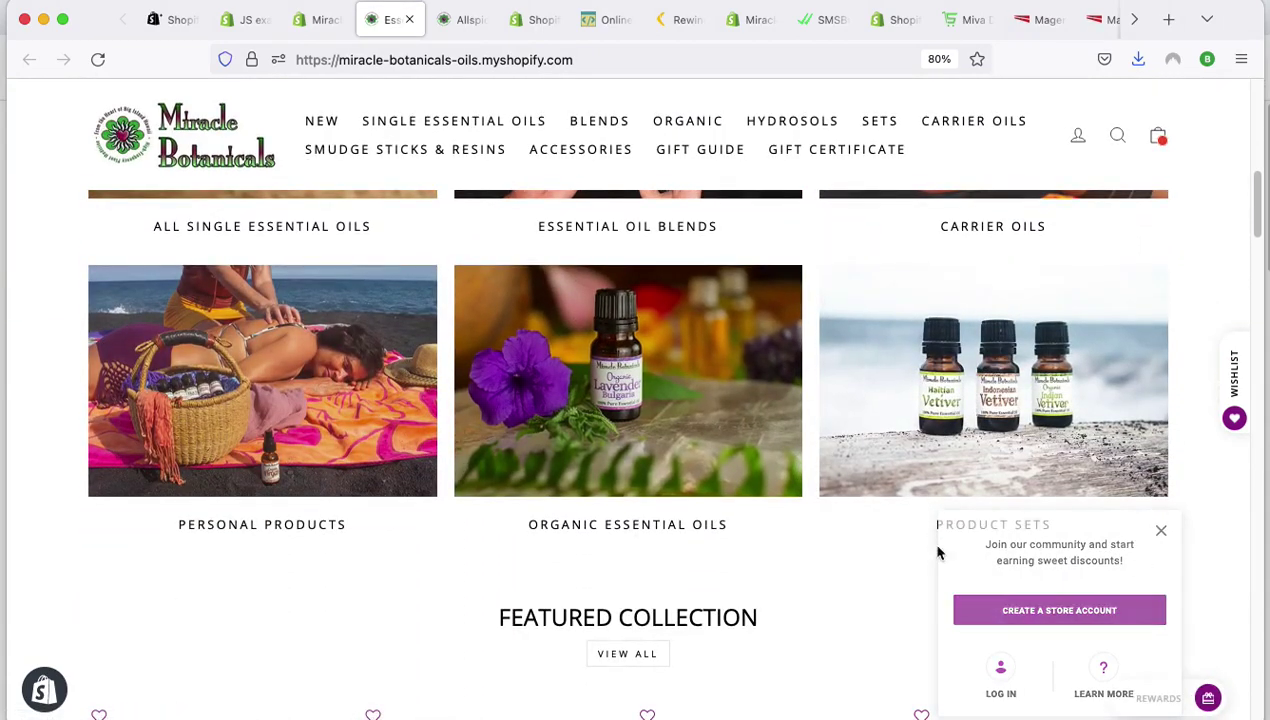
# Examine the storefront home page sections from the featured collection down to the footer, and return to the hero slideshow.
pyautogui.scroll(-3, 584, 448)
pyautogui.scroll(-2, 581, 451)
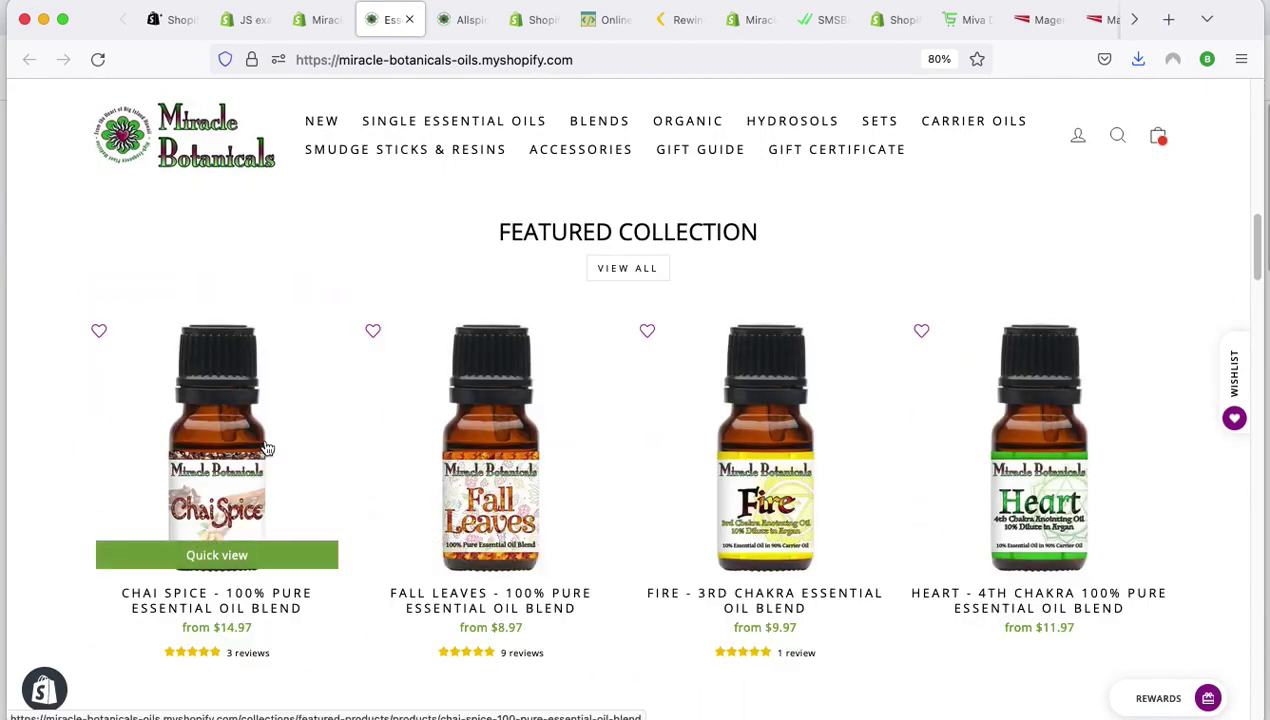
pyautogui.scroll(-3, 743, 448)
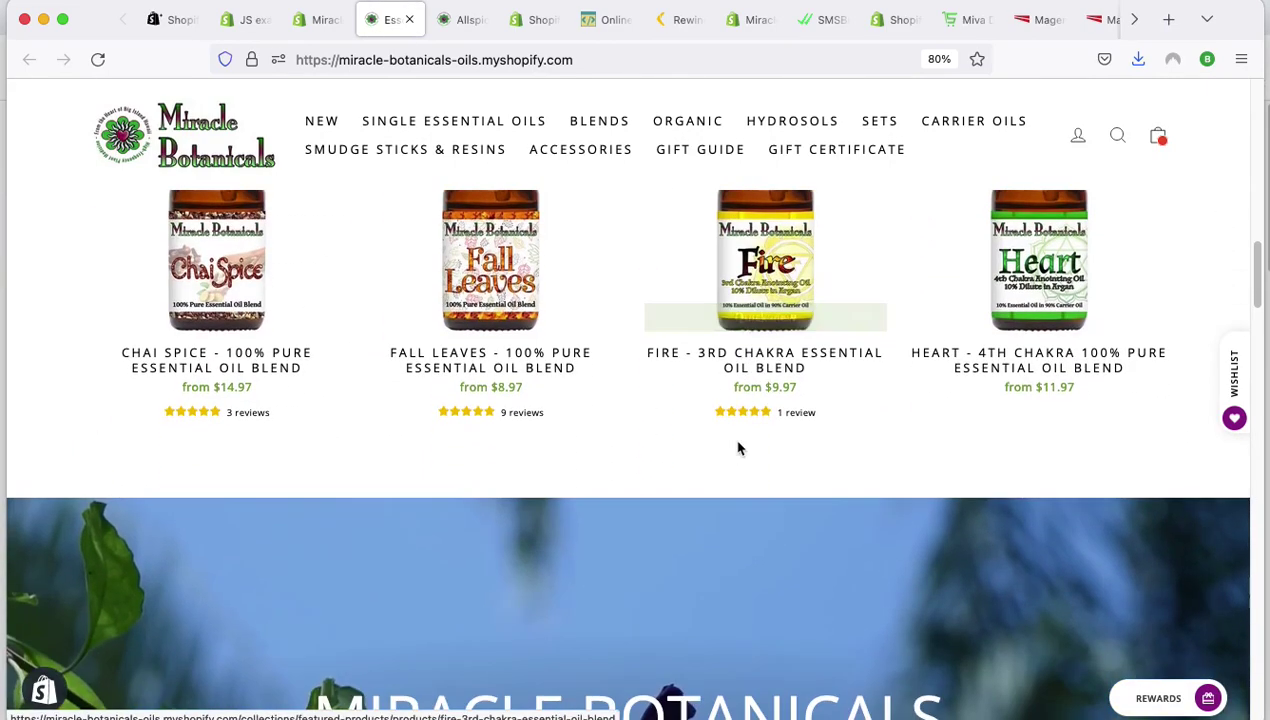
pyautogui.scroll(-10, 738, 448)
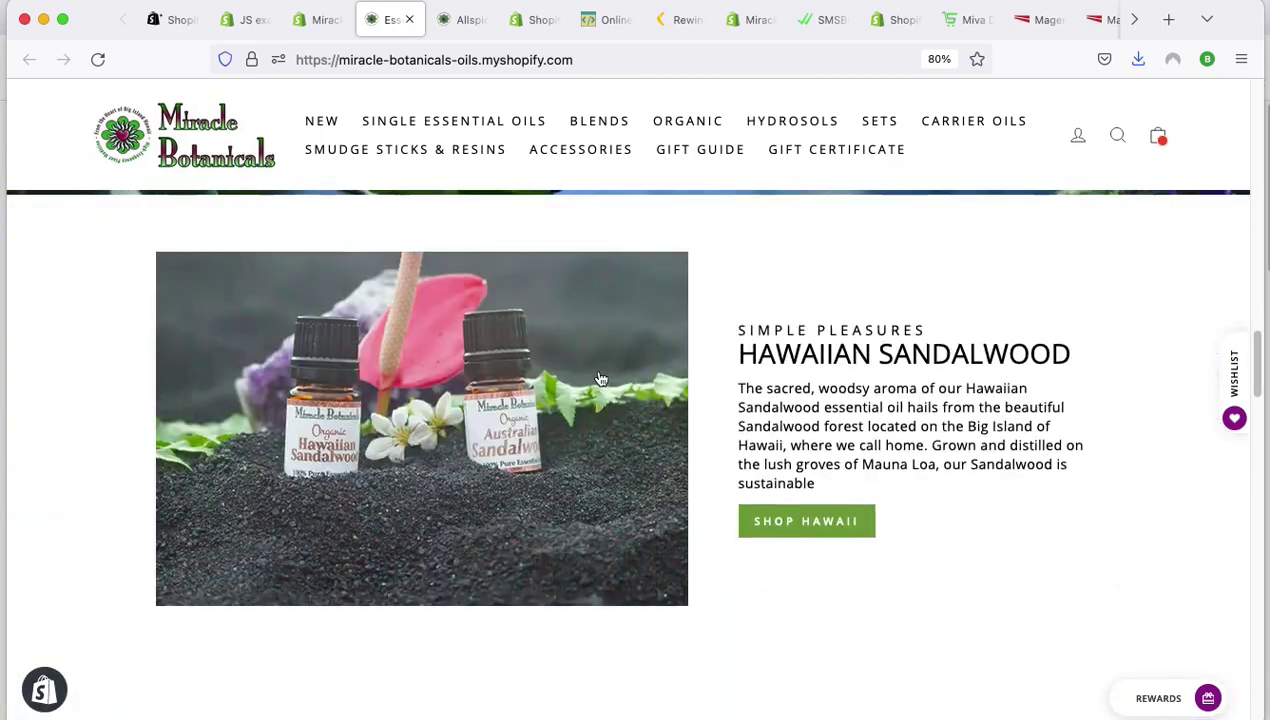
pyautogui.scroll(-9, 600, 378)
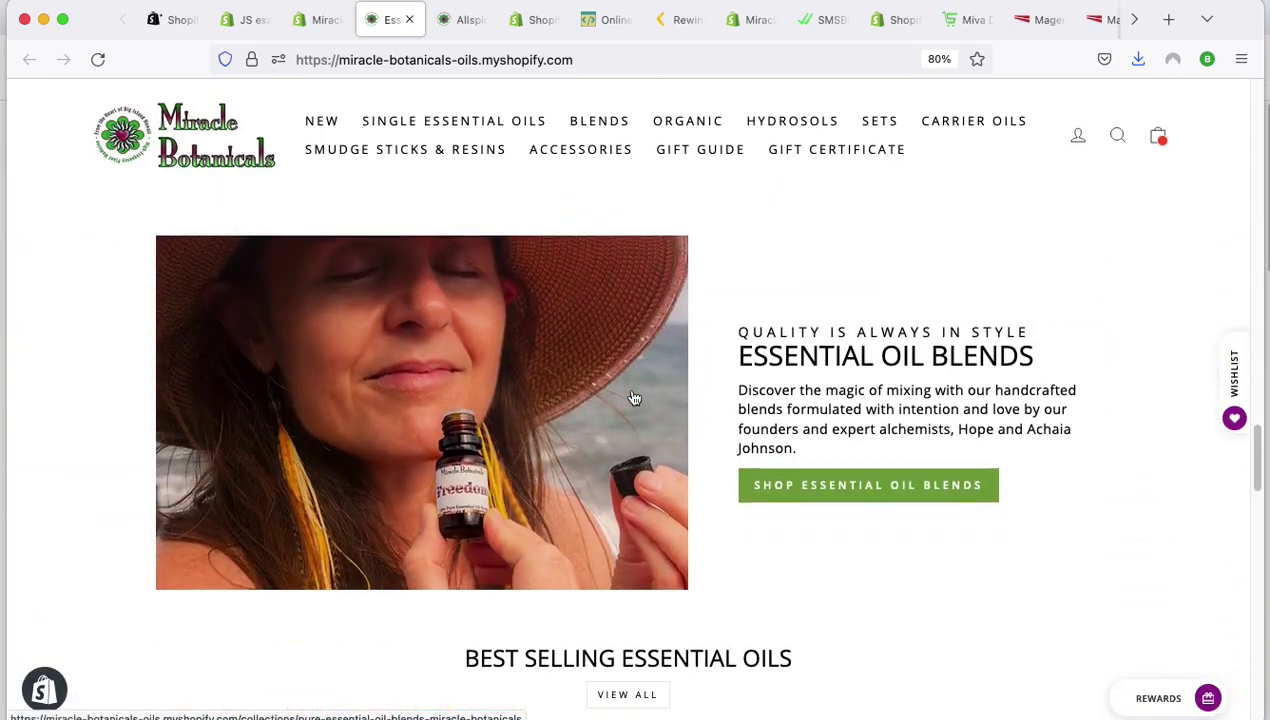
pyautogui.scroll(-10, 633, 398)
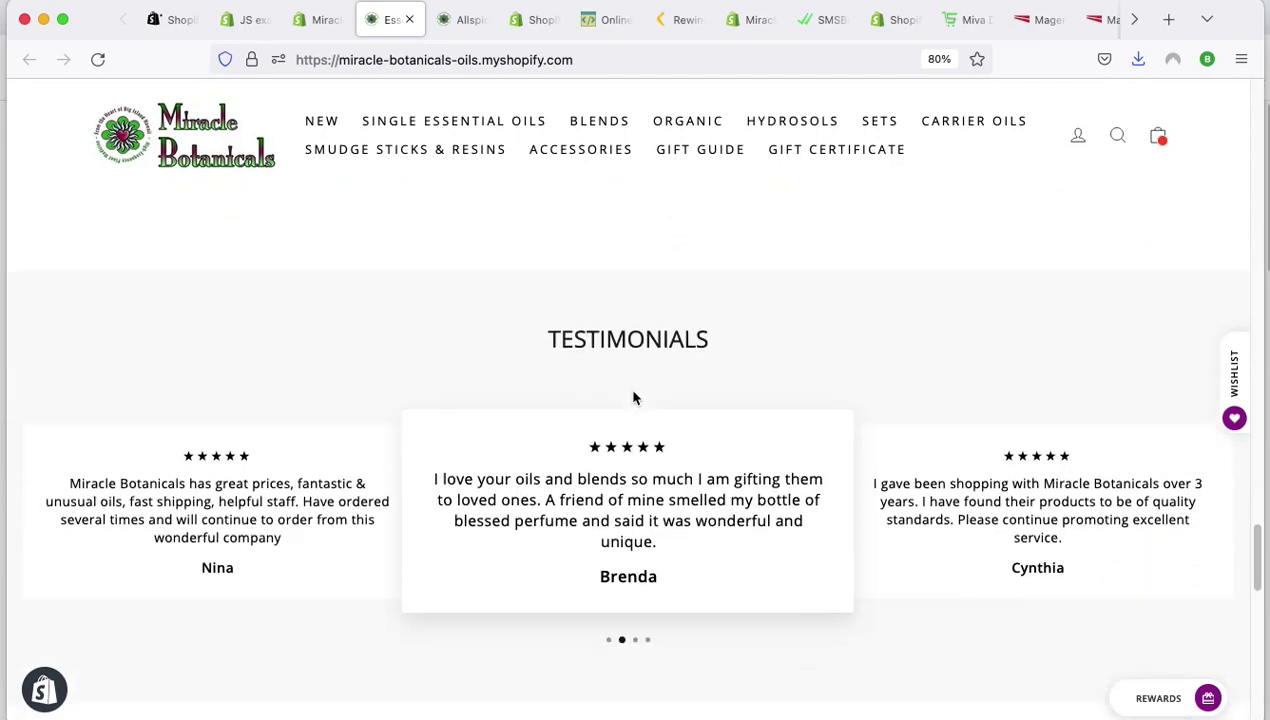
pyautogui.scroll(-8, 633, 398)
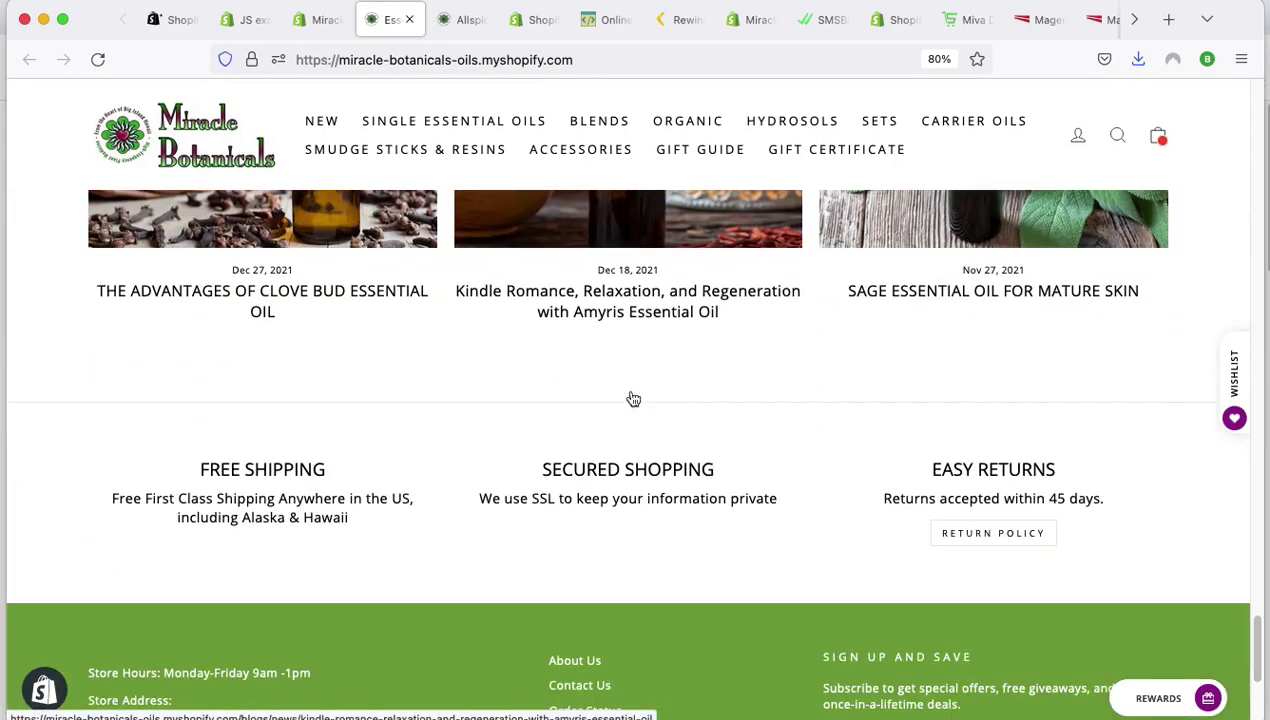
pyautogui.scroll(-5, 633, 398)
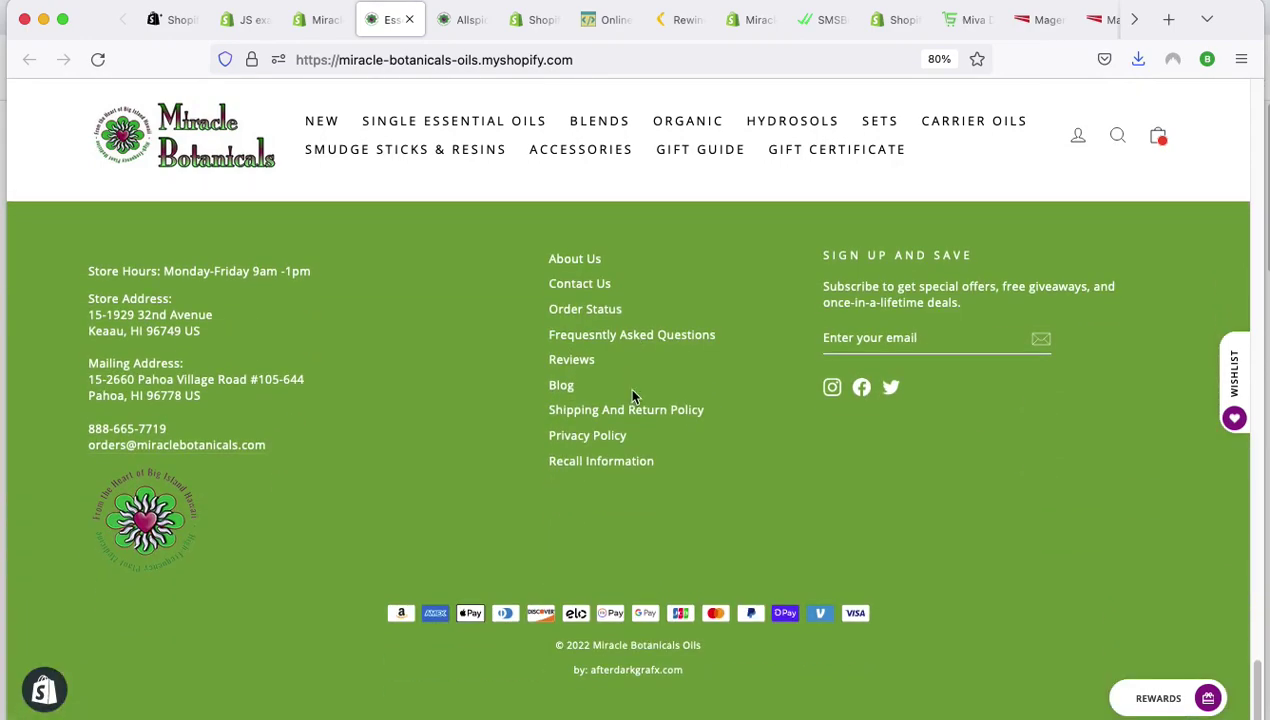
pyautogui.scroll(20, 632, 397)
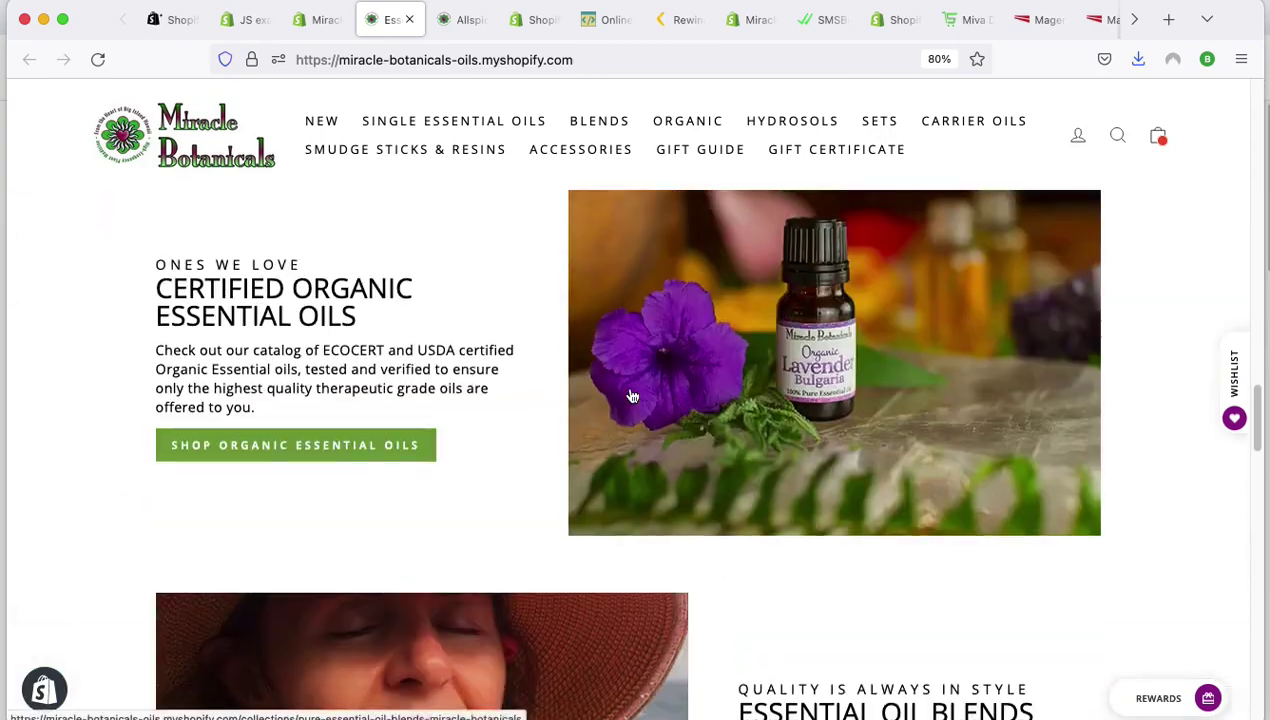
pyautogui.scroll(10, 632, 397)
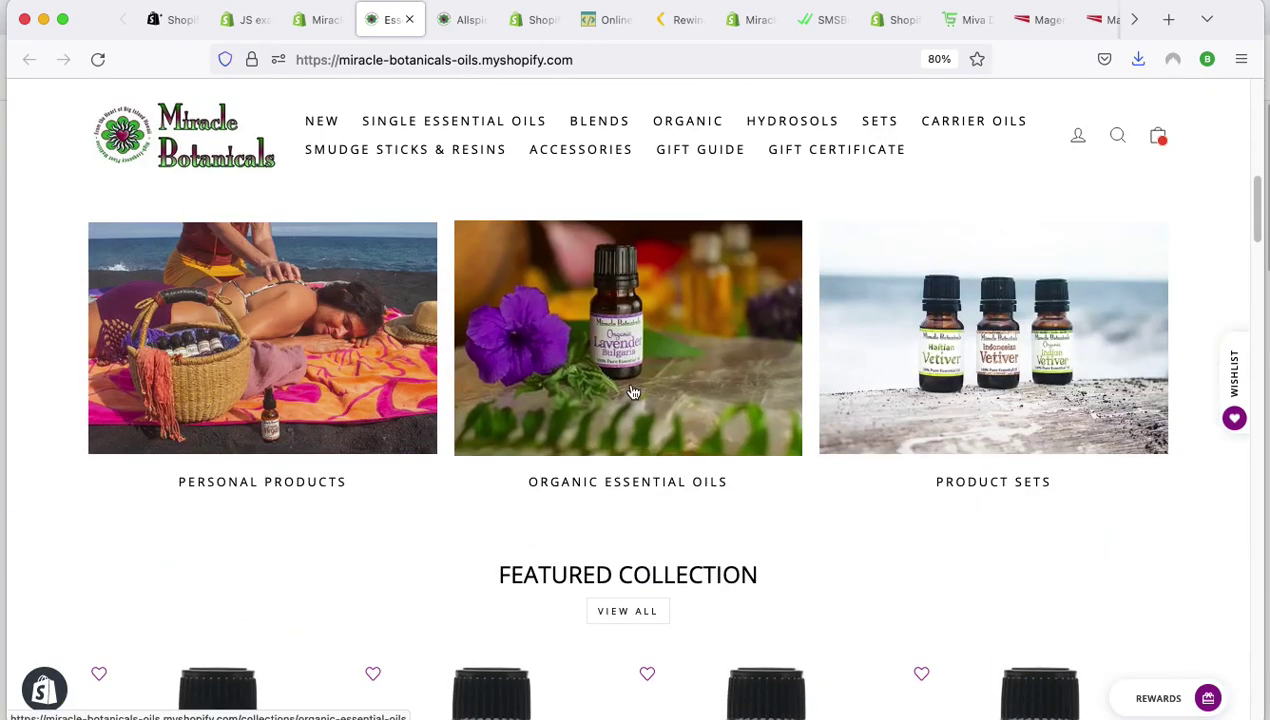
pyautogui.scroll(10, 632, 392)
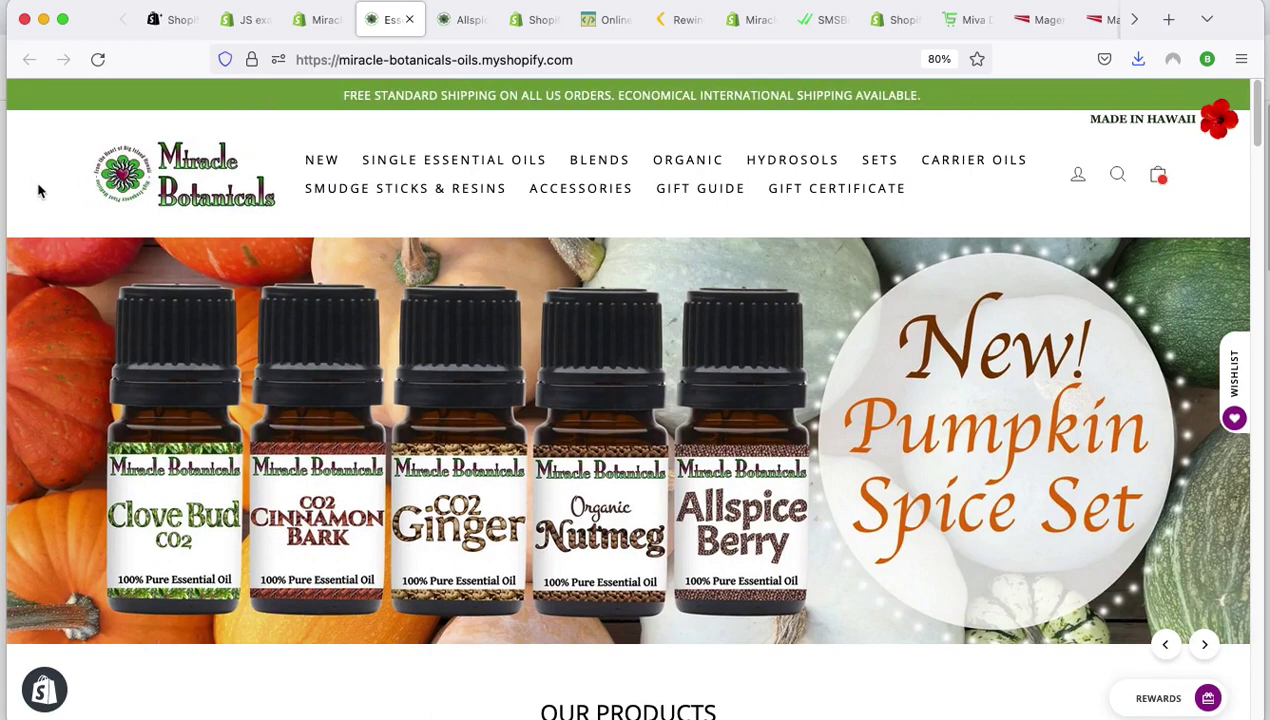
# Return to the store admin, open the online store's themes and duplicate the current Impulse theme.
pyautogui.click(304, 24)
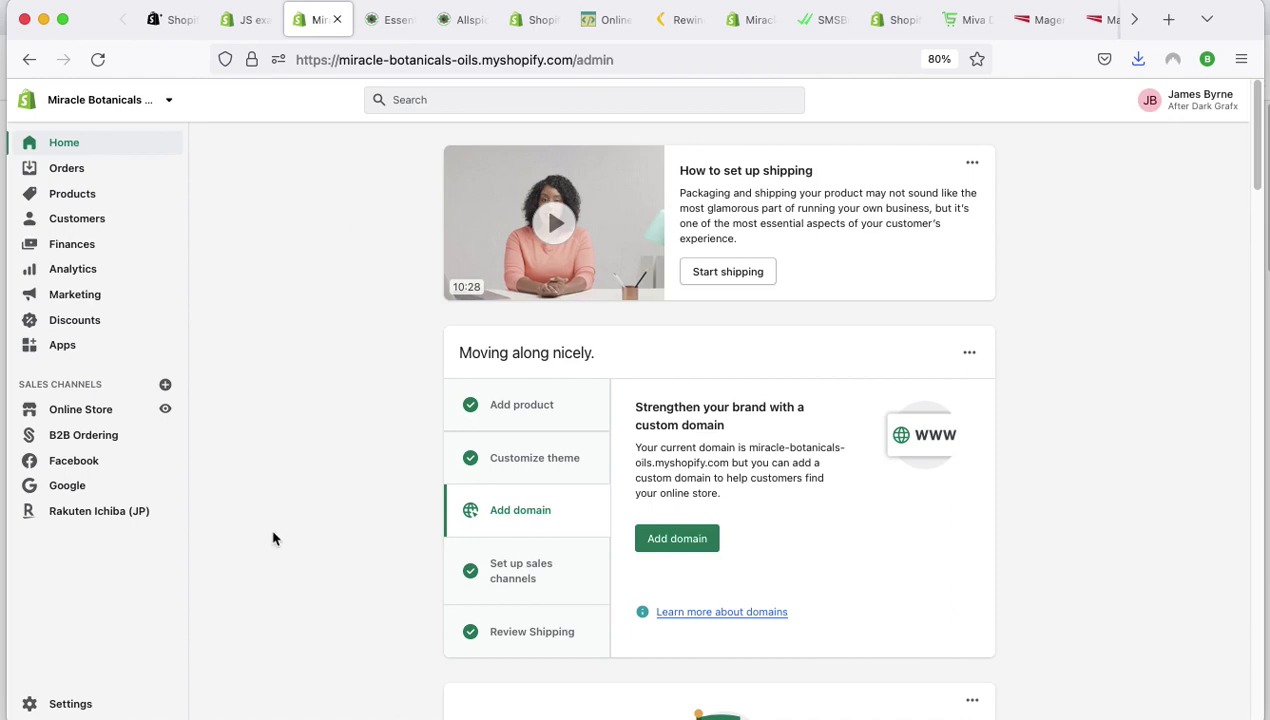
pyautogui.click(62, 408)
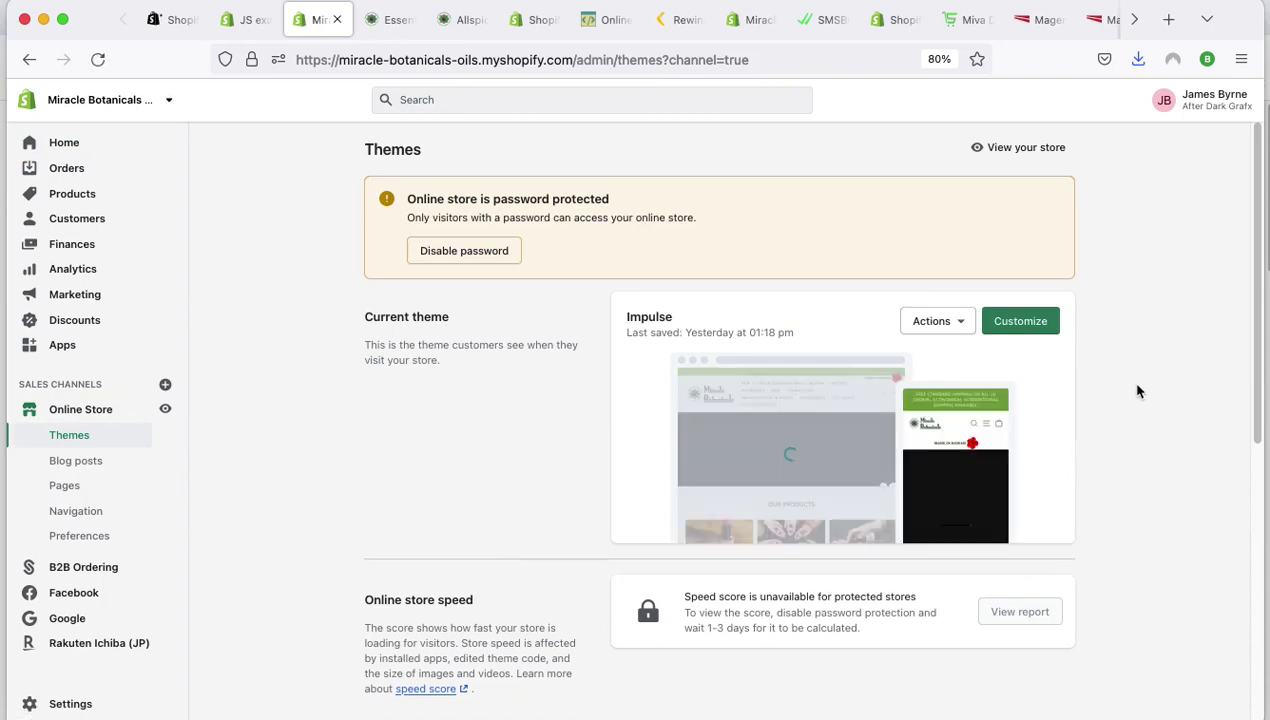
pyautogui.scroll(-5, 1137, 391)
pyautogui.scroll(-3, 1137, 391)
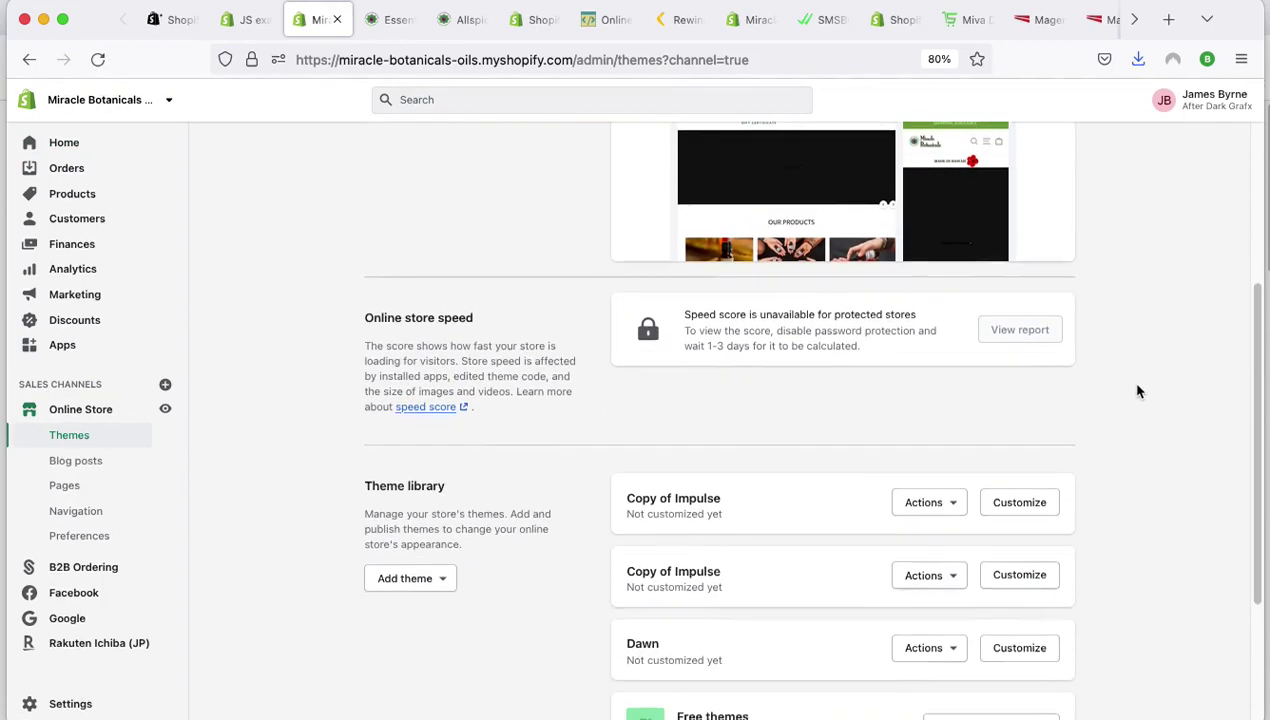
pyautogui.scroll(6, 1063, 417)
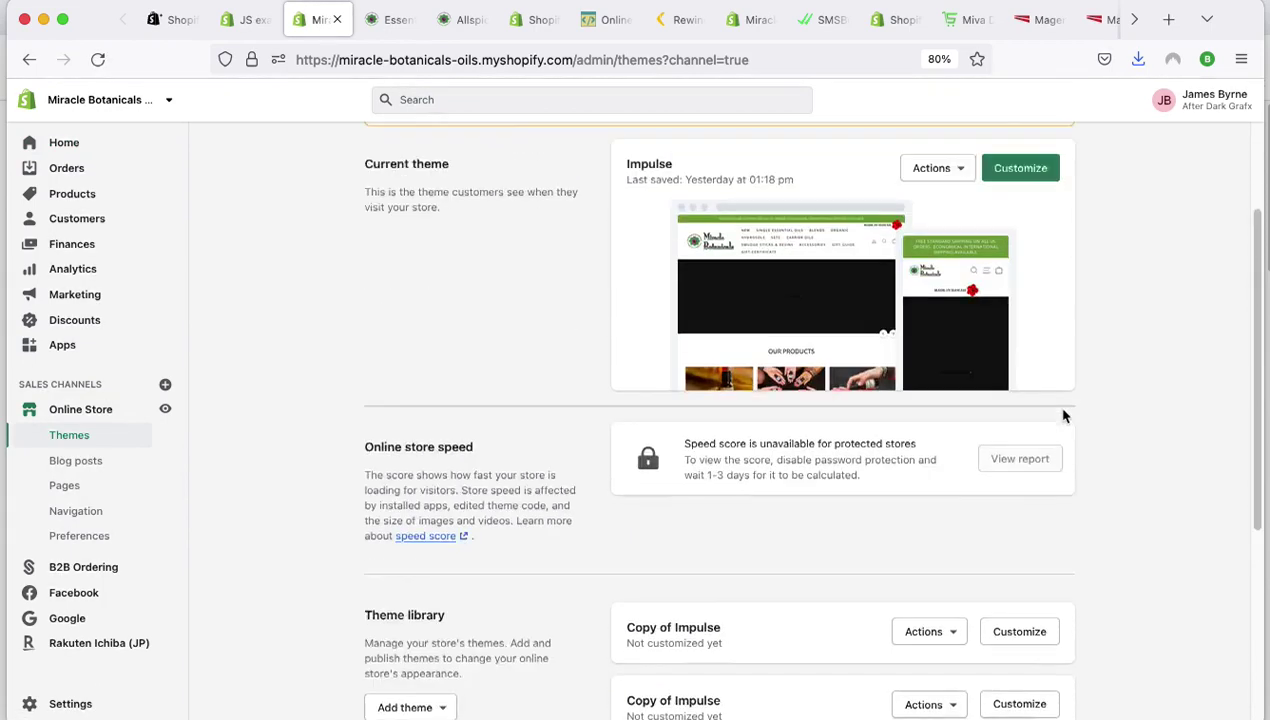
pyautogui.click(955, 215)
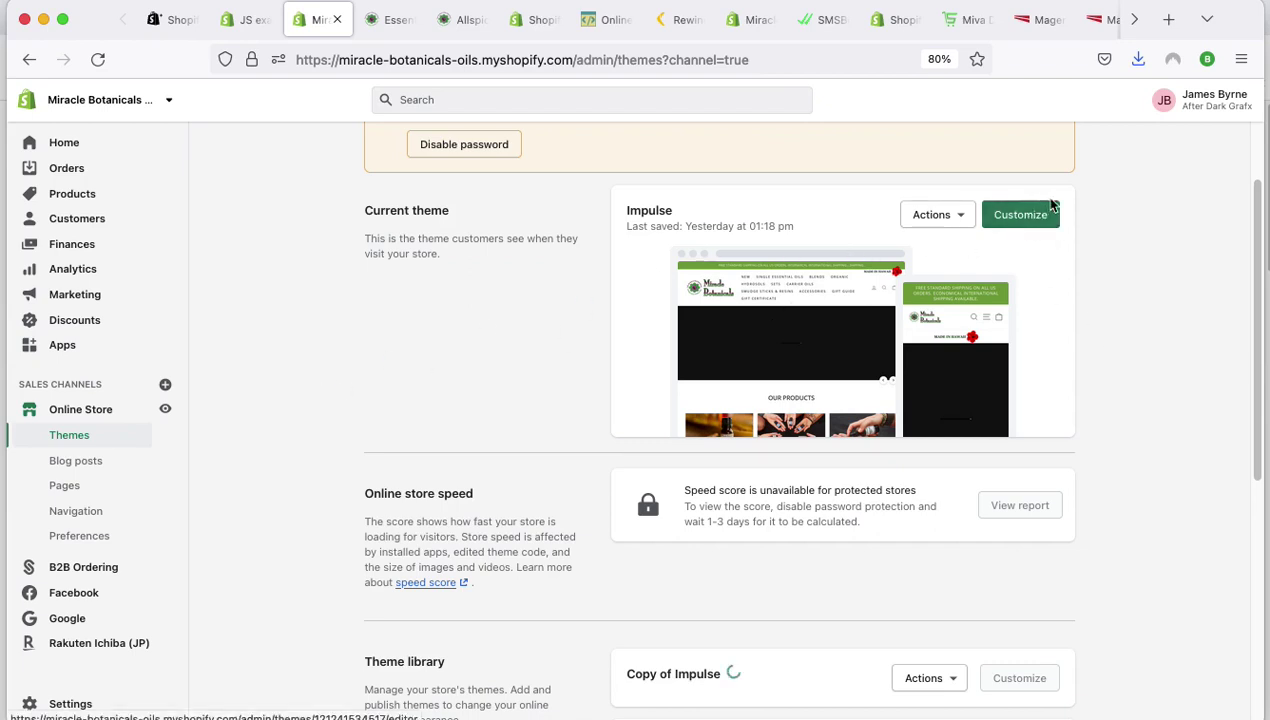
# Rename the newly duplicated theme in the theme library as "Impulse BACK 1-5-2022".
pyautogui.scroll(-3, 830, 511)
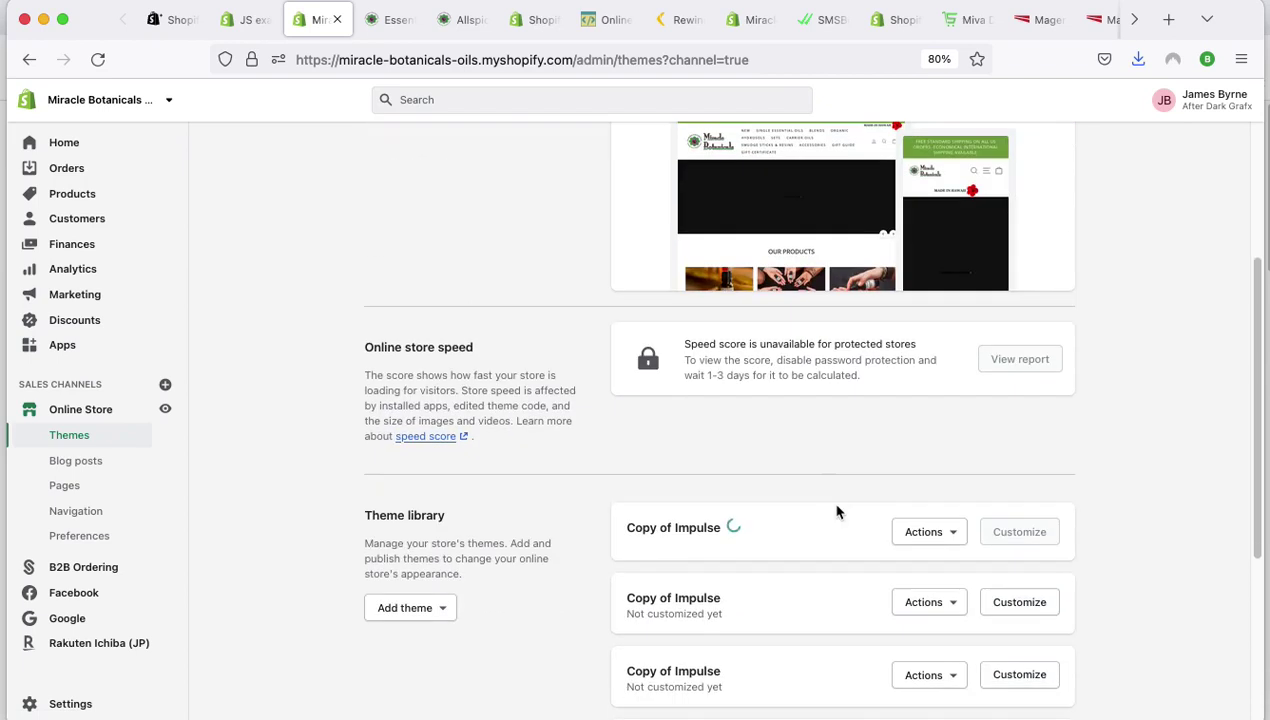
pyautogui.scroll(-2, 845, 510)
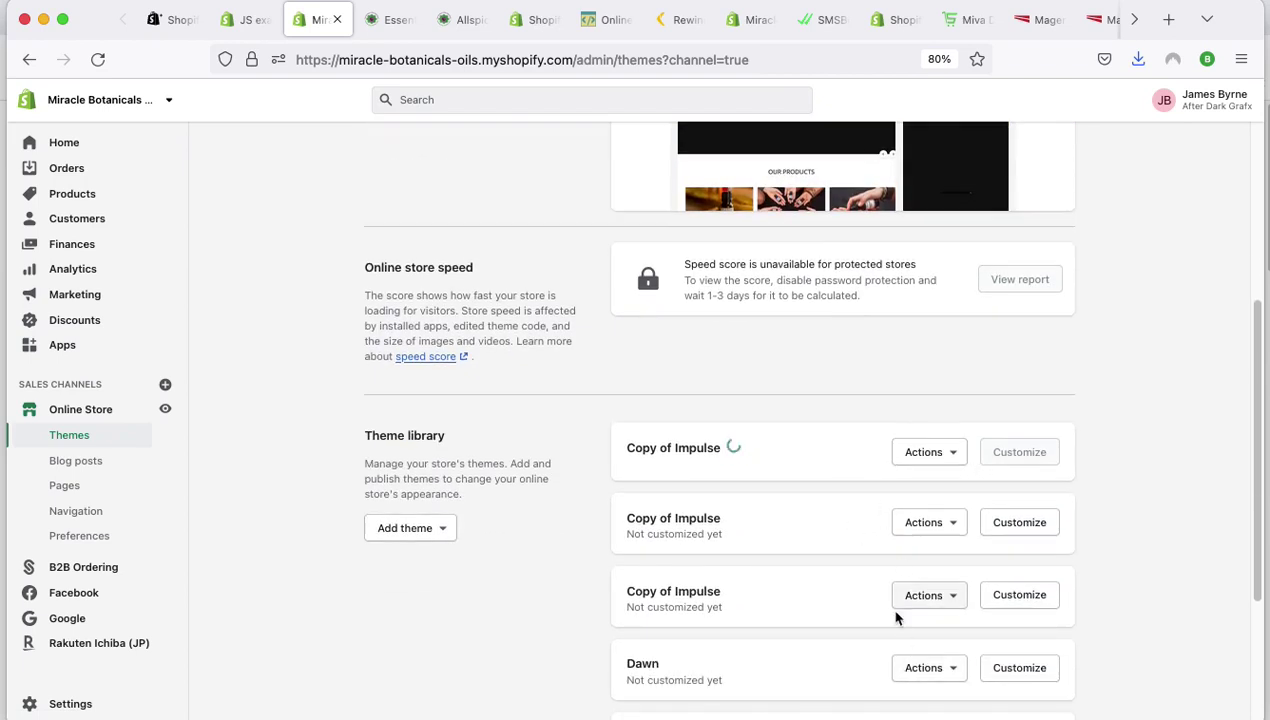
pyautogui.click(946, 531)
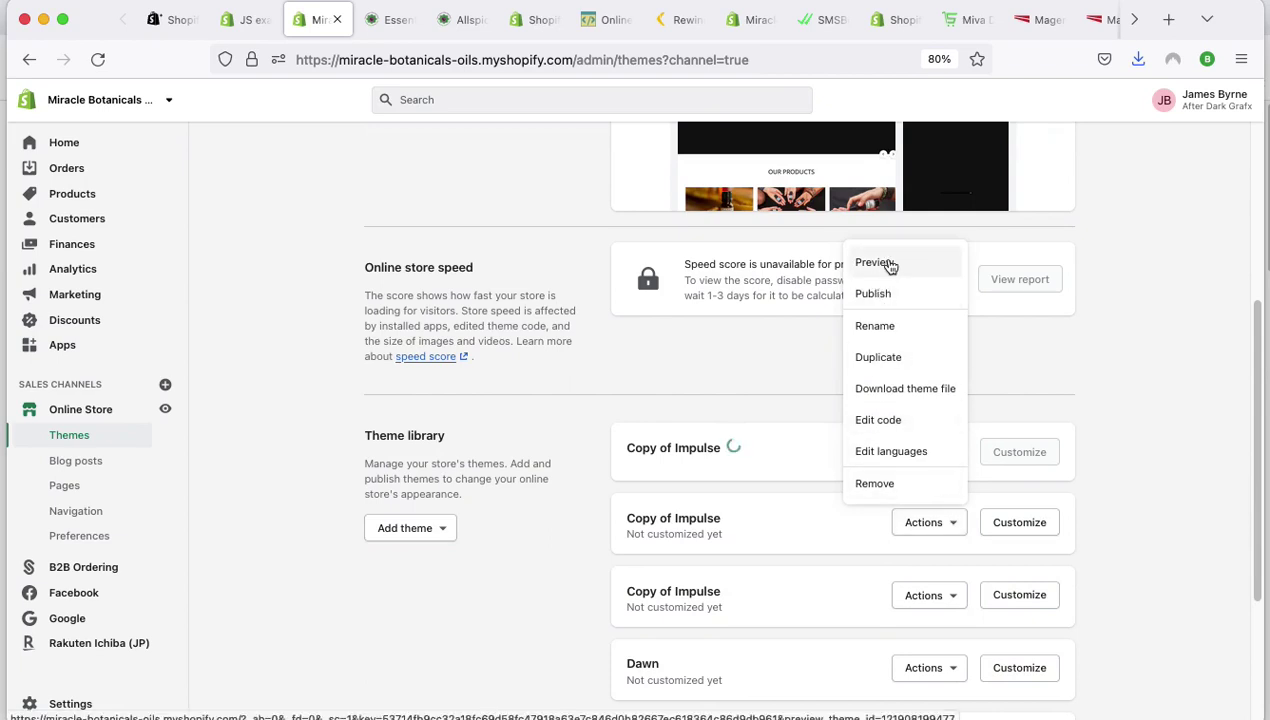
pyautogui.click(689, 394)
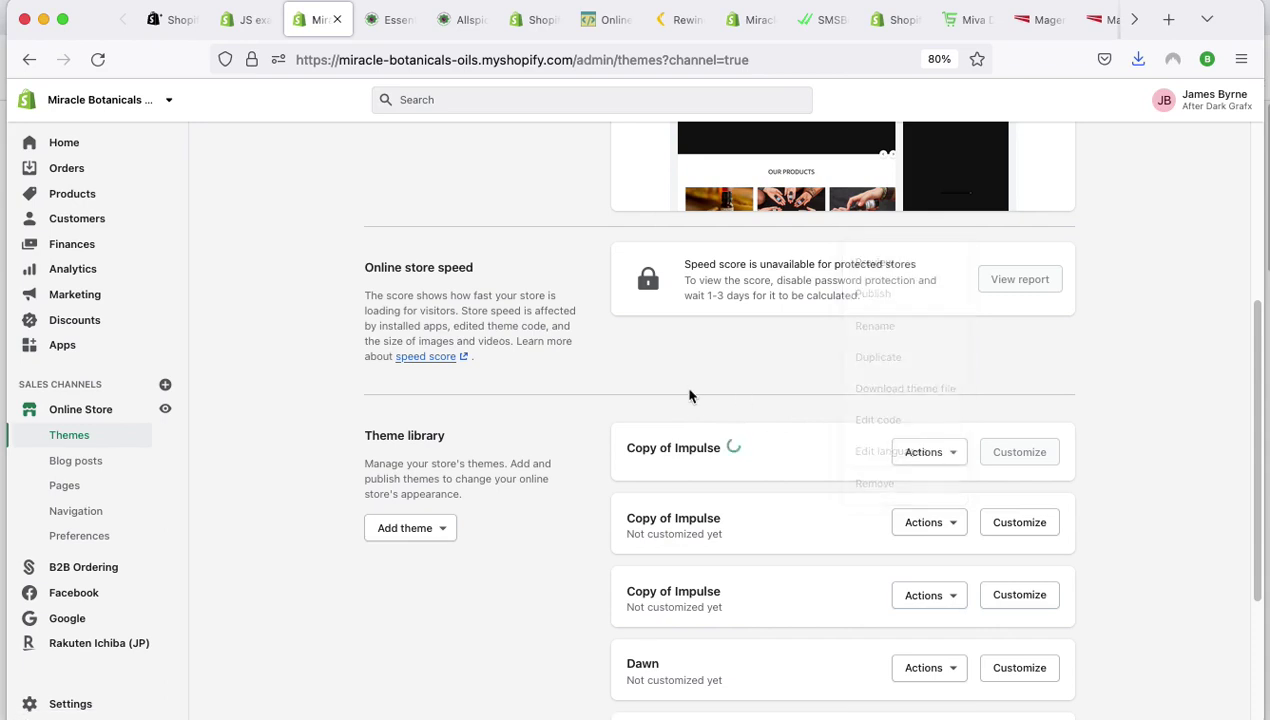
pyautogui.click(946, 458)
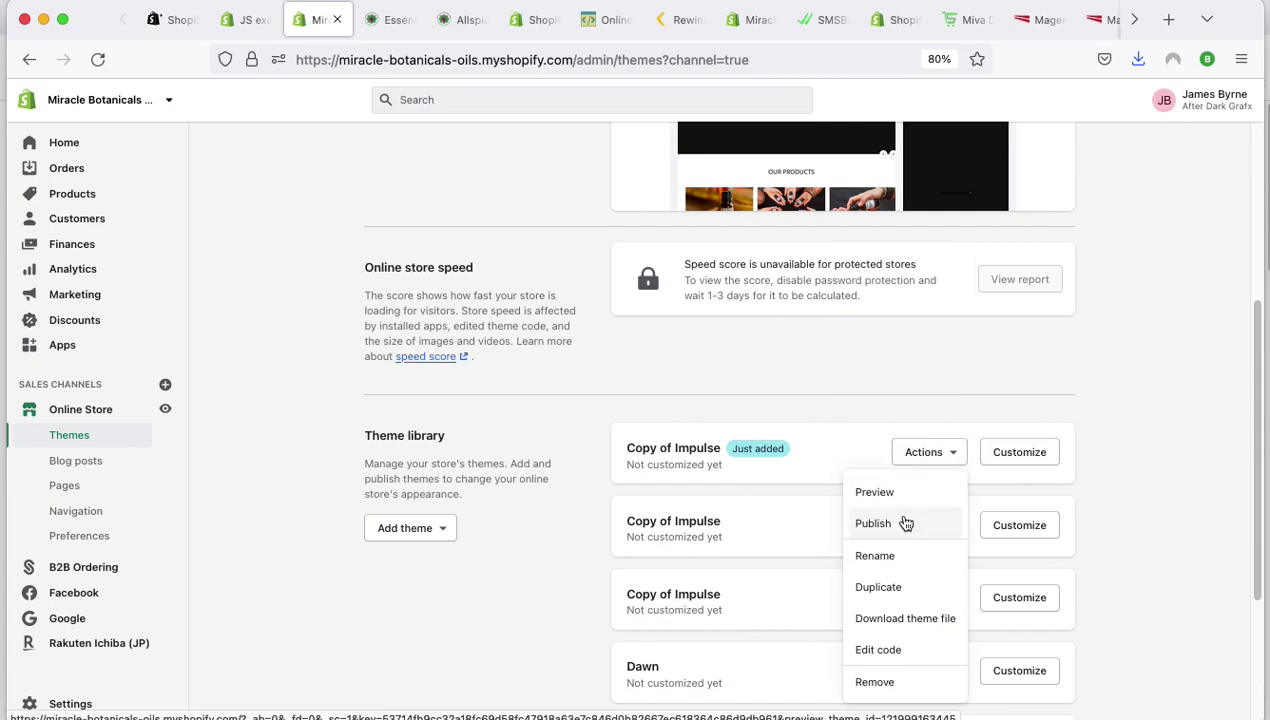
pyautogui.click(889, 557)
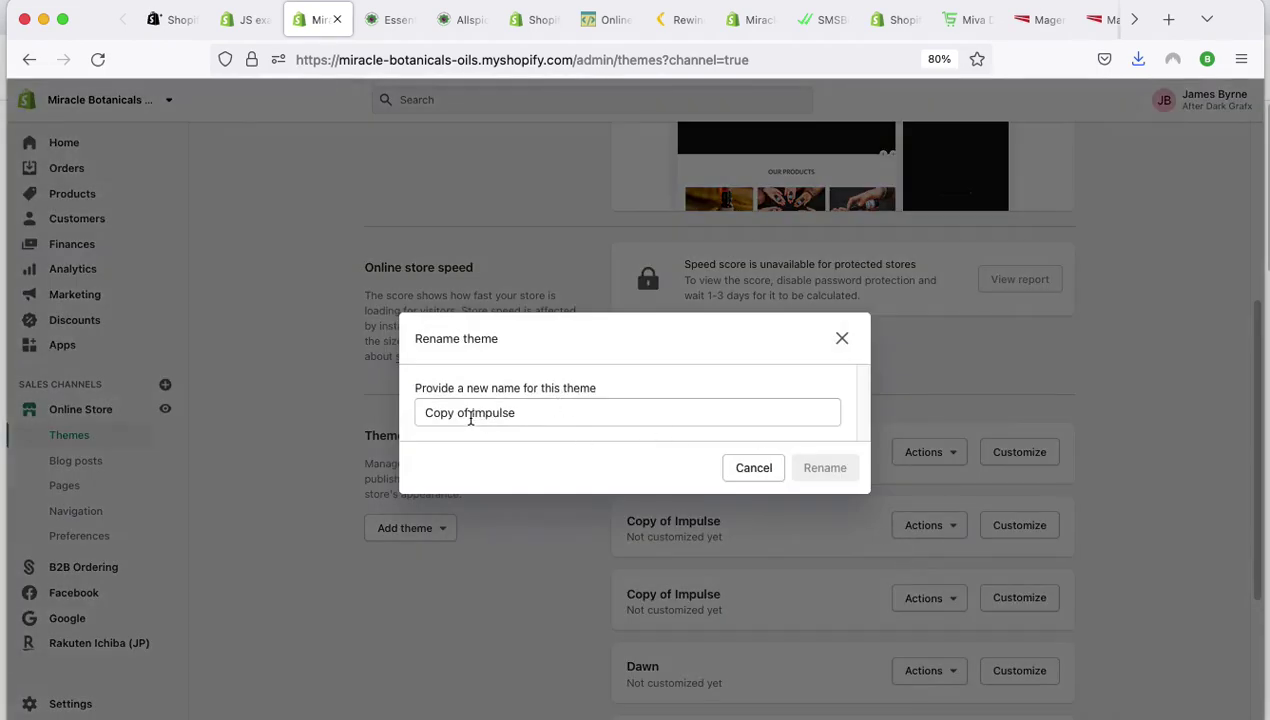
pyautogui.moveTo(472, 413); pyautogui.dragTo(366, 413)
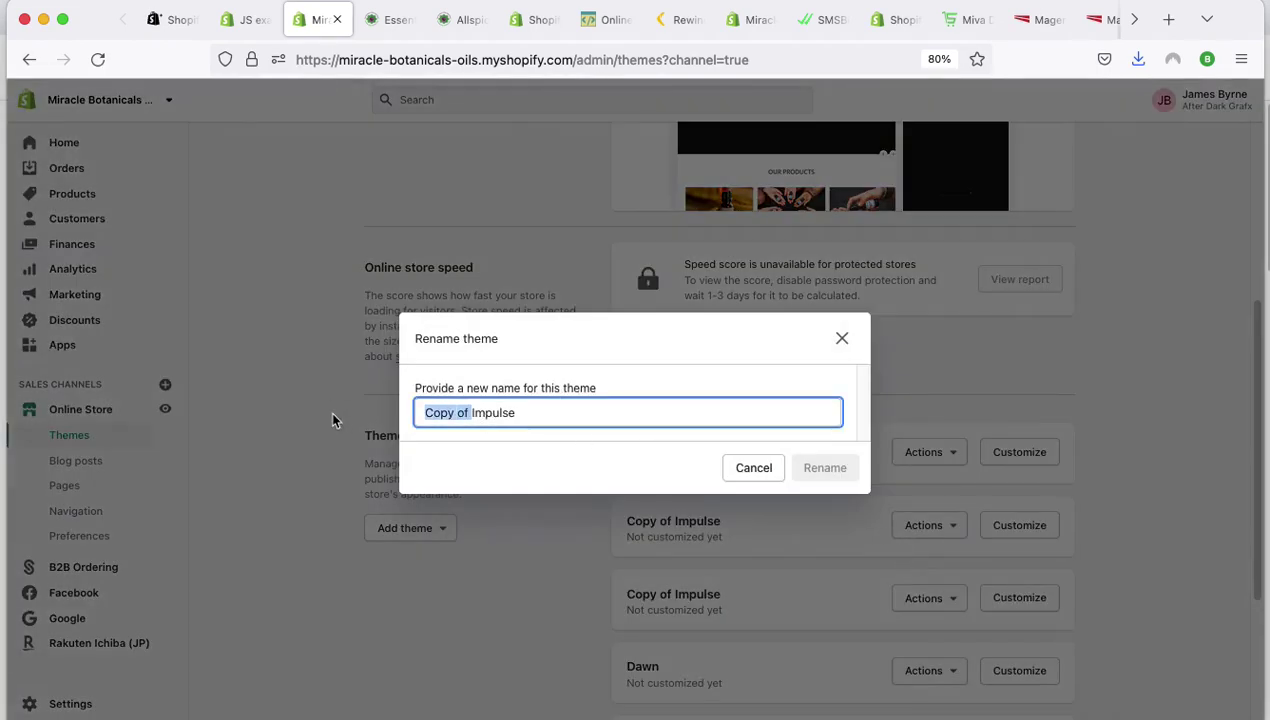
pyautogui.press('BackSpace')
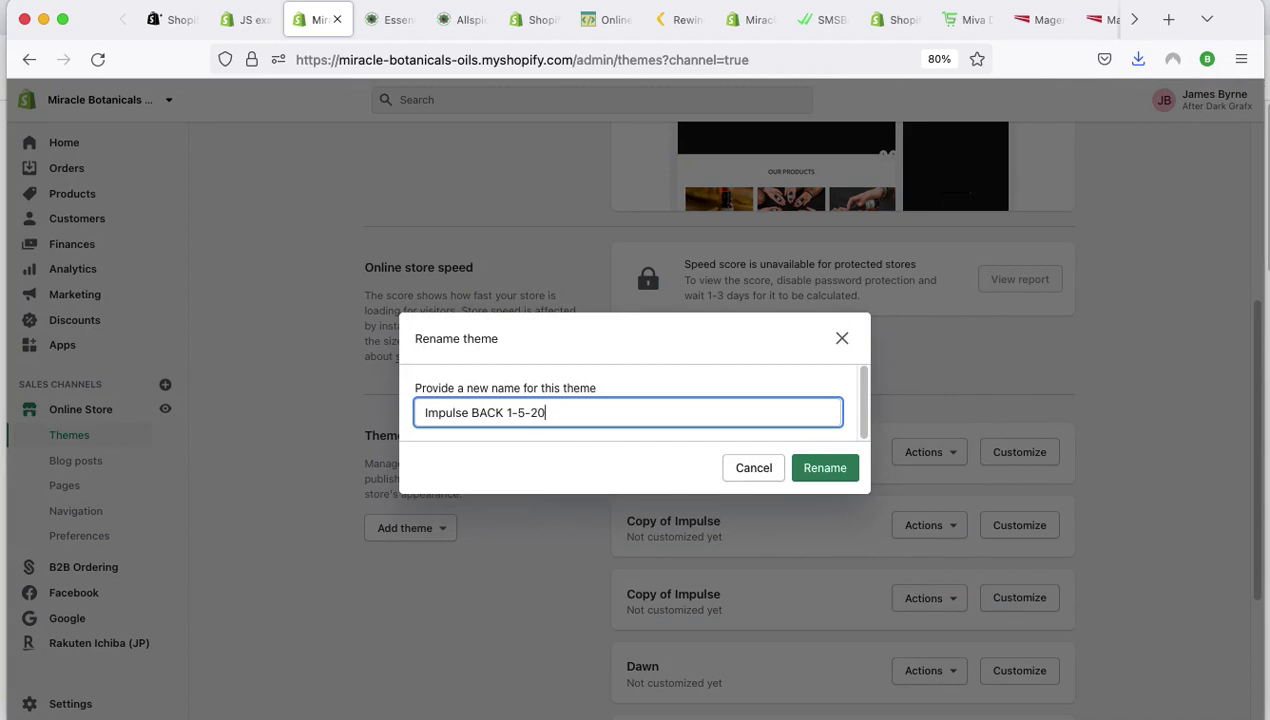
pyautogui.click(850, 469)
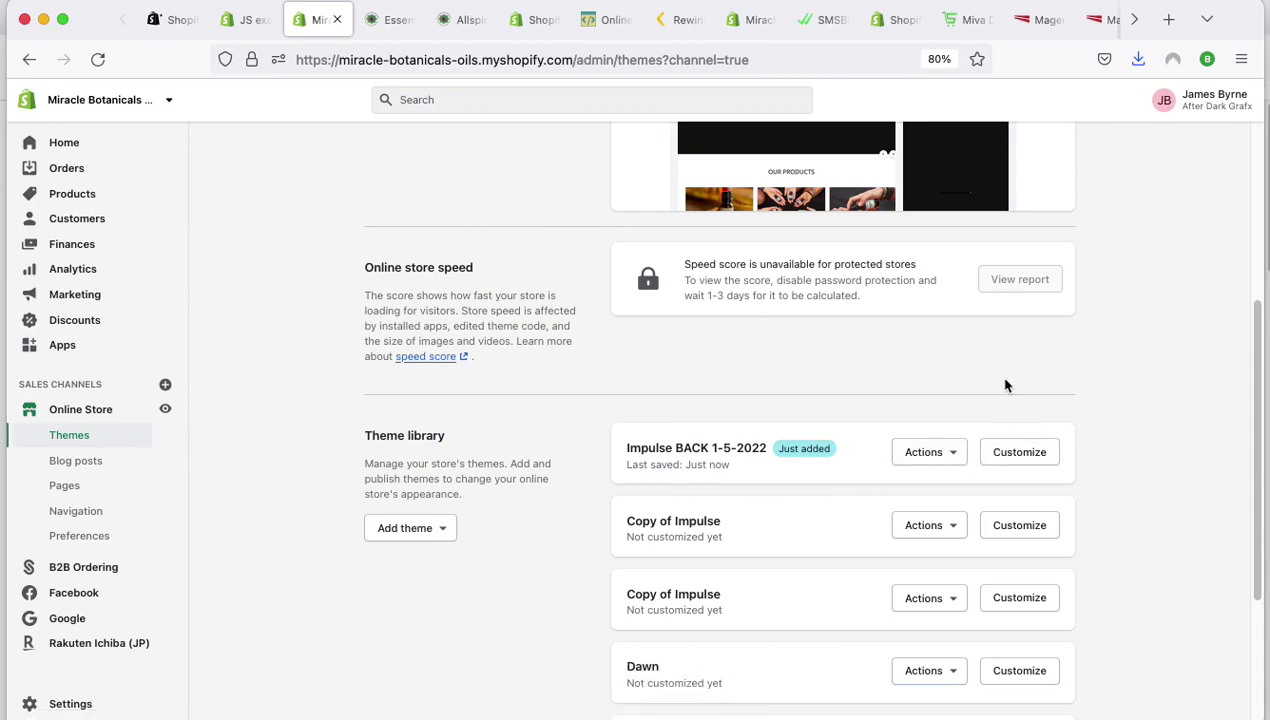
# Open the current Impulse theme for customization and show the settings of the header's Promo Banner block.
pyautogui.scroll(5, 1006, 385)
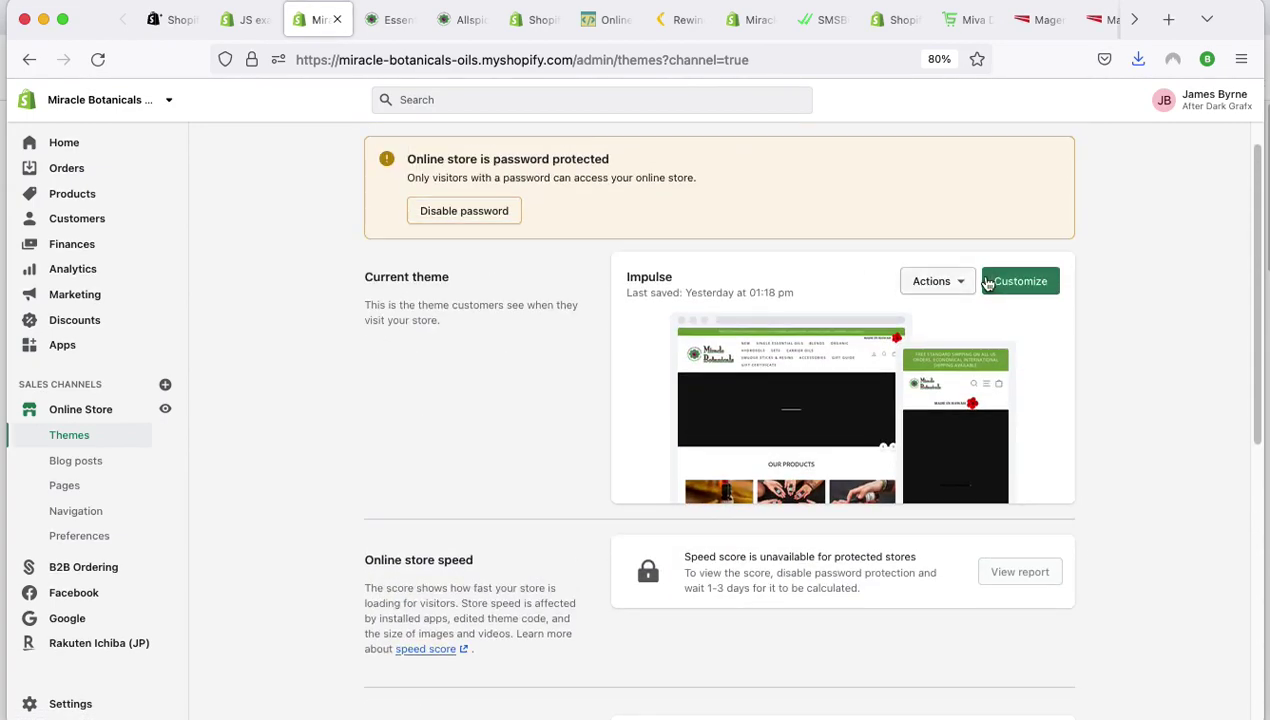
pyautogui.click(1009, 286)
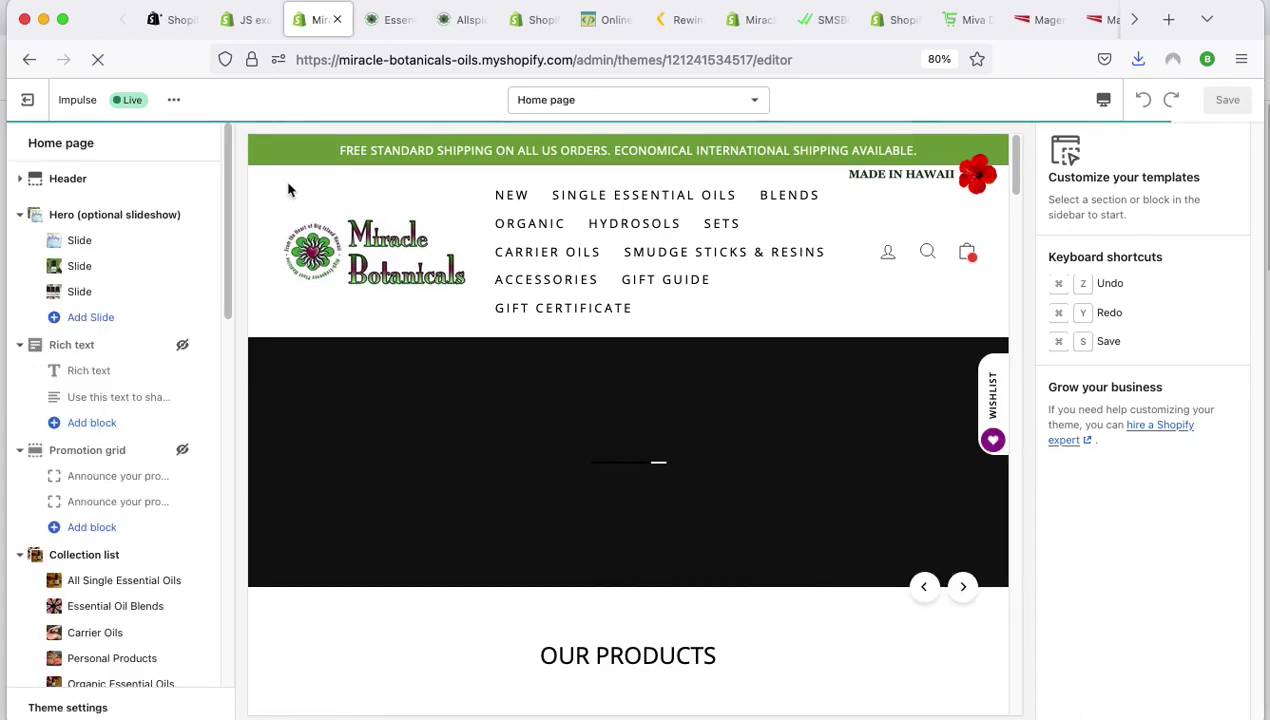
pyautogui.click(20, 180)
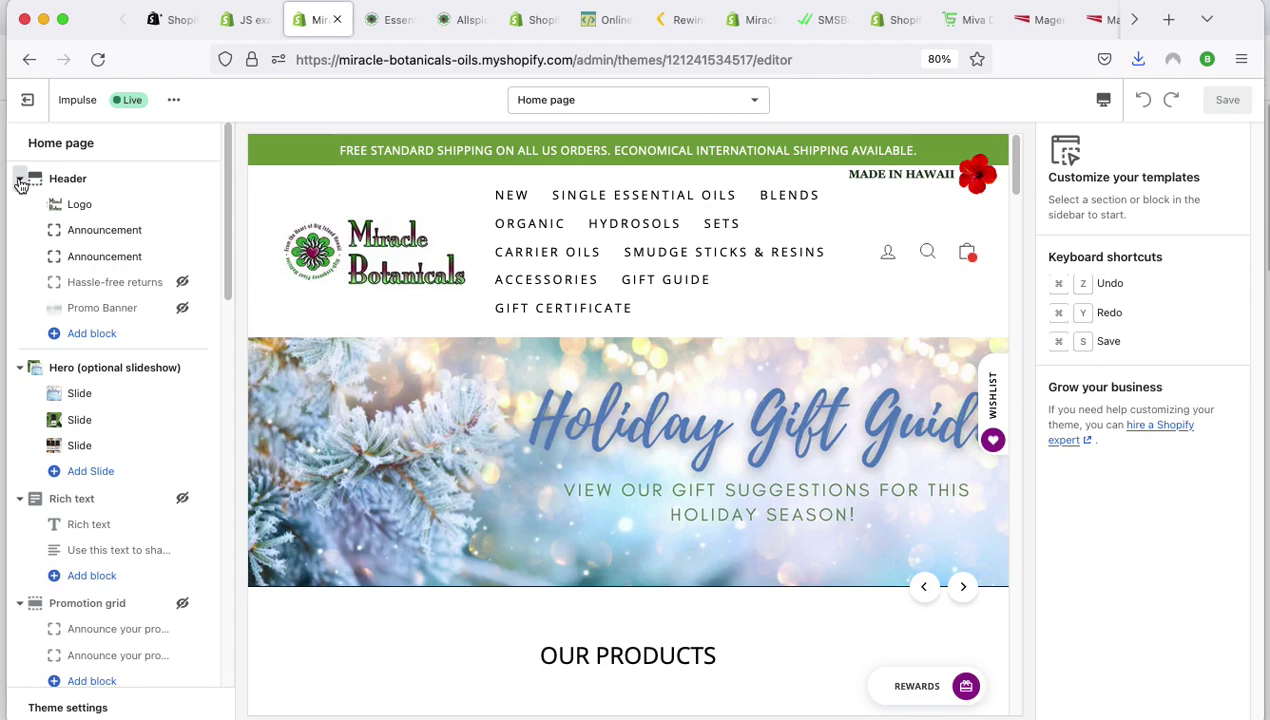
pyautogui.click(92, 312)
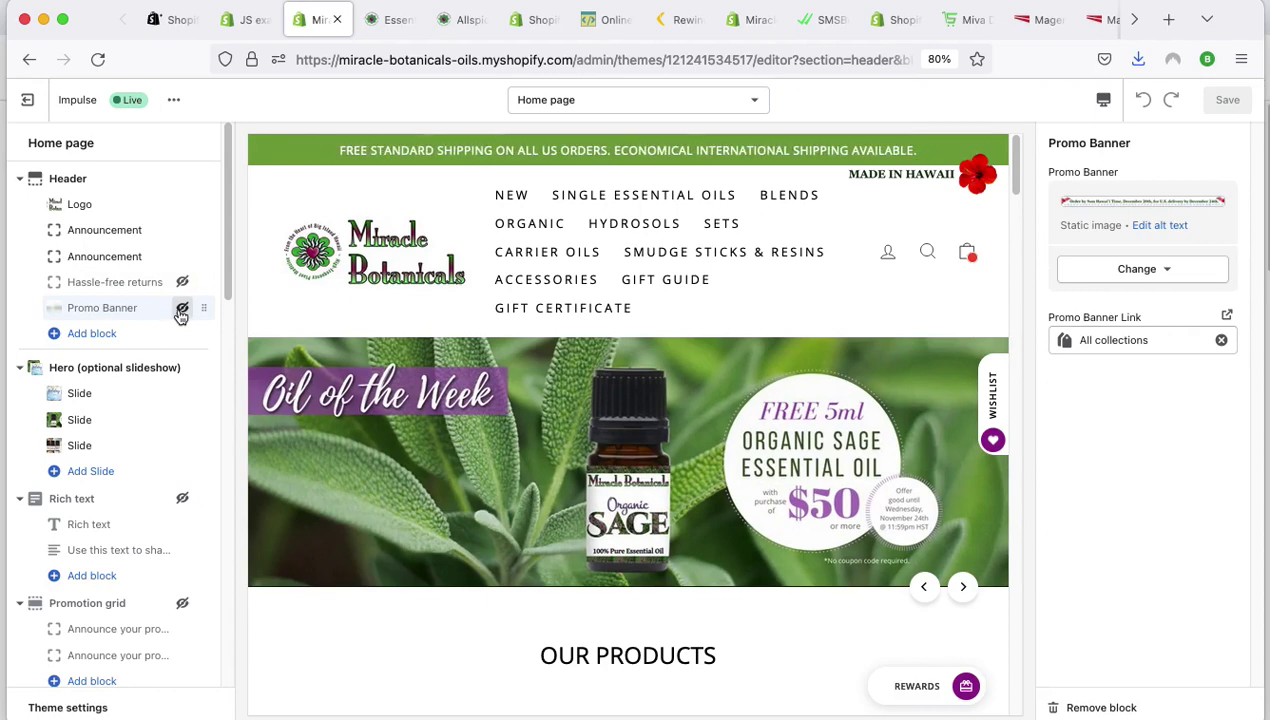
# Make the header's Promo Banner block visible and browse the image library and free images available for its picture.
pyautogui.click(181, 310)
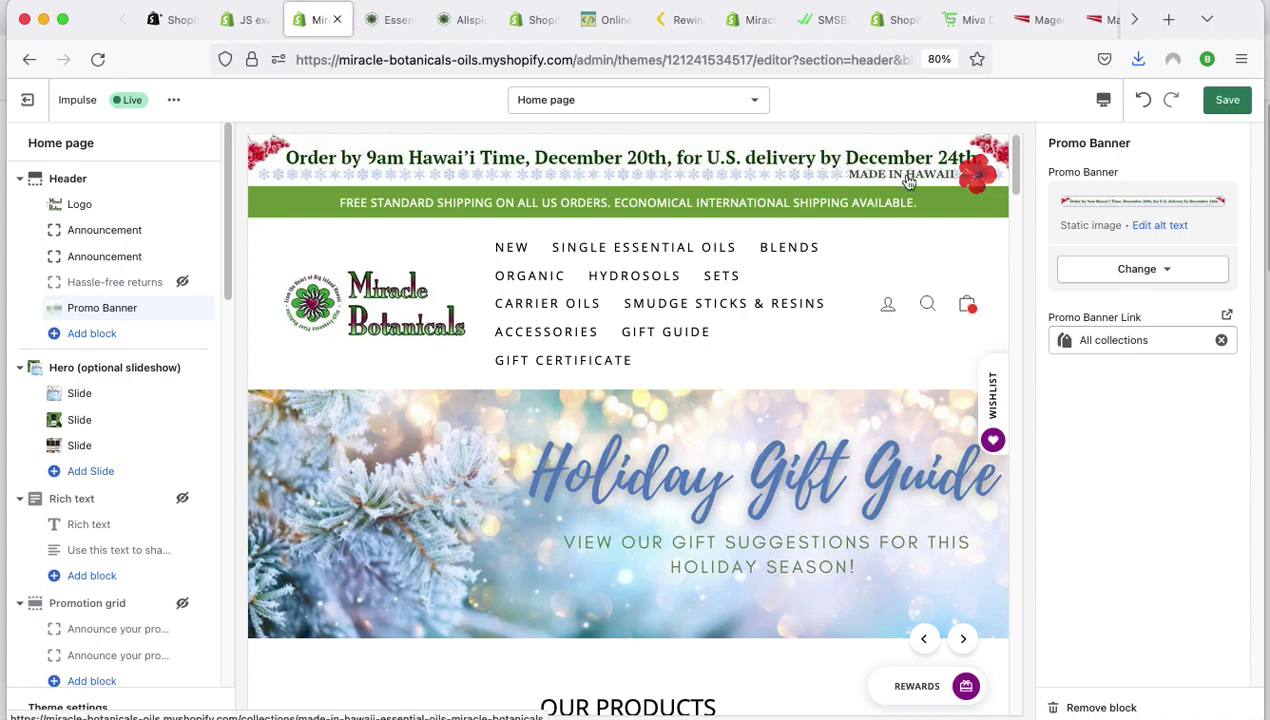
pyautogui.click(1115, 213)
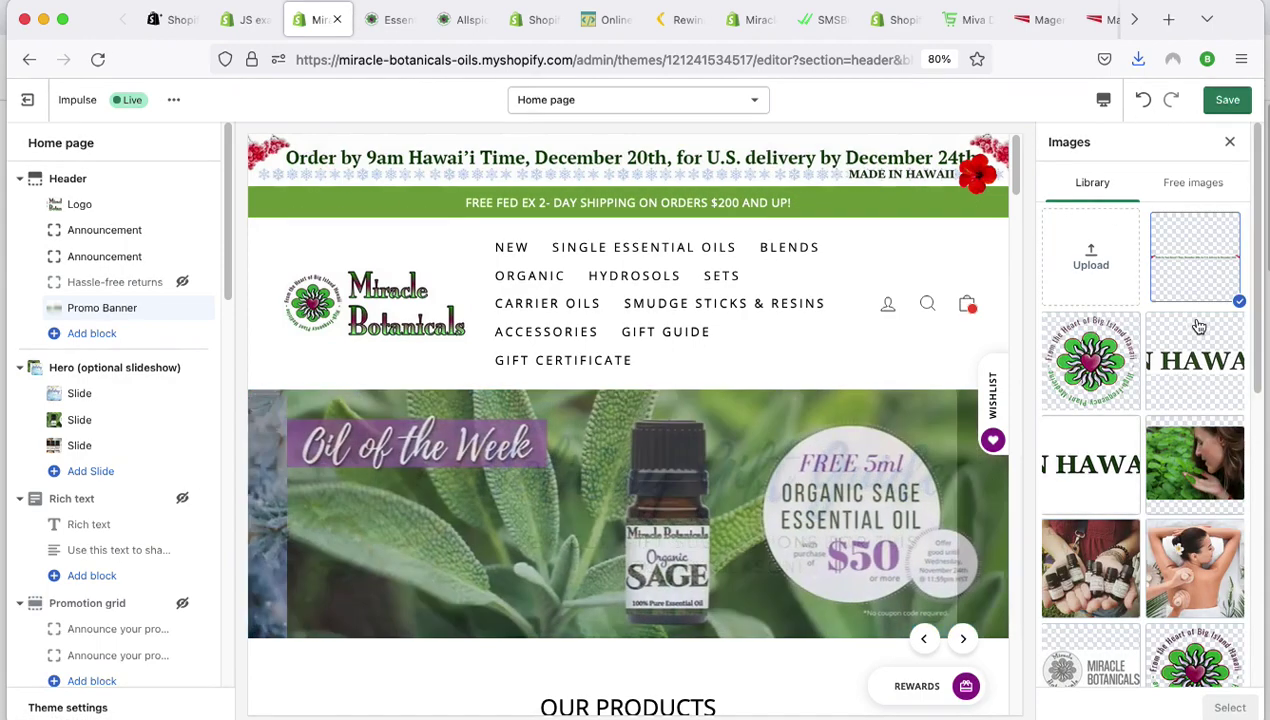
pyautogui.click(1193, 186)
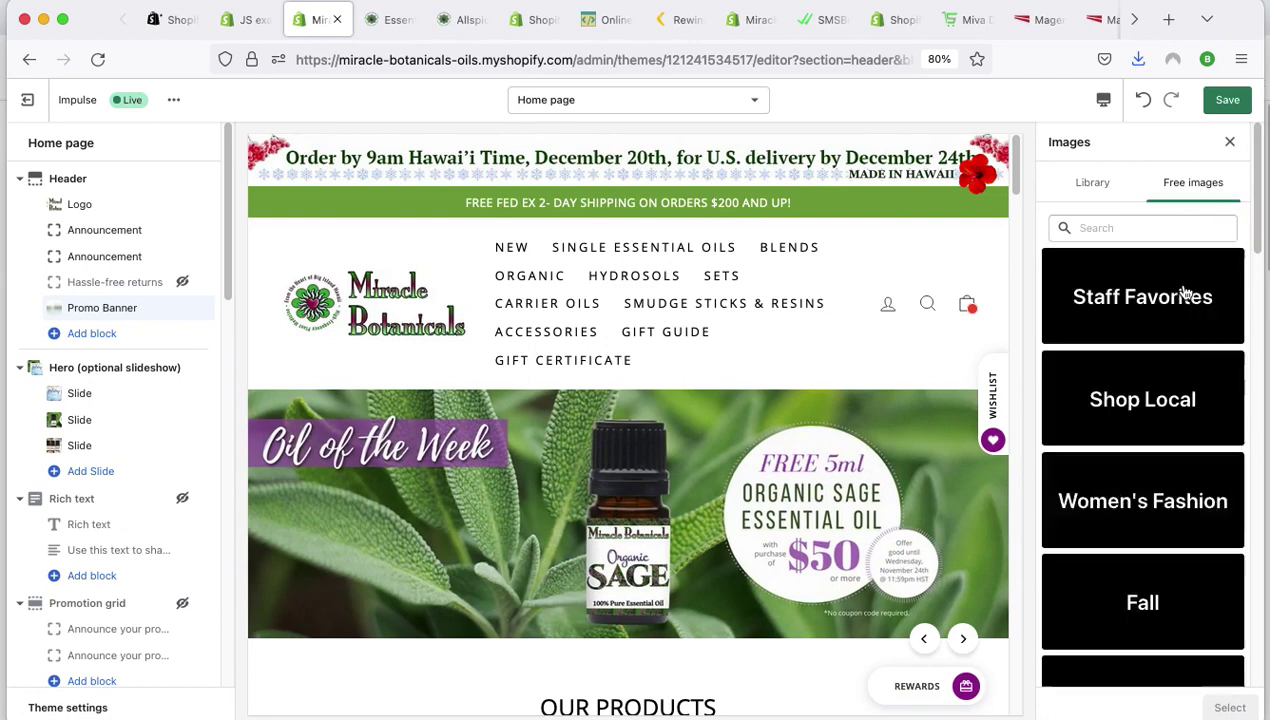
pyautogui.click(1113, 197)
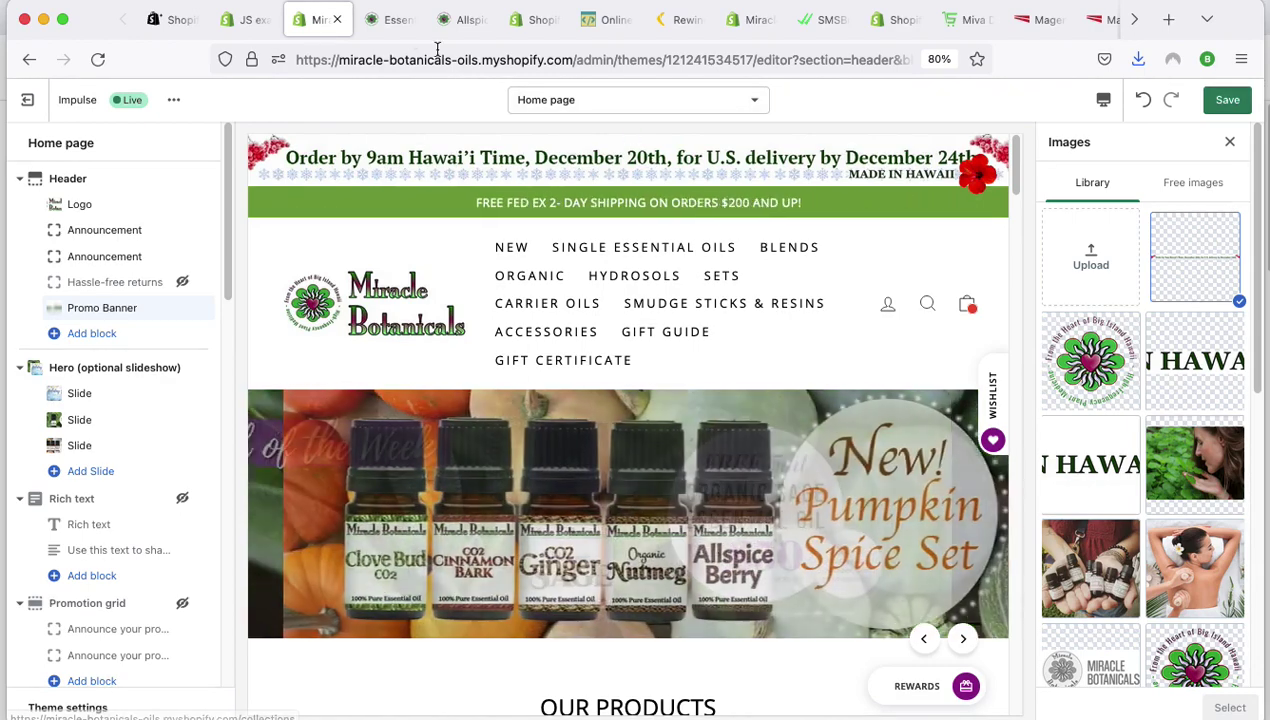
# Save the theme with the visible promo banner and reload the live storefront to check the header.
pyautogui.click(378, 20)
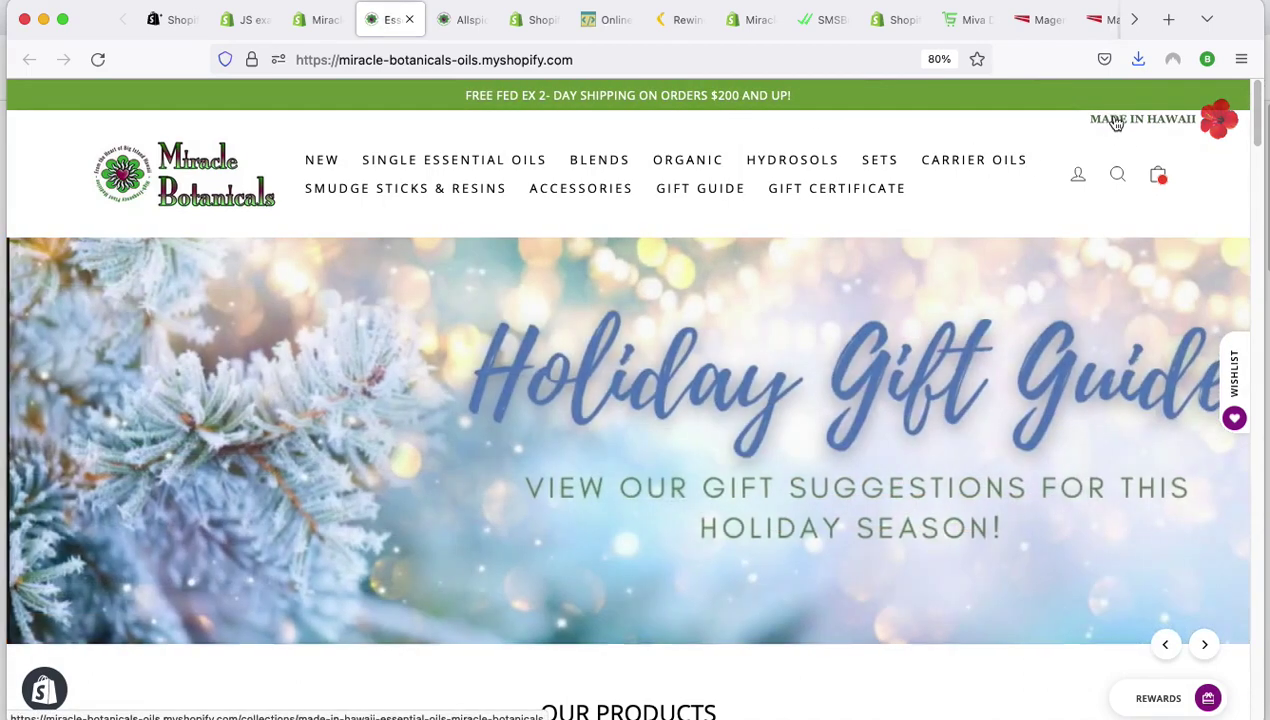
pyautogui.click(318, 20)
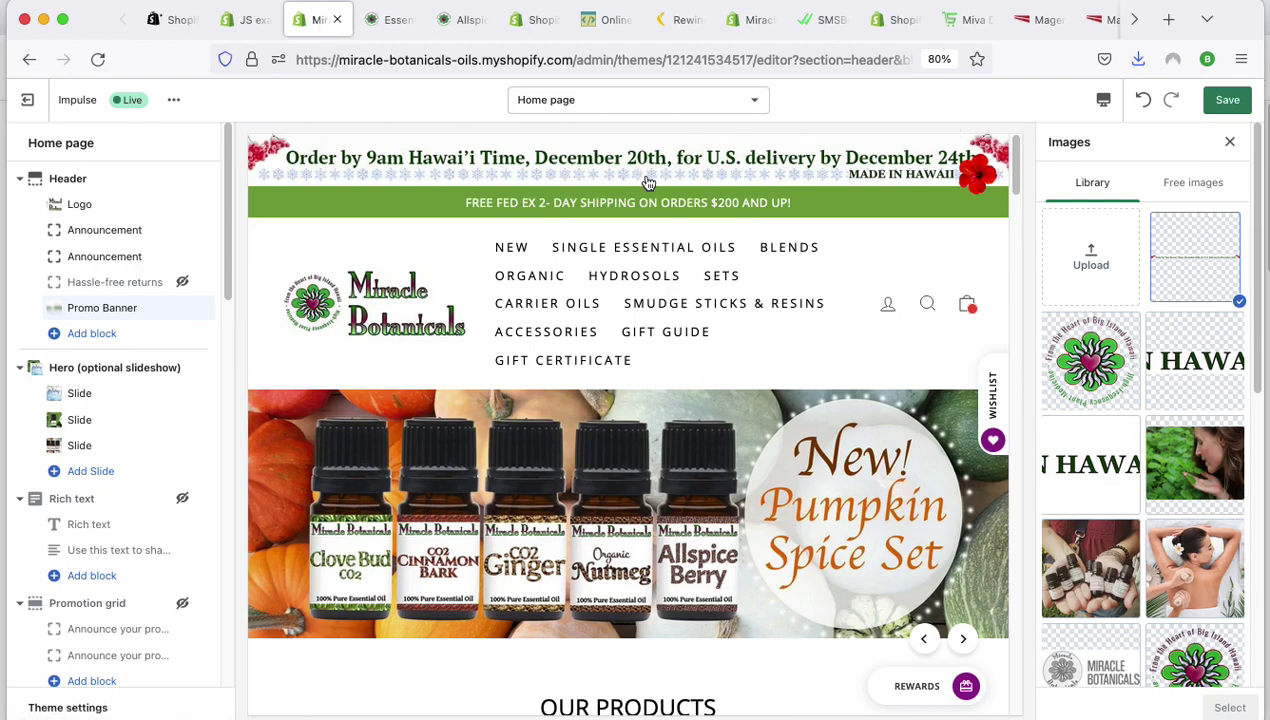
pyautogui.click(1227, 102)
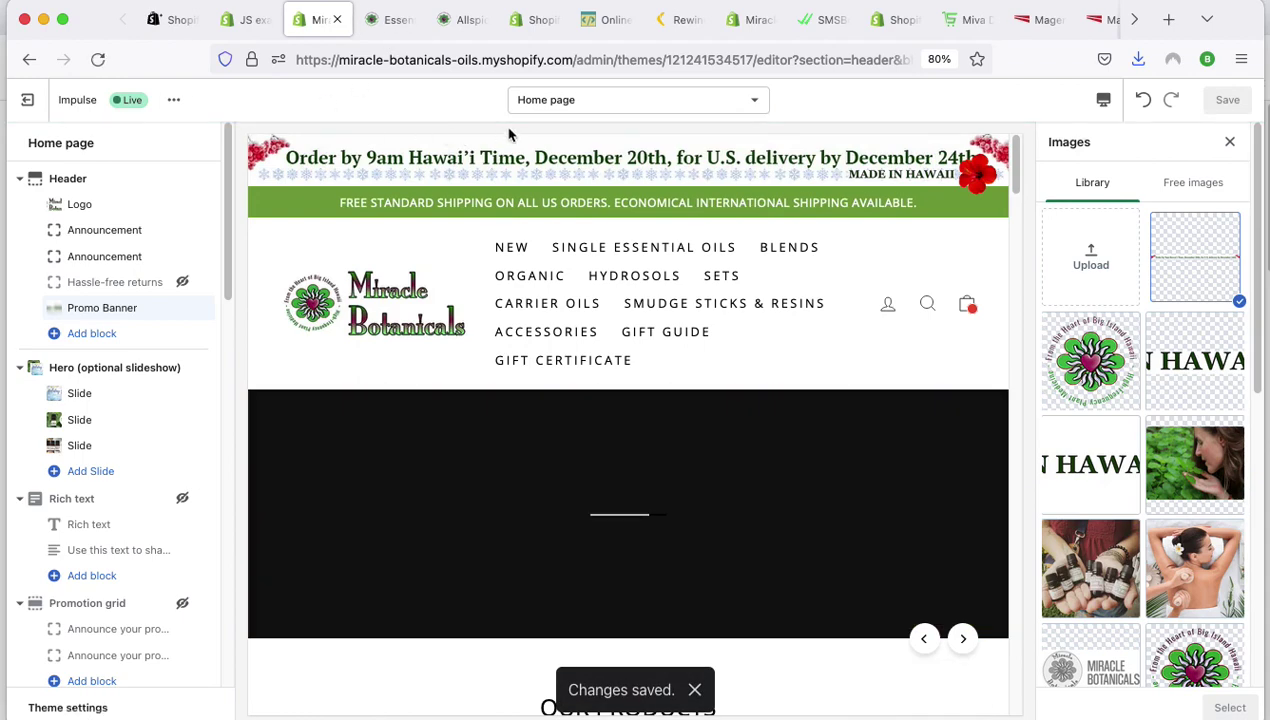
pyautogui.click(395, 20)
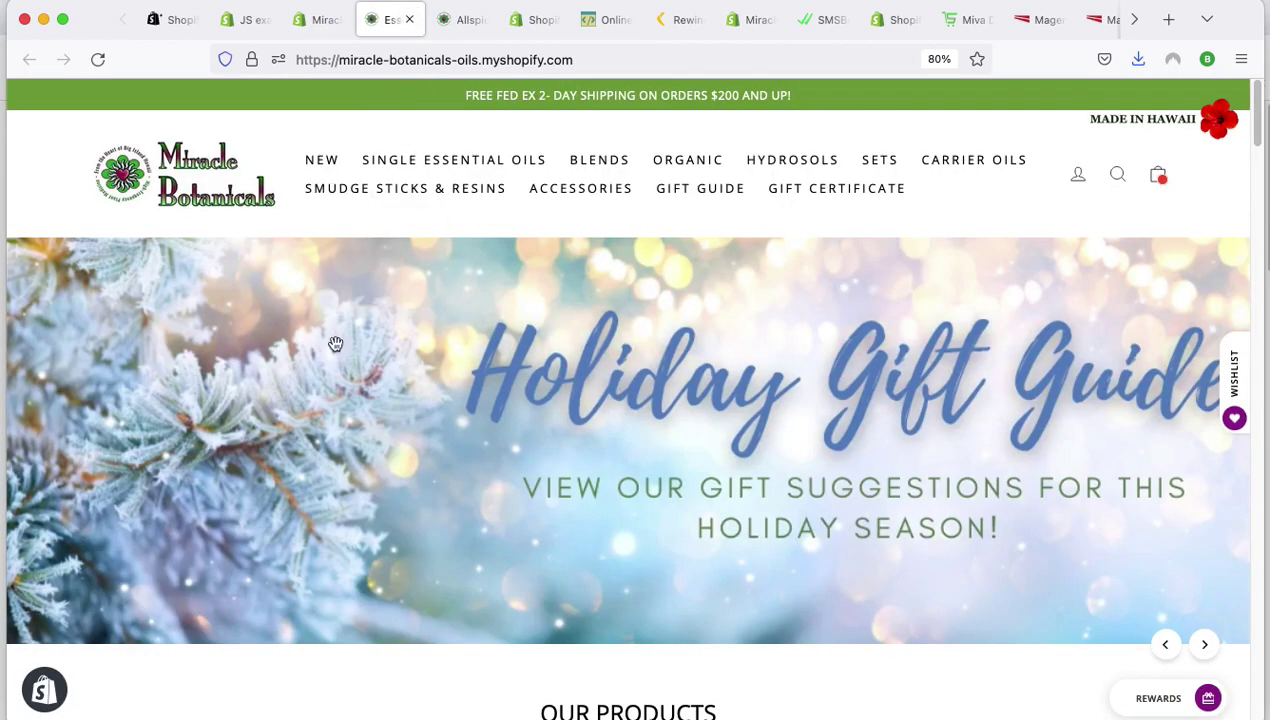
pyautogui.press('super+r')
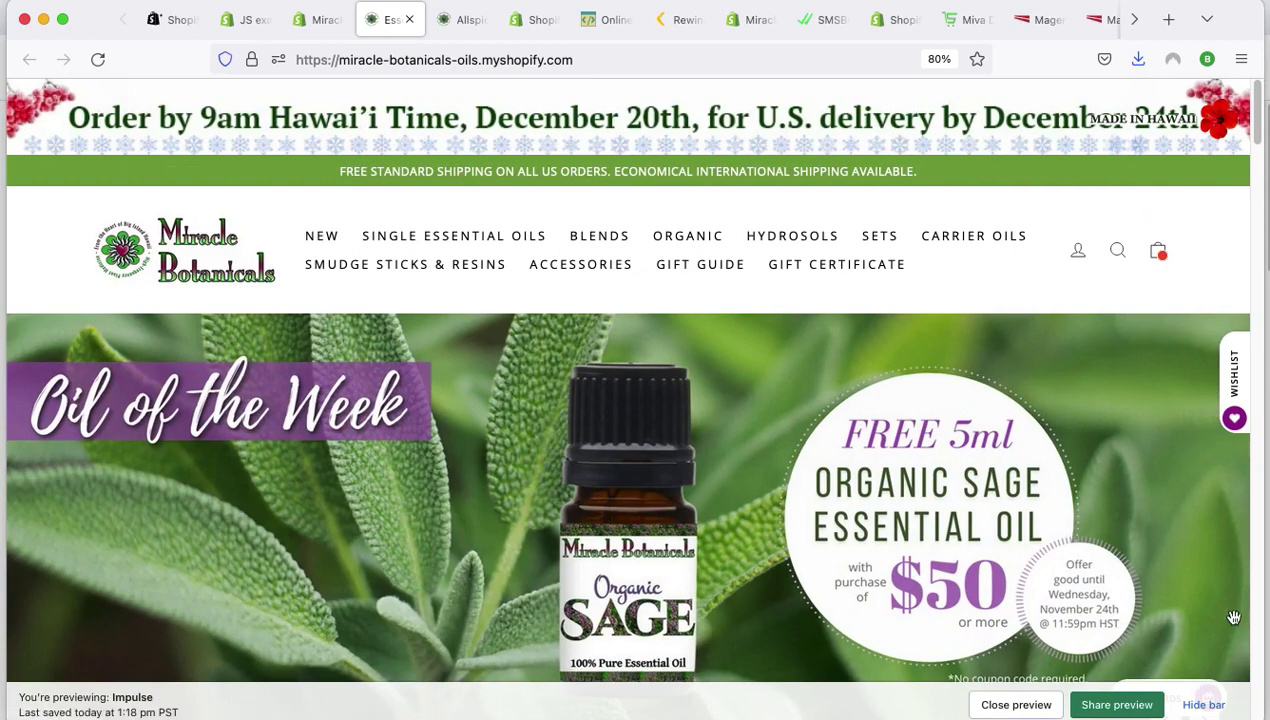
pyautogui.moveTo(1262, 712)
pyautogui.mouseDown()
pyautogui.moveTo(1120, 652)
pyautogui.moveTo(955, 556)
pyautogui.moveTo(907, 632)
pyautogui.moveTo(1024, 652)
pyautogui.moveTo(852, 614)
pyautogui.moveTo(1250, 672)
pyautogui.moveTo(1265, 714)
pyautogui.mouseUp()
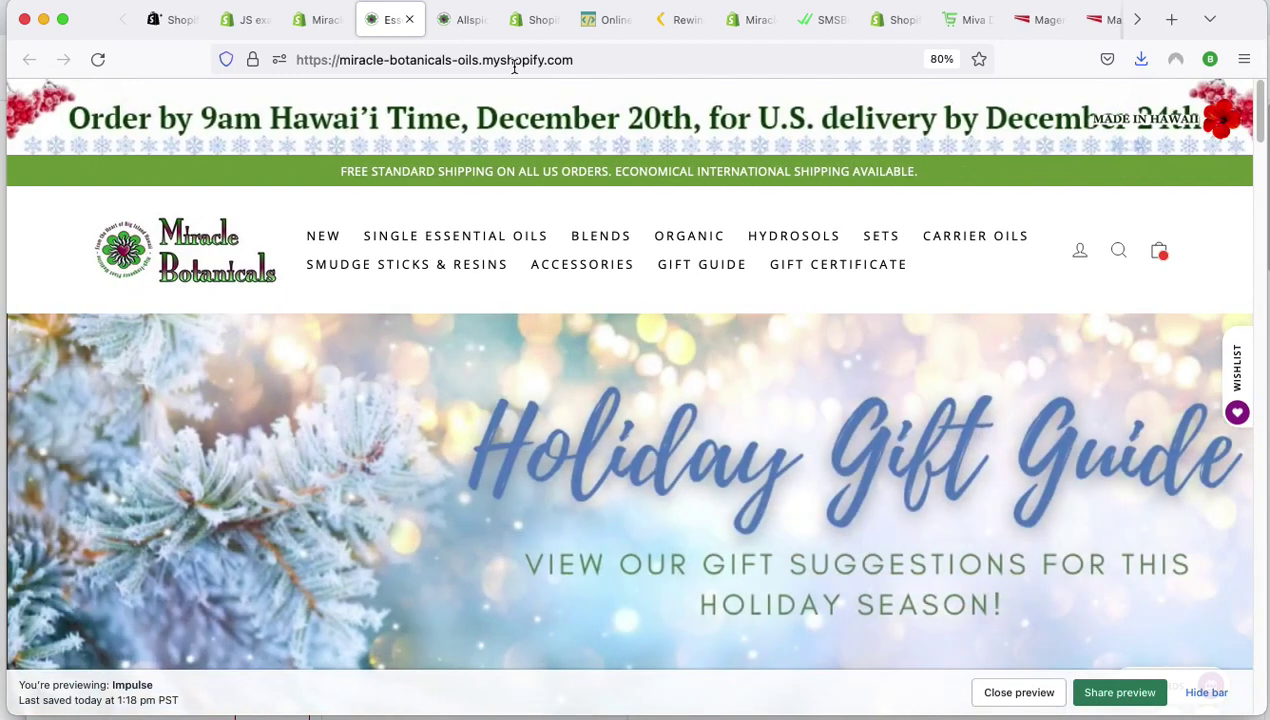
# Back in the theme editor, link the Promo Banner to the All Blends collection and hide the block.
pyautogui.click(310, 22)
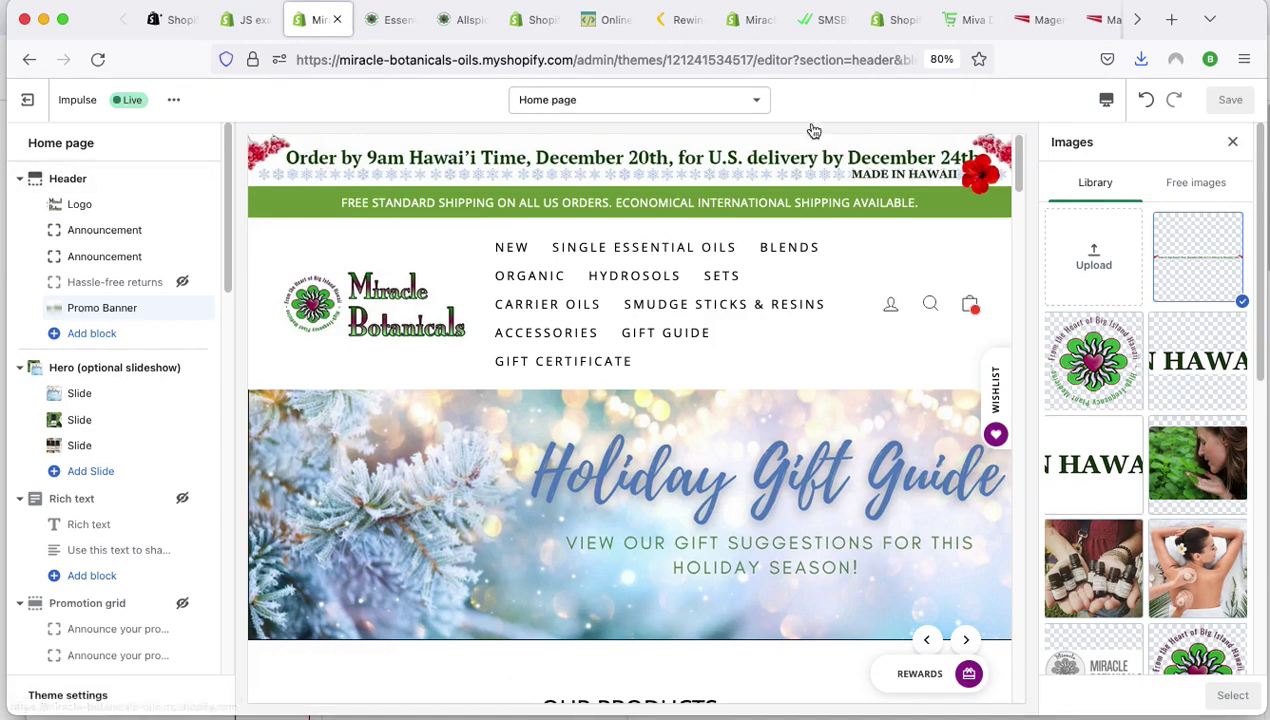
pyautogui.click(1233, 143)
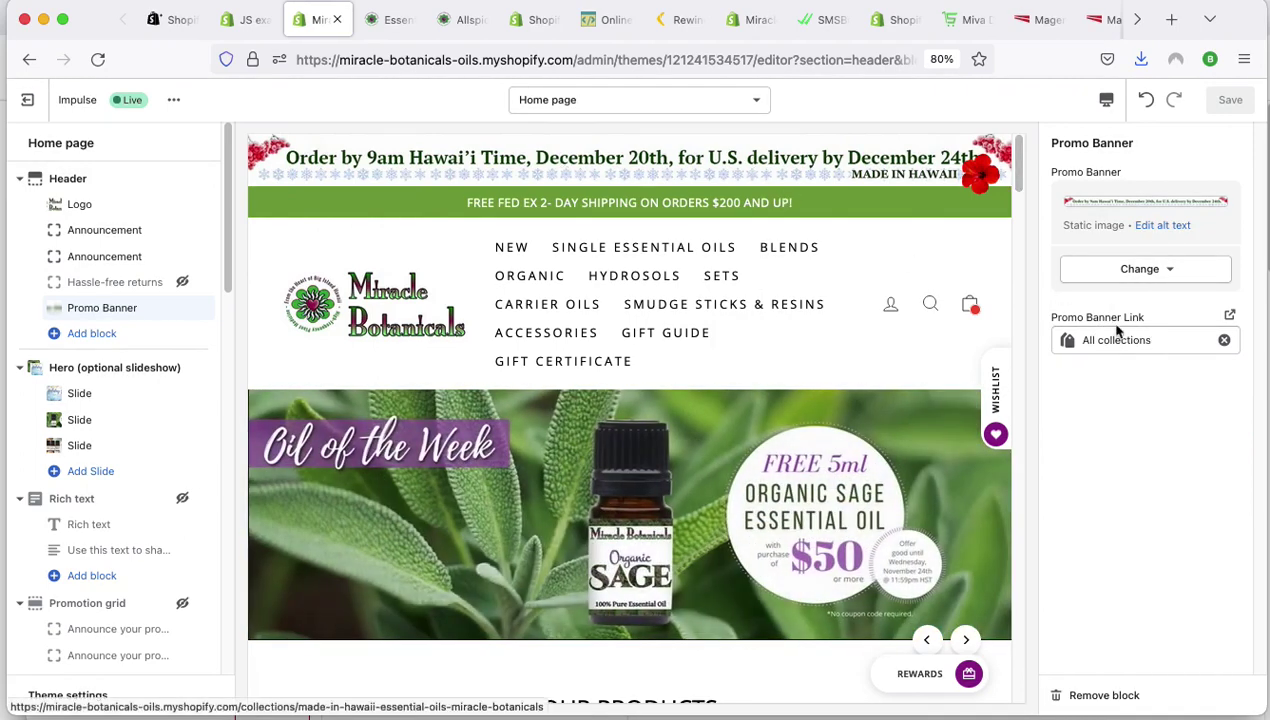
pyautogui.click(1171, 340)
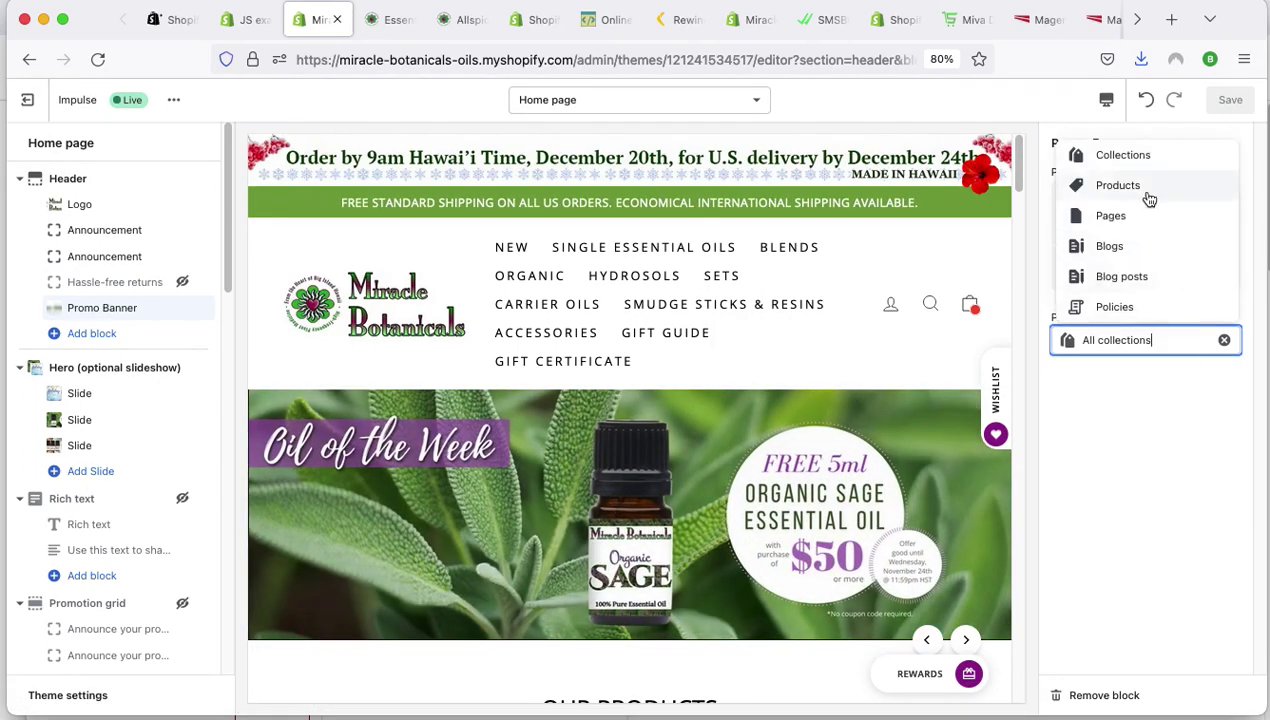
pyautogui.click(1134, 156)
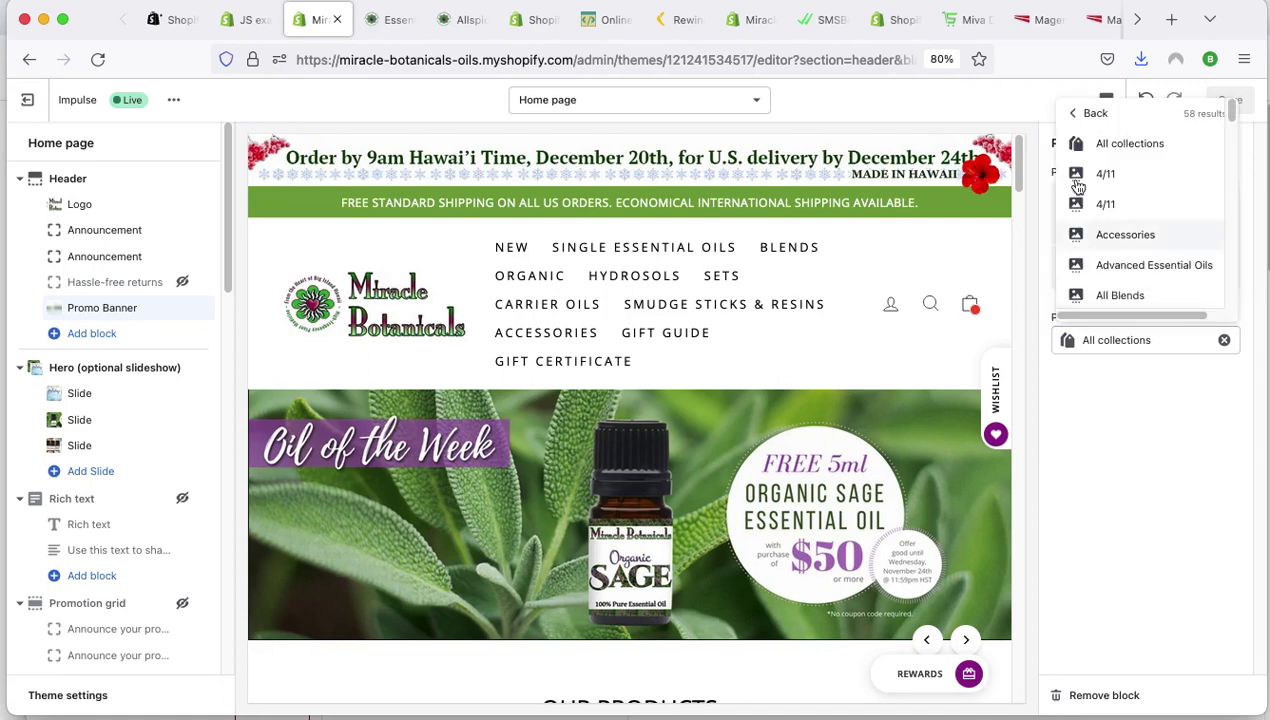
pyautogui.scroll(-5, 1148, 256)
pyautogui.scroll(-5, 1148, 256)
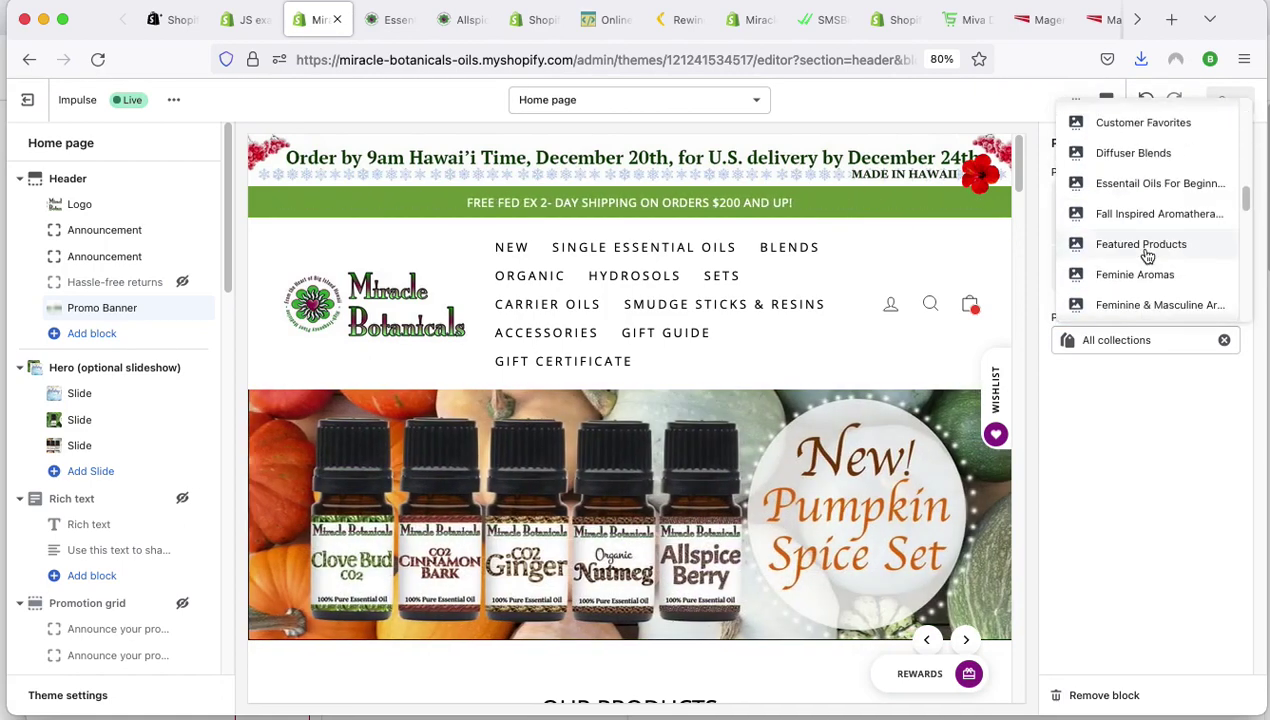
pyautogui.scroll(-5, 1143, 217)
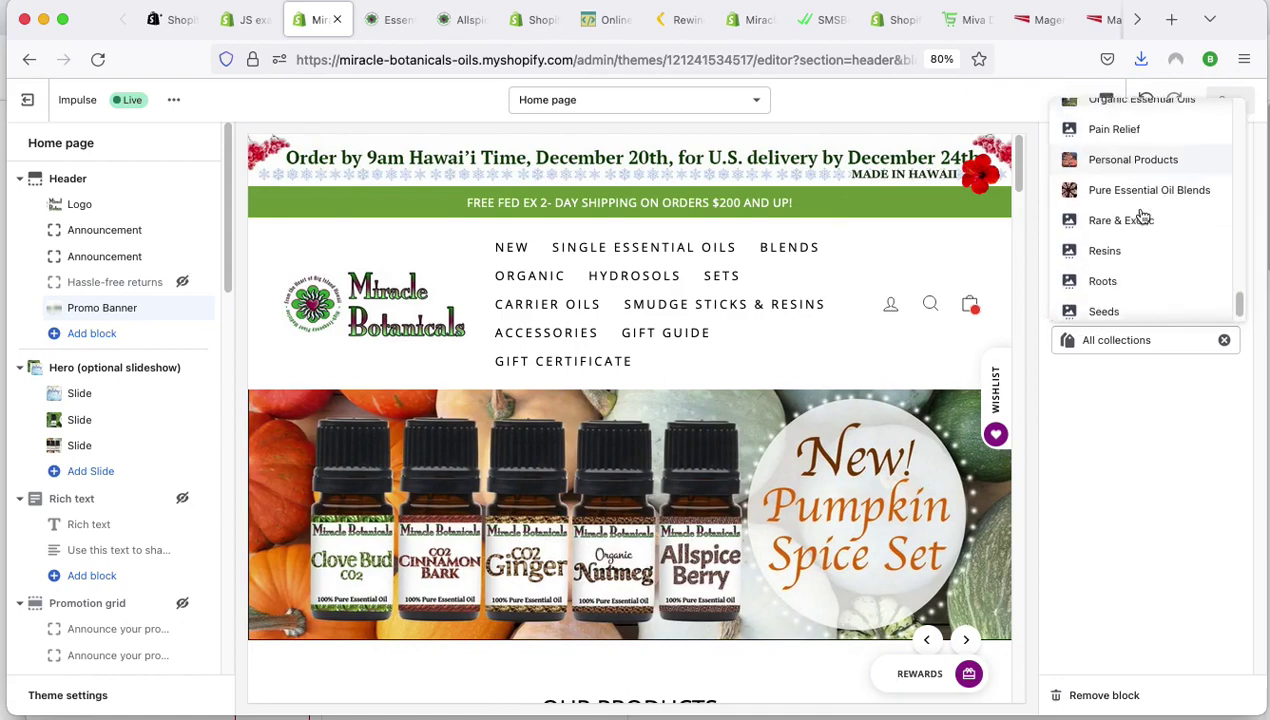
pyautogui.scroll(10, 1143, 220)
pyautogui.scroll(10, 1143, 220)
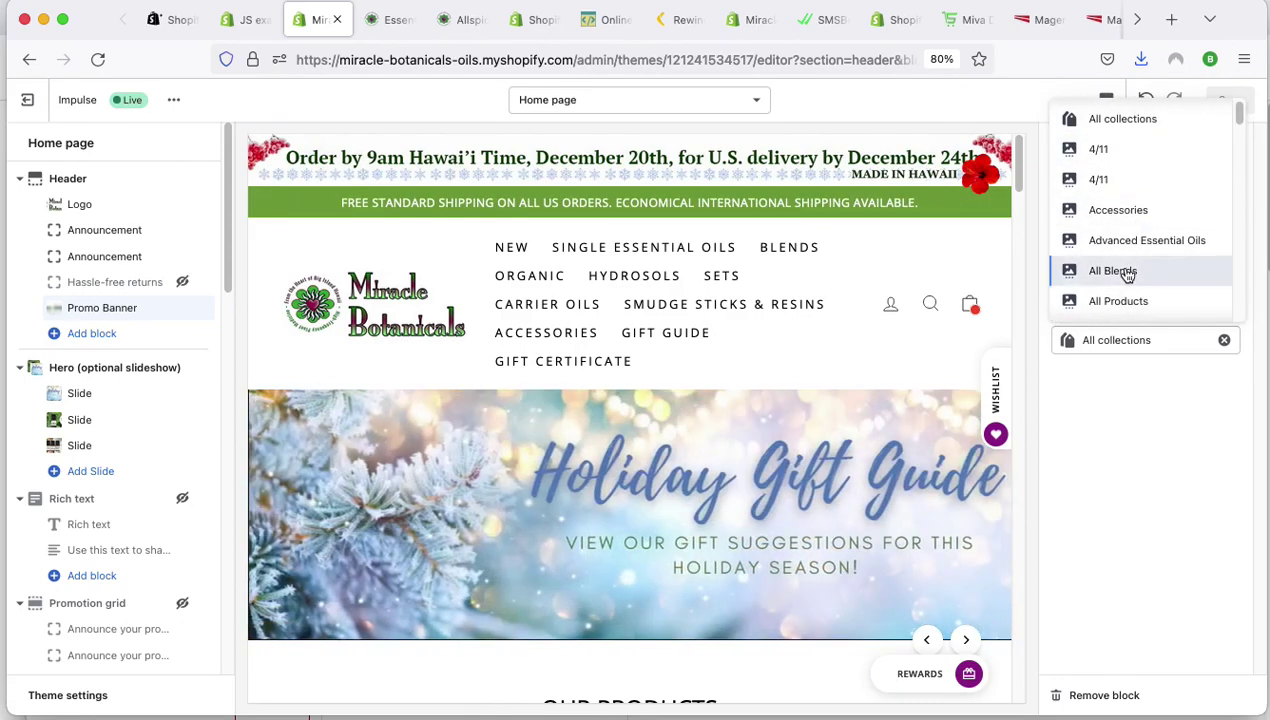
pyautogui.click(1127, 272)
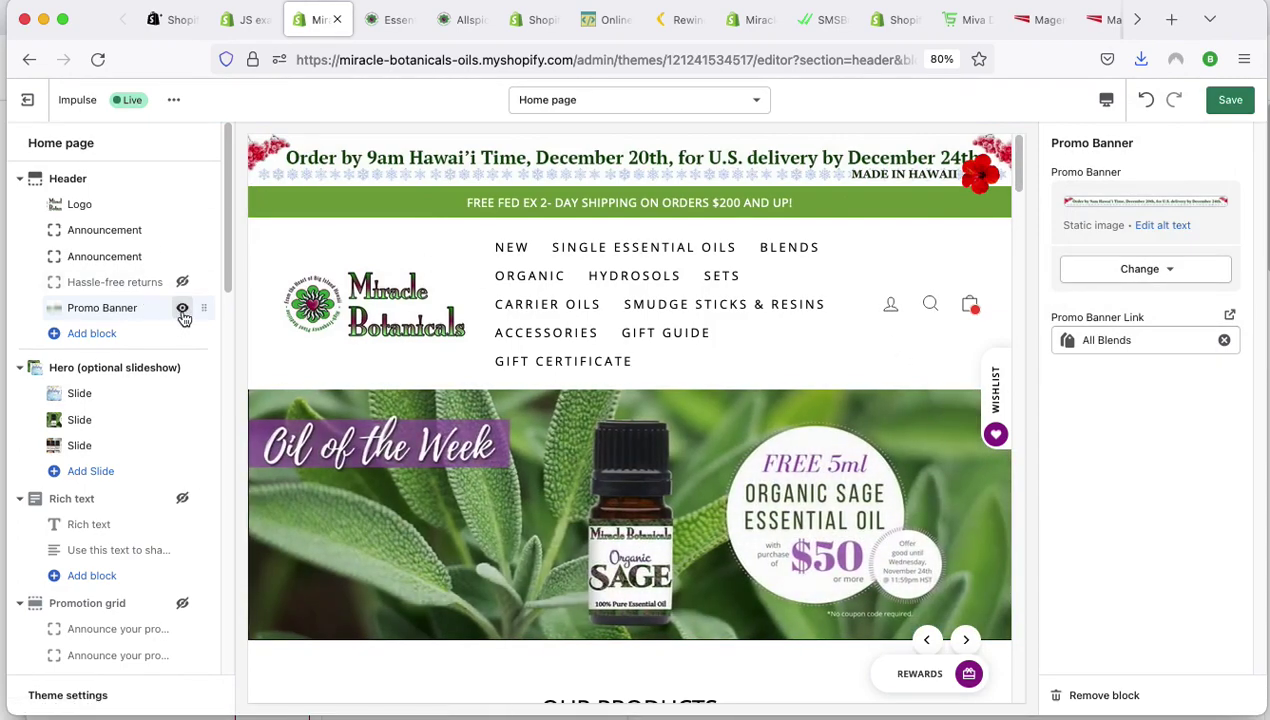
pyautogui.click(182, 310)
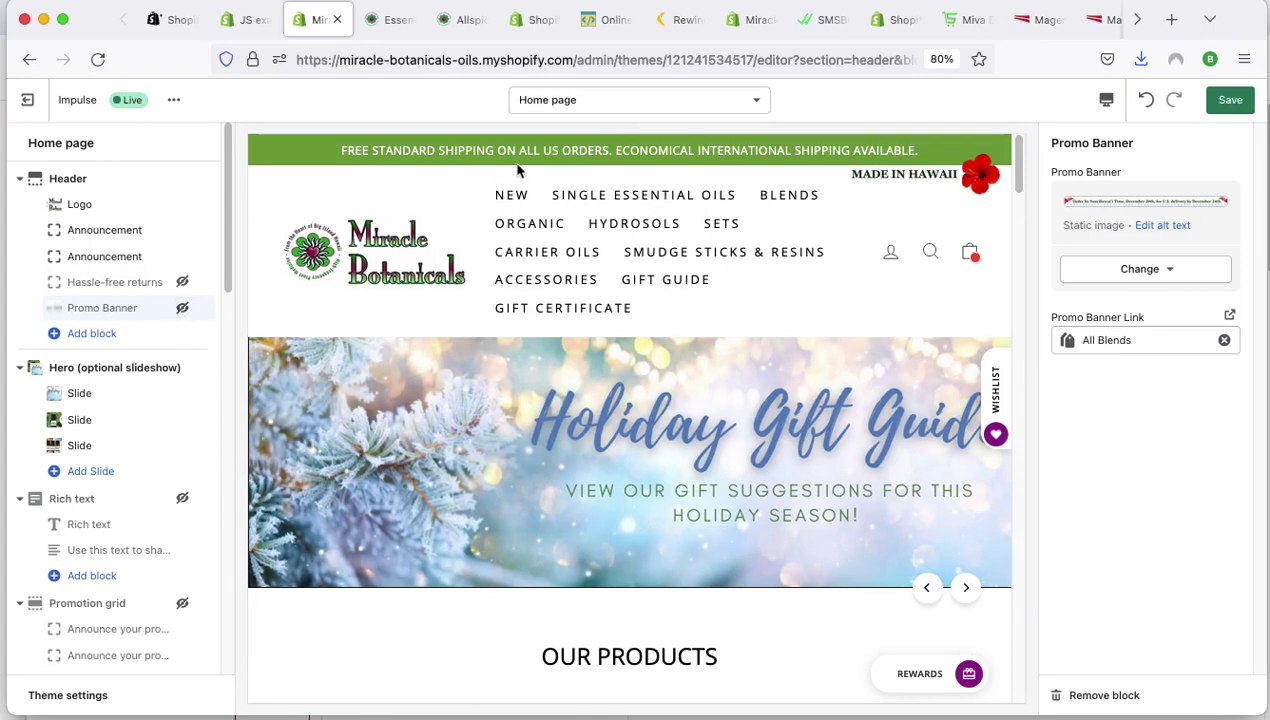
# Try the heading "wwwww" on the header's first Announcement block, and clear it again.
pyautogui.click(105, 233)
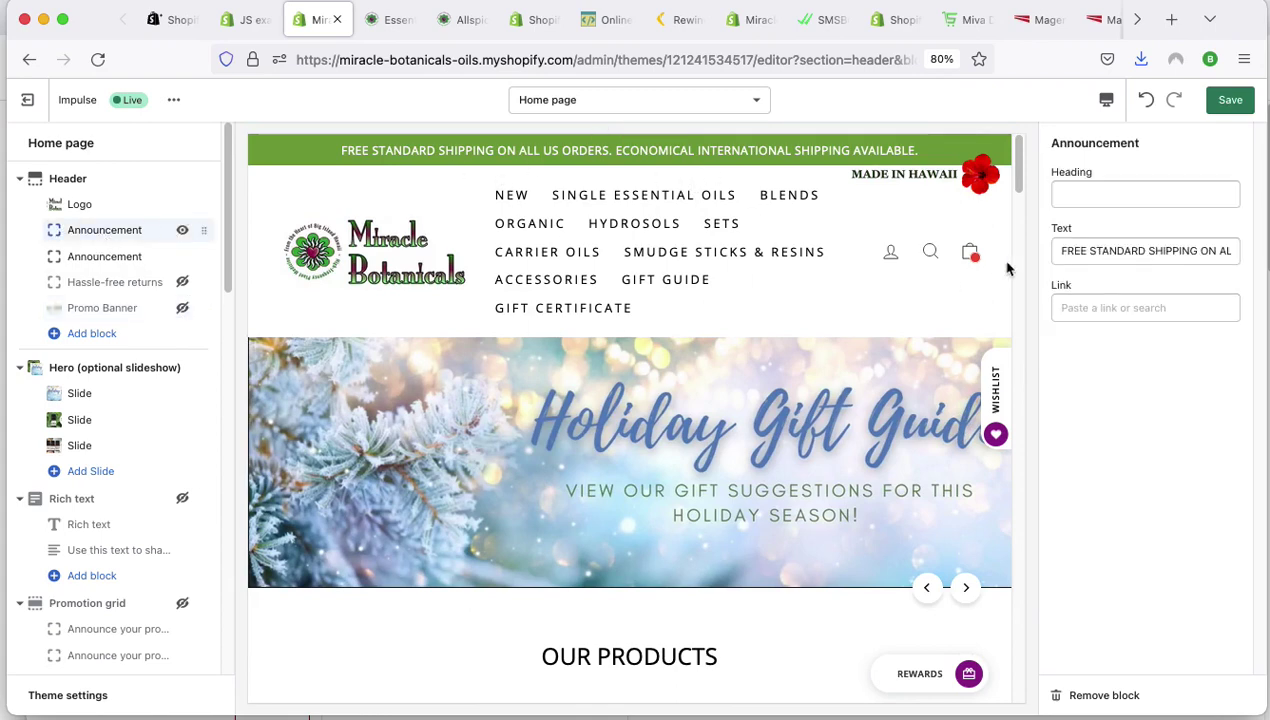
pyautogui.click(1091, 255)
pyautogui.click(1092, 203)
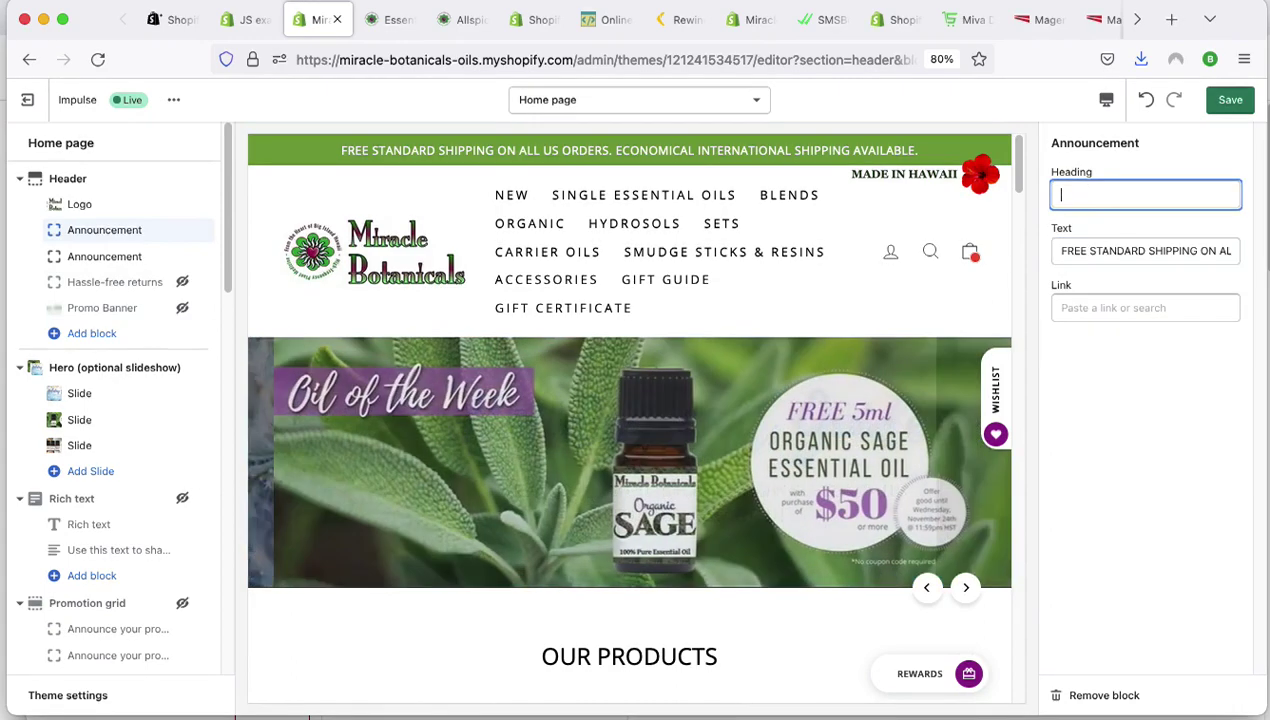
pyautogui.write('wwwww')
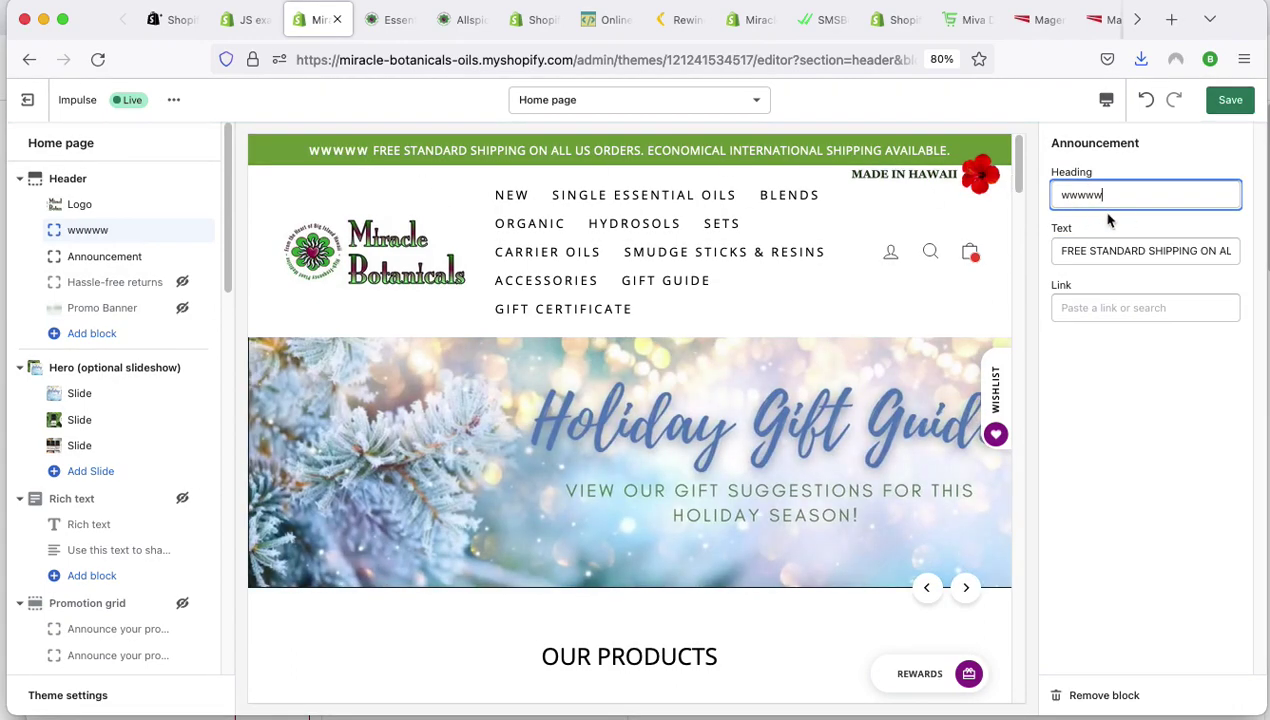
pyautogui.doubleClick(1058, 197)
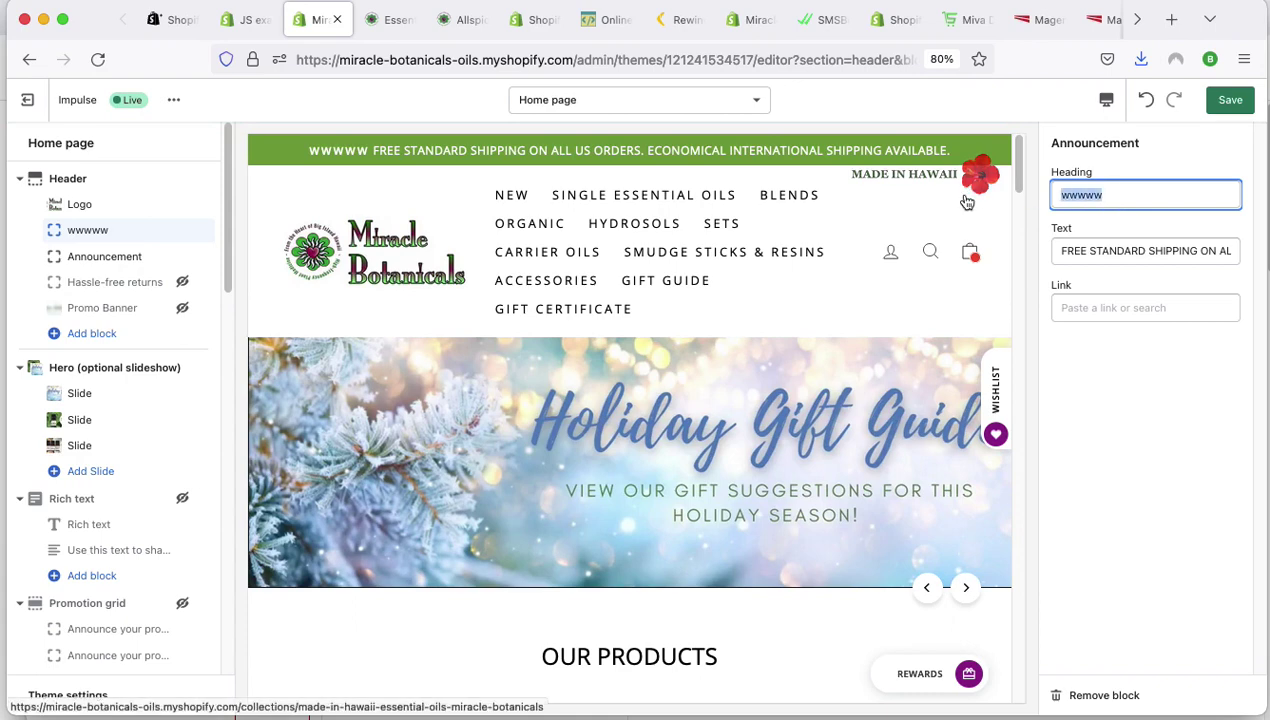
pyautogui.press('BackSpace')
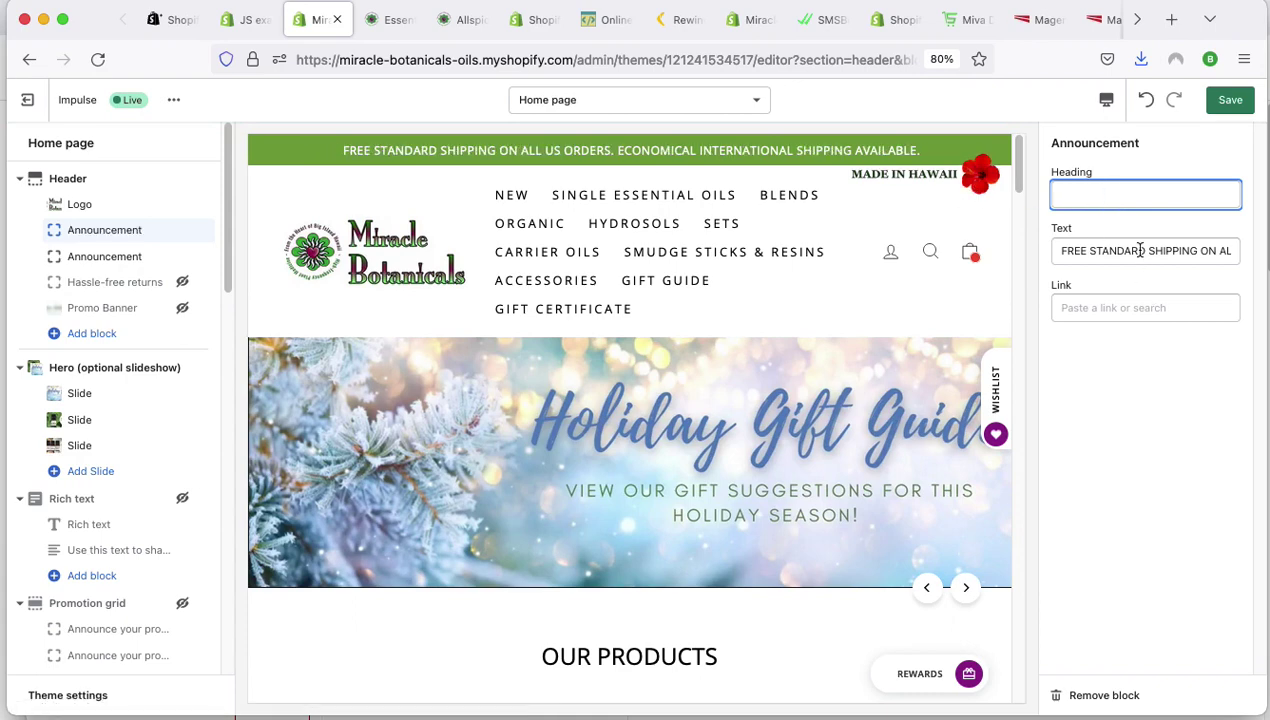
# View the link options of the first Announcement block and the settings of the second Announcement block.
pyautogui.click(1086, 307)
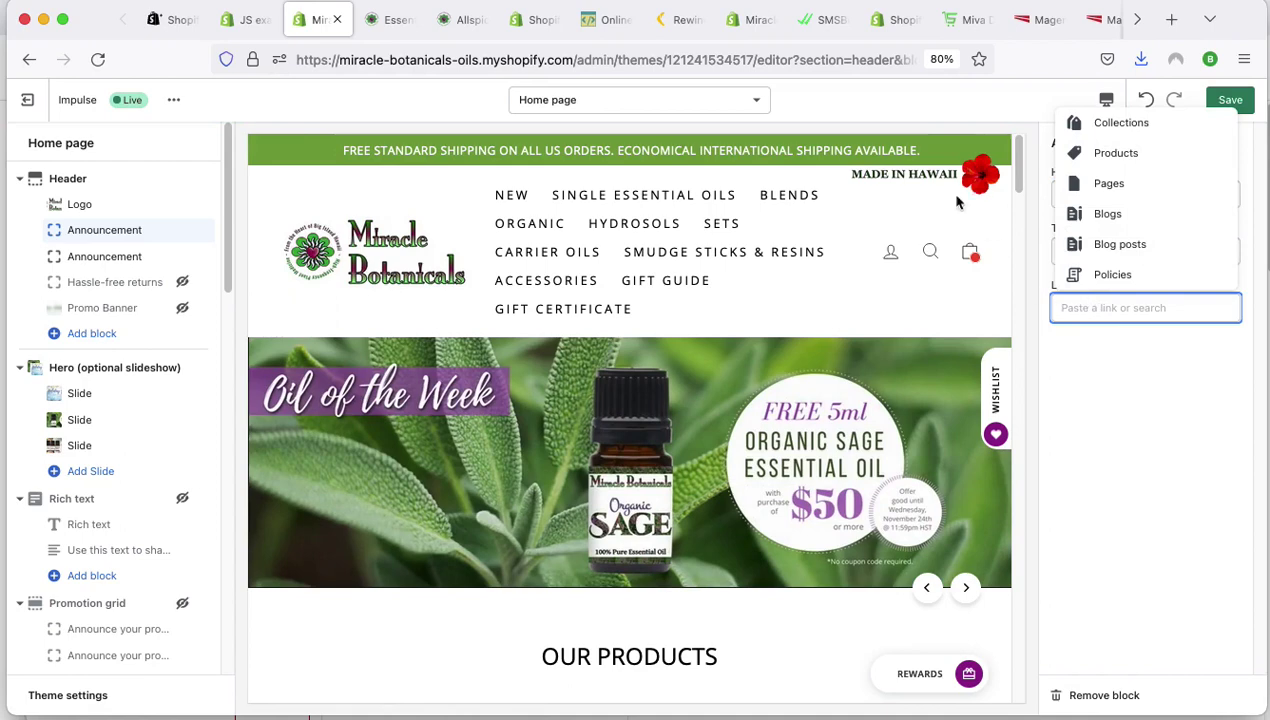
pyautogui.click(1147, 409)
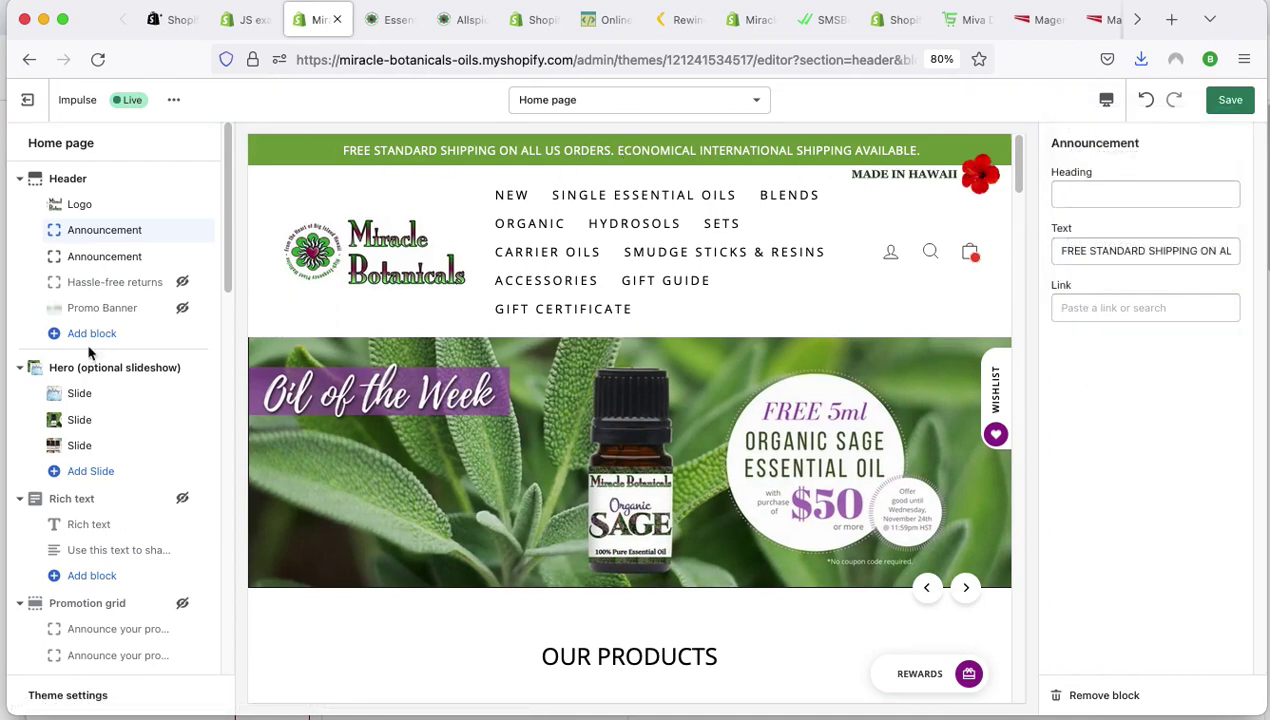
pyautogui.click(108, 264)
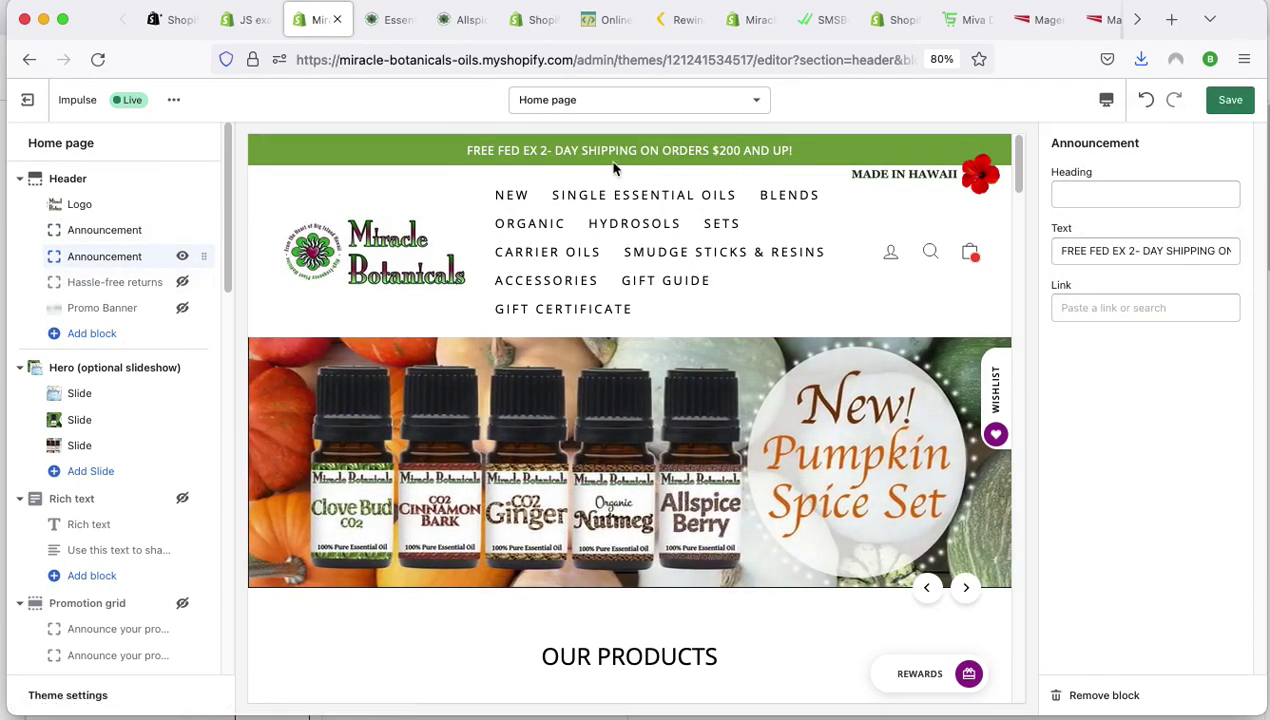
pyautogui.click(182, 282)
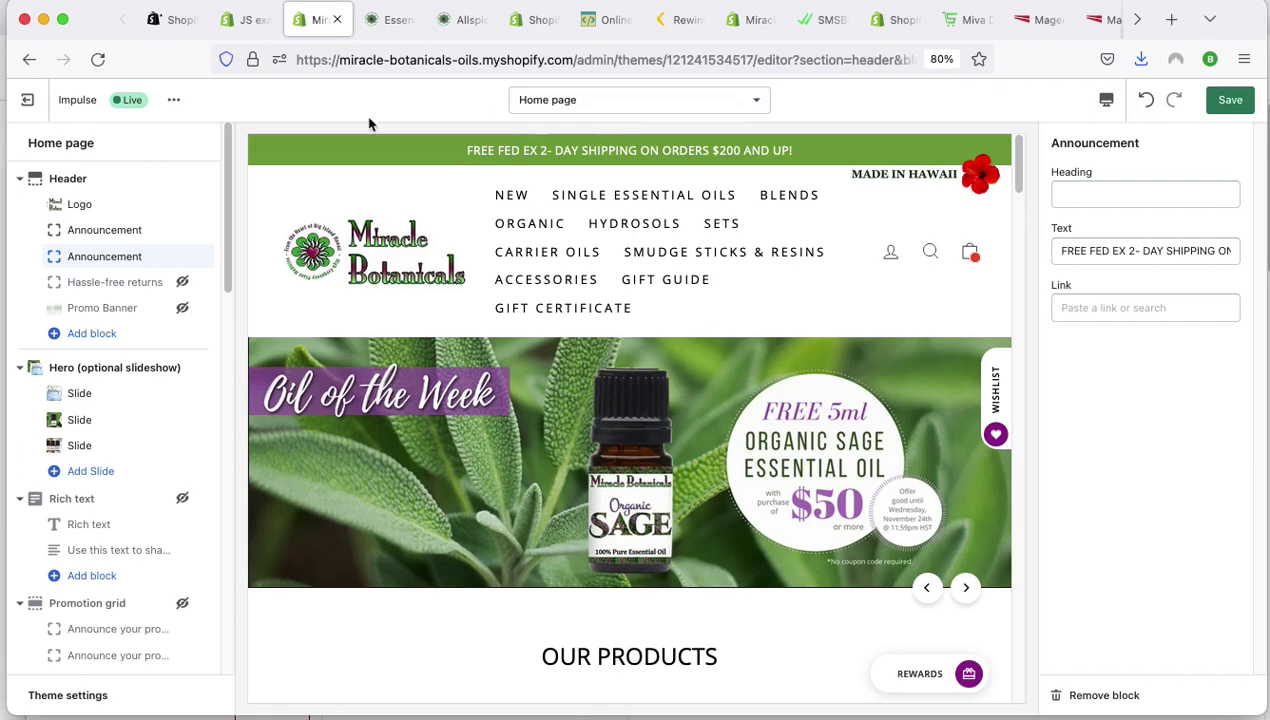
# Preview the home page in the Mobile layout down to the featured collection, and return to the Desktop layout.
pyautogui.click(1106, 99)
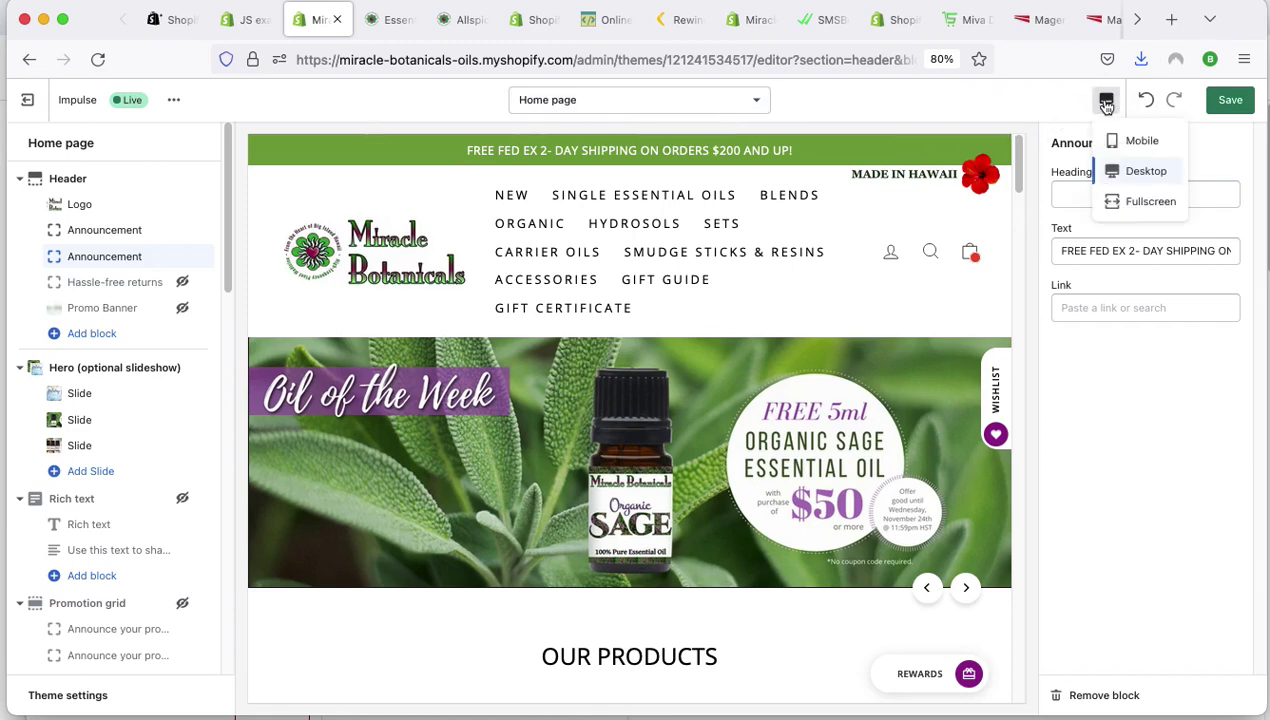
pyautogui.click(1138, 143)
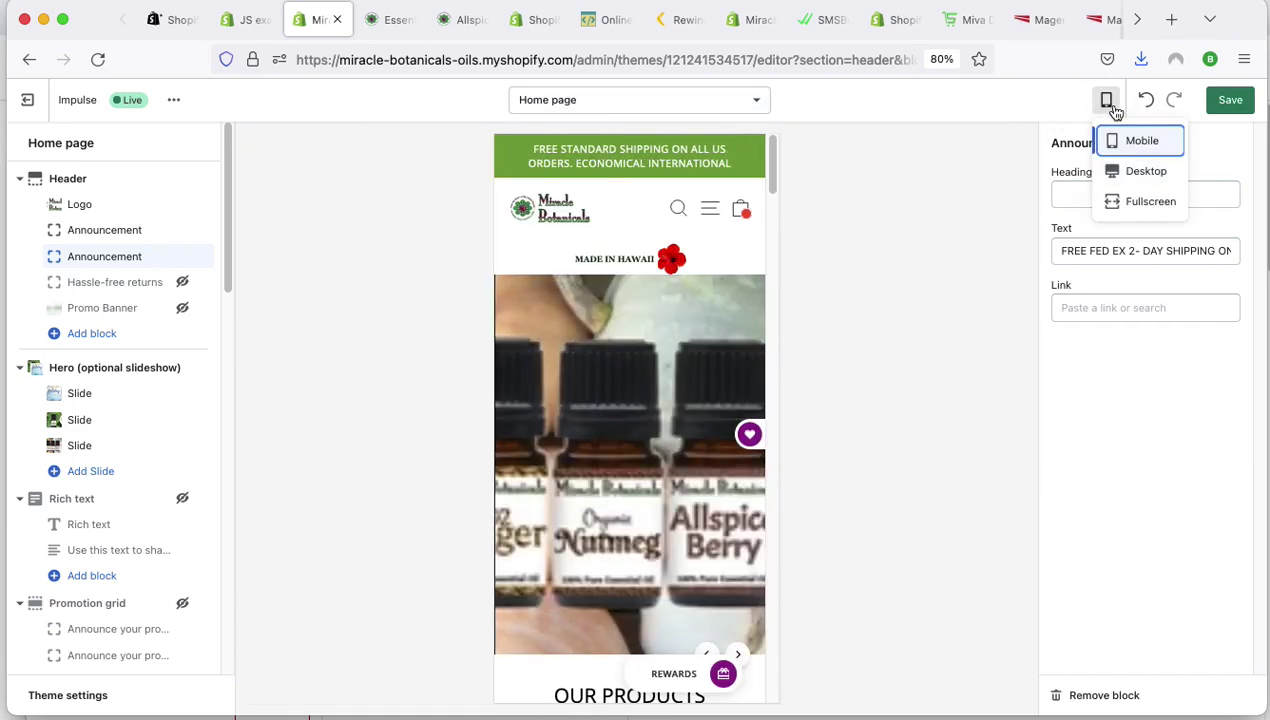
pyautogui.scroll(-5, 684, 350)
pyautogui.scroll(-10, 684, 350)
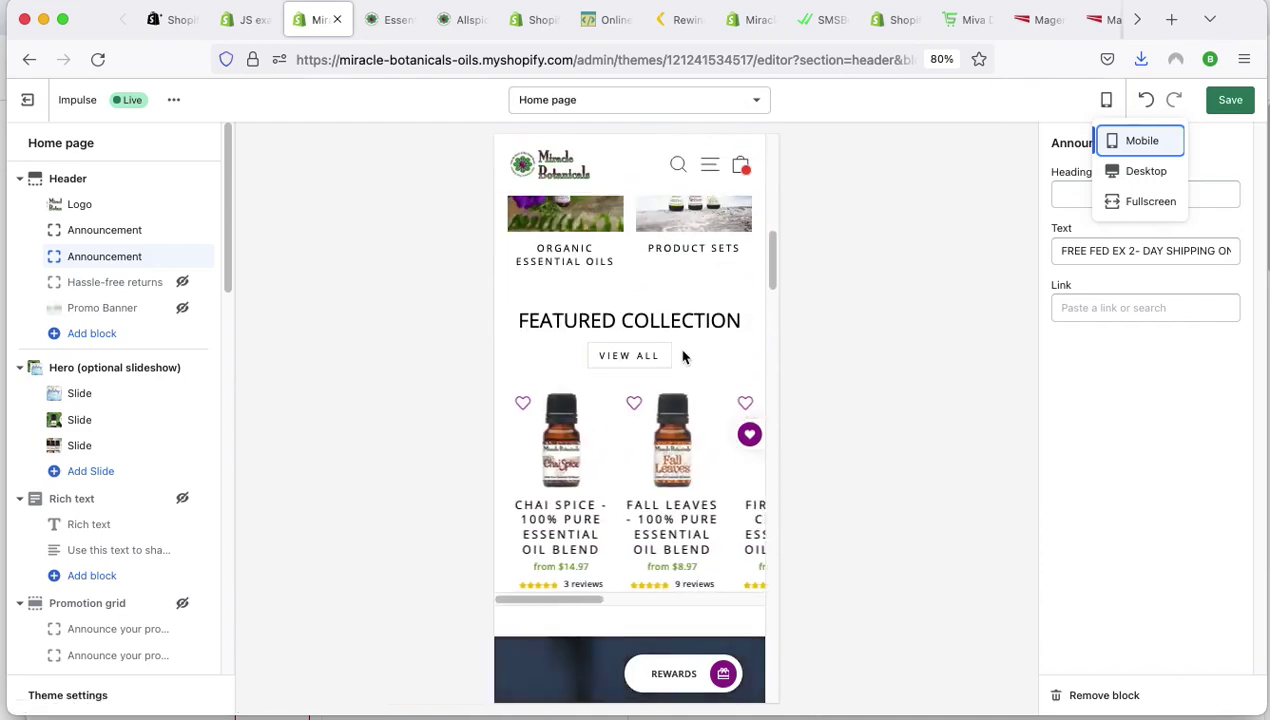
pyautogui.scroll(-5, 684, 357)
pyautogui.scroll(15, 684, 357)
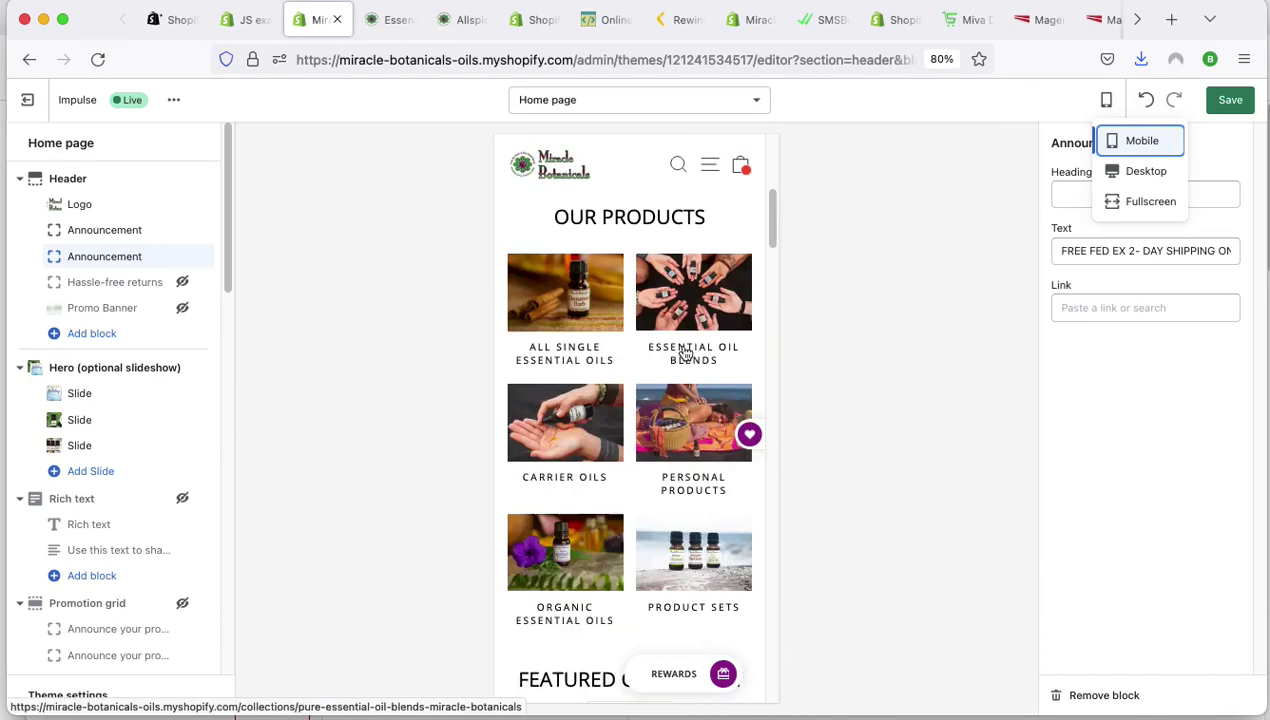
pyautogui.click(1131, 176)
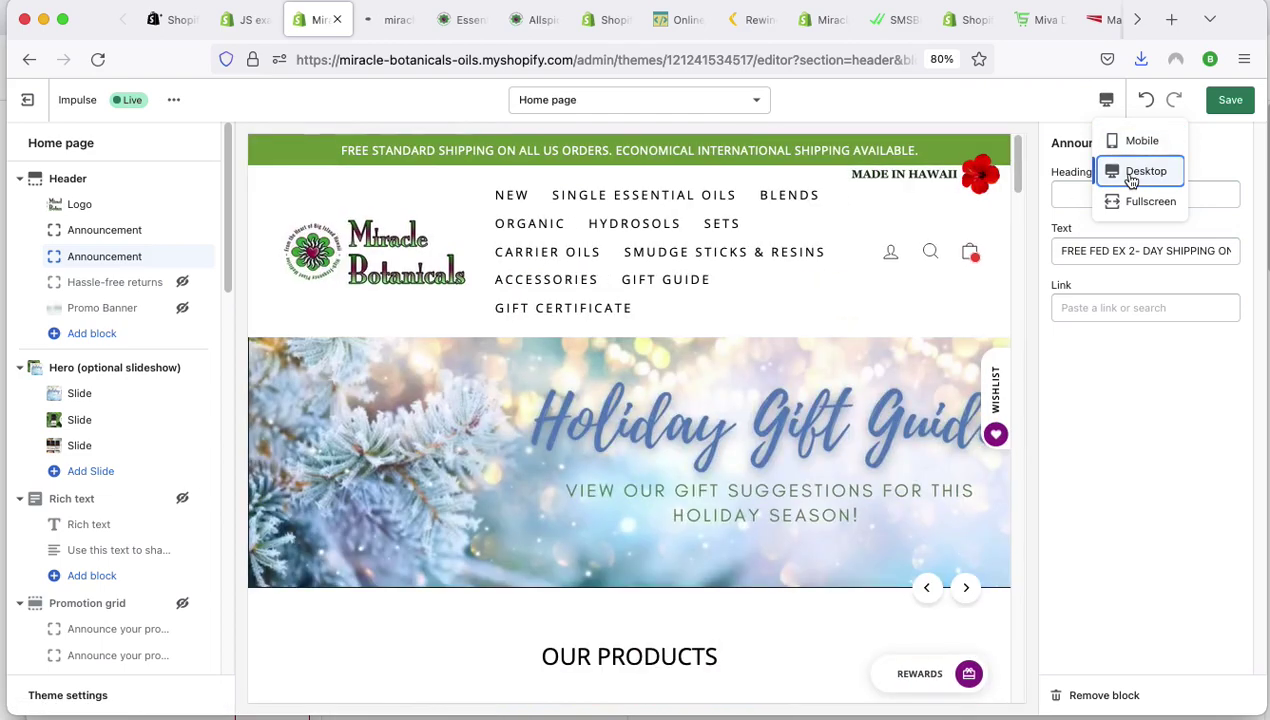
# Collapse the Header section and show the settings of the first slide in the Hero slideshow.
pyautogui.click(22, 180)
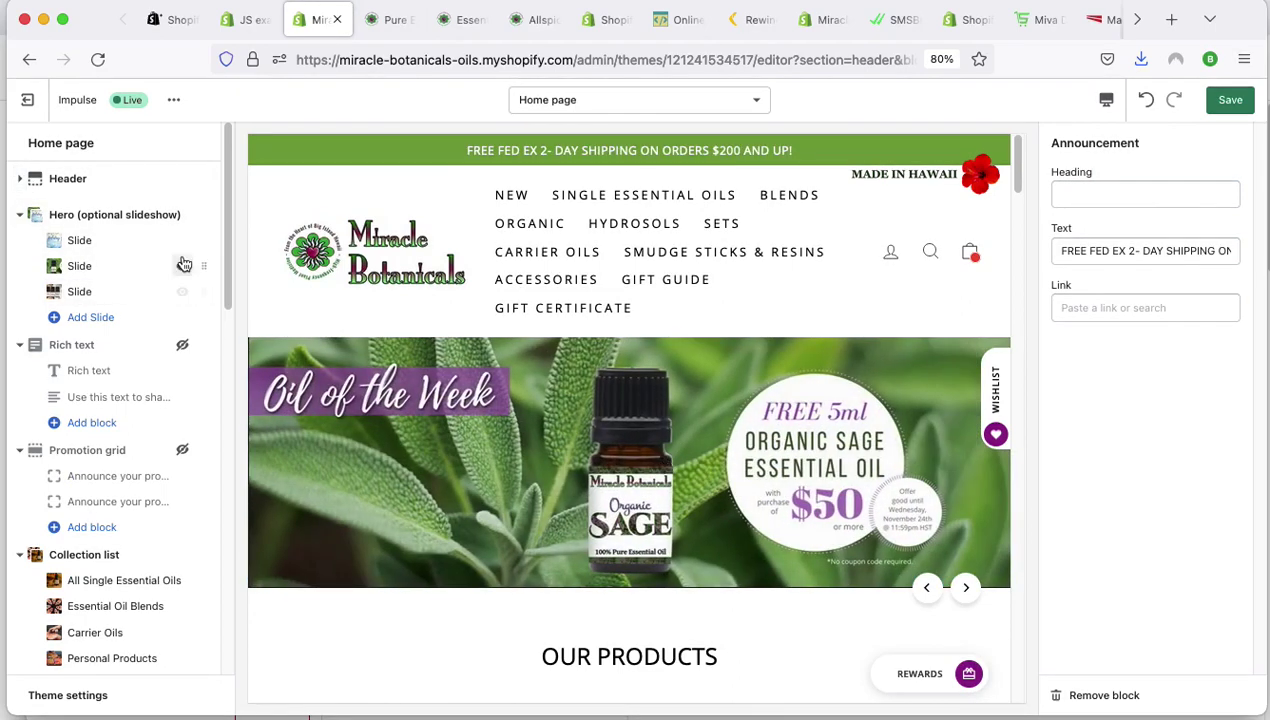
pyautogui.click(99, 248)
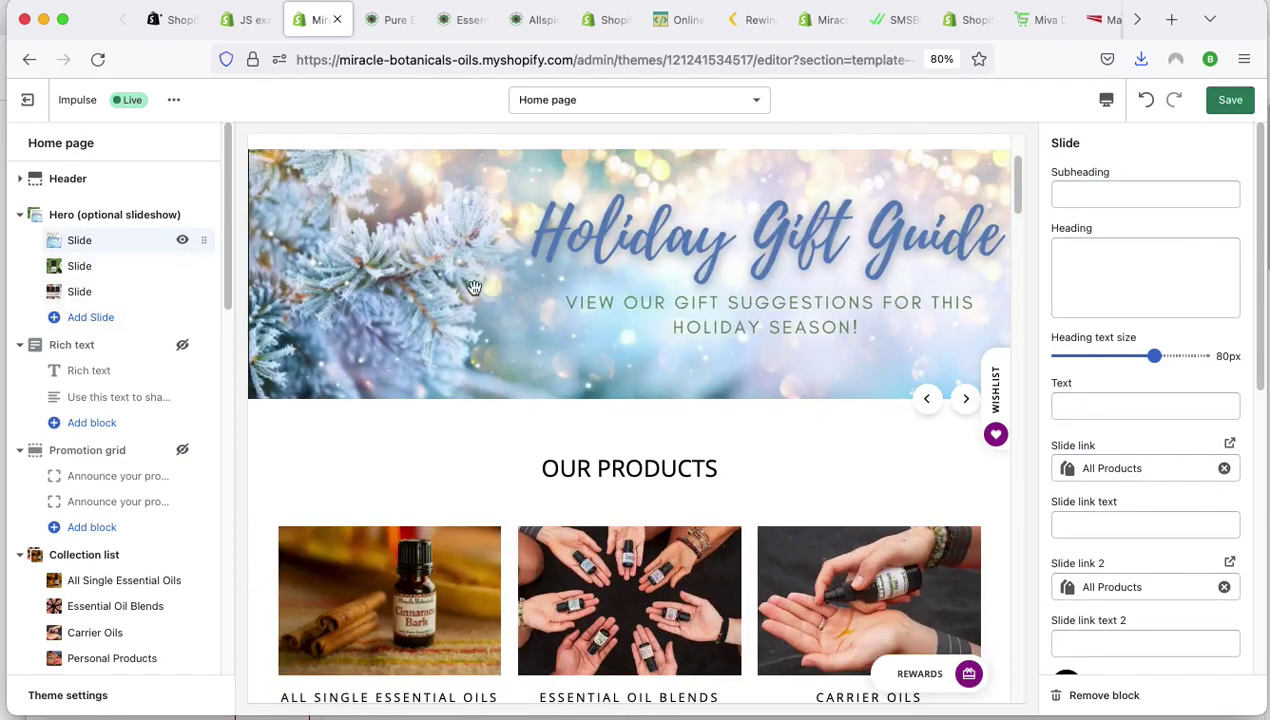
# Hide the first slide of the Hero slideshow and show the settings of the second slide.
pyautogui.click(181, 244)
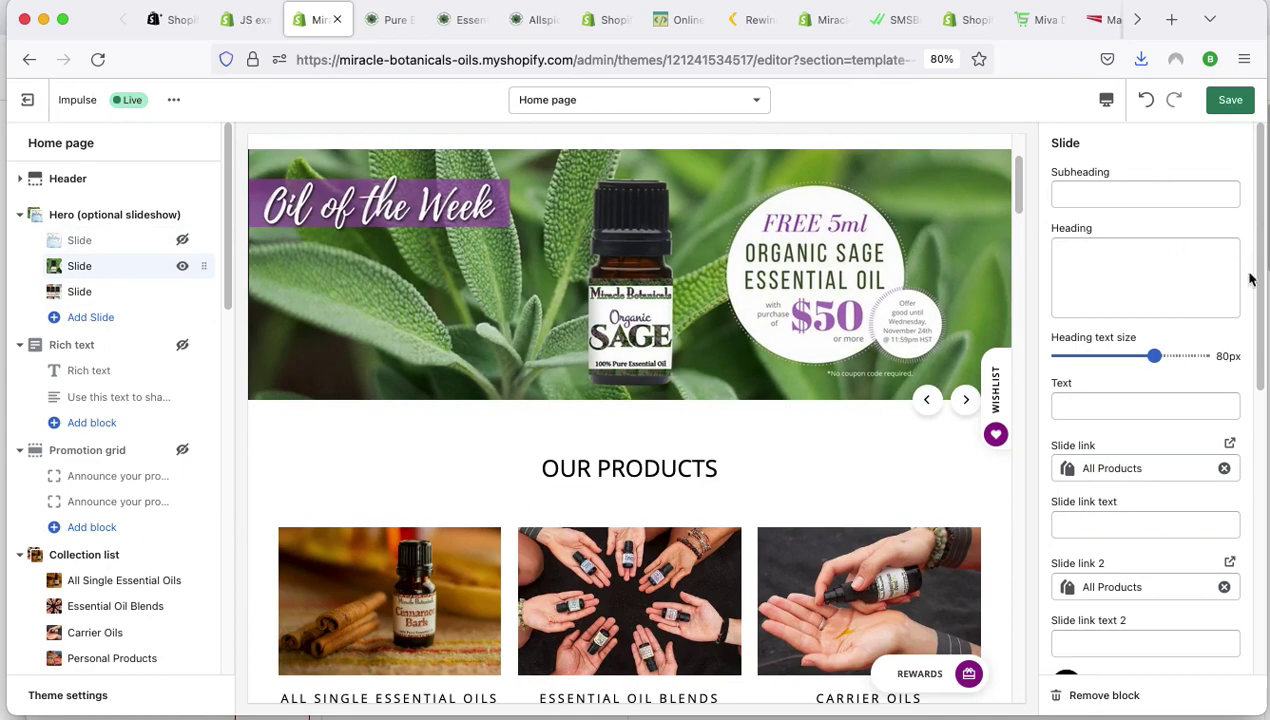
# Narrow the browser window and look through the second slide's settings down to the image focal point.
pyautogui.moveTo(1265, 289)
pyautogui.mouseDown()
pyautogui.moveTo(1130, 294)
pyautogui.moveTo(1244, 295)
pyautogui.mouseUp()
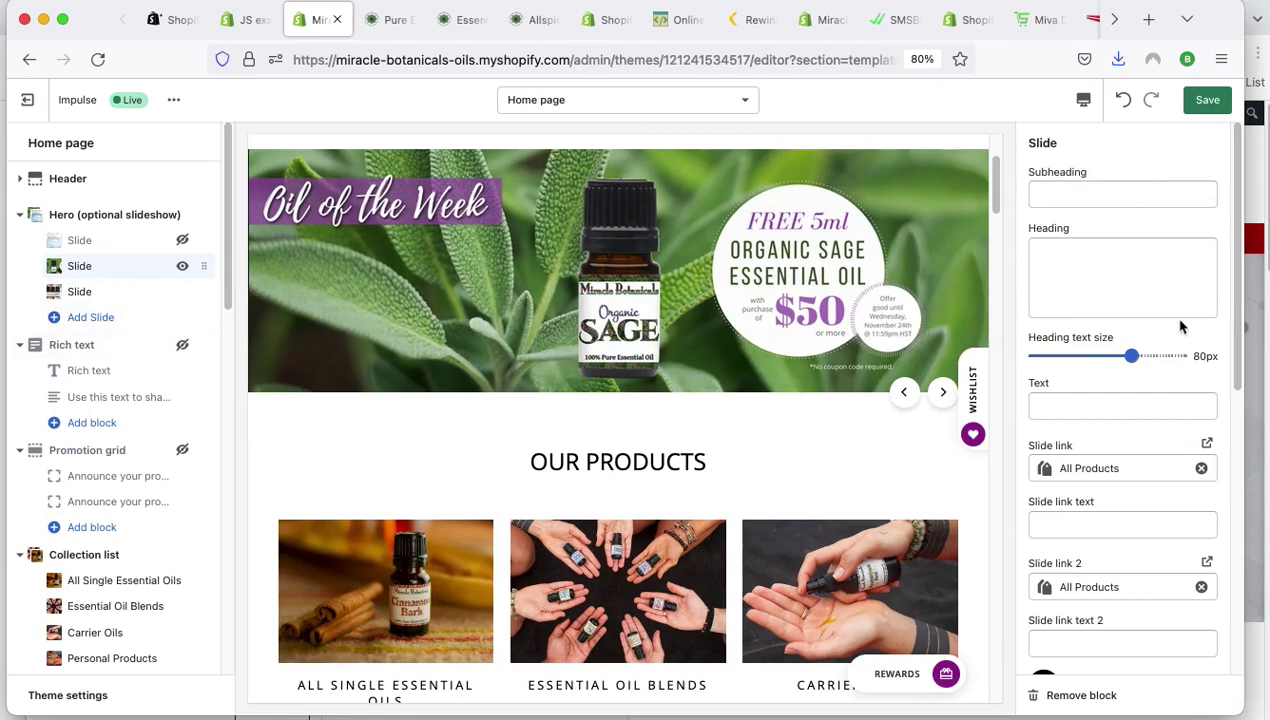
pyautogui.moveTo(1243, 436); pyautogui.dragTo(1063, 419)
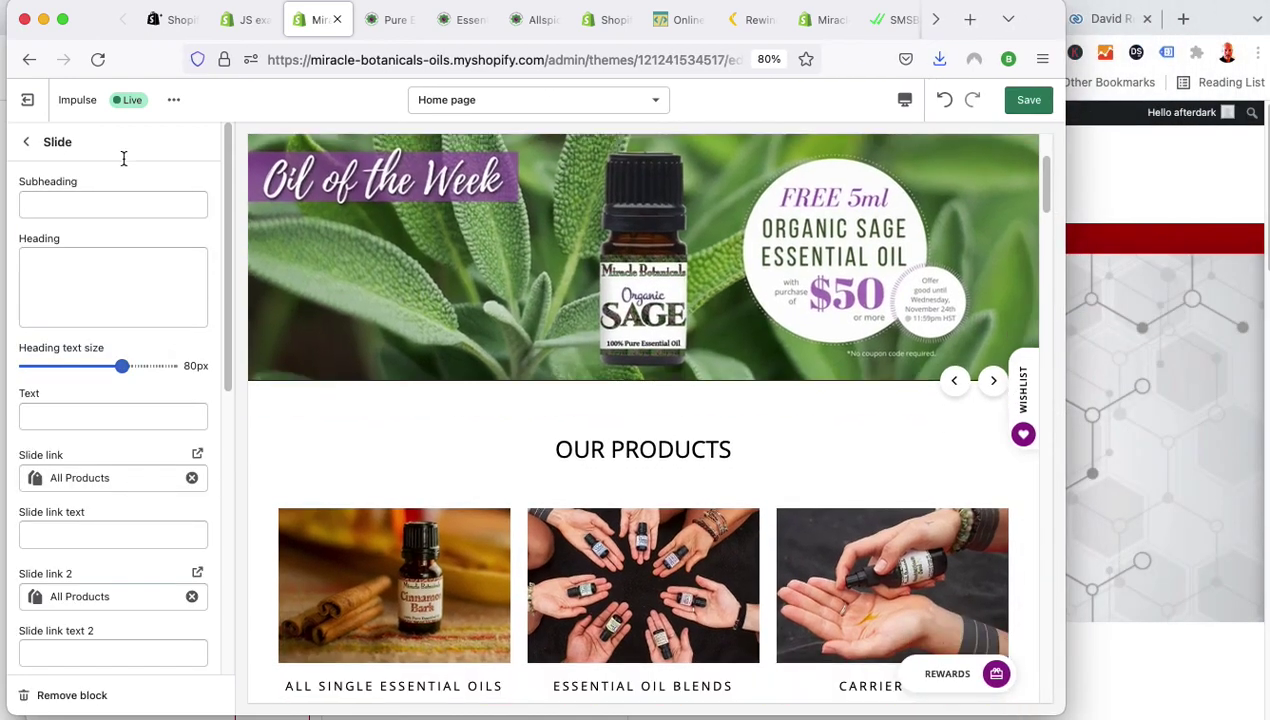
pyautogui.scroll(-3, 74, 349)
pyautogui.scroll(3, 71, 340)
pyautogui.scroll(-10, 72, 338)
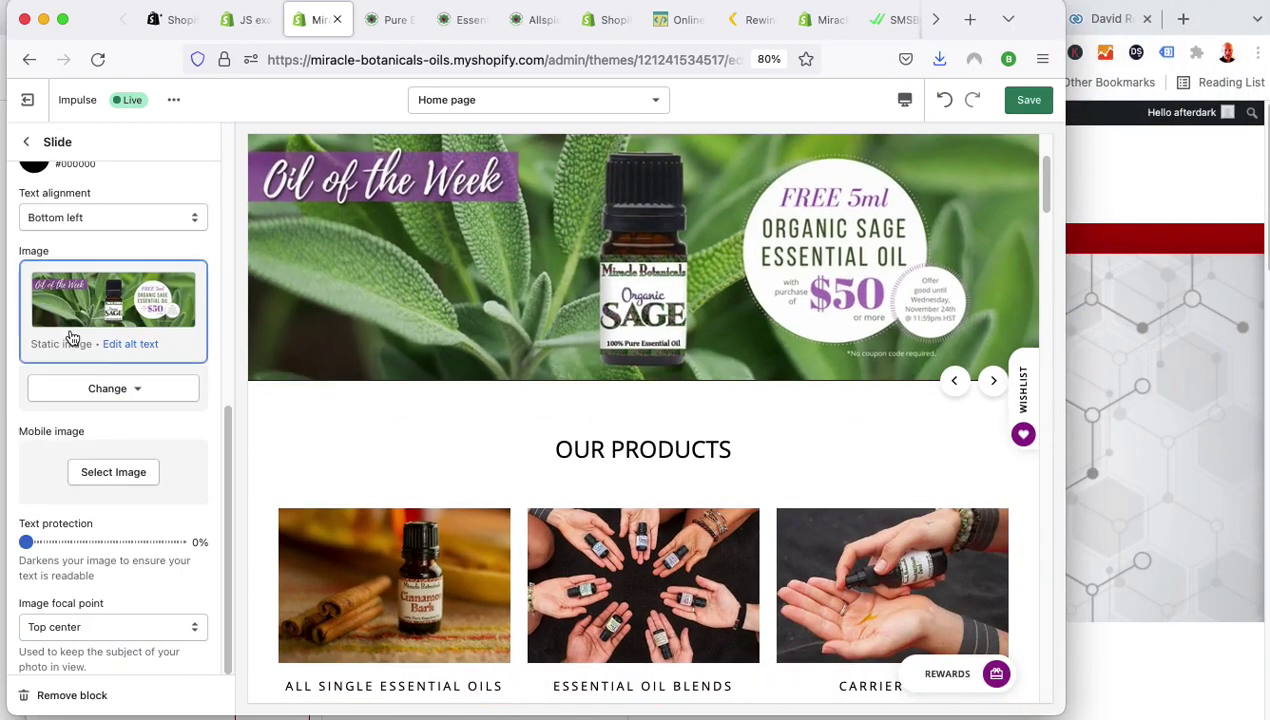
pyautogui.scroll(10, 85, 370)
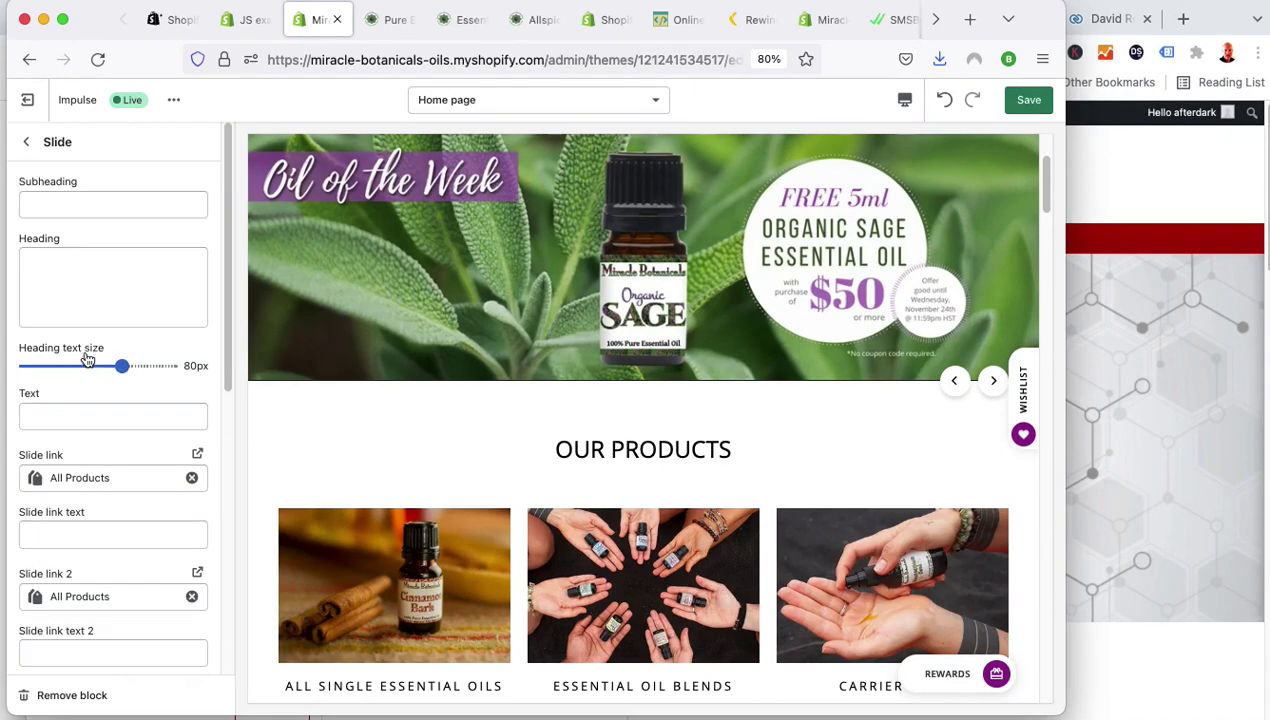
# Preview the third Hero slide, and return to the second slide's settings in a widened browser window.
pyautogui.click(27, 143)
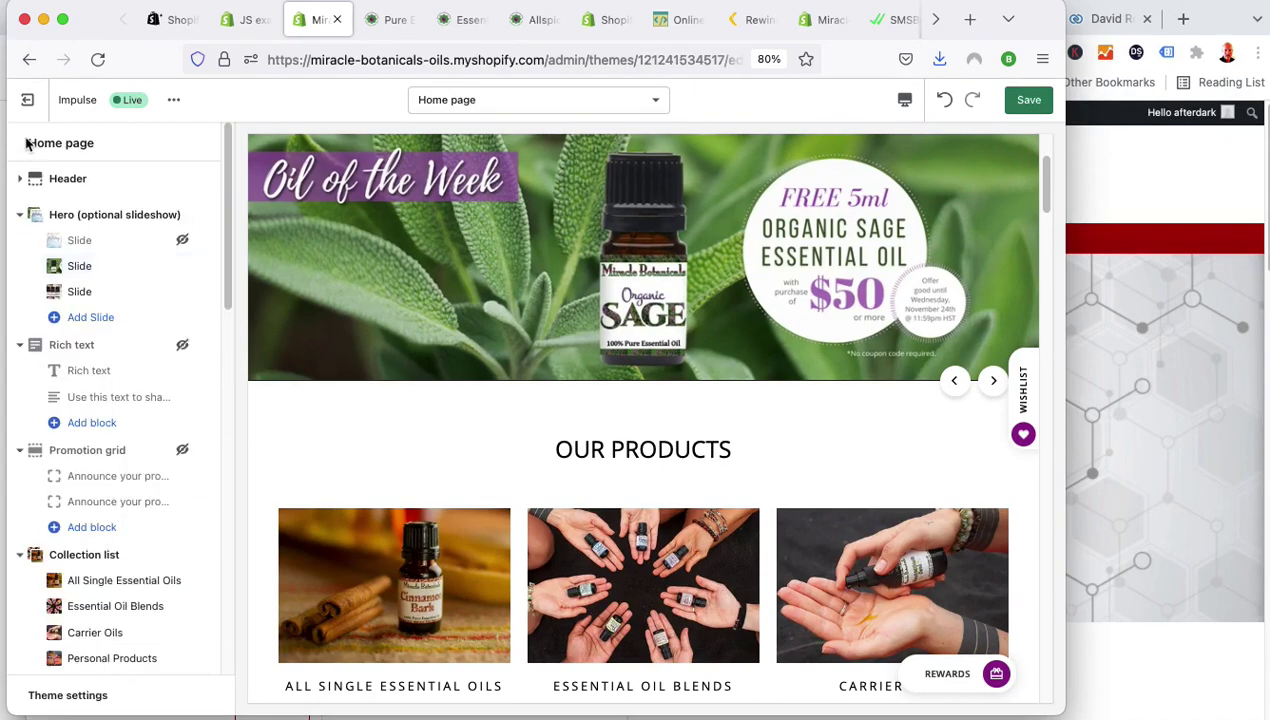
pyautogui.click(79, 291)
pyautogui.click(26, 142)
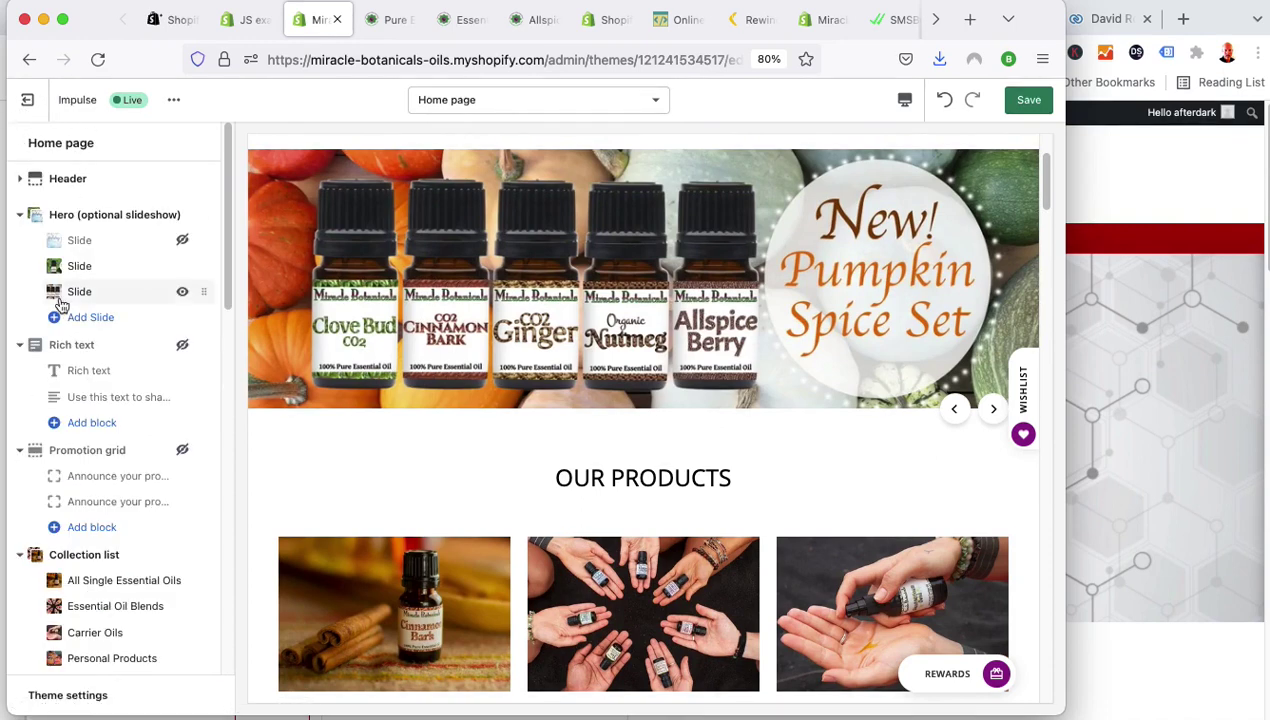
pyautogui.click(79, 265)
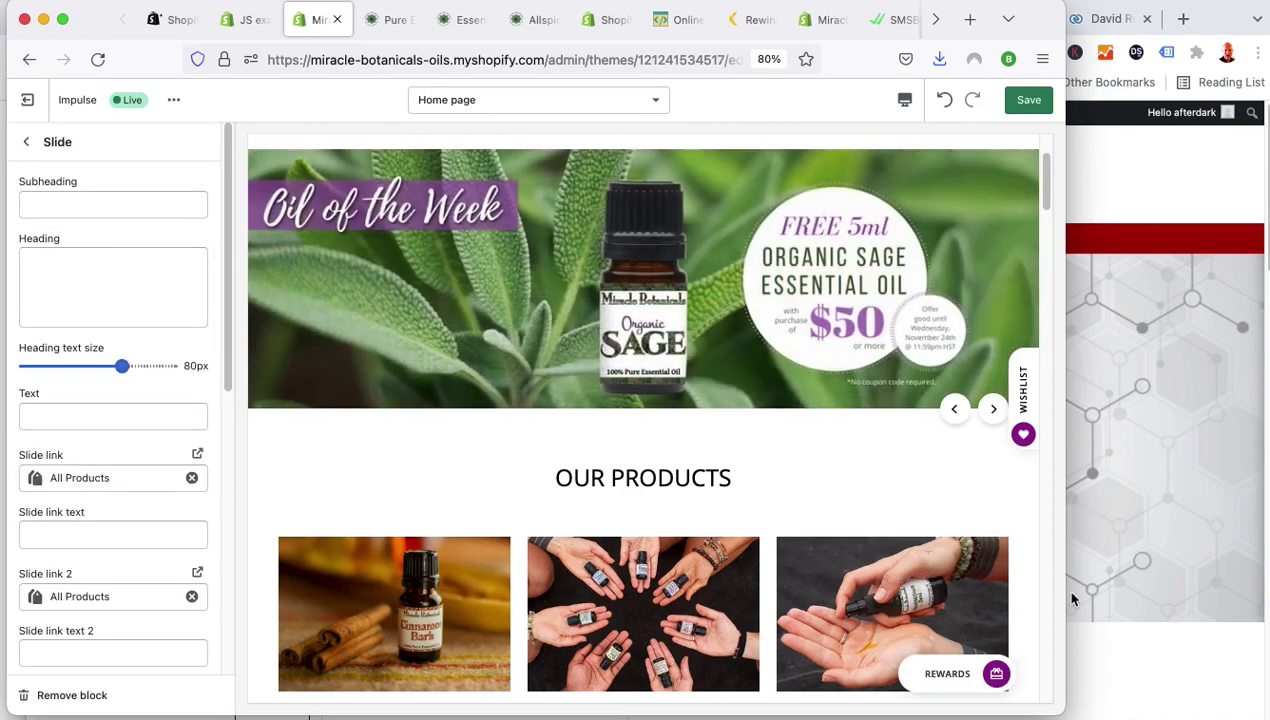
pyautogui.moveTo(1065, 597); pyautogui.dragTo(1268, 598)
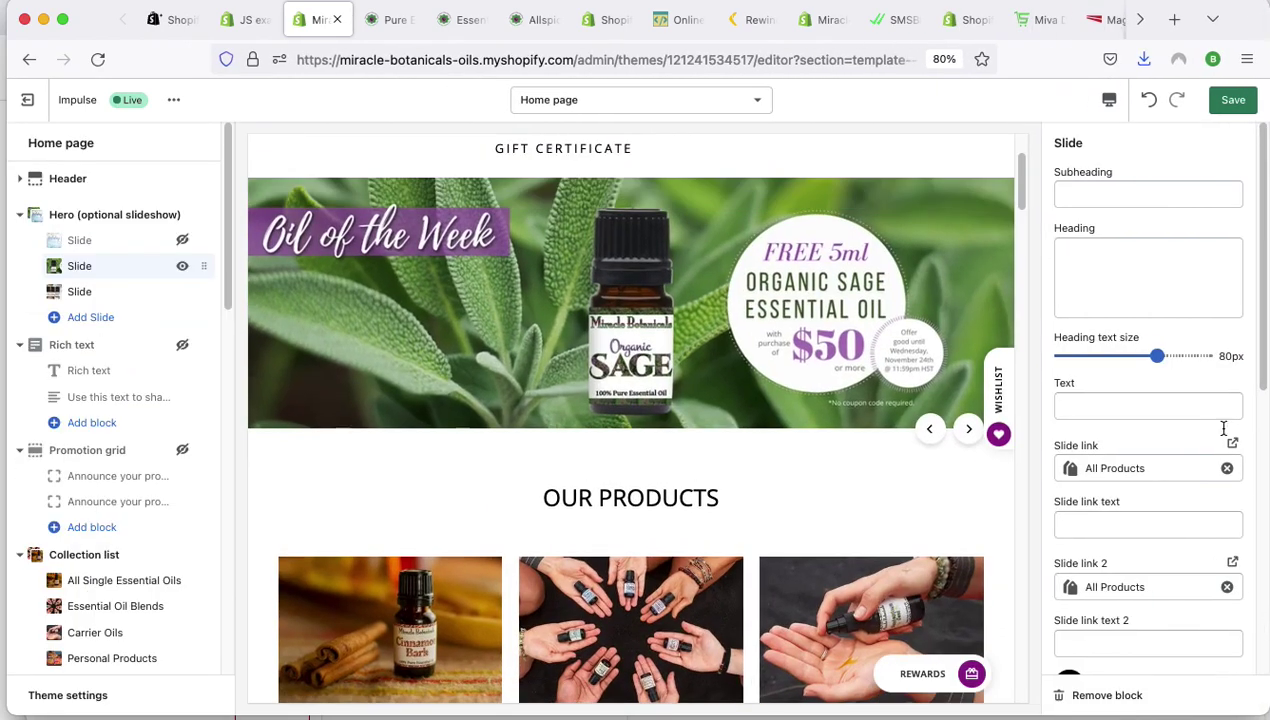
# Try the subheading "wwww", the heading "wwwwwwwww" and the text "wwwwwwwww" on the second Hero slide.
pyautogui.click(1086, 192)
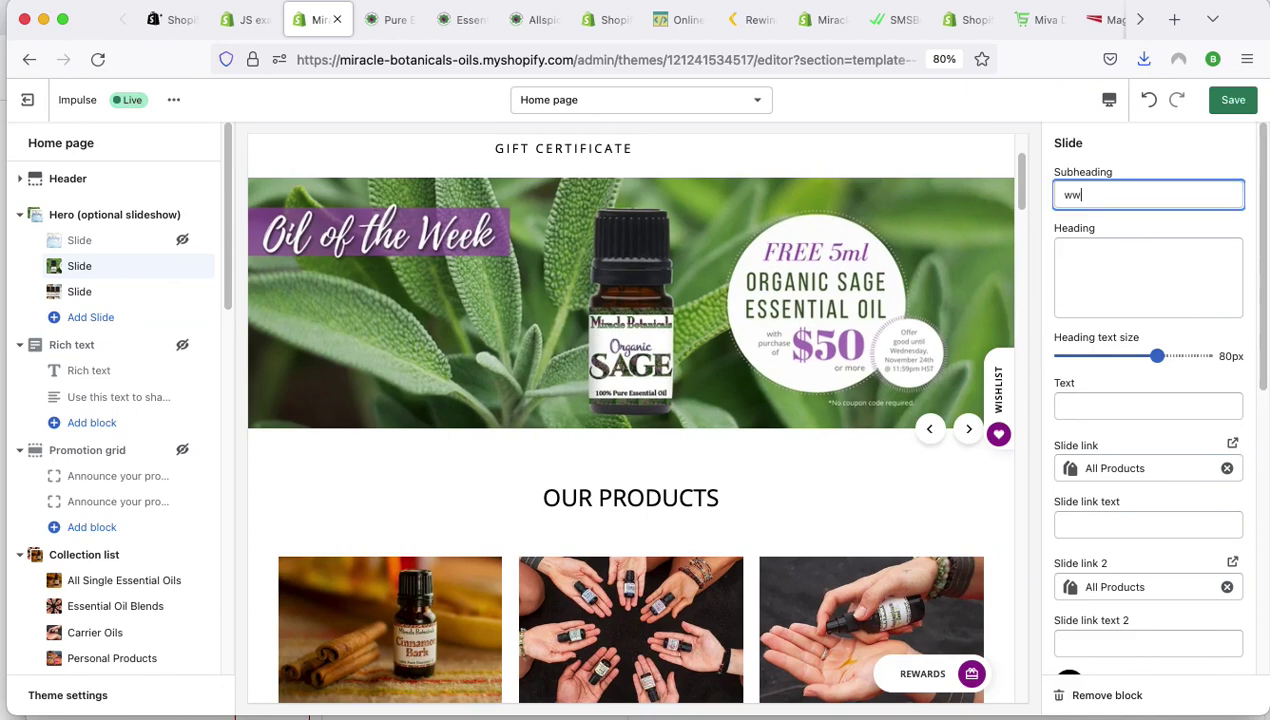
pyautogui.click(1109, 273)
pyautogui.write('wwwwwww')
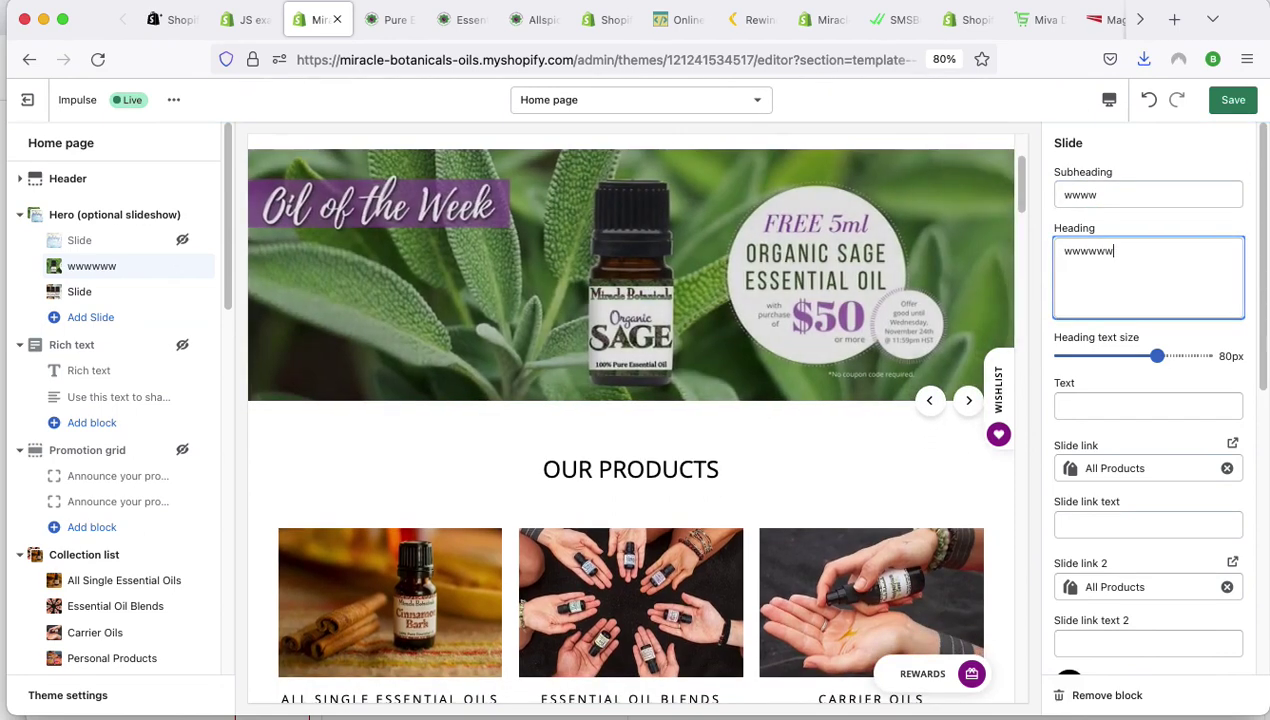
pyautogui.write('ww')
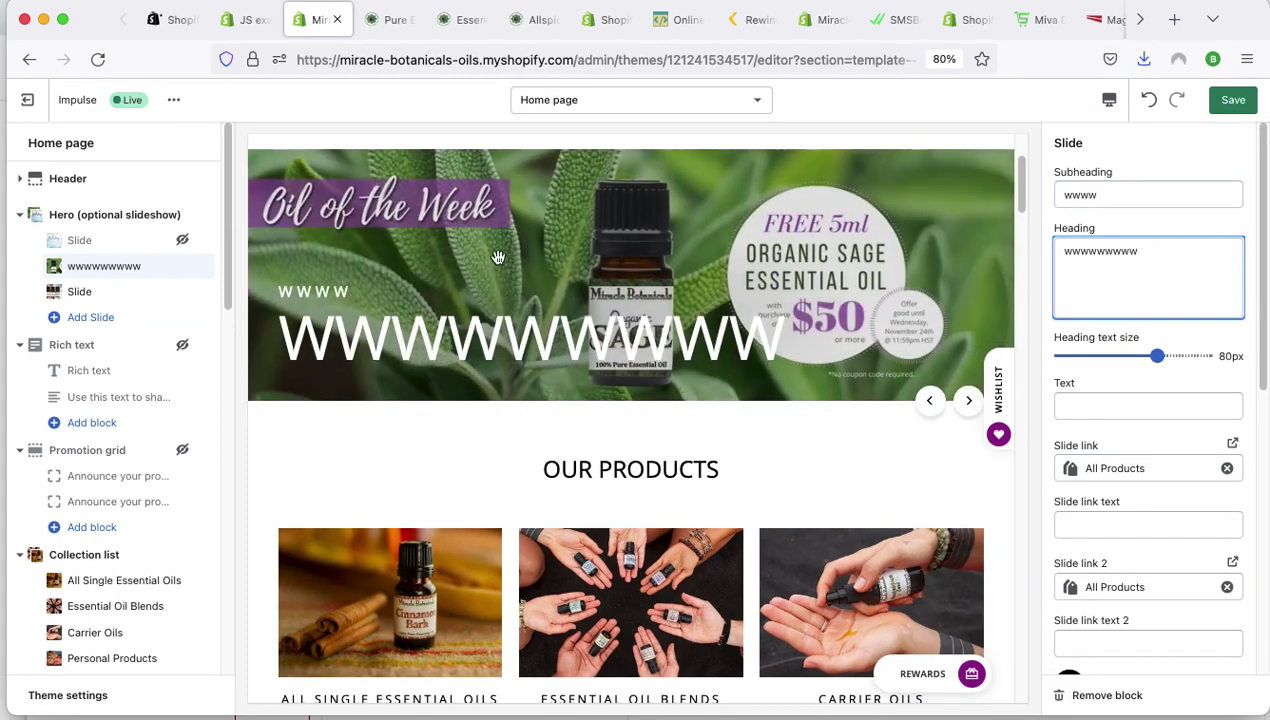
pyautogui.click(1120, 407)
pyautogui.write('wwwwwwwwww')
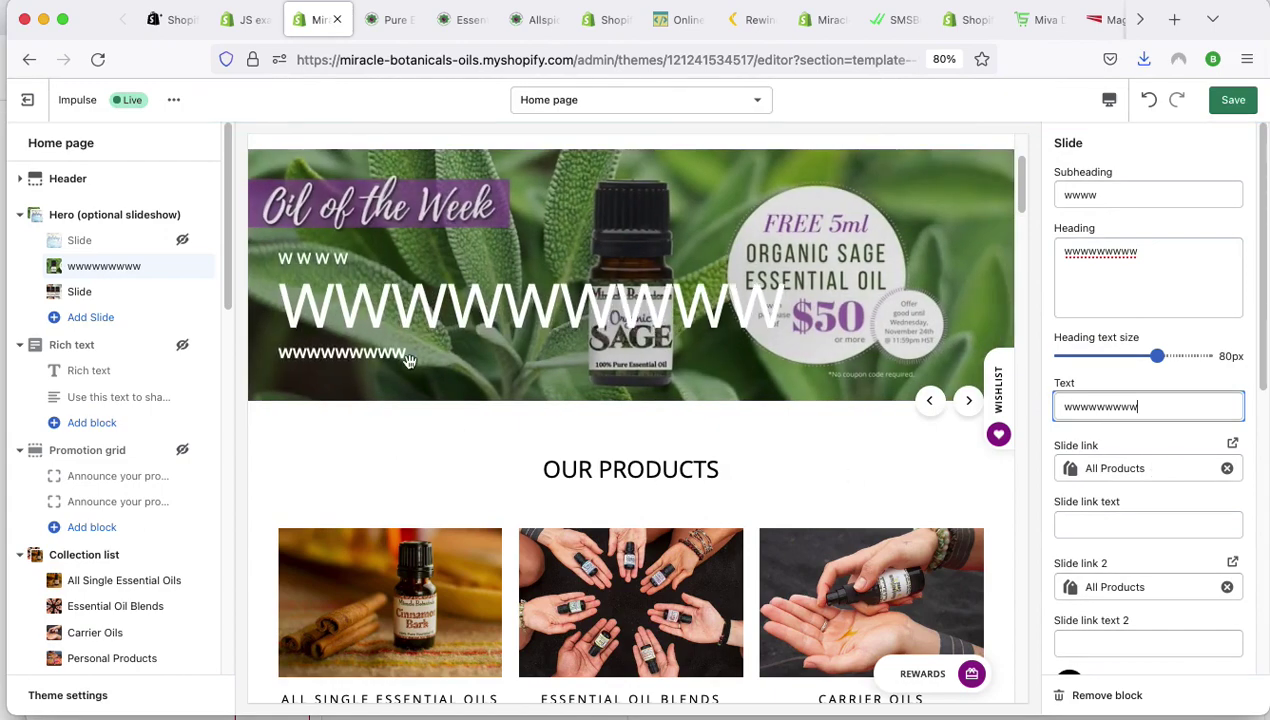
# Try "wwwwww" as the second slide's first link text and "wwww" as its second link text.
pyautogui.click(1083, 524)
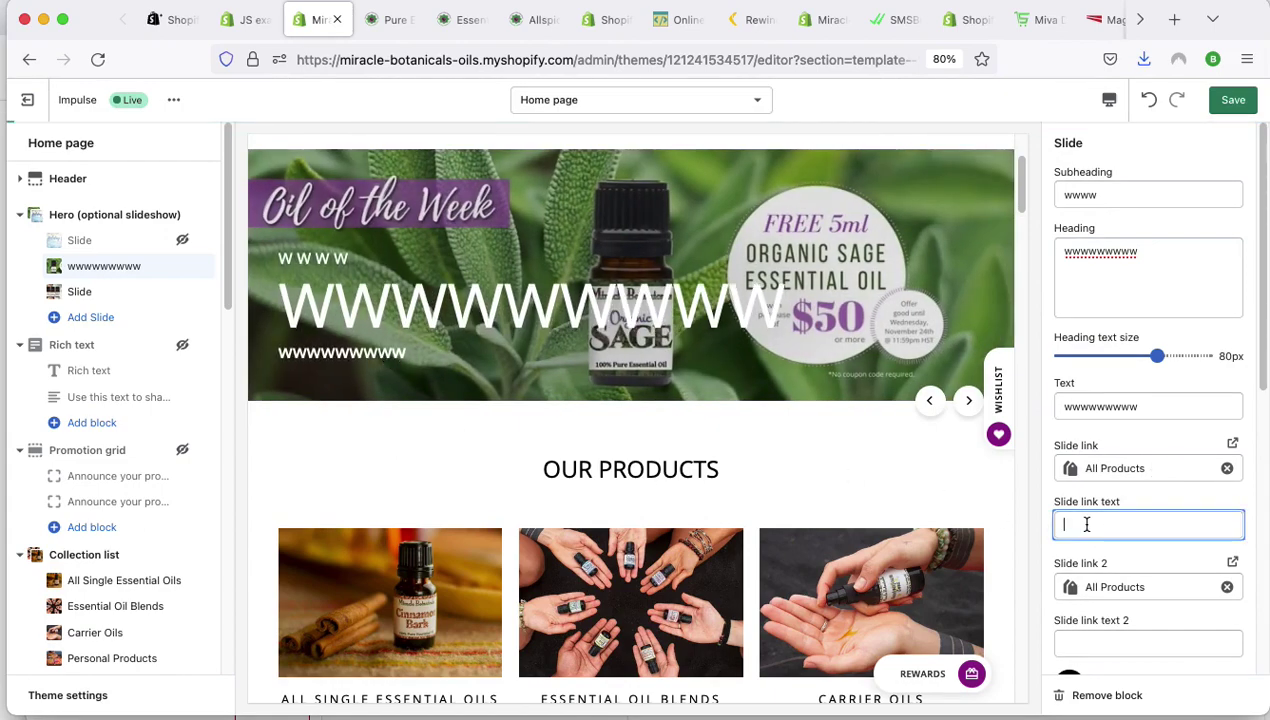
pyautogui.write('wwwwww')
pyautogui.click(1092, 643)
pyautogui.write('wwww')
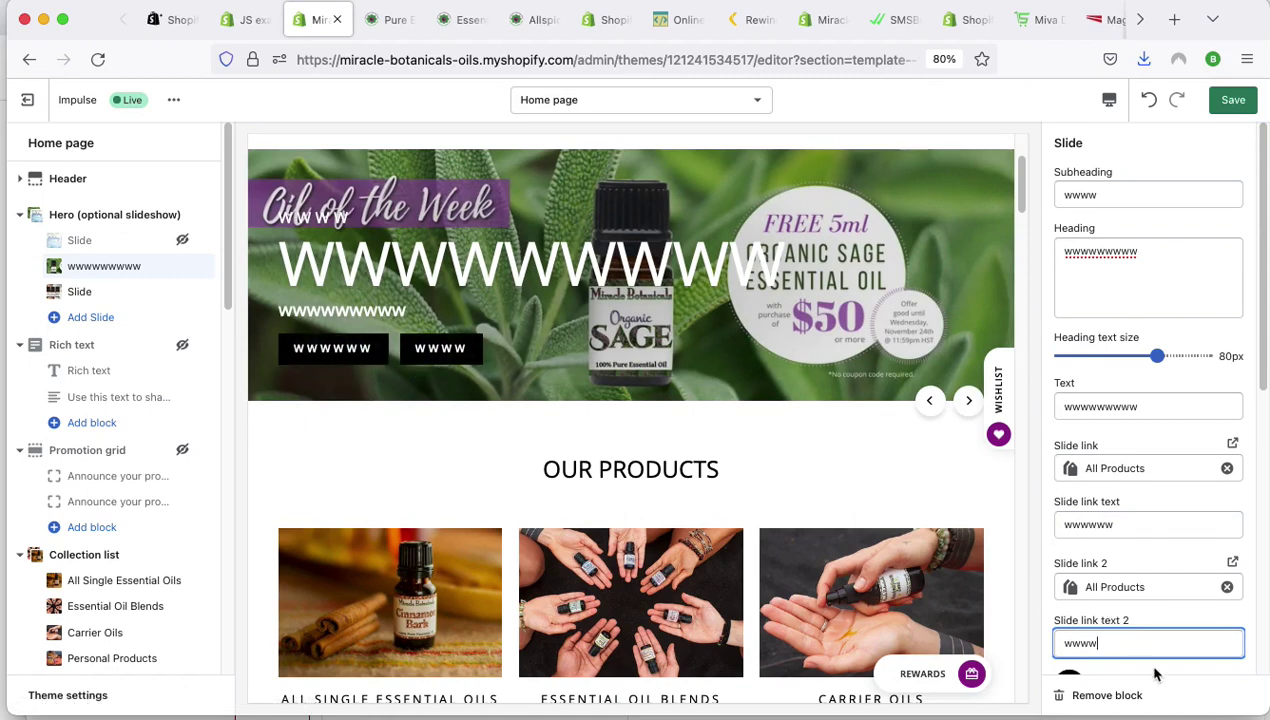
# Clear the sample entries from the second slide's two link texts, text, heading and subheading.
pyautogui.moveTo(1105, 643); pyautogui.dragTo(1052, 641)
pyautogui.press('BackSpace')
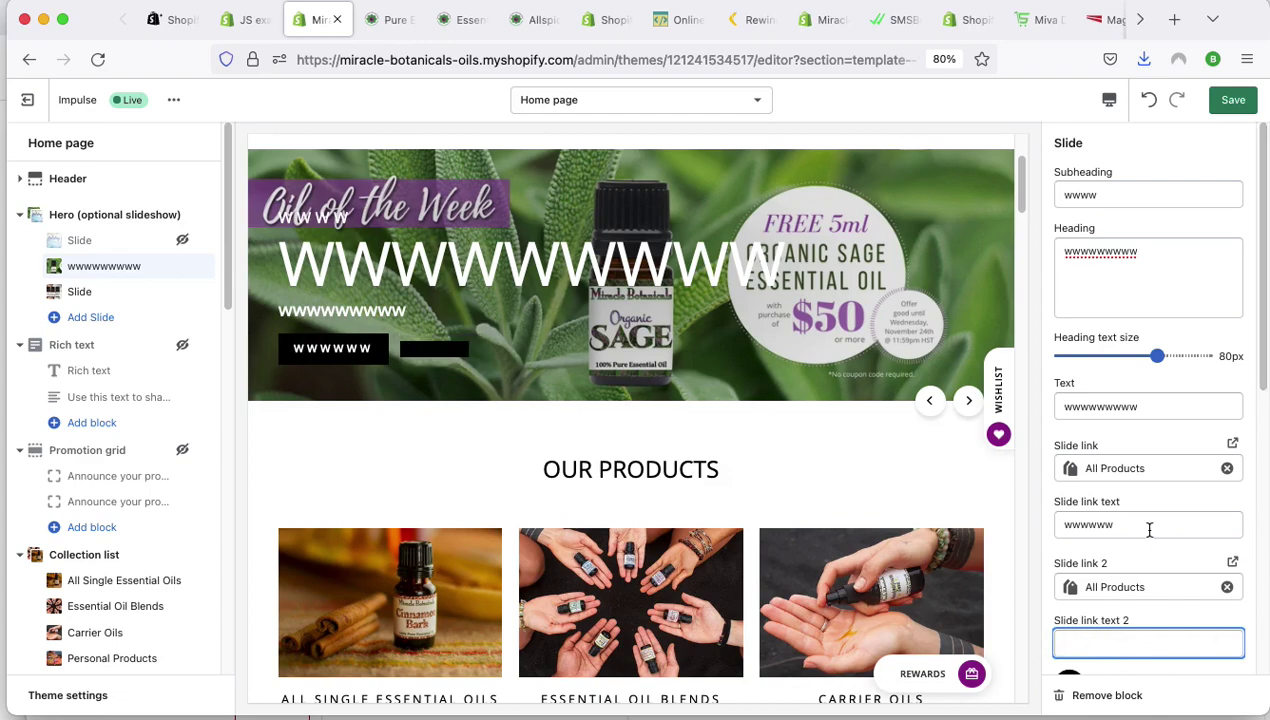
pyautogui.click(1138, 524)
pyautogui.moveTo(1138, 524); pyautogui.dragTo(1054, 520)
pyautogui.press('BackSpace')
pyautogui.moveTo(1130, 416); pyautogui.dragTo(1050, 406)
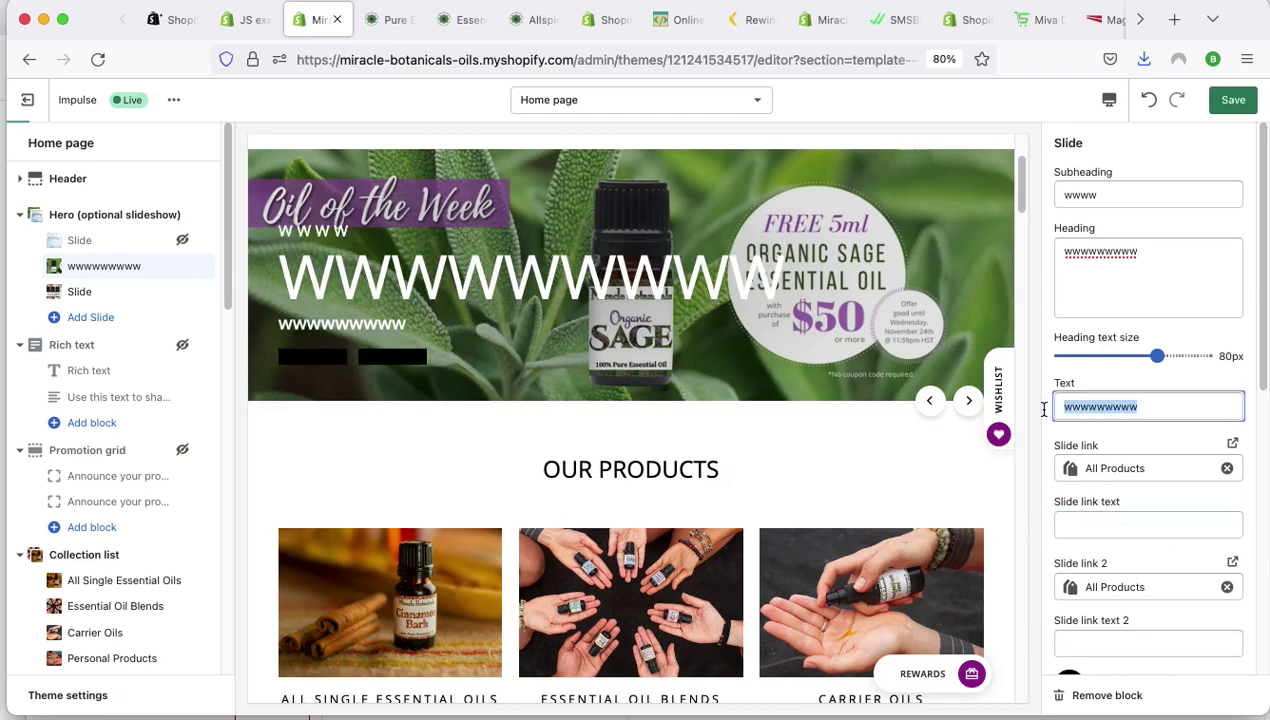
pyautogui.press('BackSpace')
pyautogui.moveTo(1154, 256); pyautogui.dragTo(1058, 251)
pyautogui.press('BackSpace')
pyautogui.moveTo(1108, 204); pyautogui.dragTo(1058, 196)
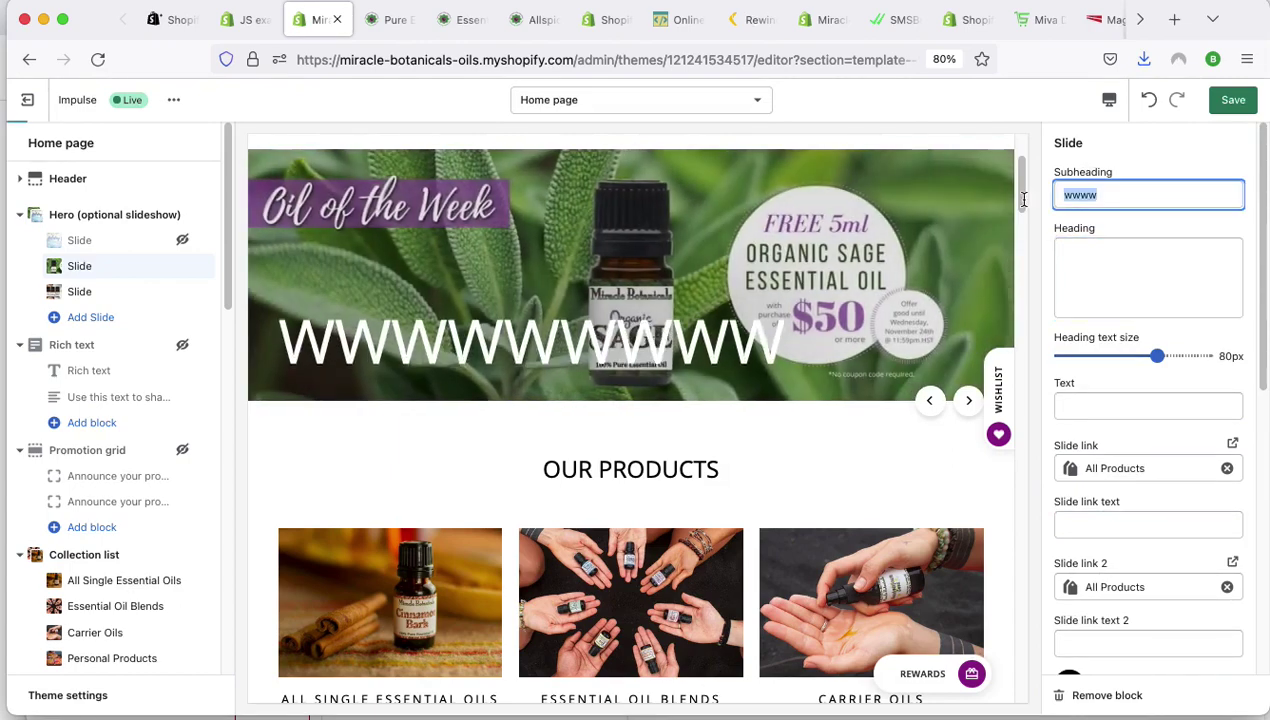
pyautogui.press('BackSpace')
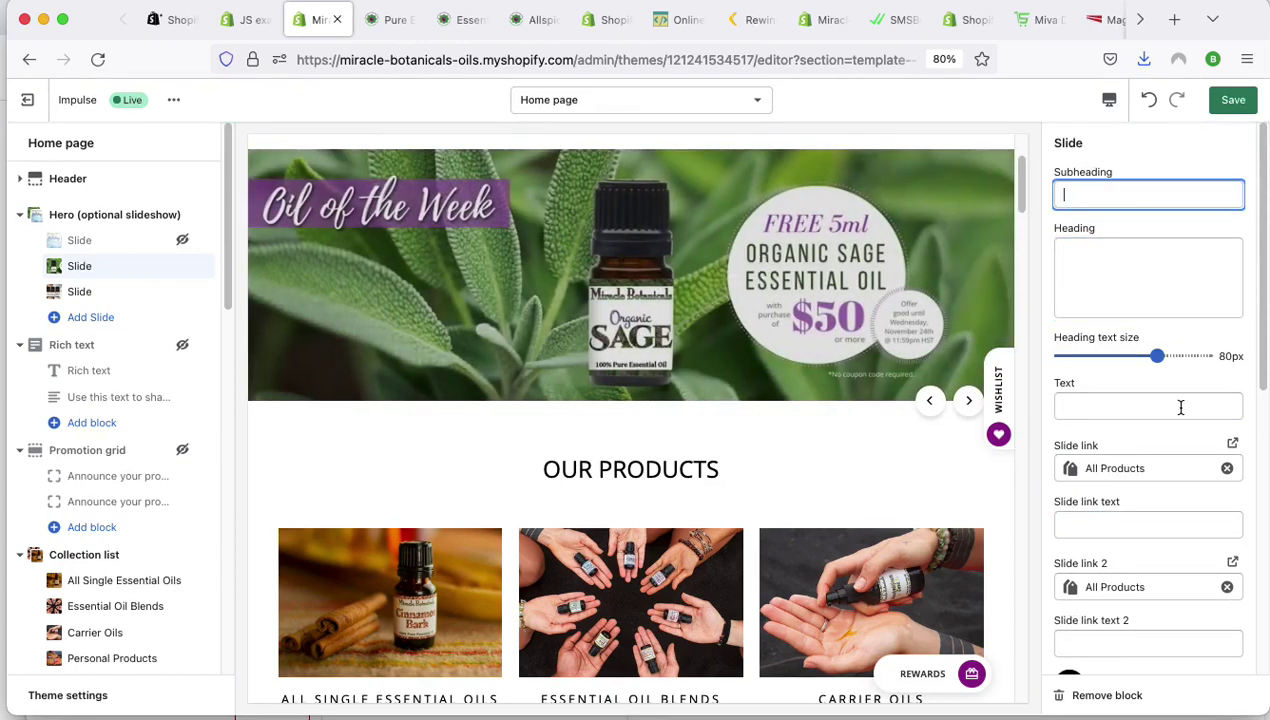
# Enter "Essential Oil of the Week - Miracle Botanicals" as the alt text of the second slide's image.
pyautogui.scroll(-5, 1150, 469)
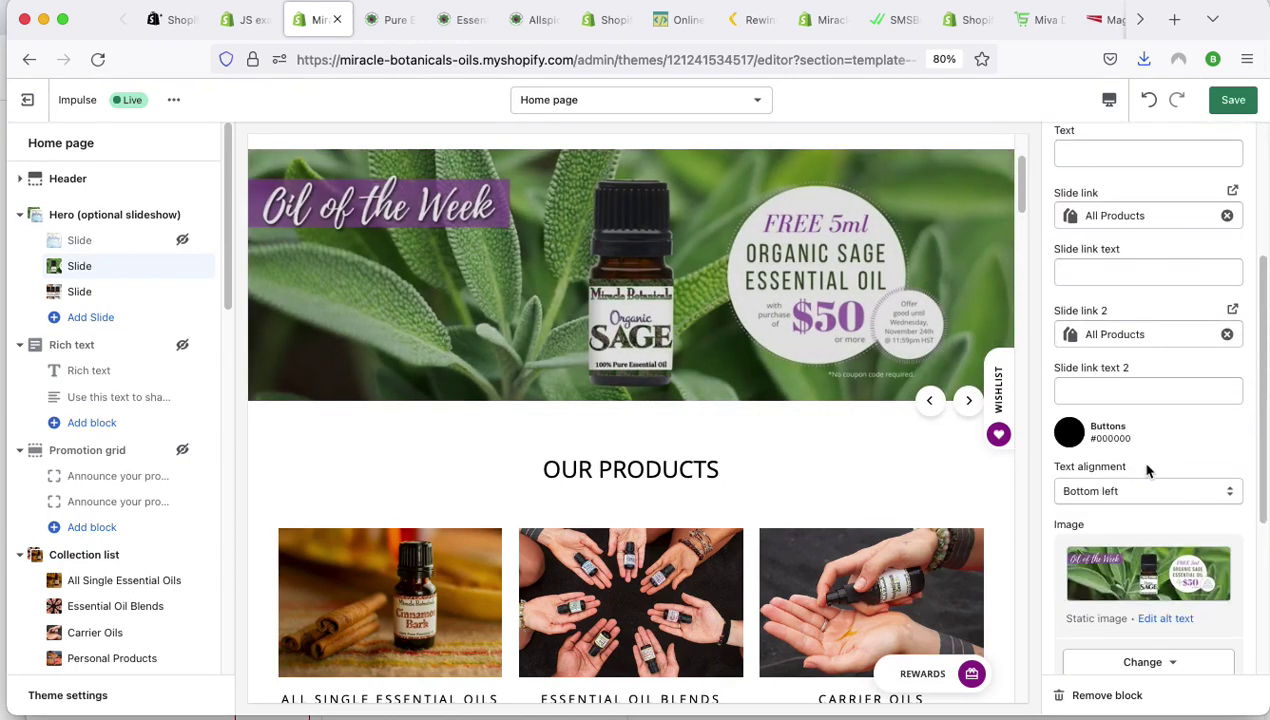
pyautogui.scroll(-1, 1150, 445)
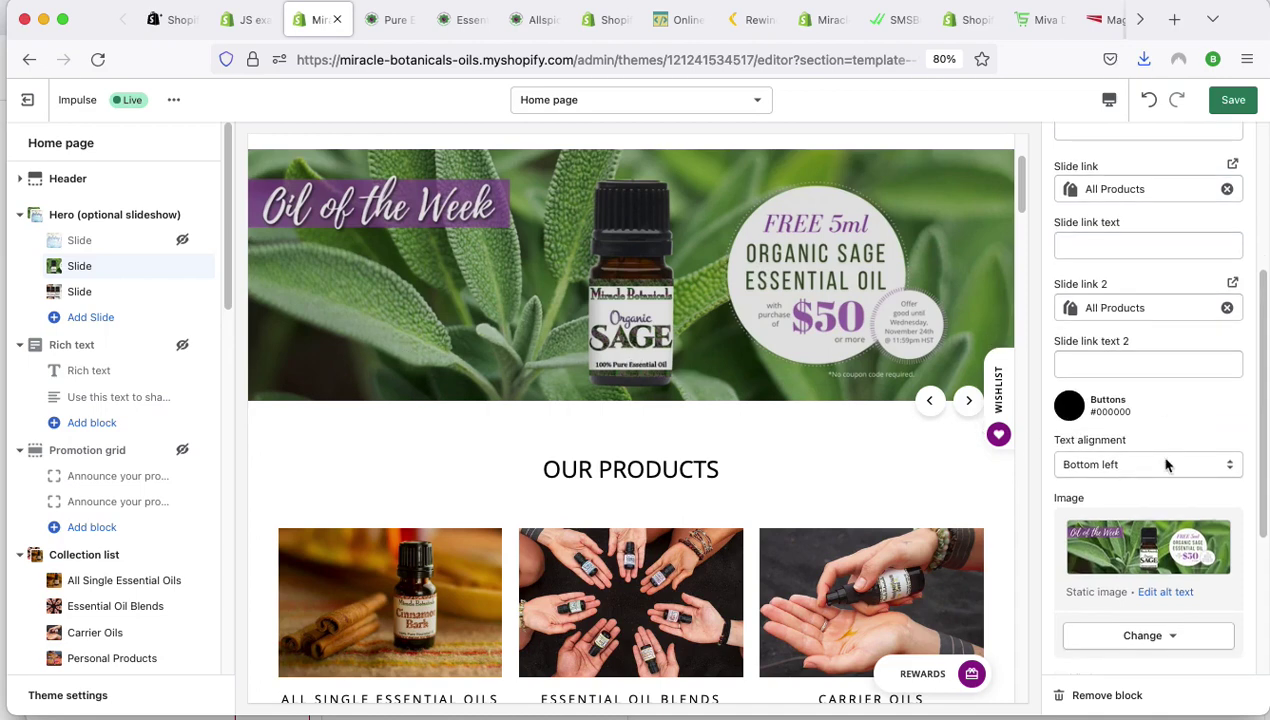
pyautogui.scroll(-3, 1166, 464)
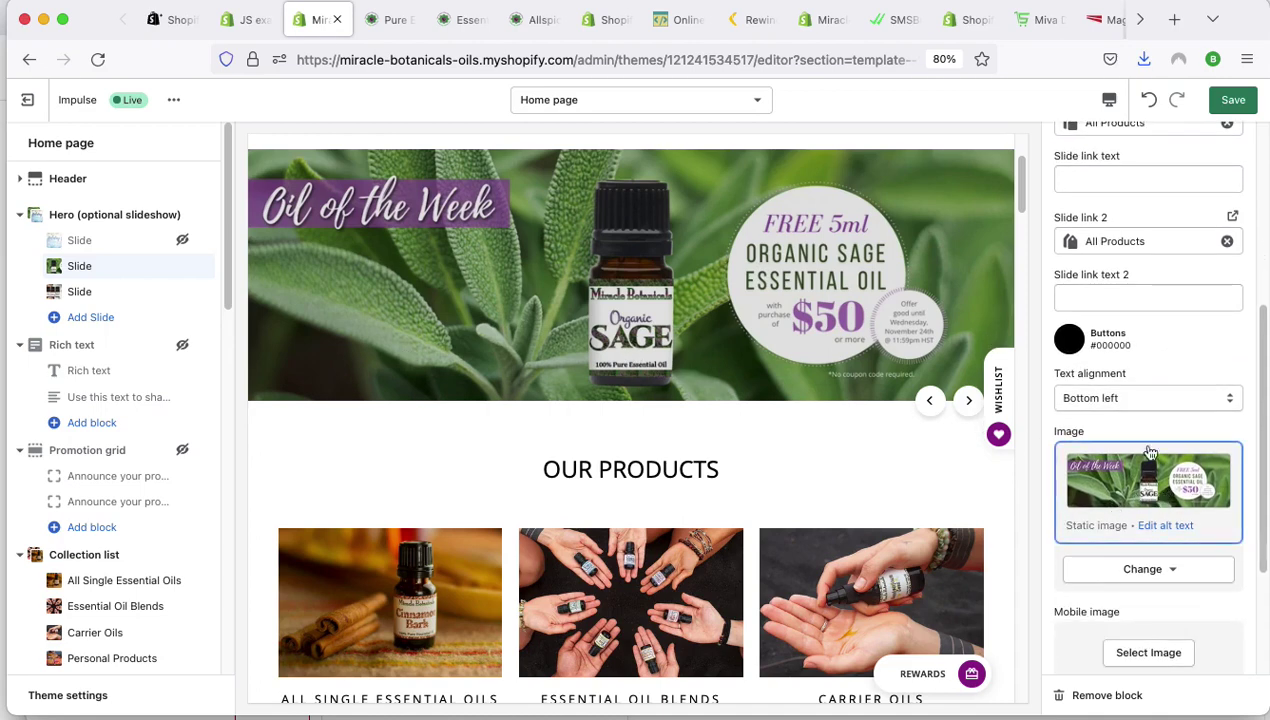
pyautogui.click(1166, 525)
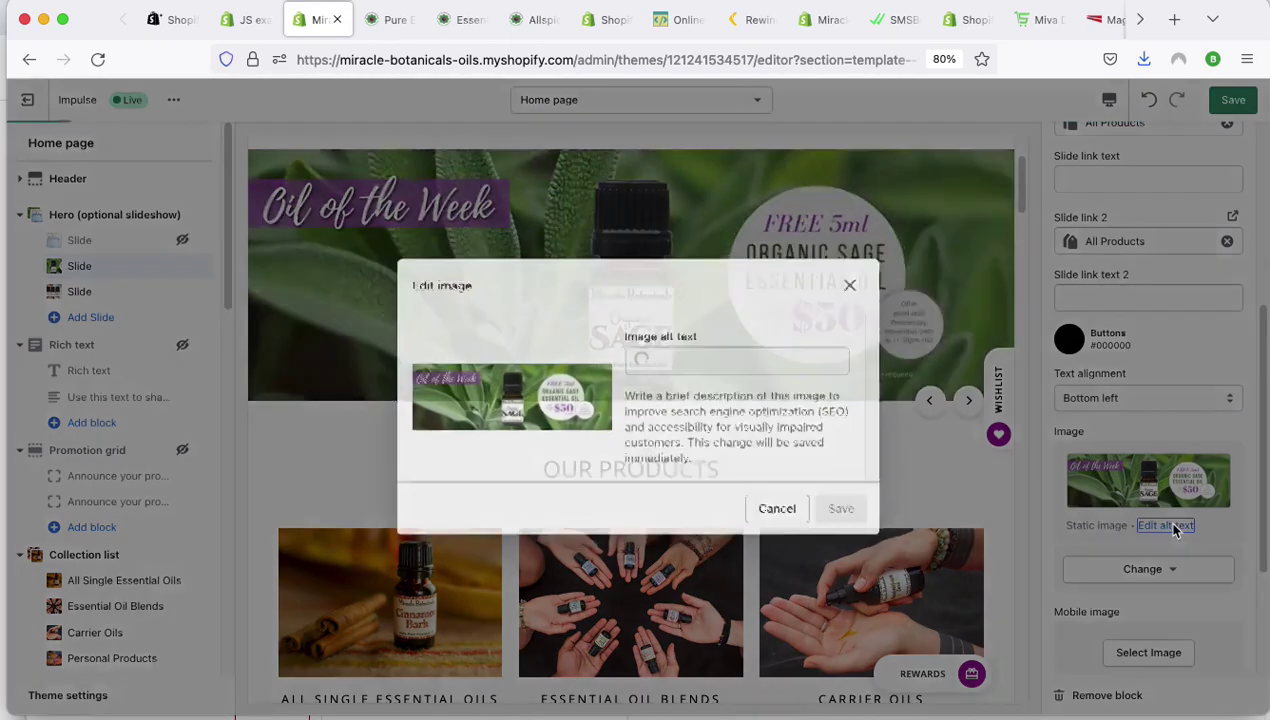
pyautogui.click(721, 366)
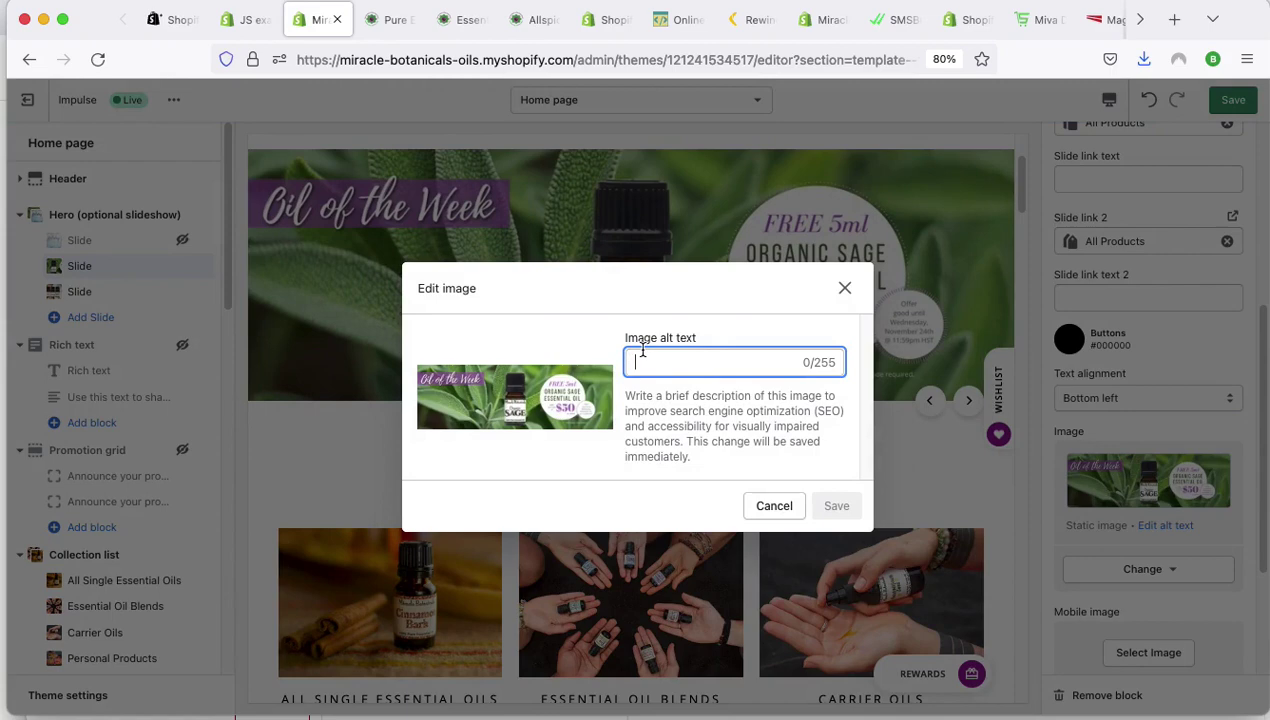
pyautogui.write('Oil Of')
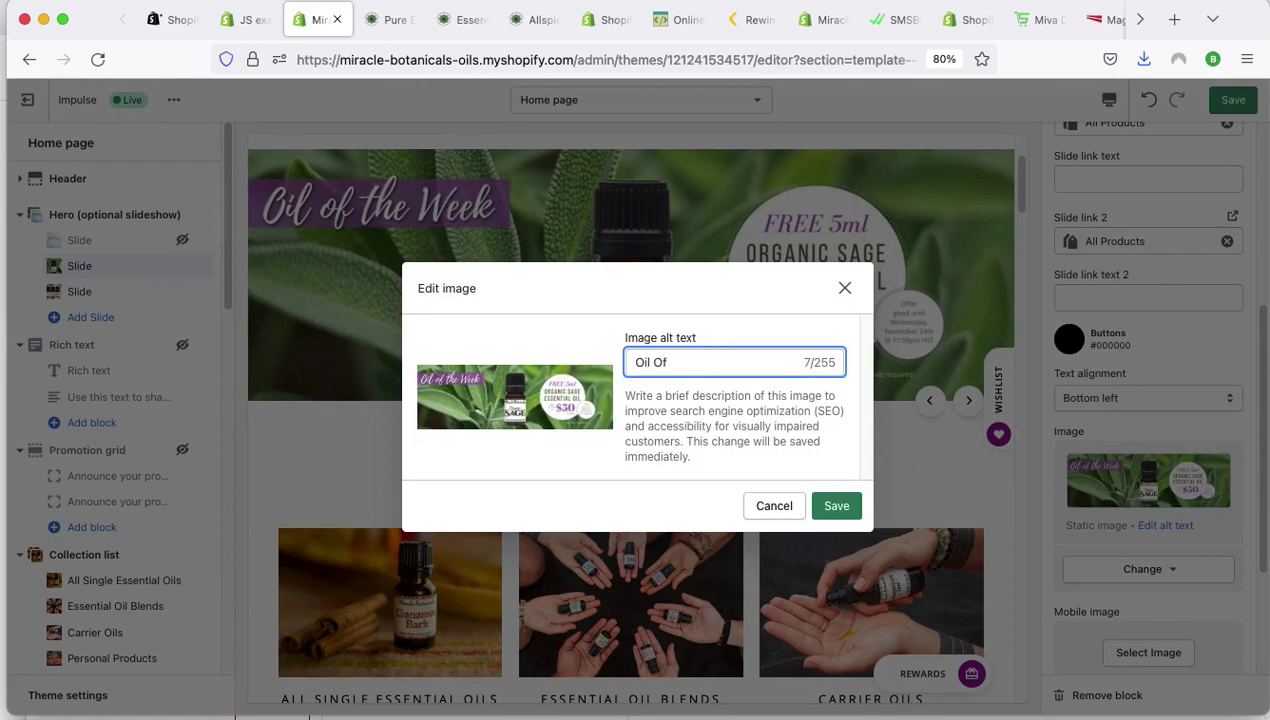
pyautogui.write(' O')
pyautogui.press('BackSpace')
pyautogui.press('BackSpace')
pyautogui.press('BackSpace')
pyautogui.press('BackSpace')
pyautogui.press('BackSpace')
pyautogui.write('E - Mi')
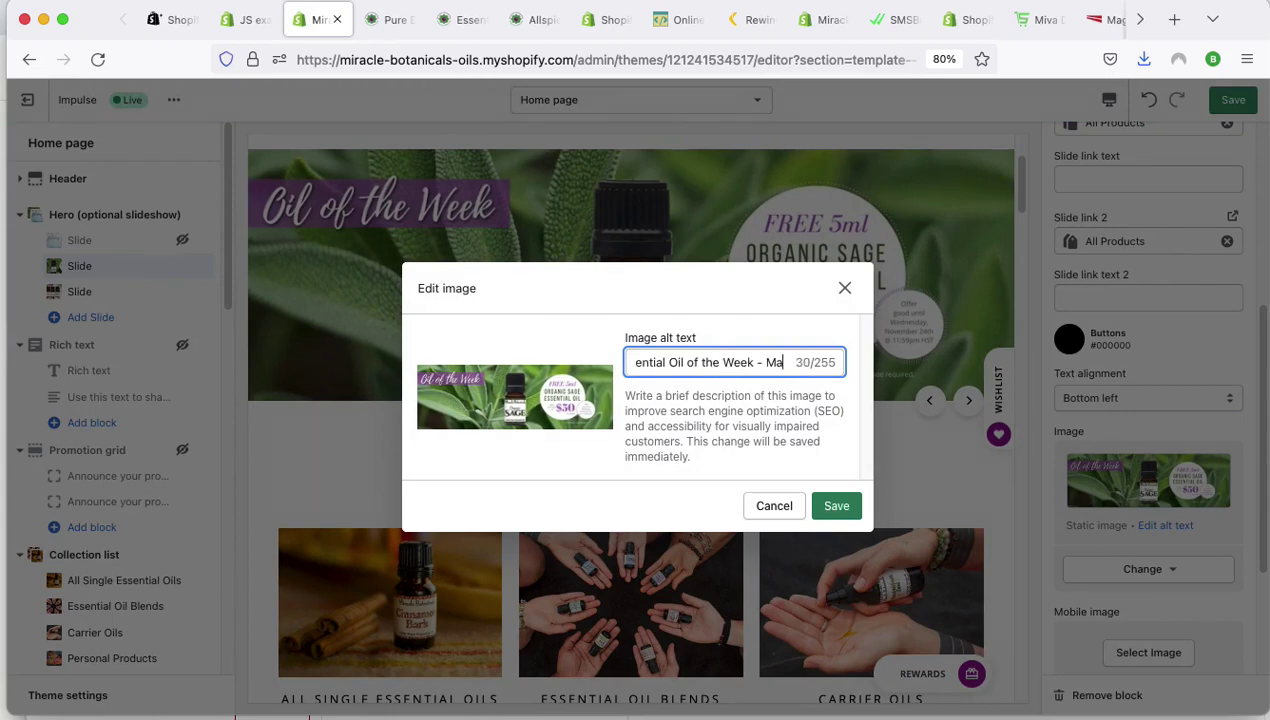
pyautogui.write('racle')
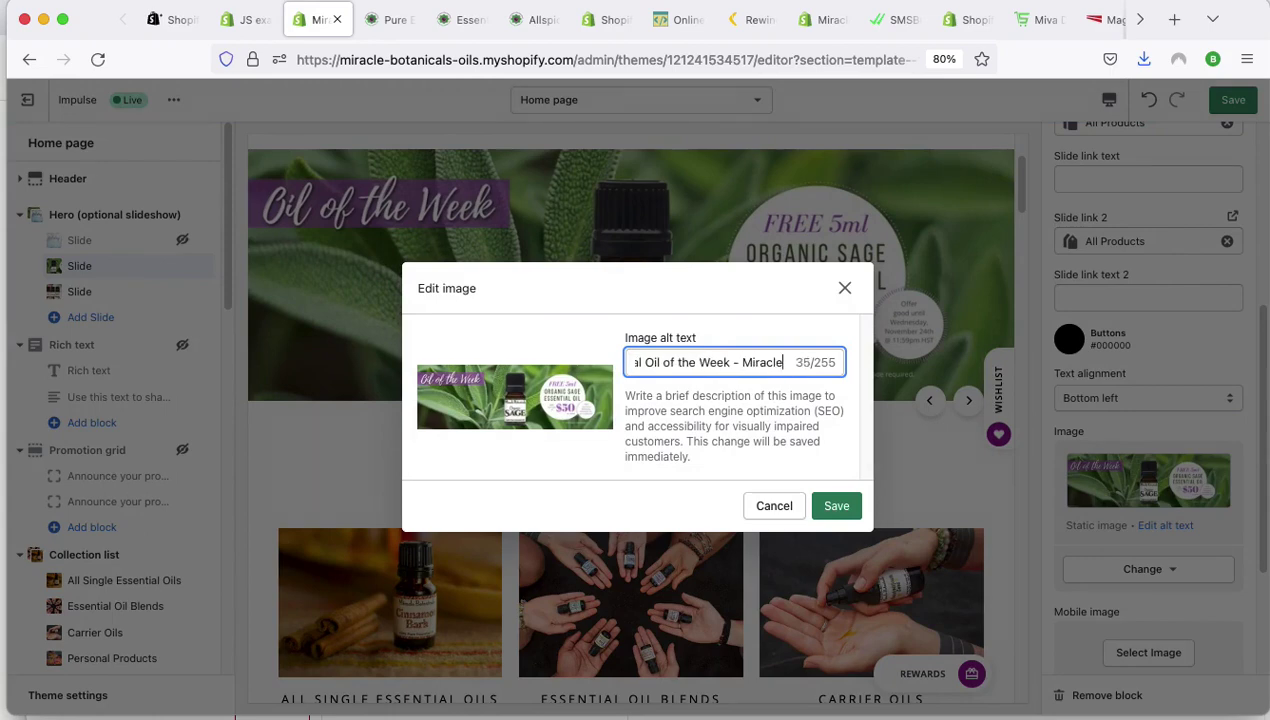
pyautogui.write(' Botanicals')
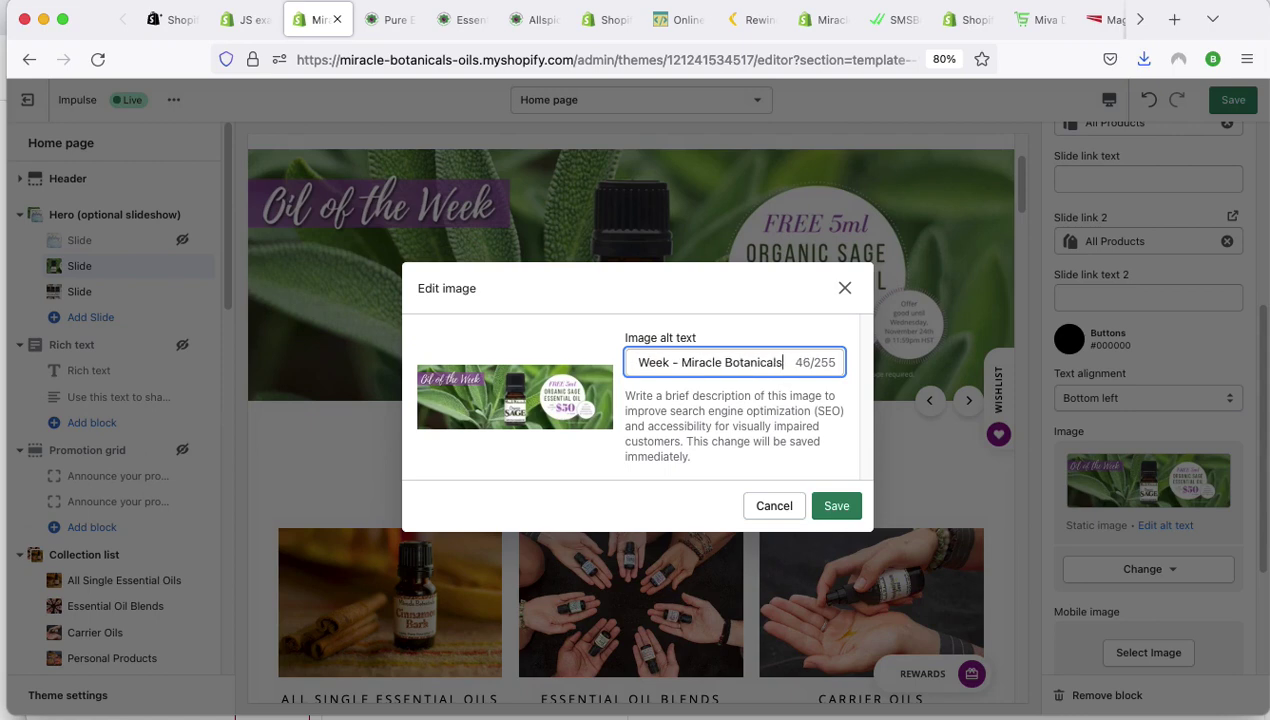
# Check the wording of the image alt text from end to start and save it.
pyautogui.moveTo(683, 356); pyautogui.dragTo(798, 367)
pyautogui.click(680, 362)
pyautogui.moveTo(682, 362); pyautogui.dragTo(607, 360)
pyautogui.click(644, 360)
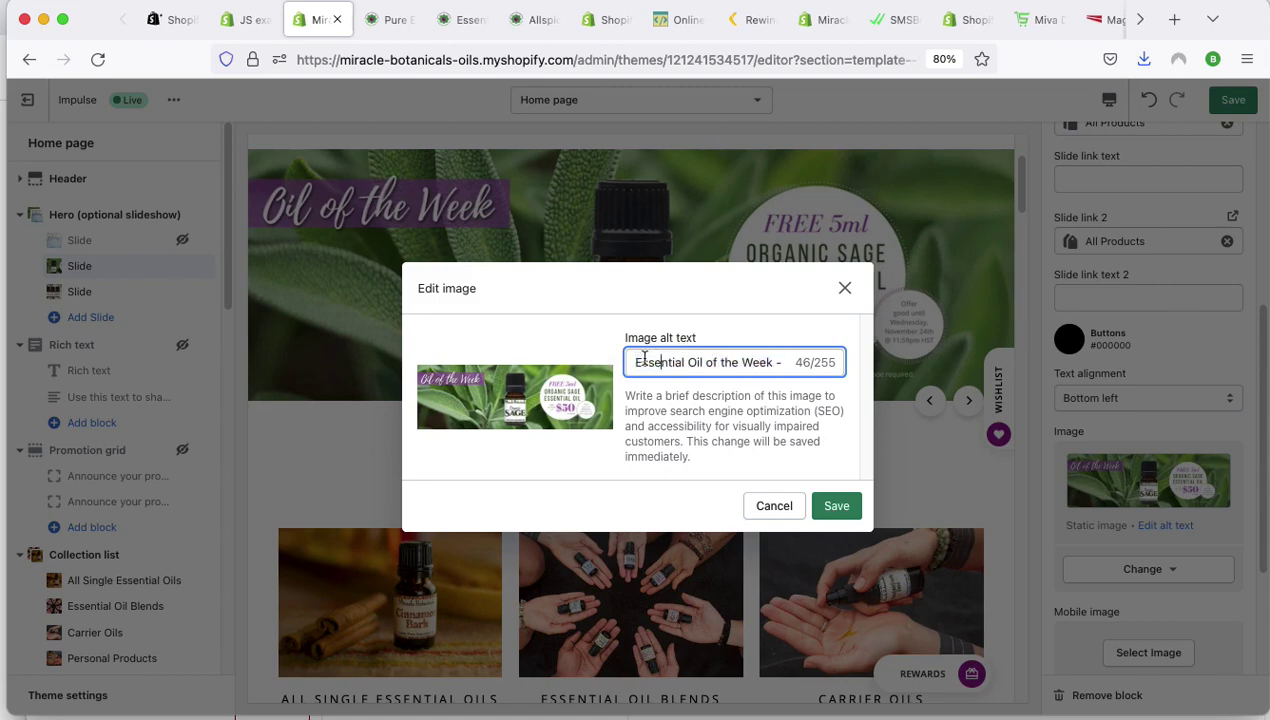
pyautogui.click(820, 500)
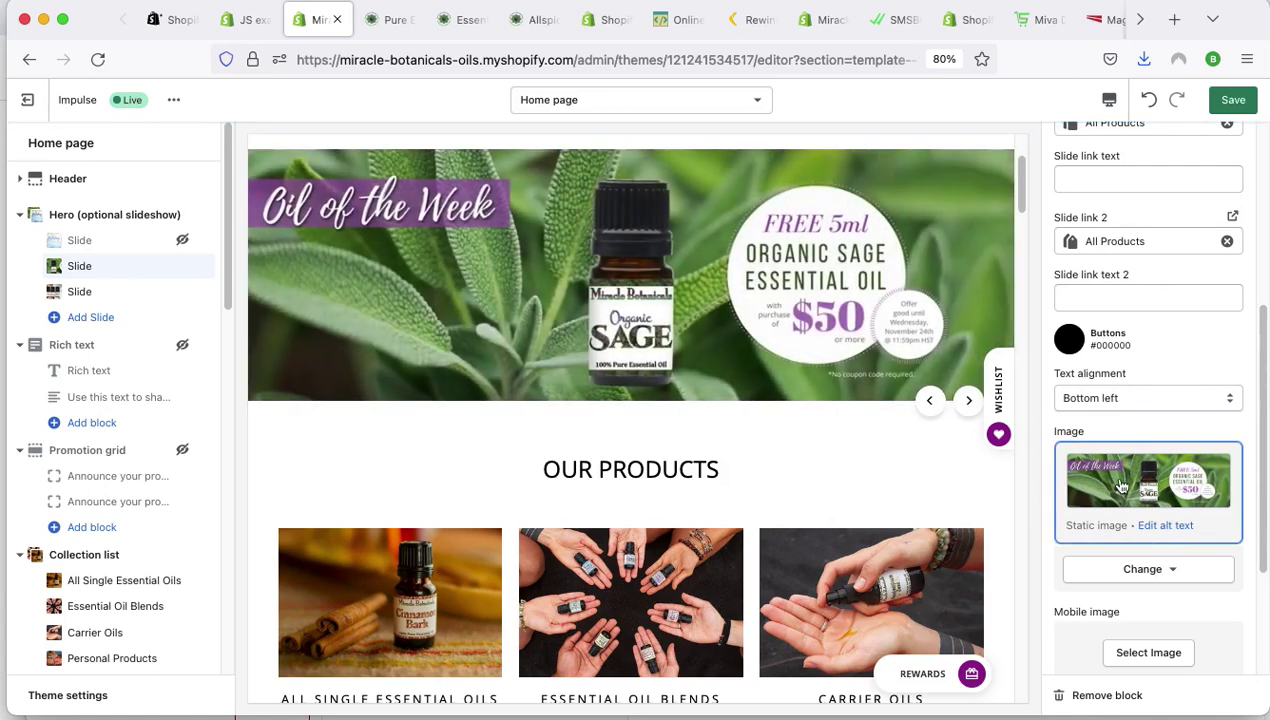
# View the image library offered for the second slide's mobile image, and close it without choosing an image.
pyautogui.scroll(-3, 1150, 565)
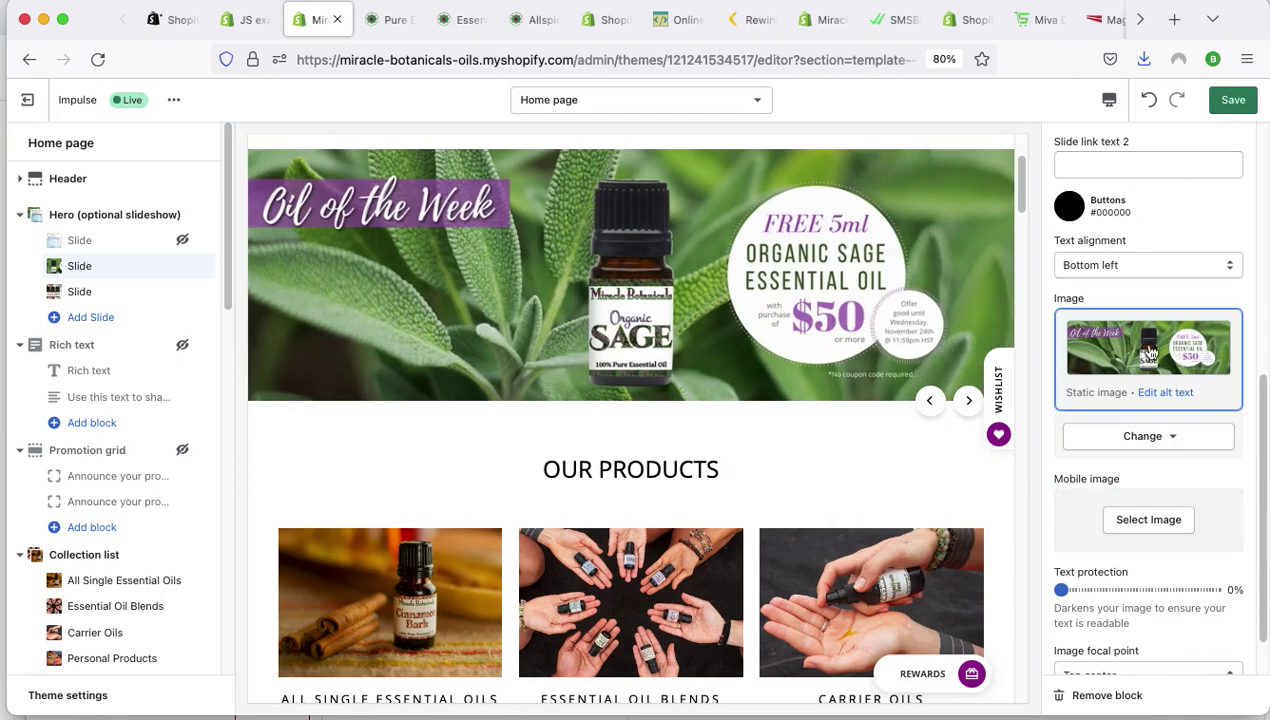
pyautogui.click(1150, 520)
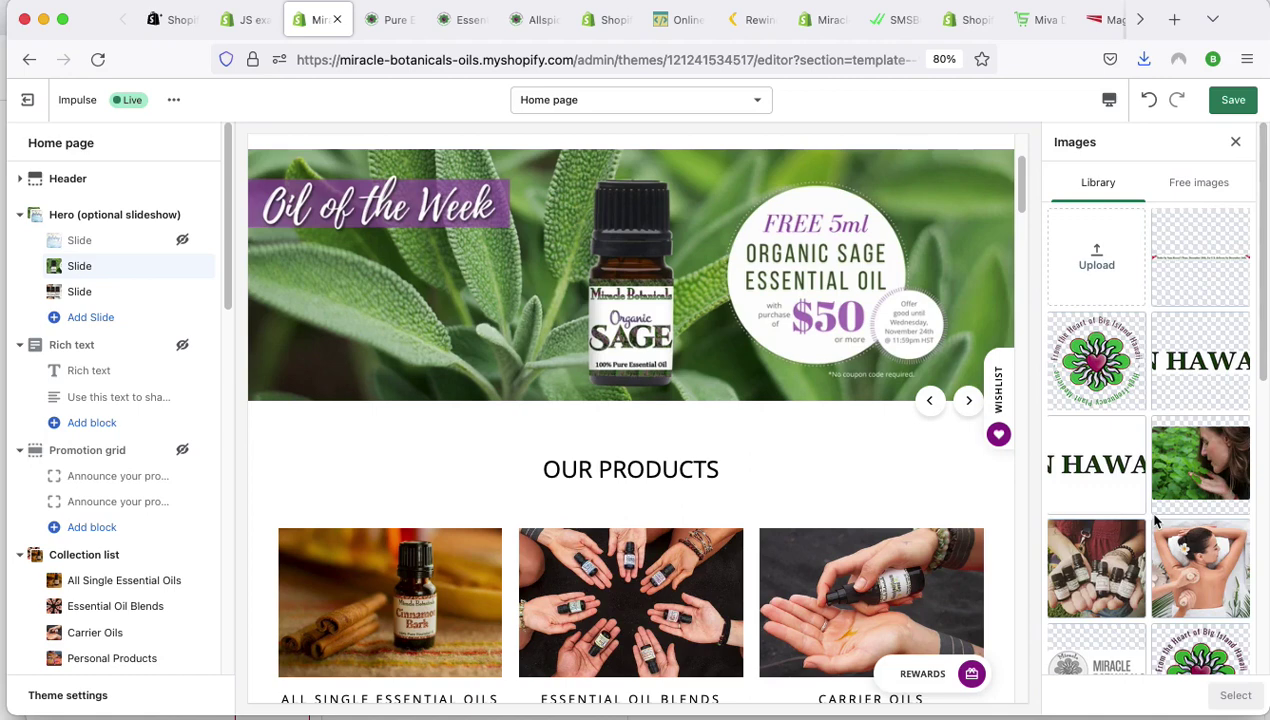
pyautogui.click(1234, 144)
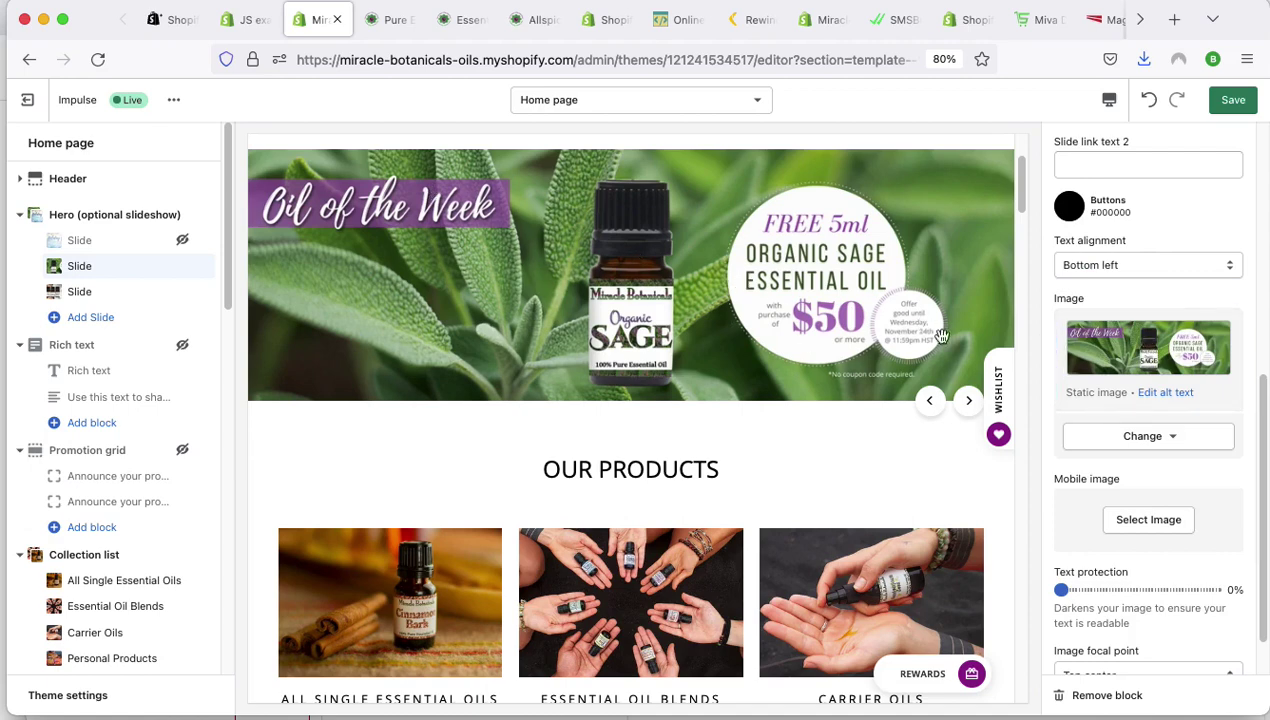
pyautogui.scroll(-1, 1165, 468)
pyautogui.scroll(5, 1128, 357)
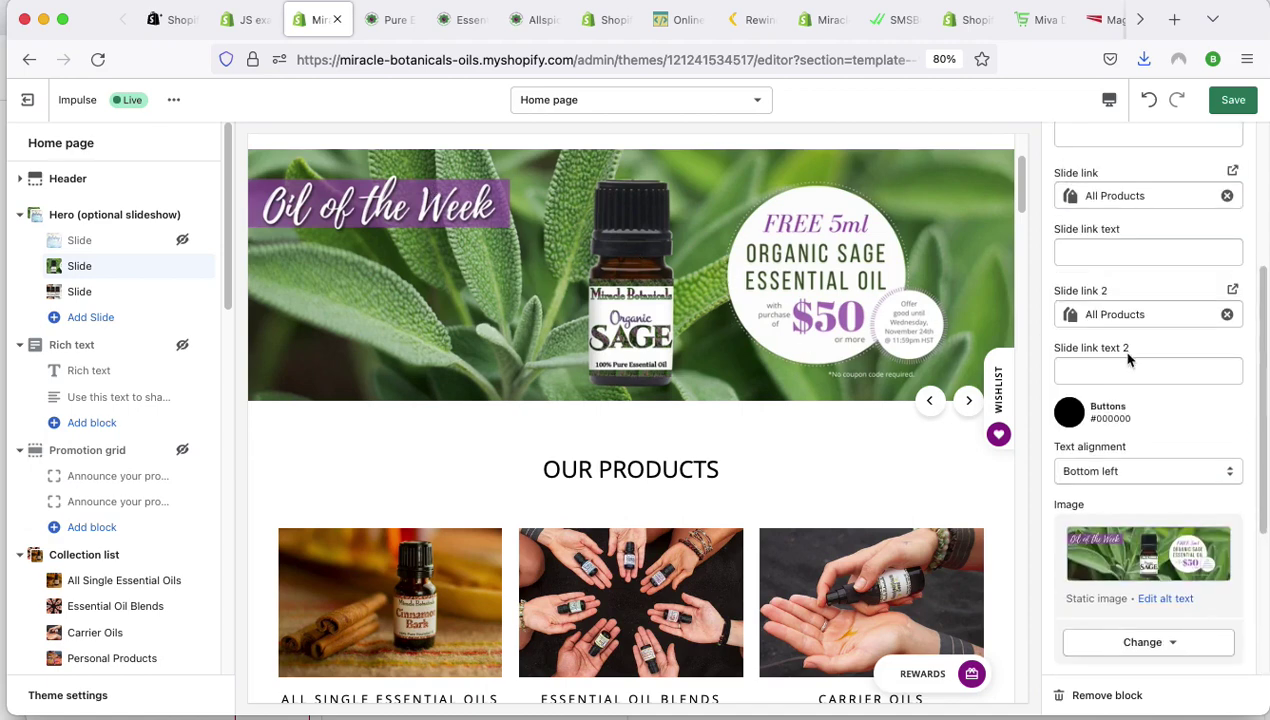
# Preview the home page's second Hero slide in the Mobile layout.
pyautogui.click(1108, 101)
pyautogui.click(1141, 141)
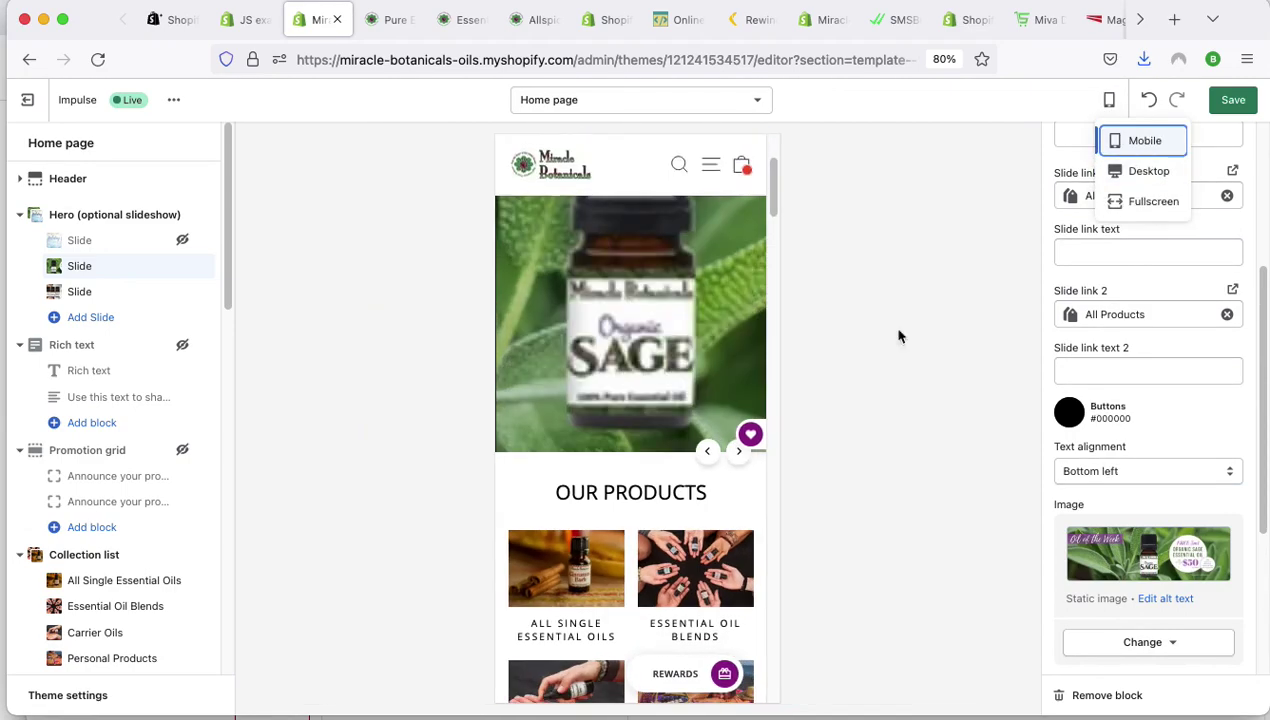
# Page back and forth through the Hero slides in the mobile preview, and switch the preview back to Desktop.
pyautogui.click(737, 455)
pyautogui.click(736, 457)
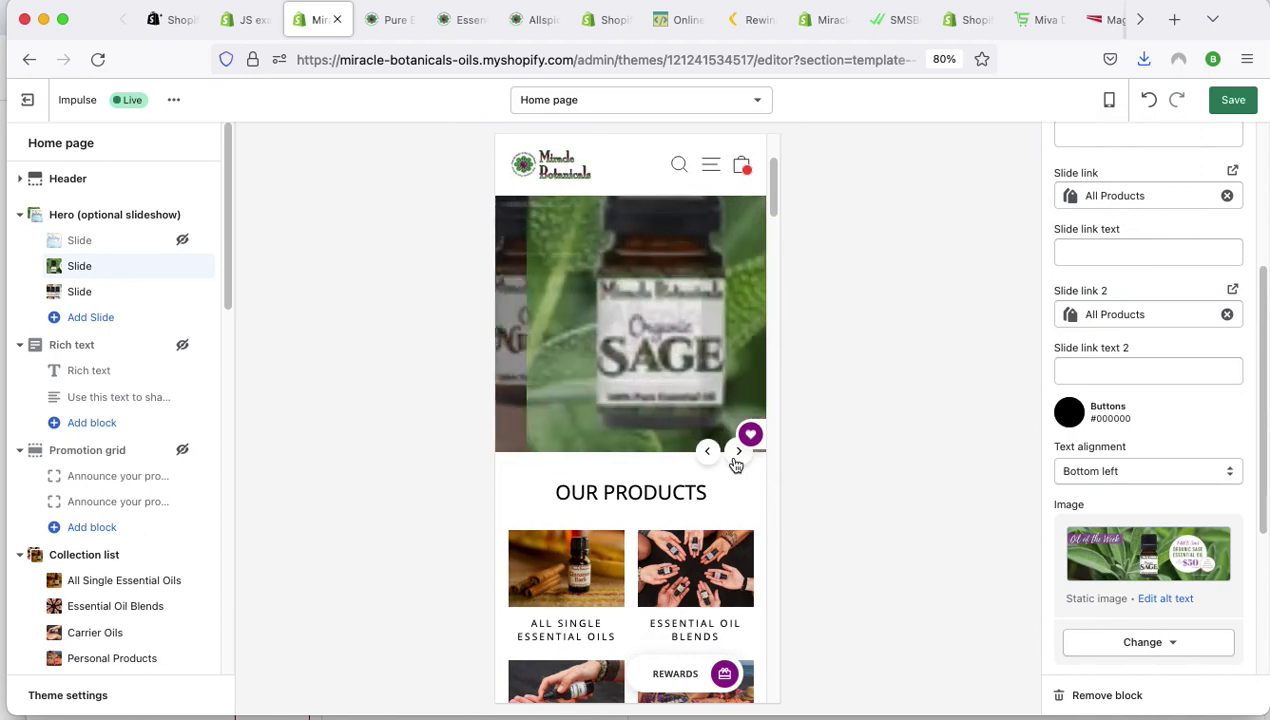
pyautogui.click(736, 457)
pyautogui.click(710, 453)
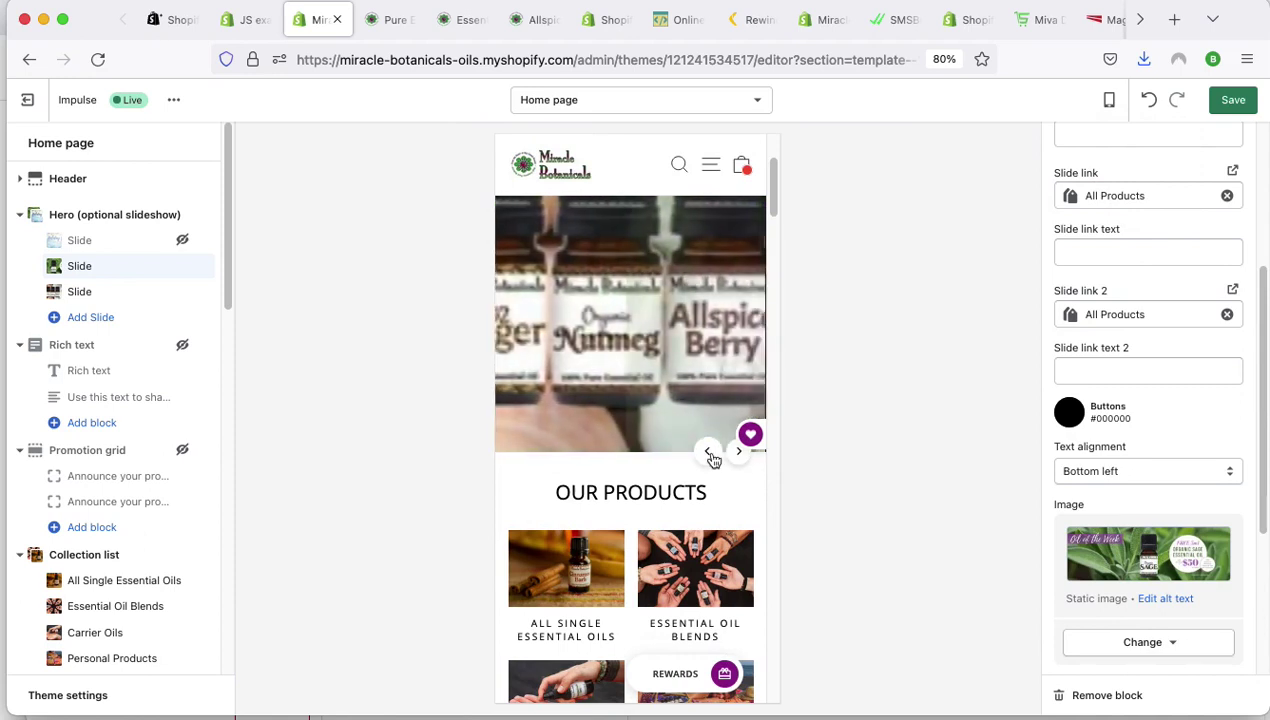
pyautogui.click(739, 458)
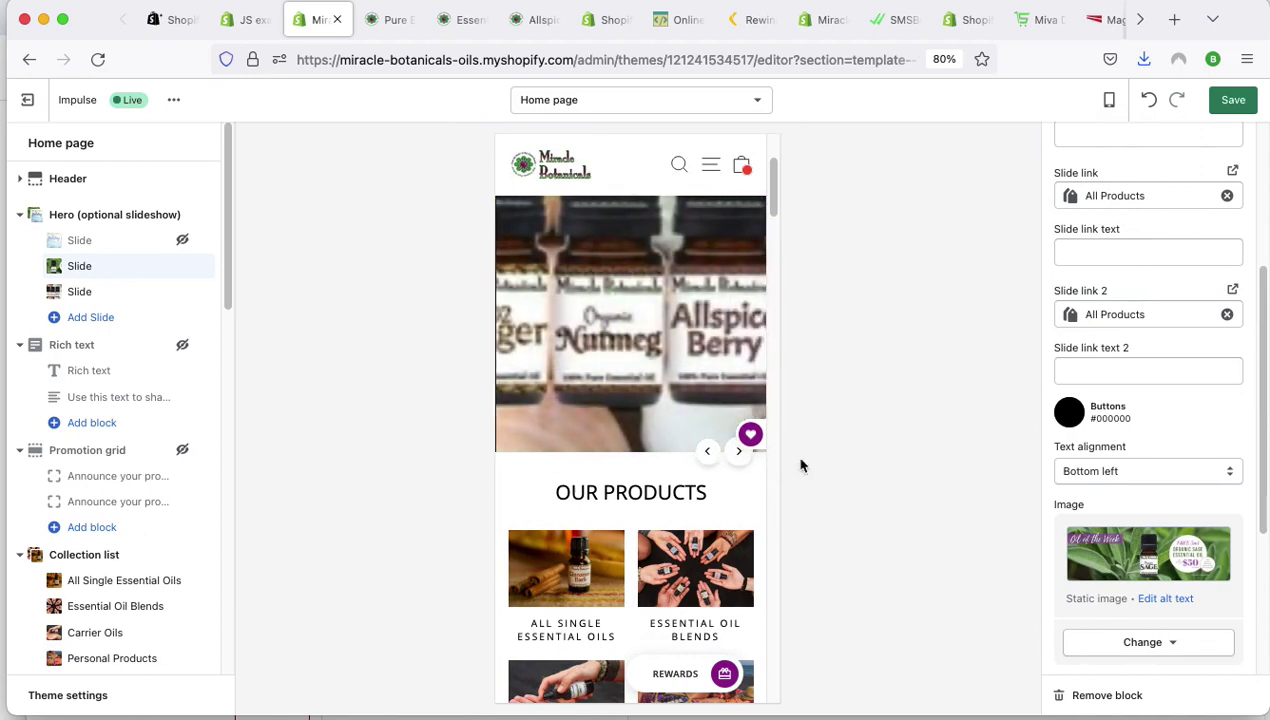
pyautogui.click(1109, 99)
pyautogui.click(1145, 171)
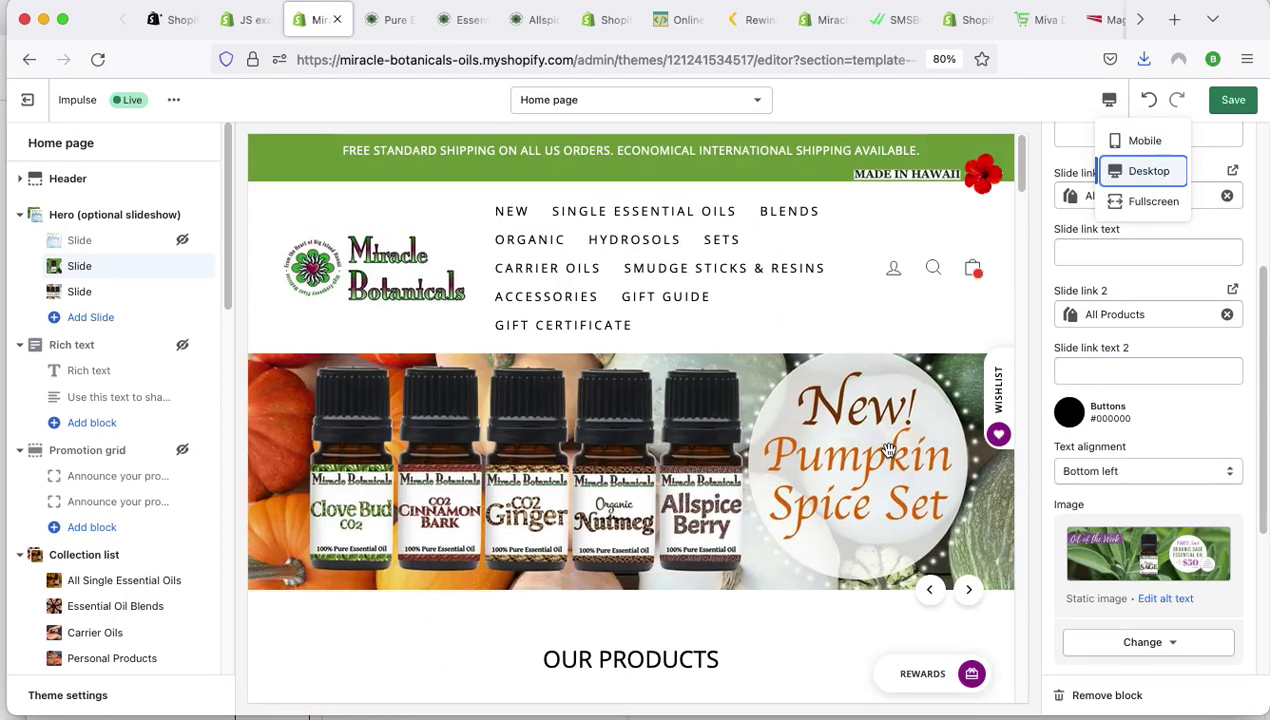
# View the focal point options offered for the second slide's image and keep Top center.
pyautogui.scroll(-1, 815, 455)
pyautogui.scroll(-1, 1116, 448)
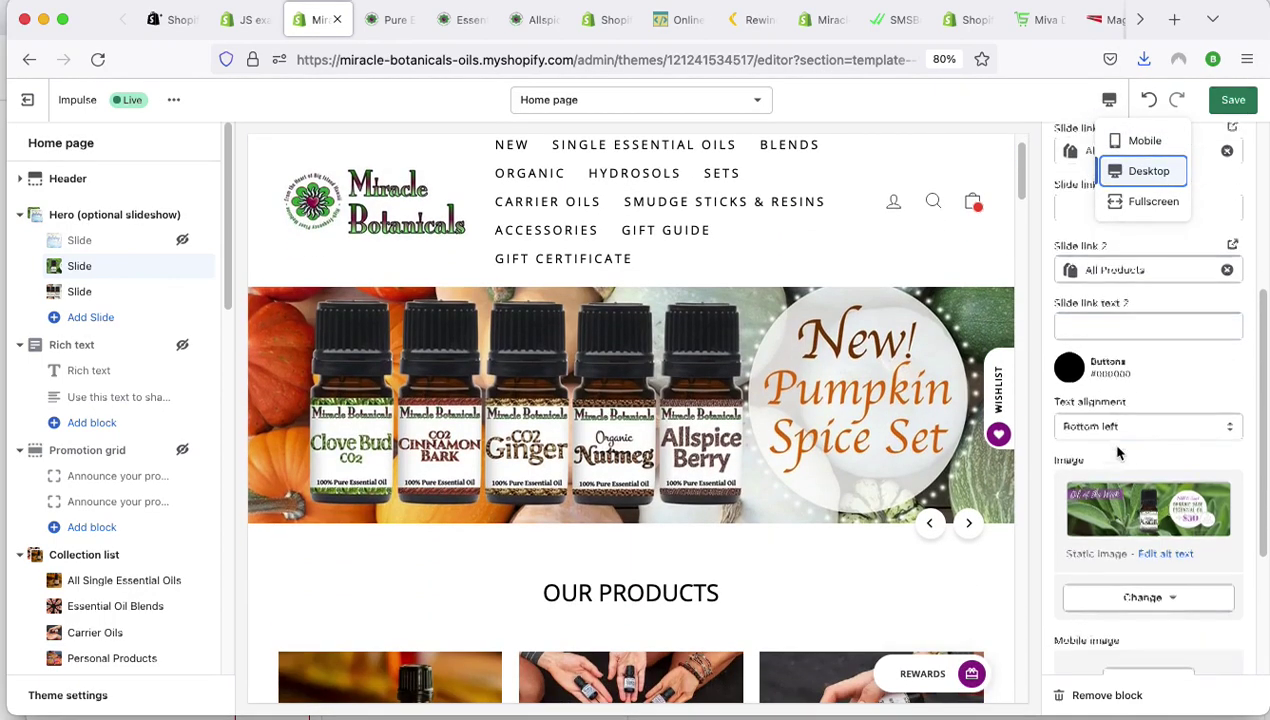
pyautogui.scroll(-4, 1118, 453)
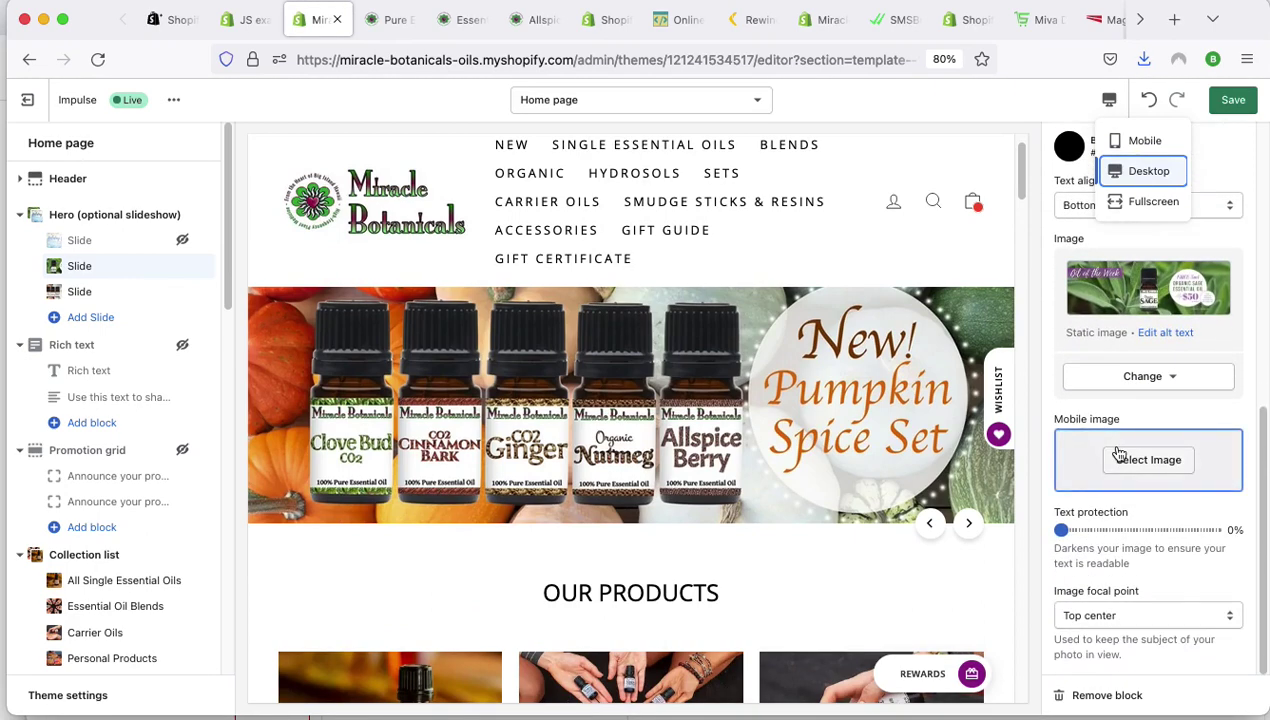
pyautogui.click(1160, 617)
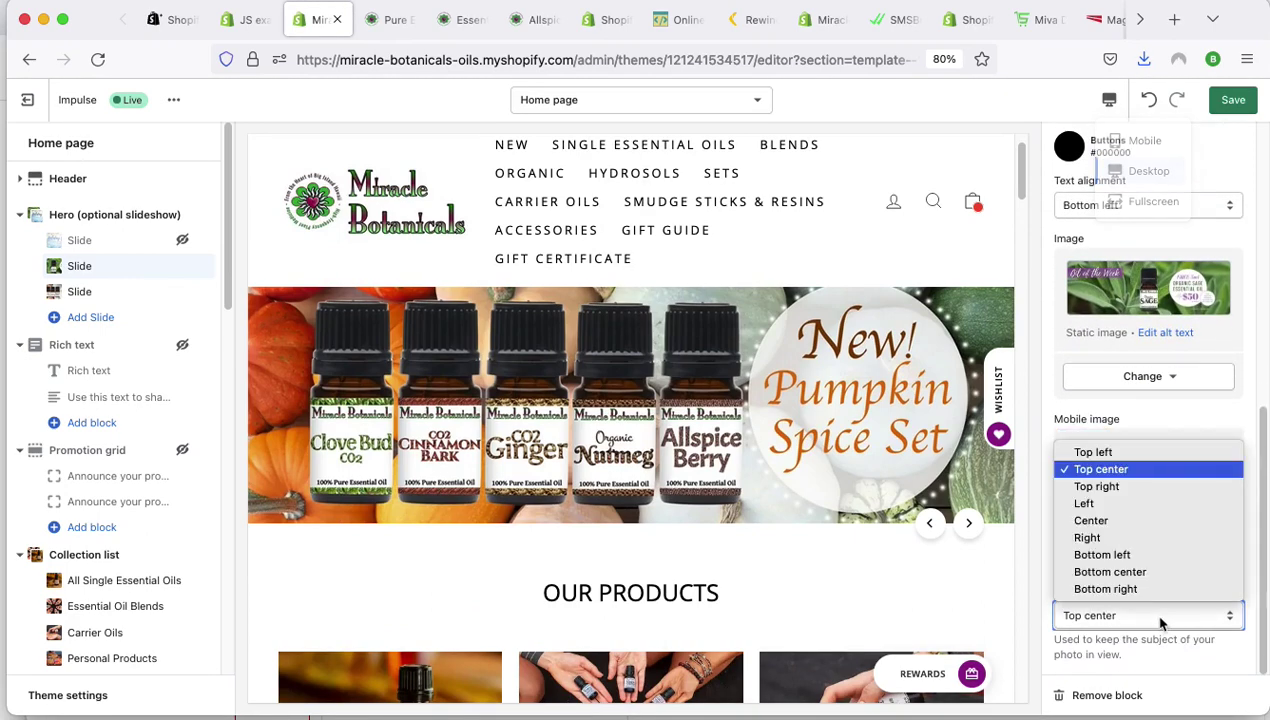
pyautogui.click(1180, 658)
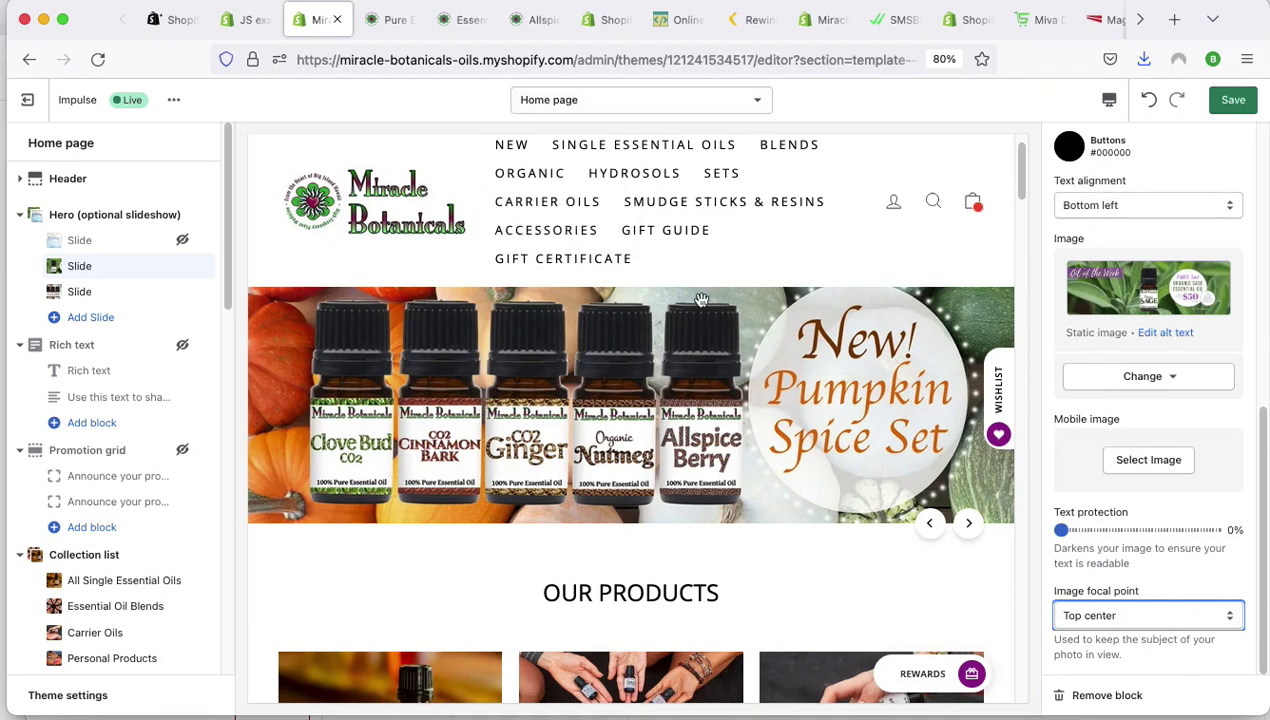
# Check the home page in the storefront preview, and save the theme changes in the editor.
pyautogui.click(598, 343)
pyautogui.click(213, 256)
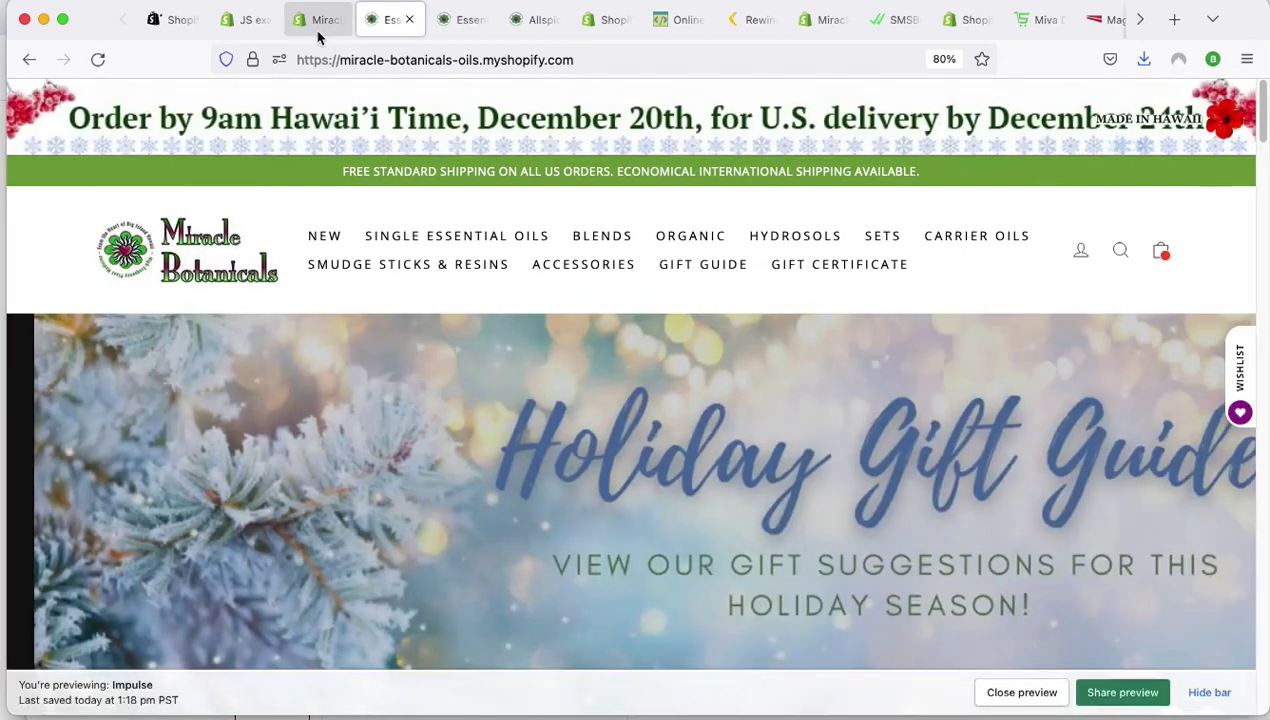
pyautogui.click(318, 20)
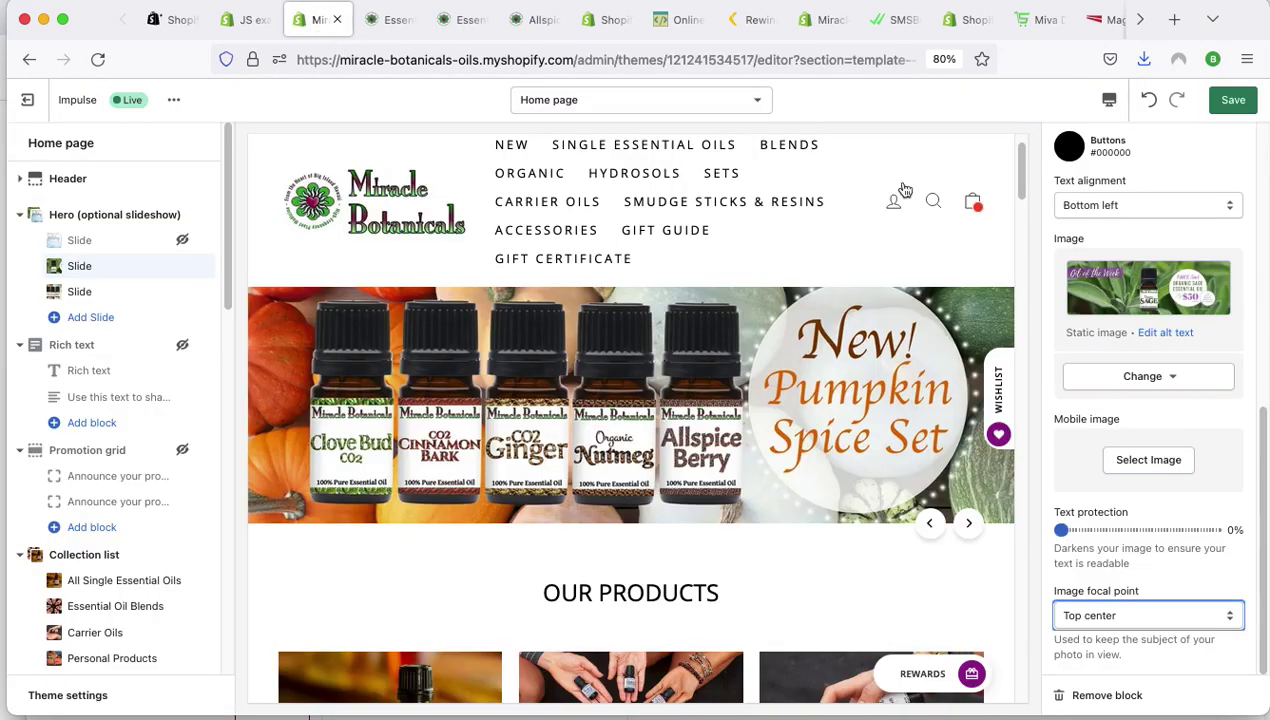
pyautogui.click(1214, 108)
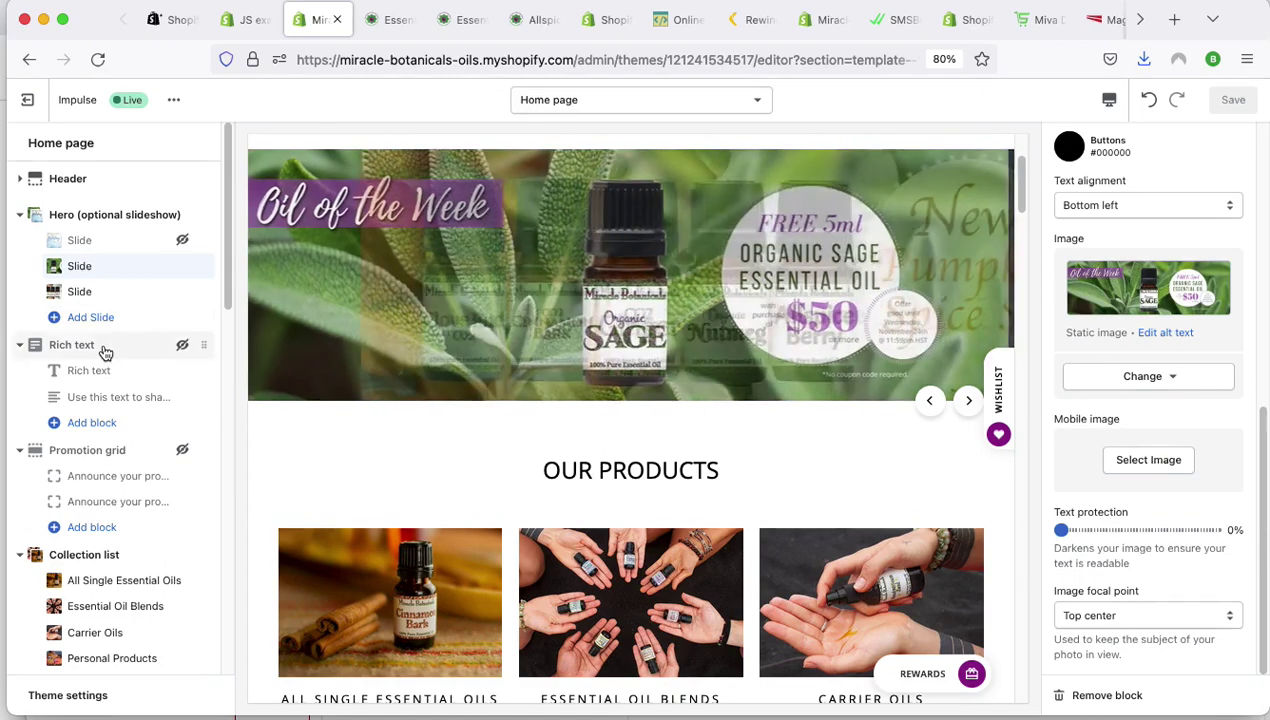
# Preview the hidden Rich text section below the Hero on the home page, and remove the section.
pyautogui.click(194, 347)
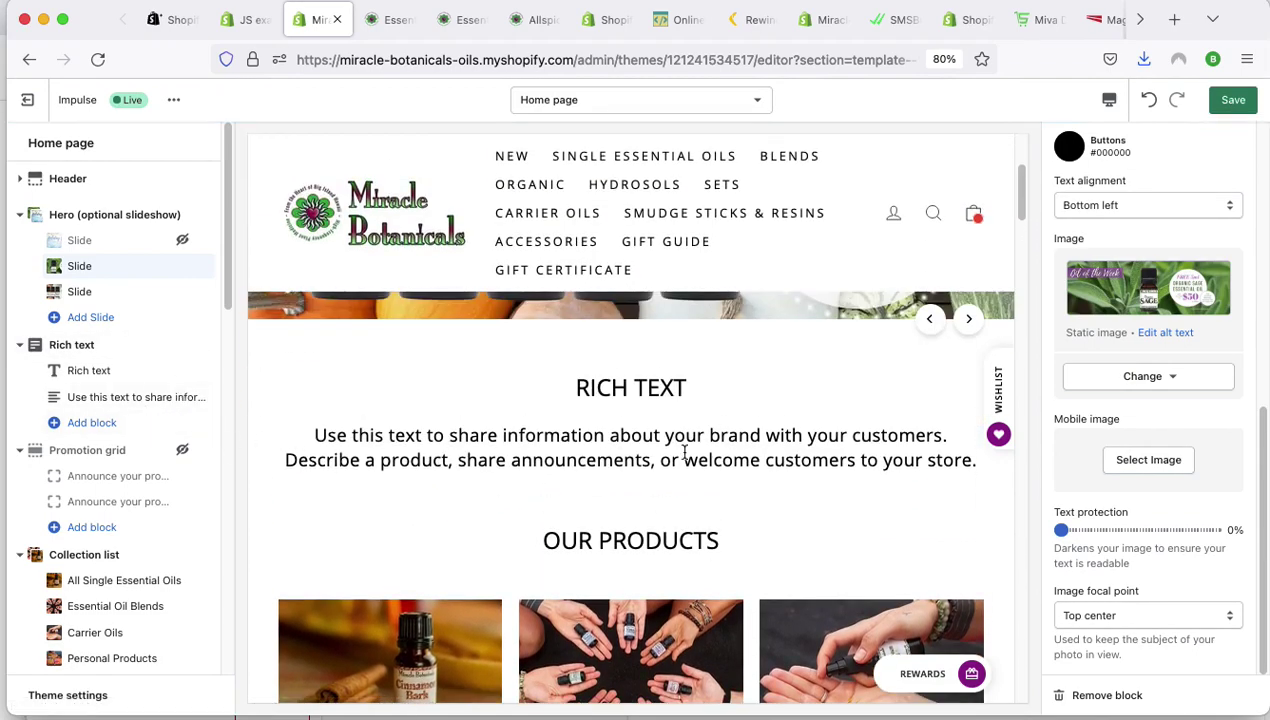
pyautogui.click(182, 344)
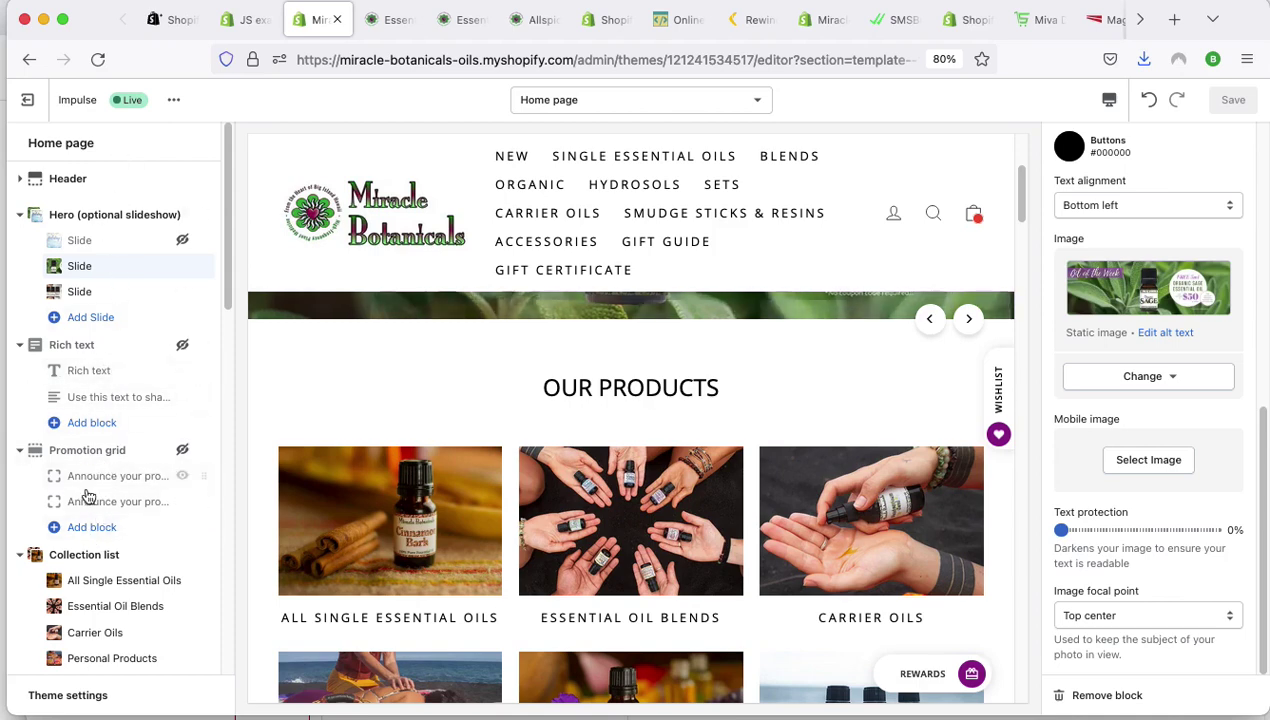
pyautogui.click(72, 349)
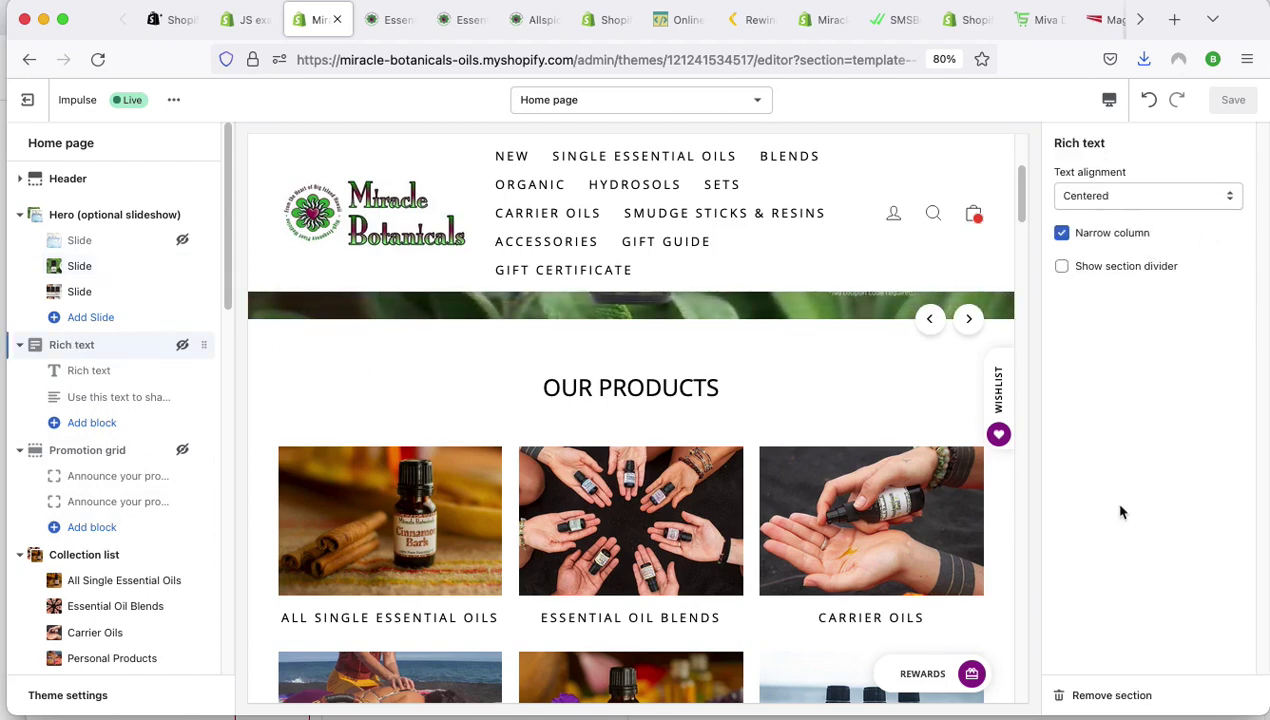
pyautogui.click(1107, 696)
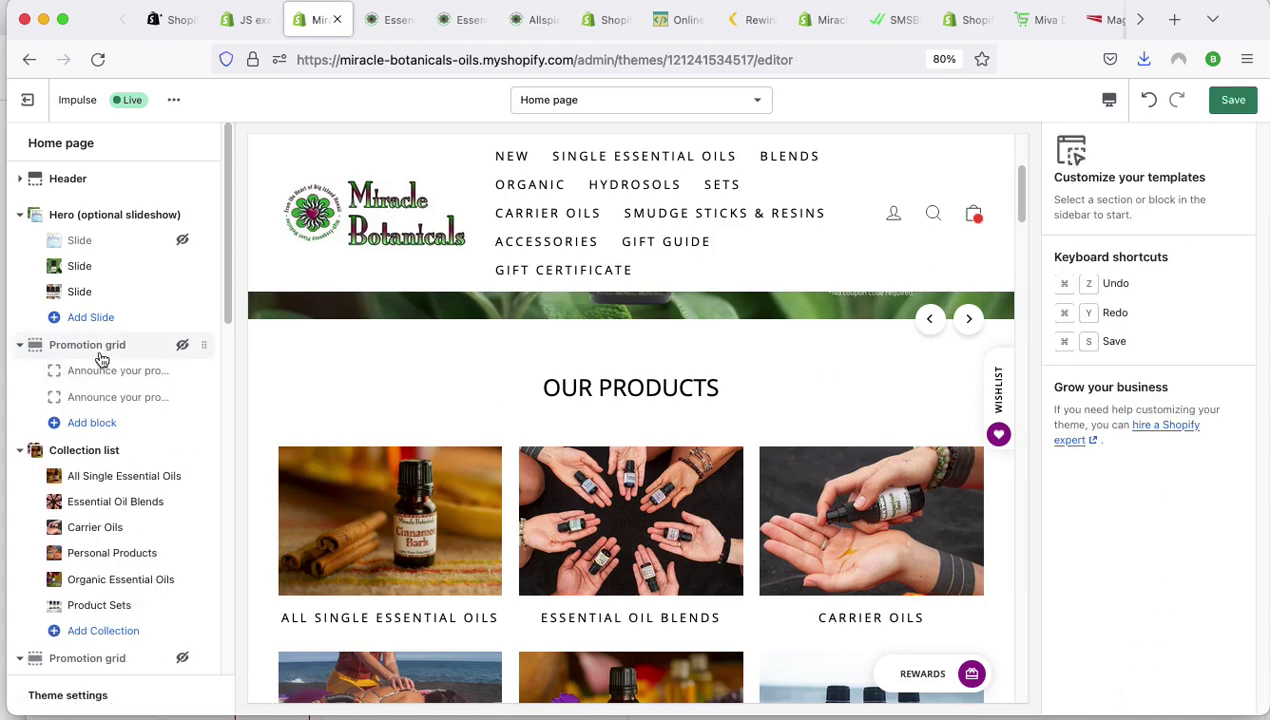
# Show the Promotion grid below the Hero and examine the settings of its first promotion block.
pyautogui.click(181, 345)
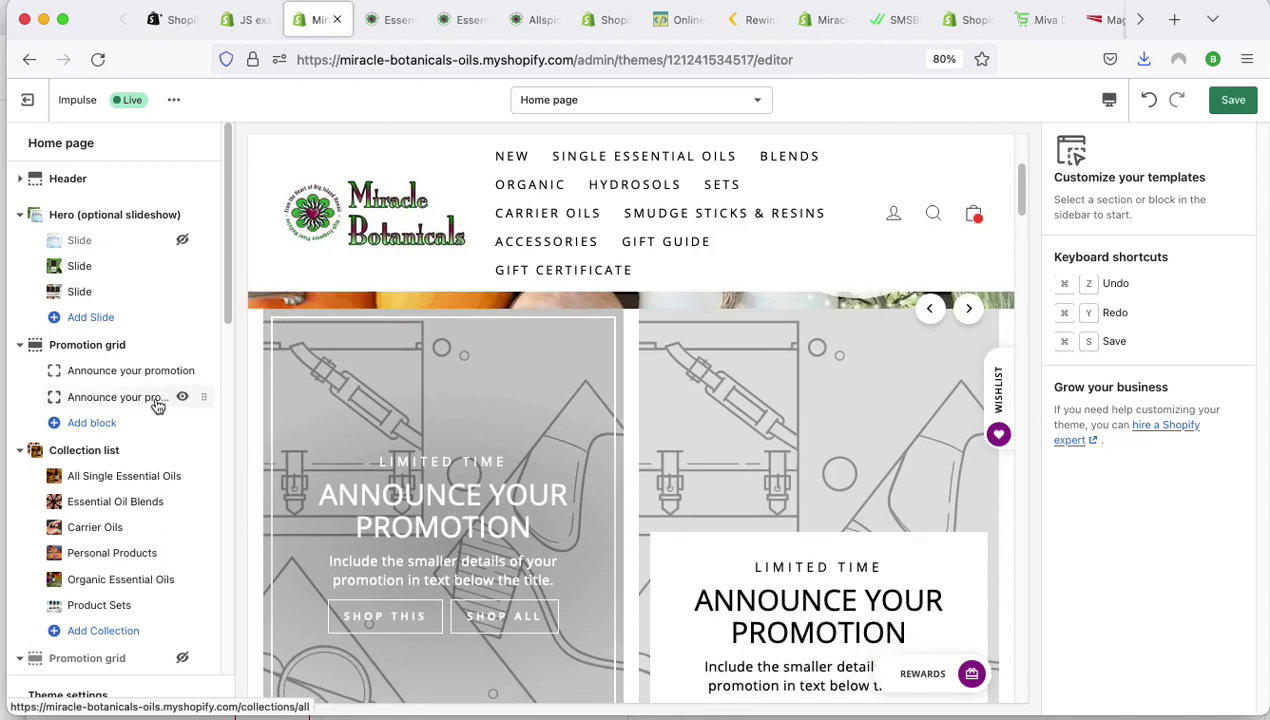
pyautogui.click(144, 371)
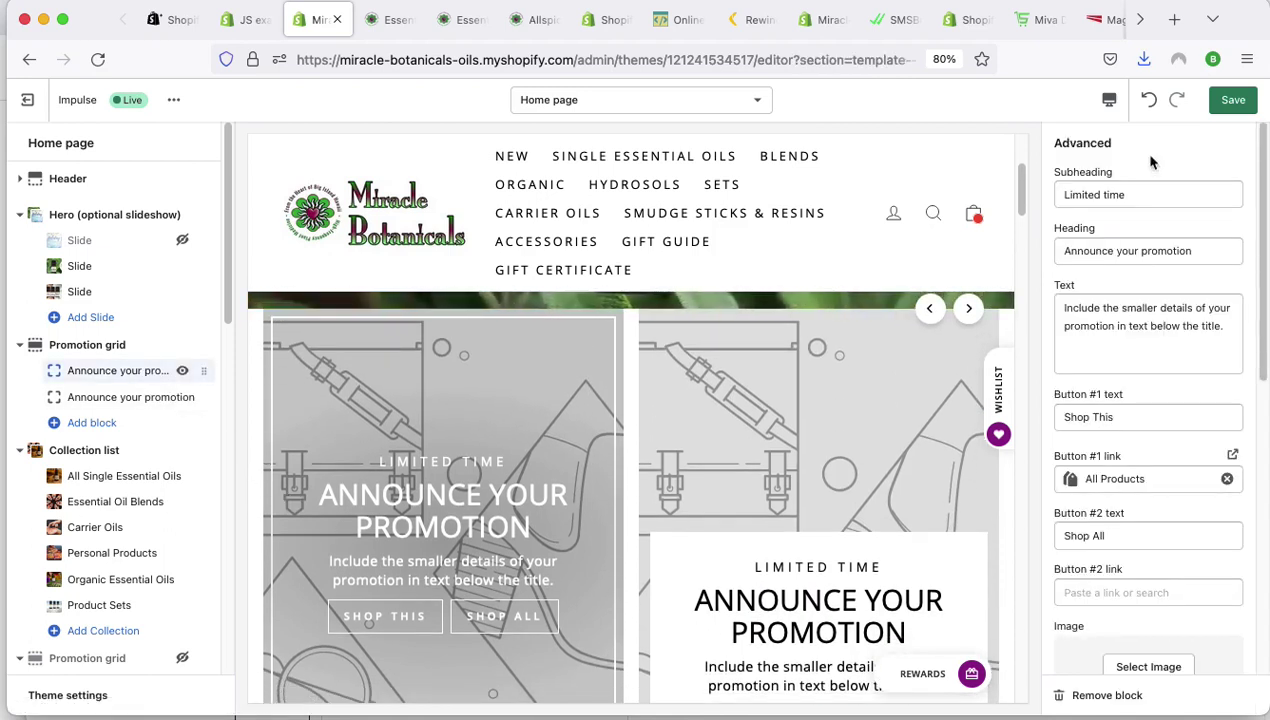
pyautogui.scroll(-3, 1138, 479)
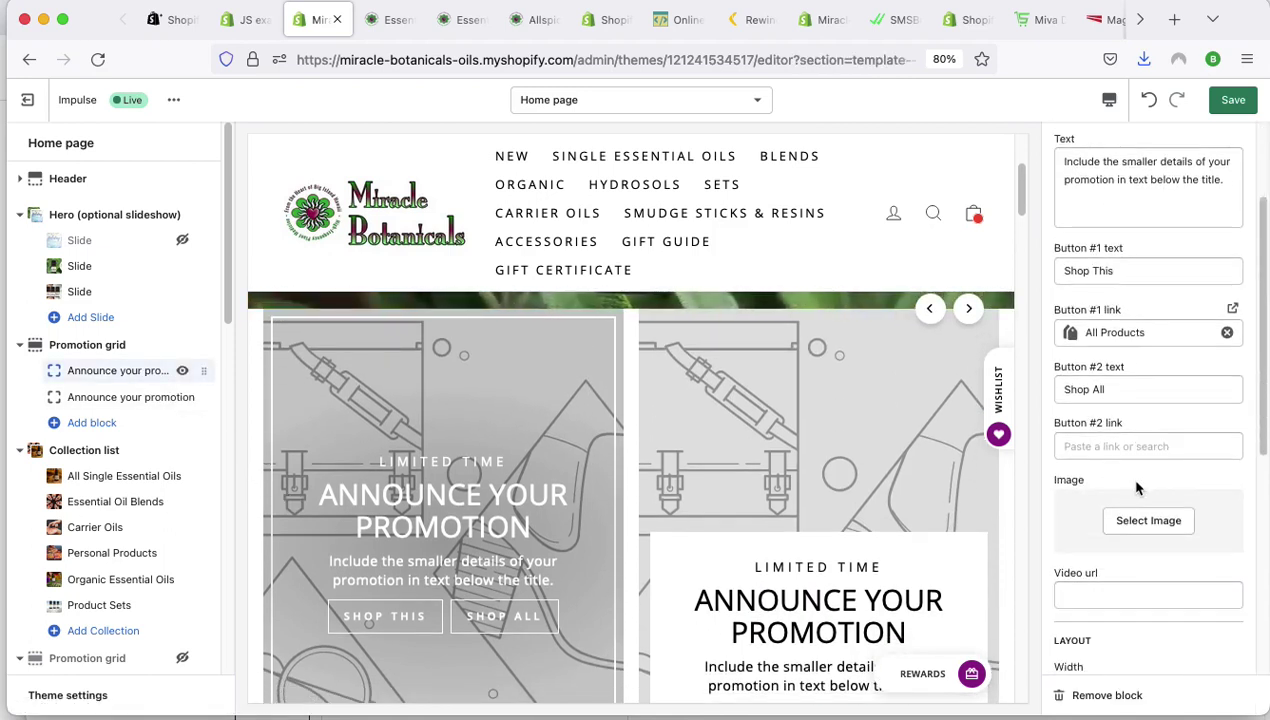
pyautogui.scroll(3, 1138, 479)
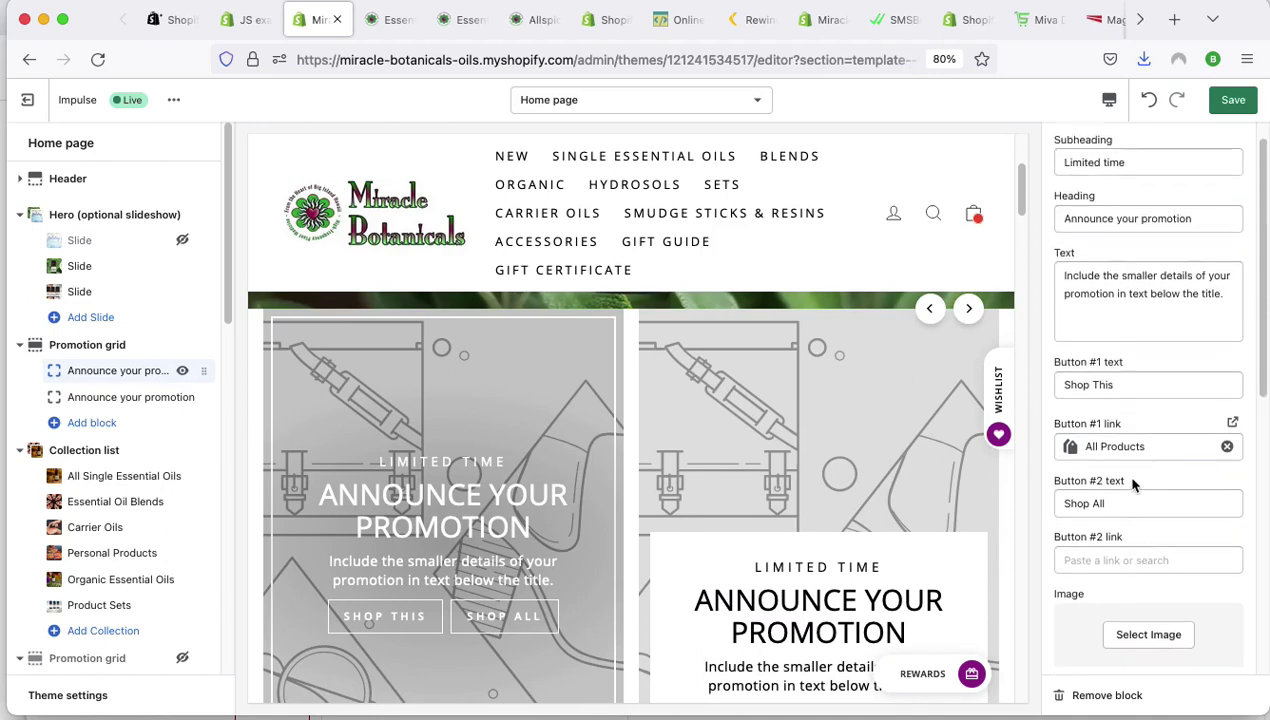
# Hide the first promotion block and the whole Promotion grid below the Hero, and set the block visible again.
pyautogui.click(182, 370)
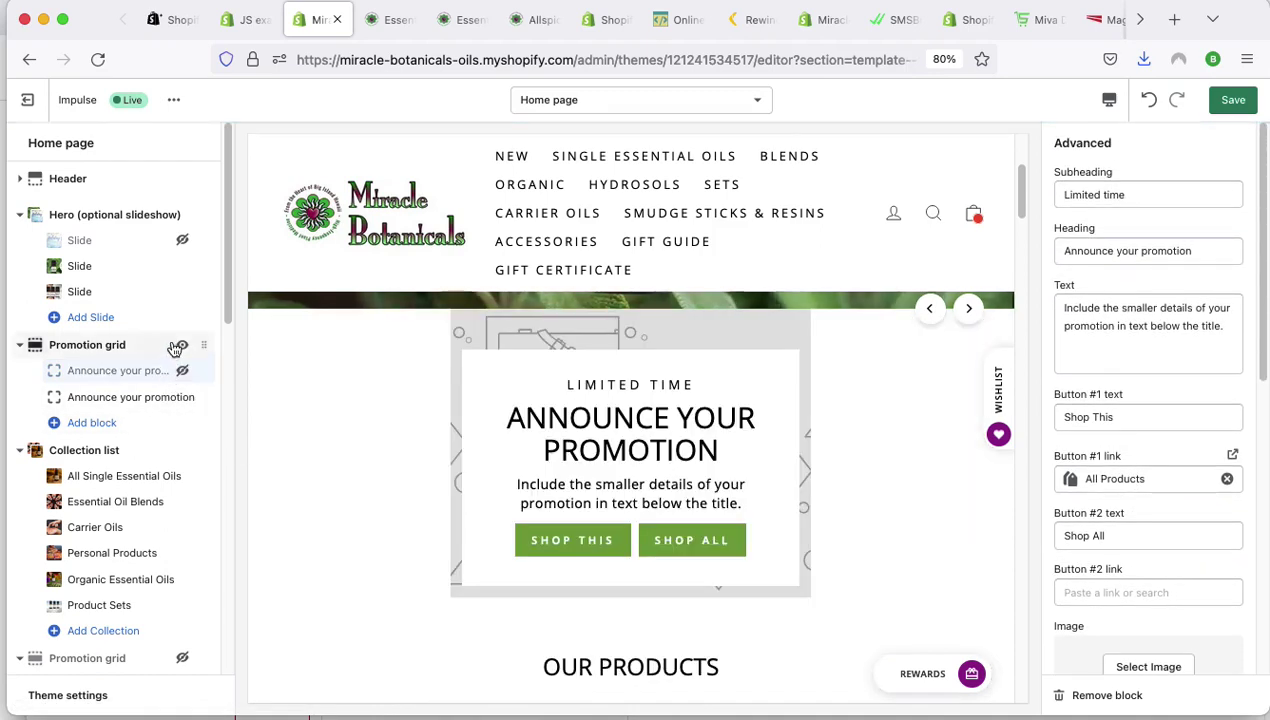
pyautogui.click(182, 345)
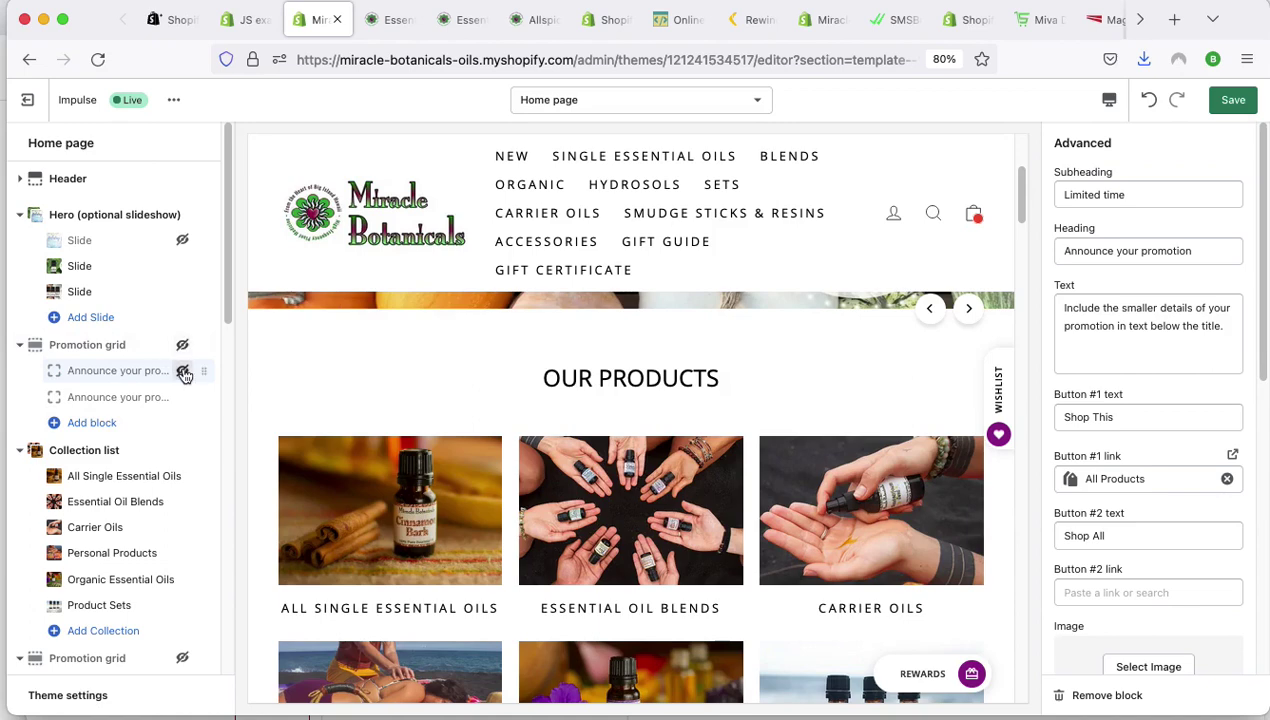
pyautogui.click(182, 370)
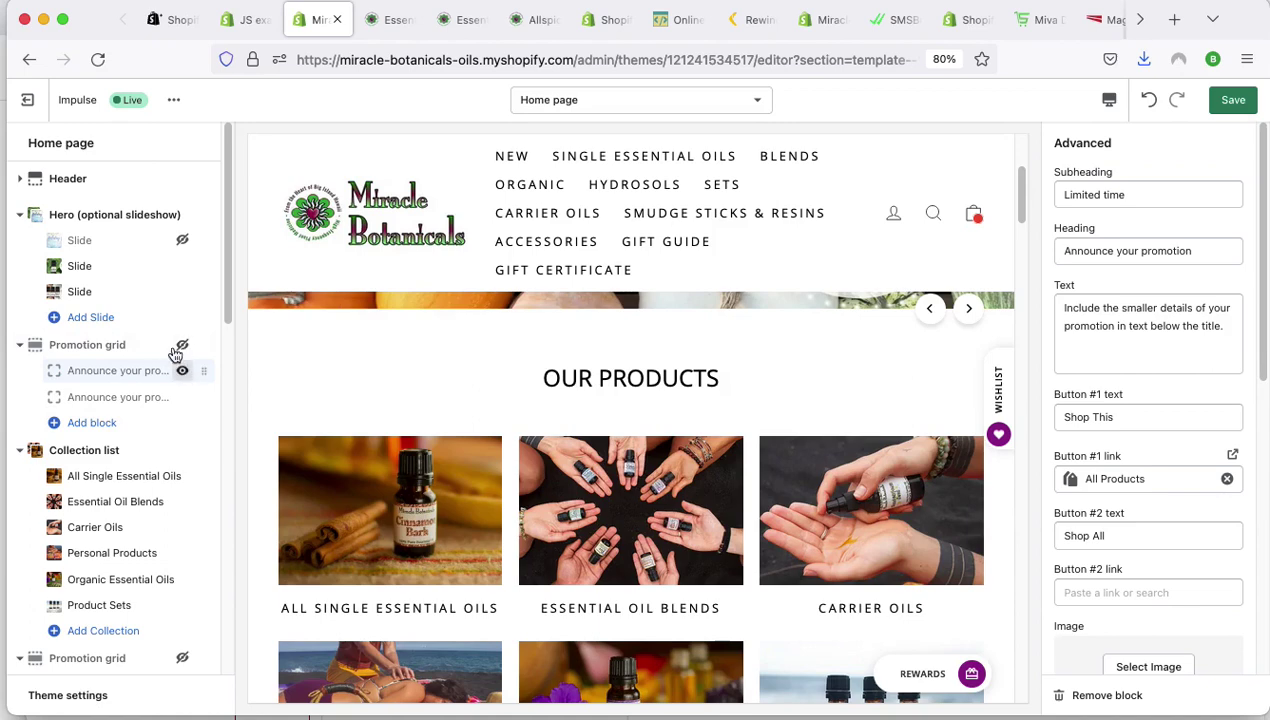
# Collapse the Promotion grid's block list, and briefly show the grid on the page before hiding it again.
pyautogui.click(20, 345)
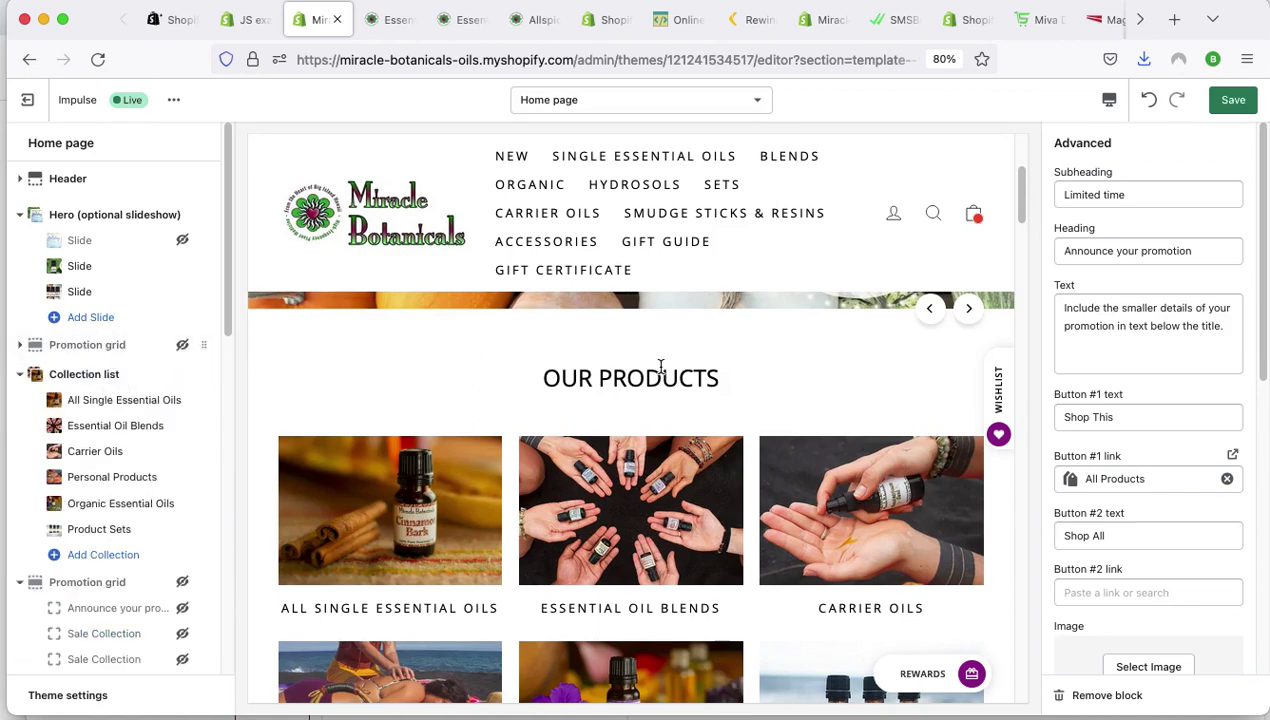
pyautogui.click(182, 345)
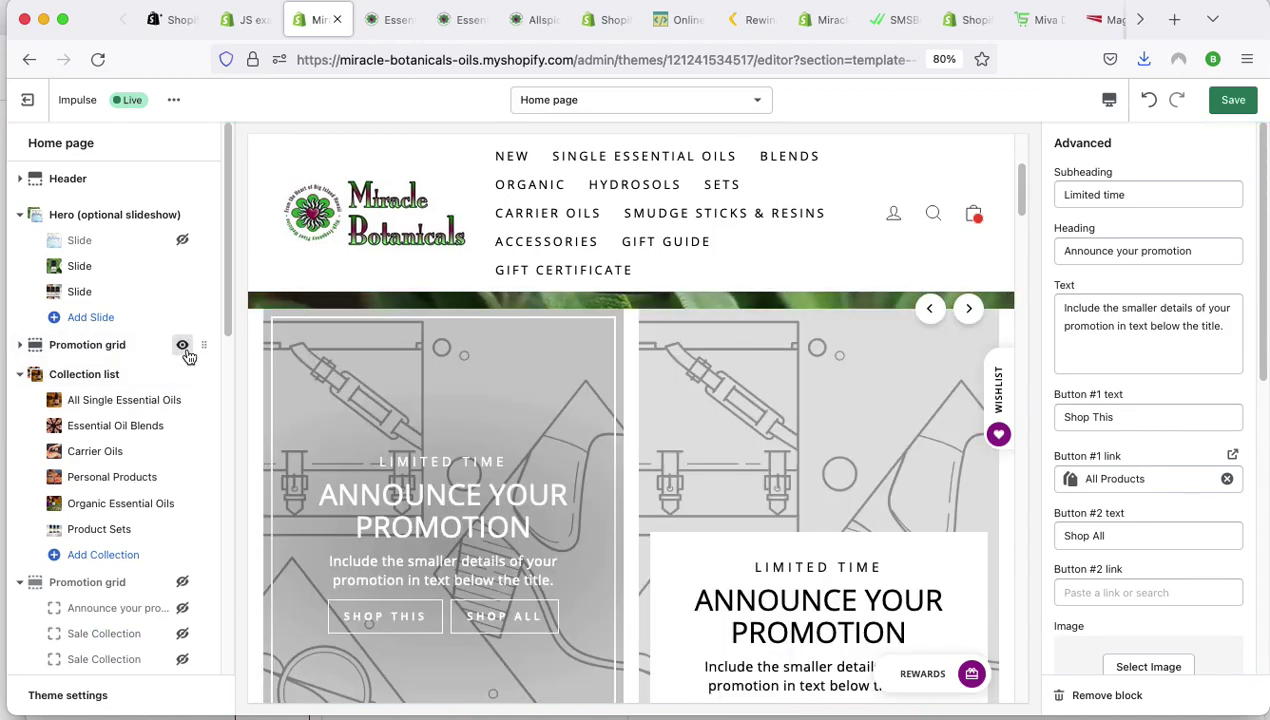
pyautogui.click(183, 346)
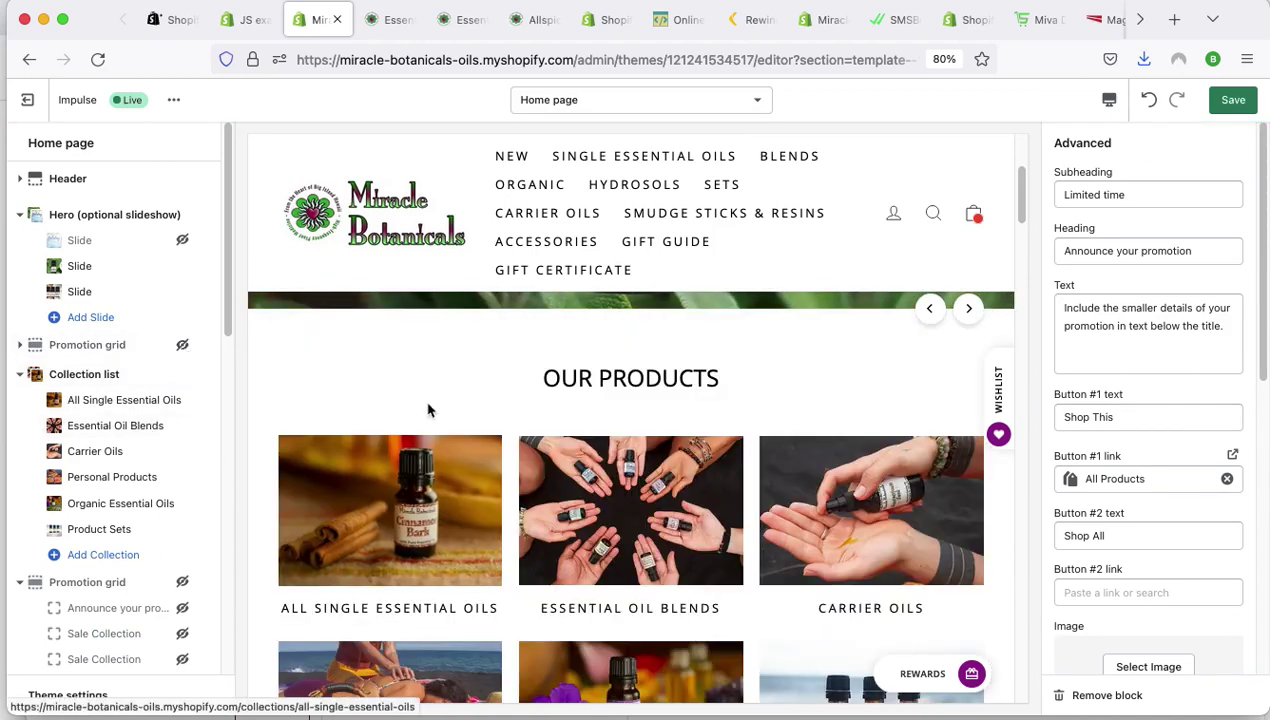
# Try hiding and reshowing the All Single Essential Oils block of the Collection list, and open the choice of replacement collections.
pyautogui.scroll(-2, 368, 360)
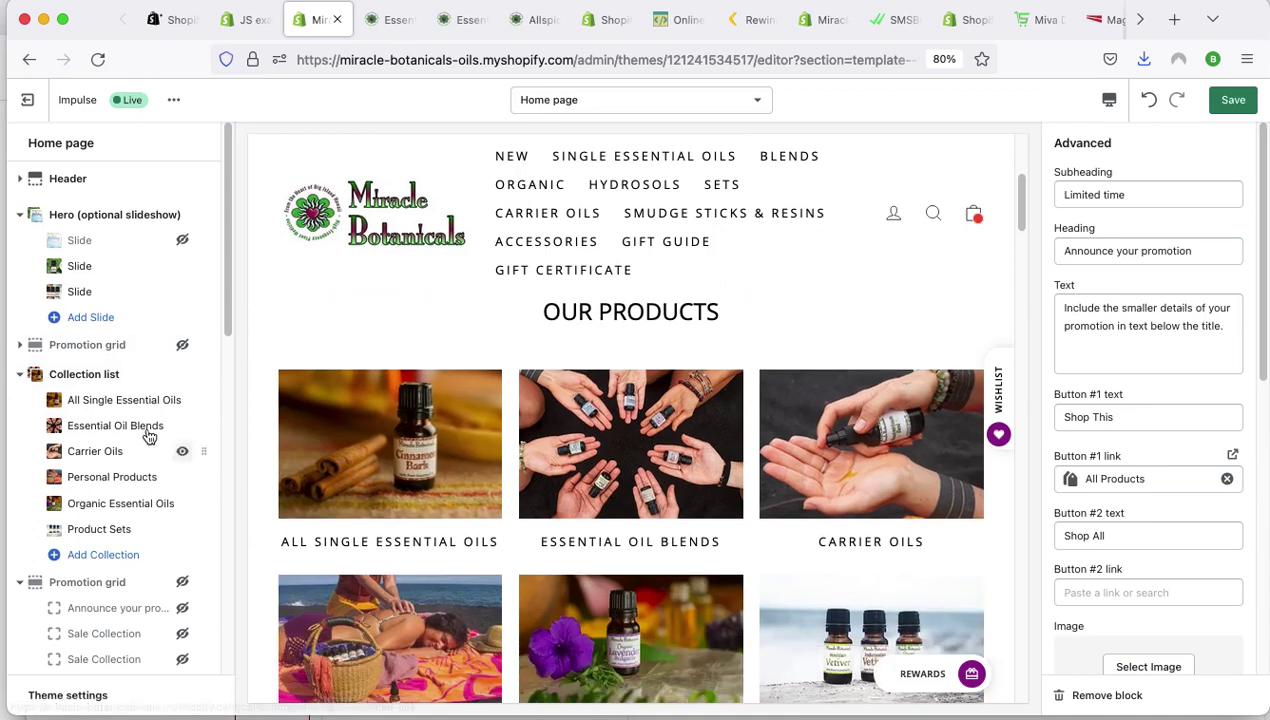
pyautogui.click(116, 405)
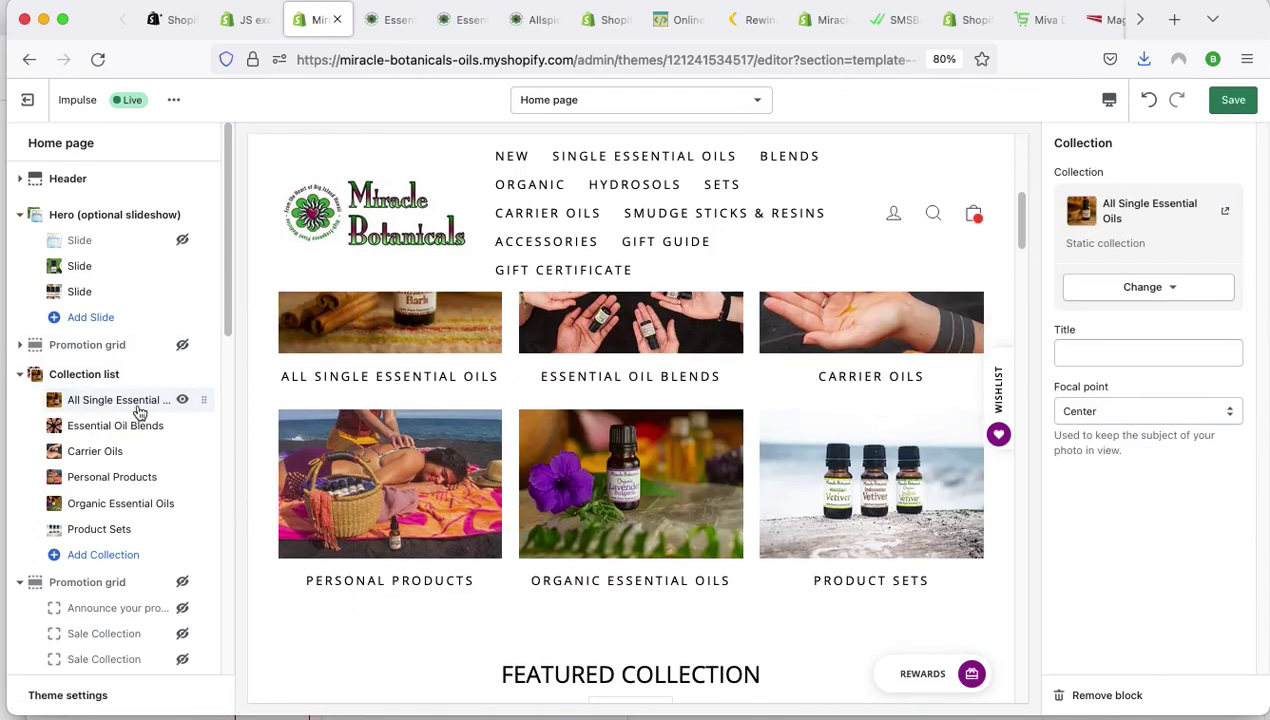
pyautogui.click(183, 400)
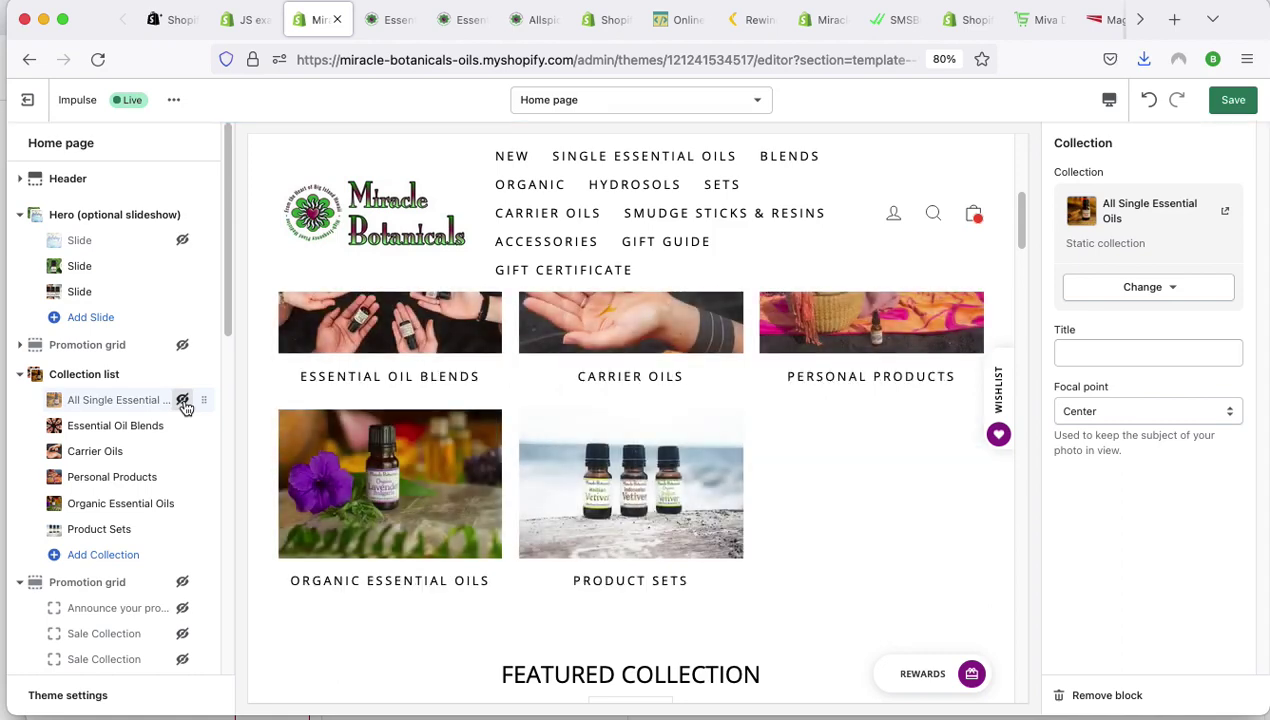
pyautogui.click(184, 402)
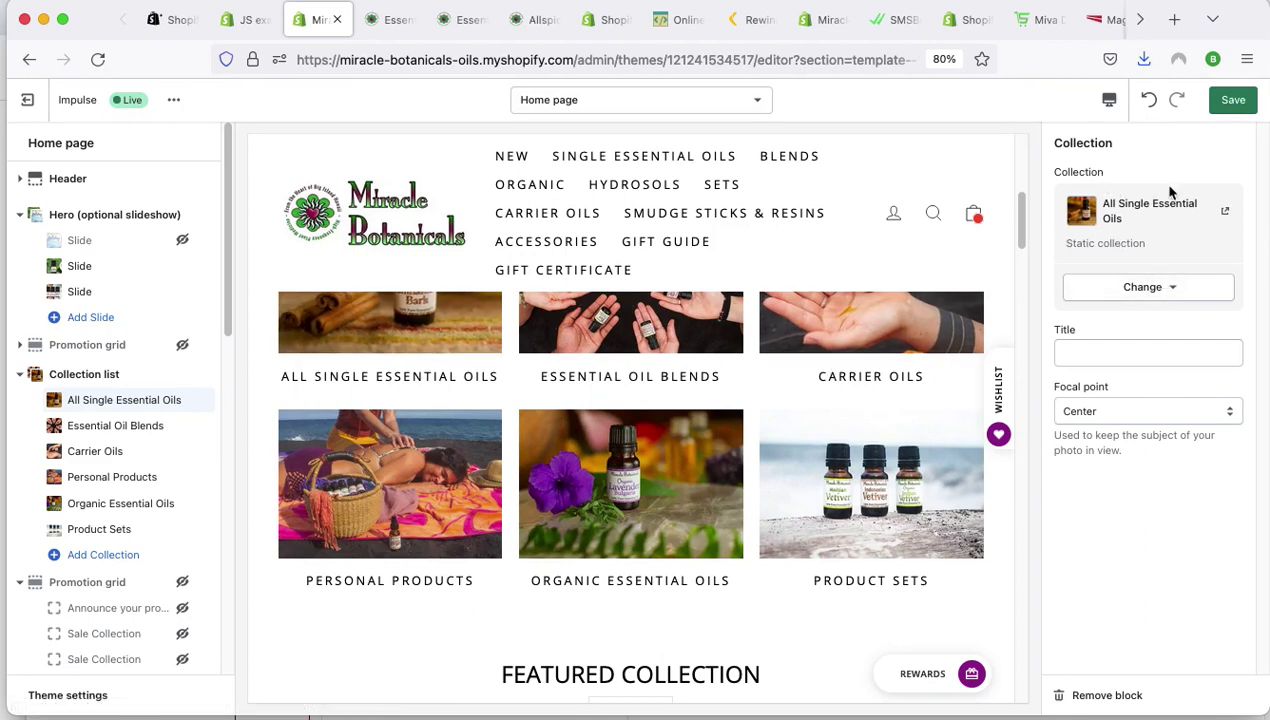
pyautogui.click(1169, 297)
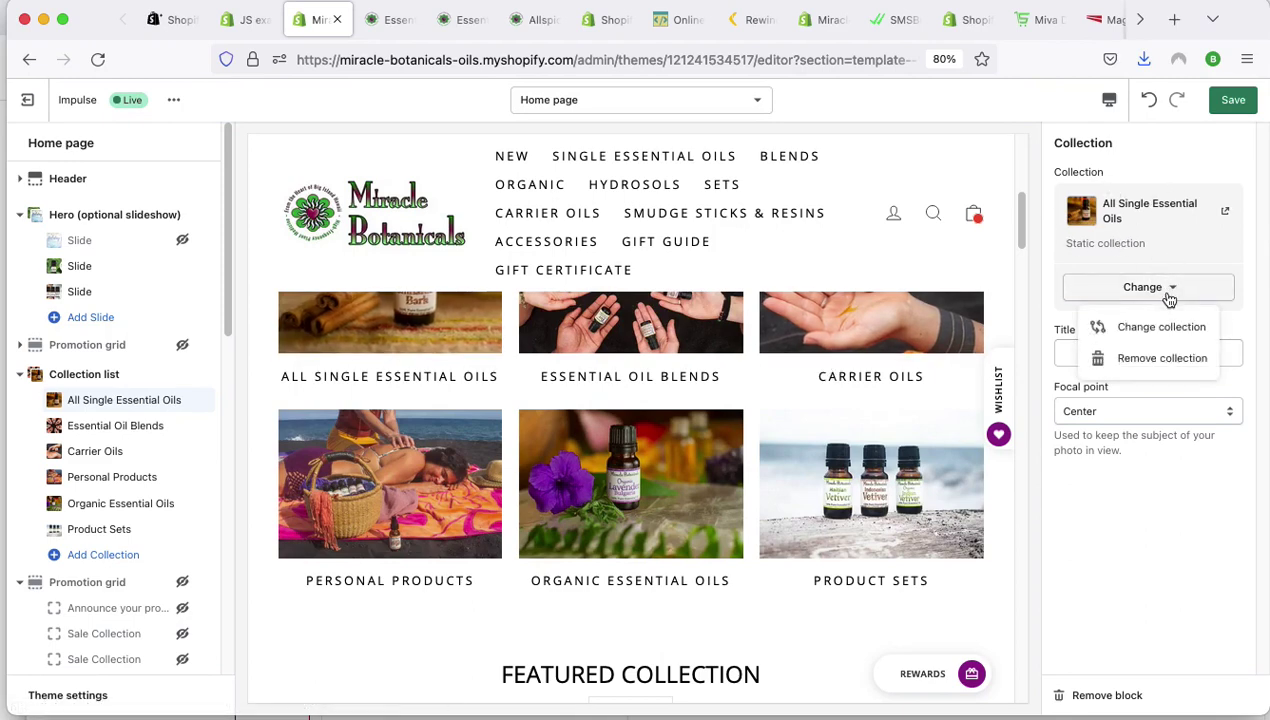
pyautogui.click(1175, 326)
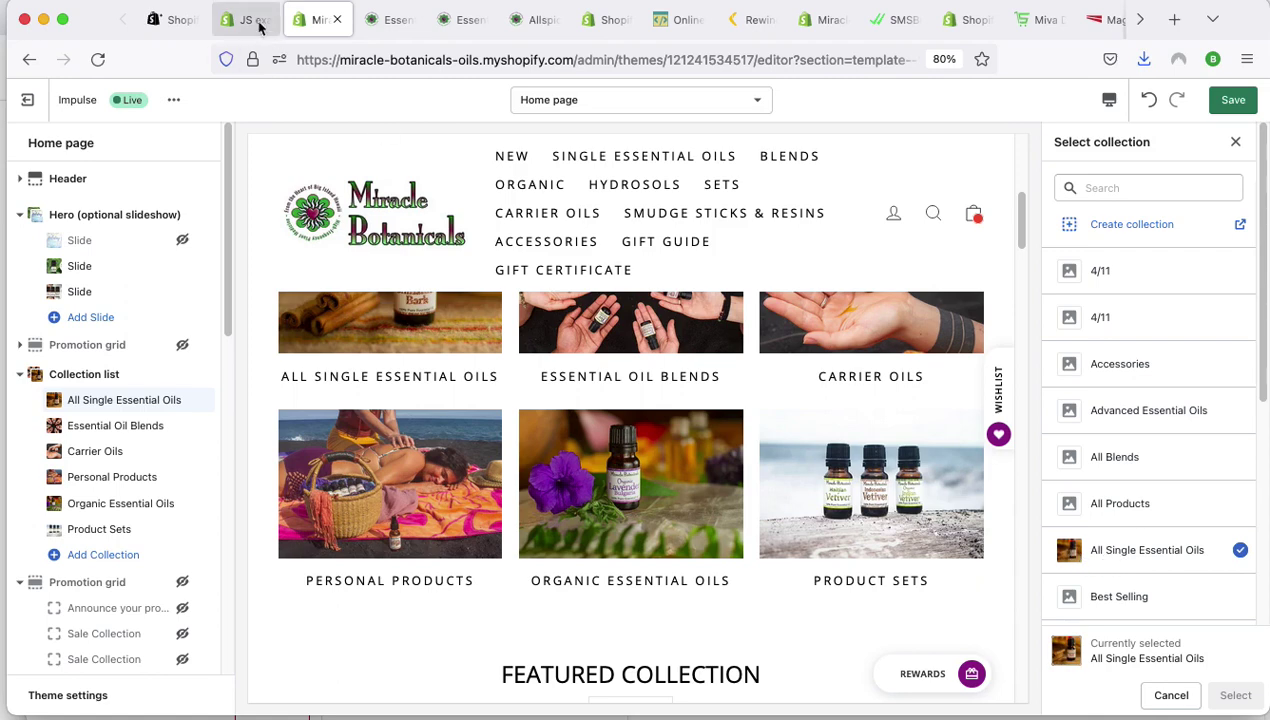
# Switch to the storefront preview and view the All Blends and Organic Essential Oils collection pages.
pyautogui.click(380, 20)
pyautogui.moveTo(383, 204)
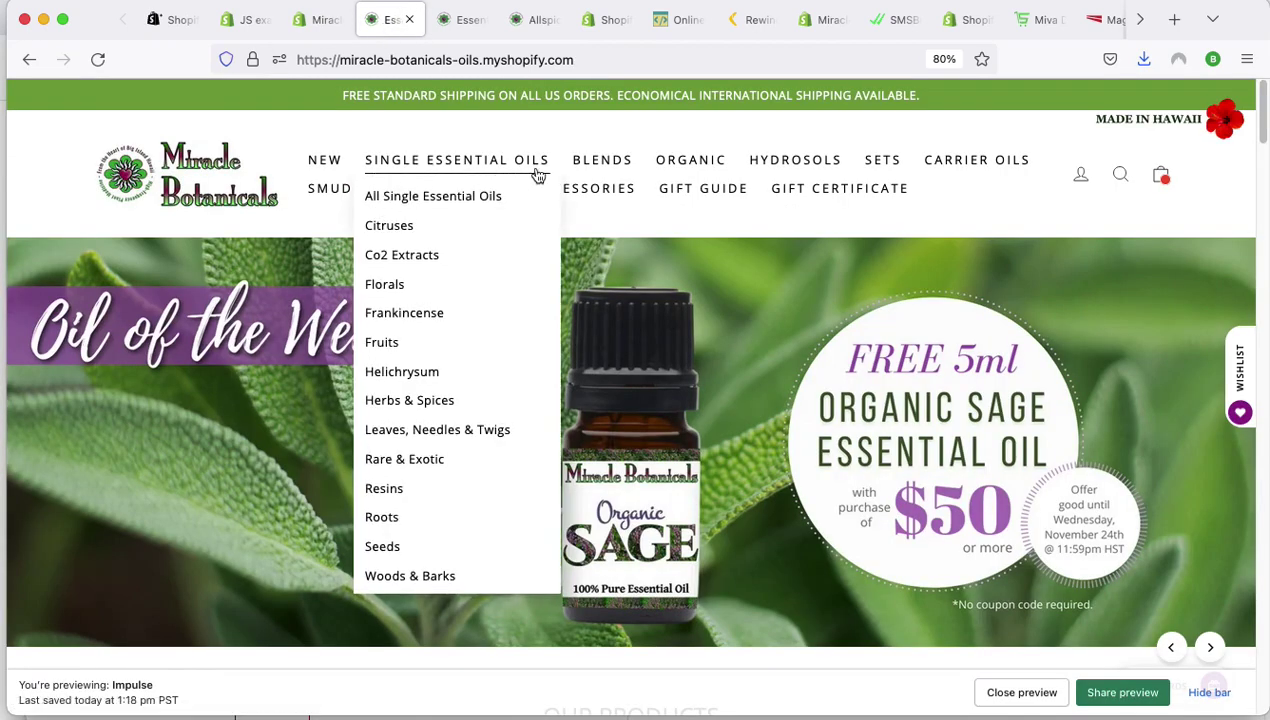
pyautogui.moveTo(597, 167)
pyautogui.click(597, 195)
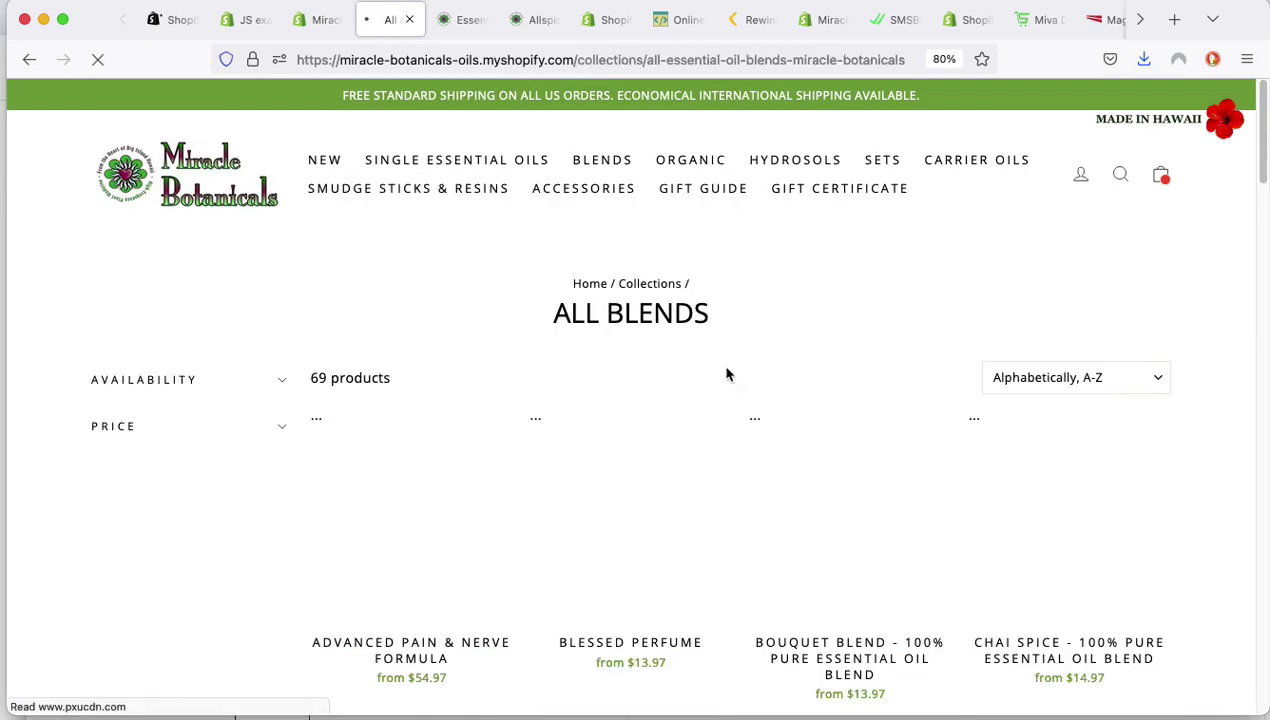
pyautogui.moveTo(690, 162)
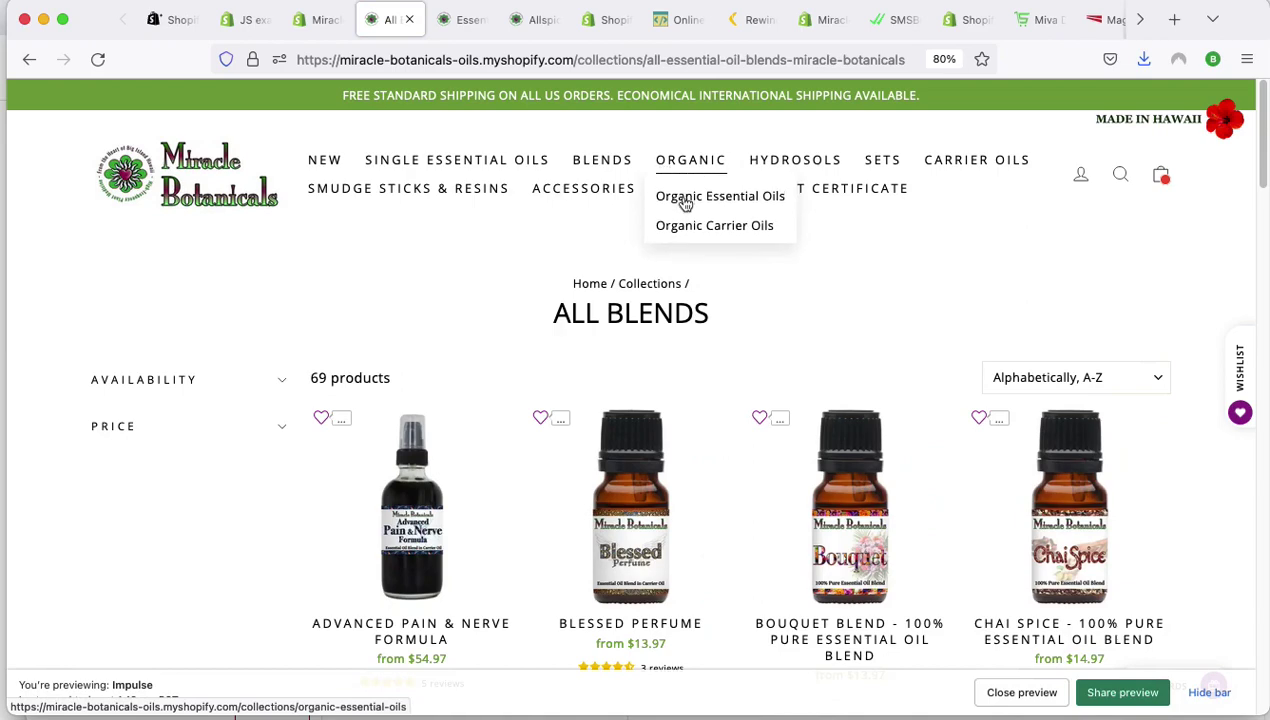
pyautogui.click(689, 204)
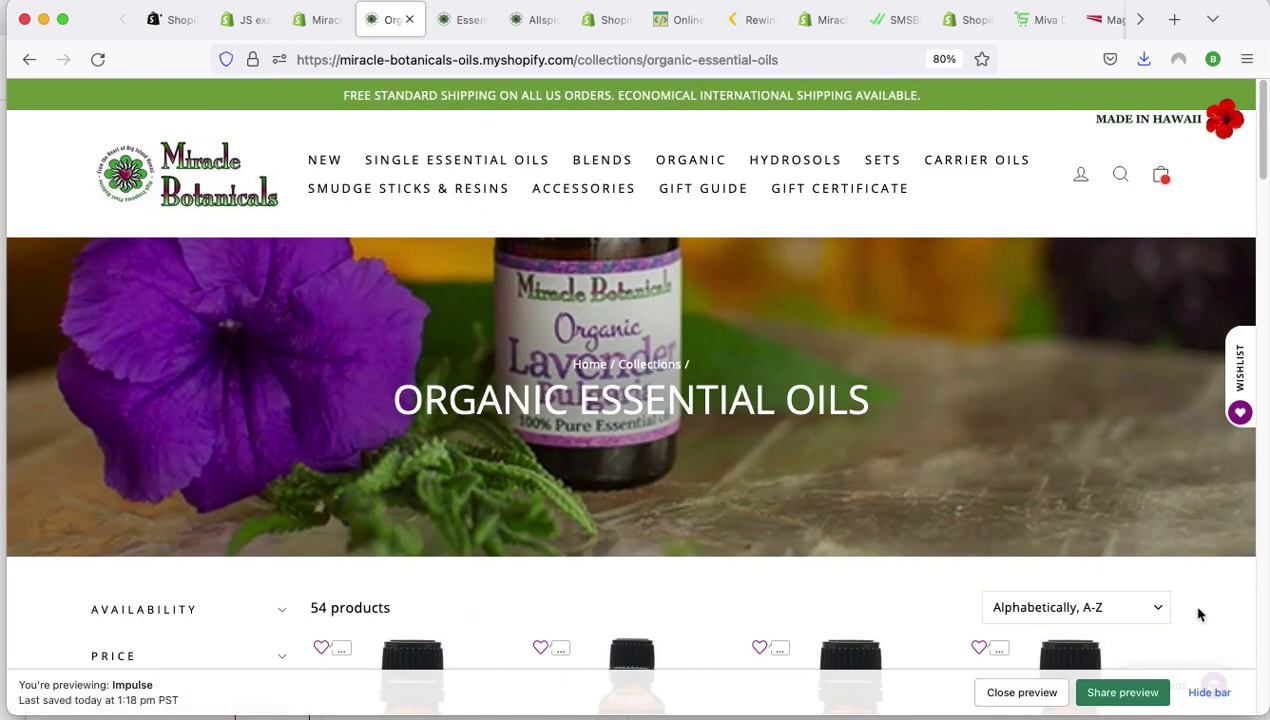
# Return from the storefront preview to the theme editor and cancel replacing the All Single Essential Oils collection.
pyautogui.moveTo(1262, 703)
pyautogui.mouseDown()
pyautogui.moveTo(1077, 689)
pyautogui.moveTo(951, 701)
pyautogui.moveTo(1258, 712)
pyautogui.mouseUp()
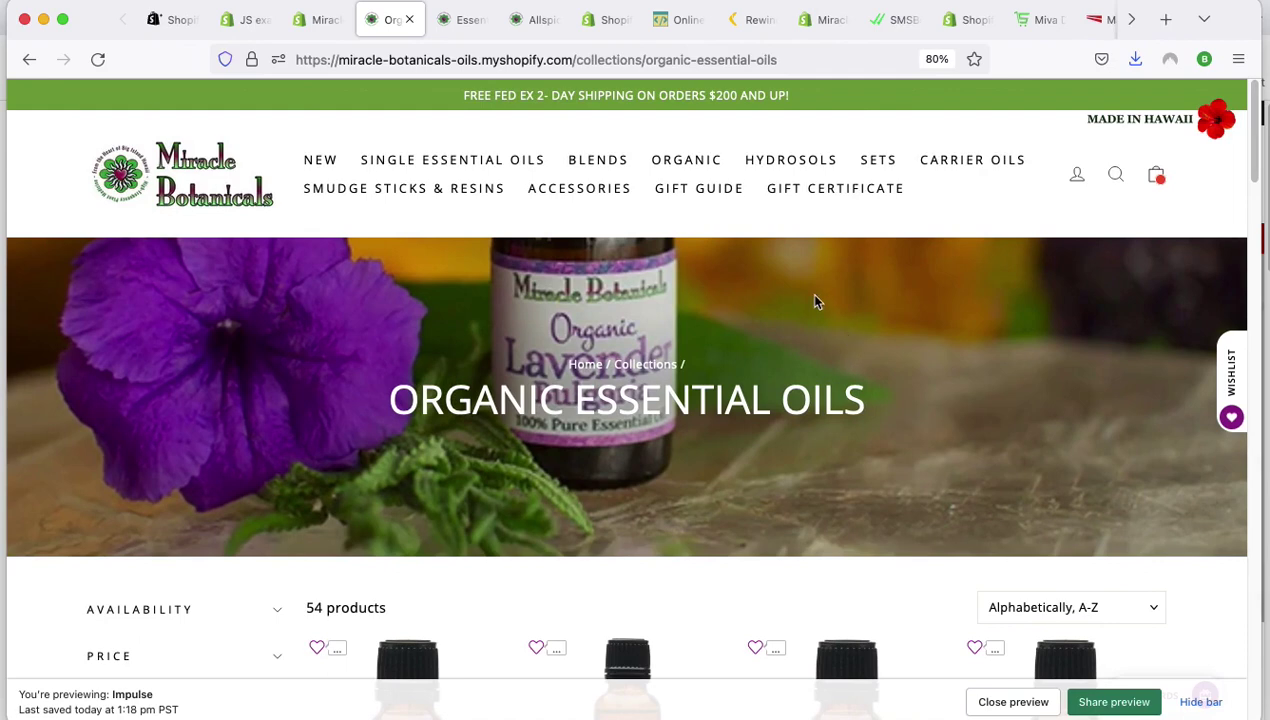
pyautogui.click(462, 22)
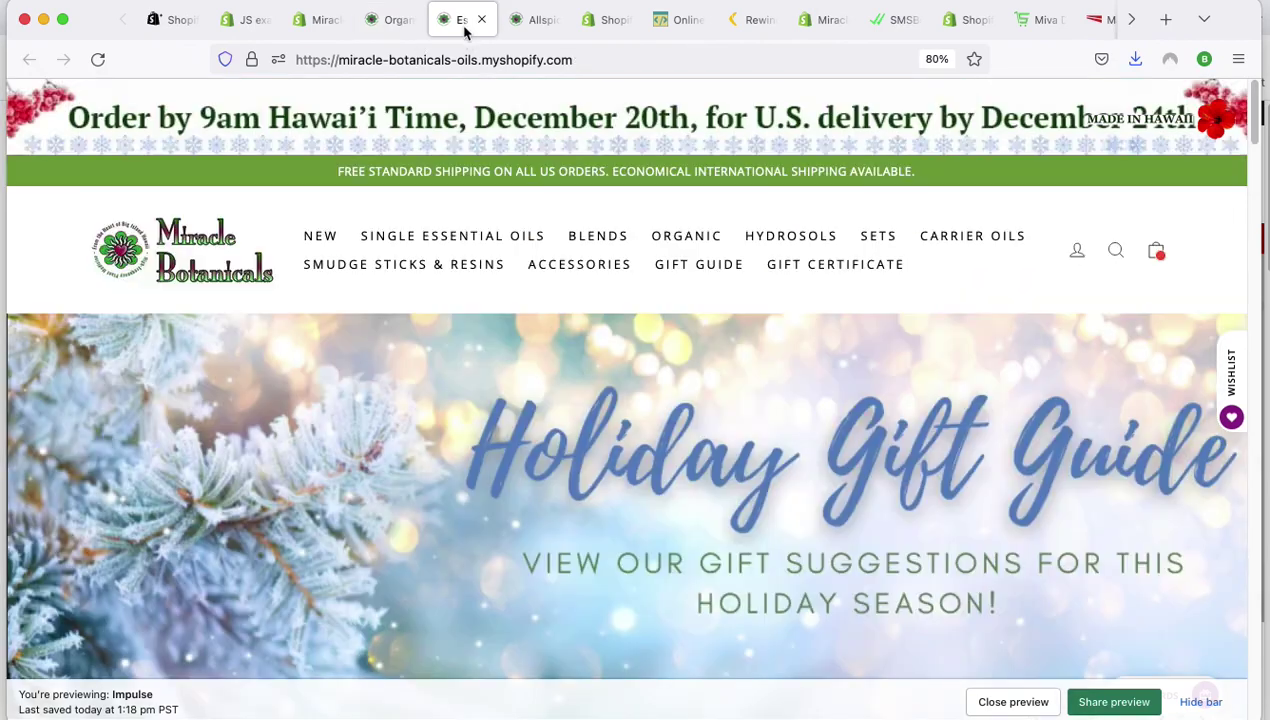
pyautogui.click(318, 28)
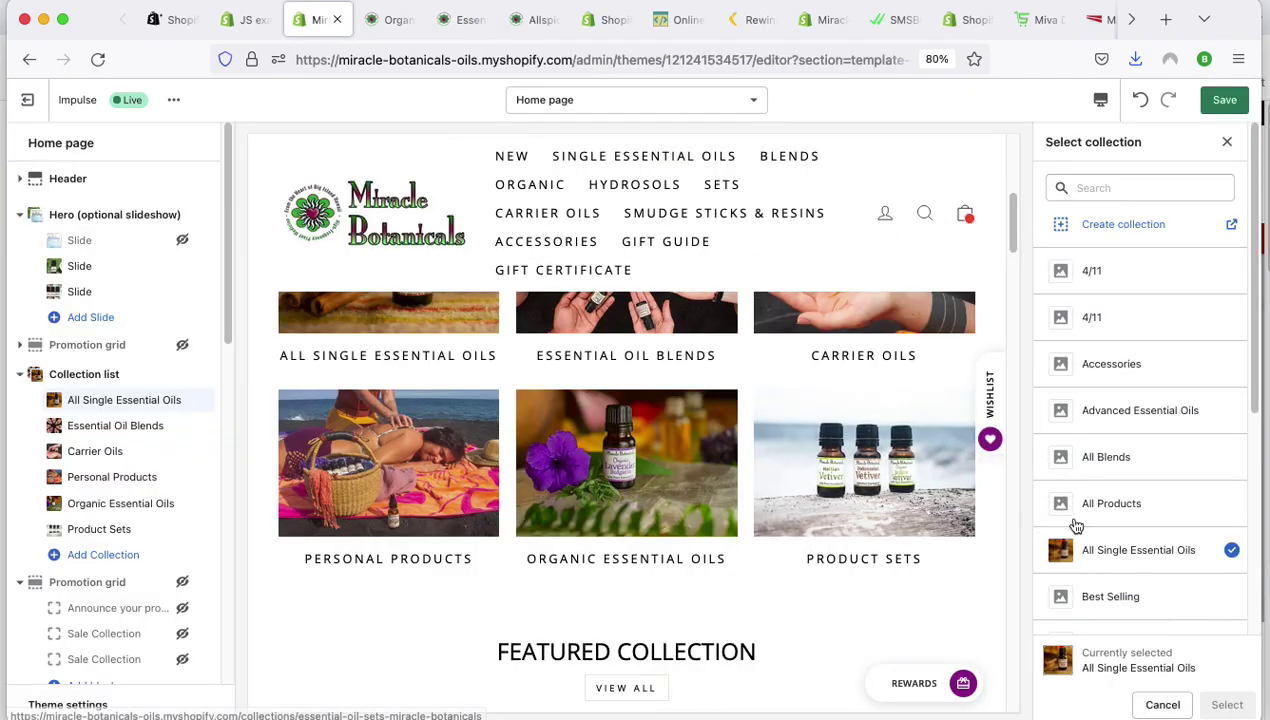
pyautogui.click(1164, 705)
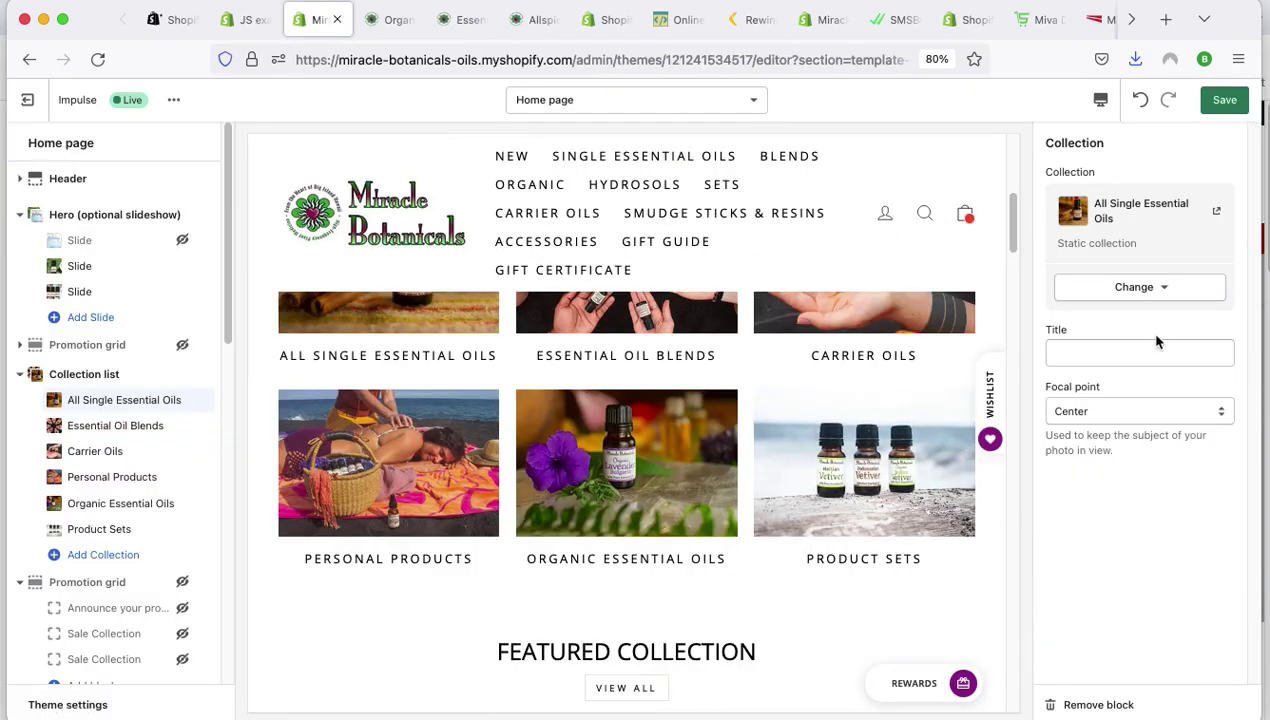
# Try the custom titles "wwwww" and "SINGLE ESSENTI" on the All Single Essential Oils block, clearing the title after each.
pyautogui.click(1105, 357)
pyautogui.write('wwwwww')
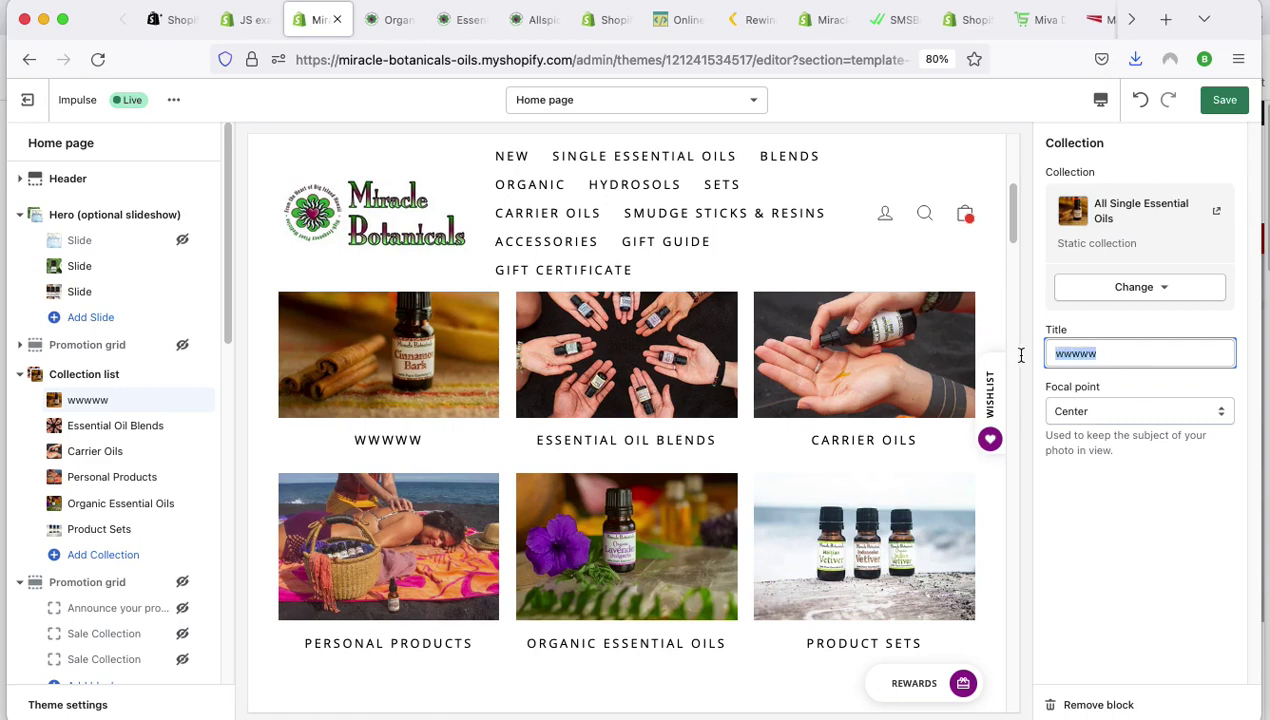
pyautogui.press('BackSpace')
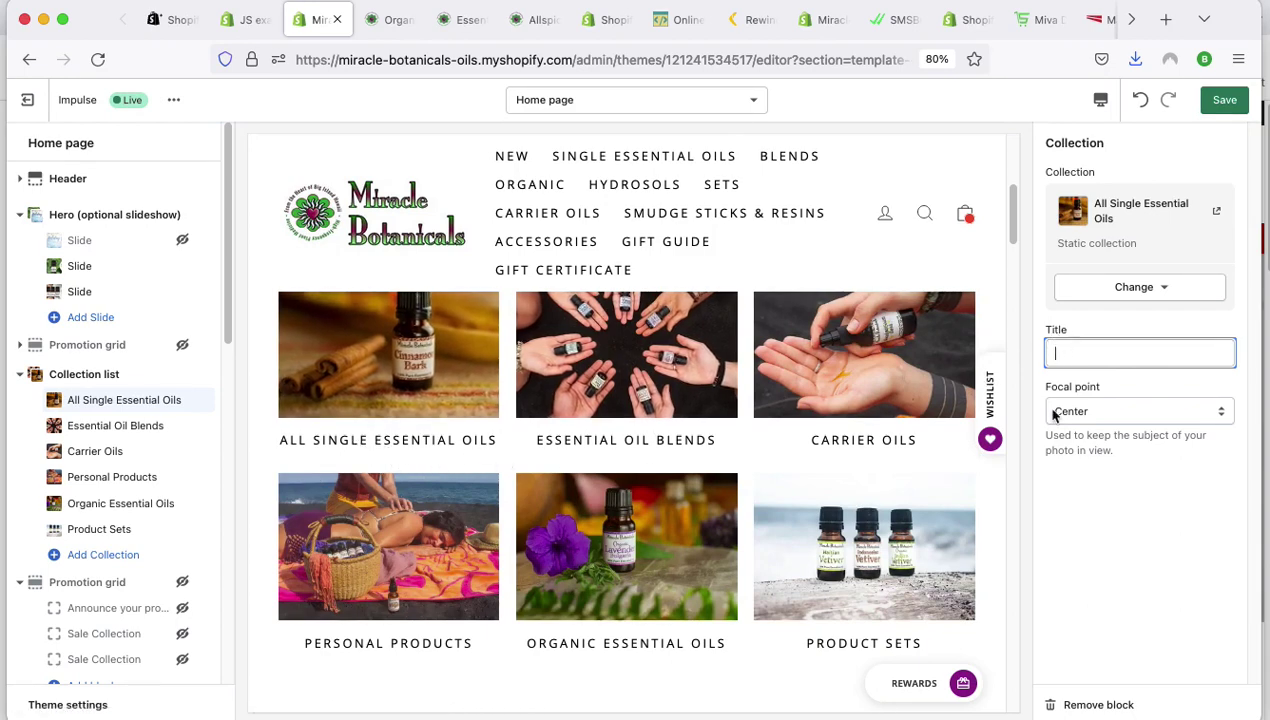
pyautogui.write('SINGLE ESSENTI')
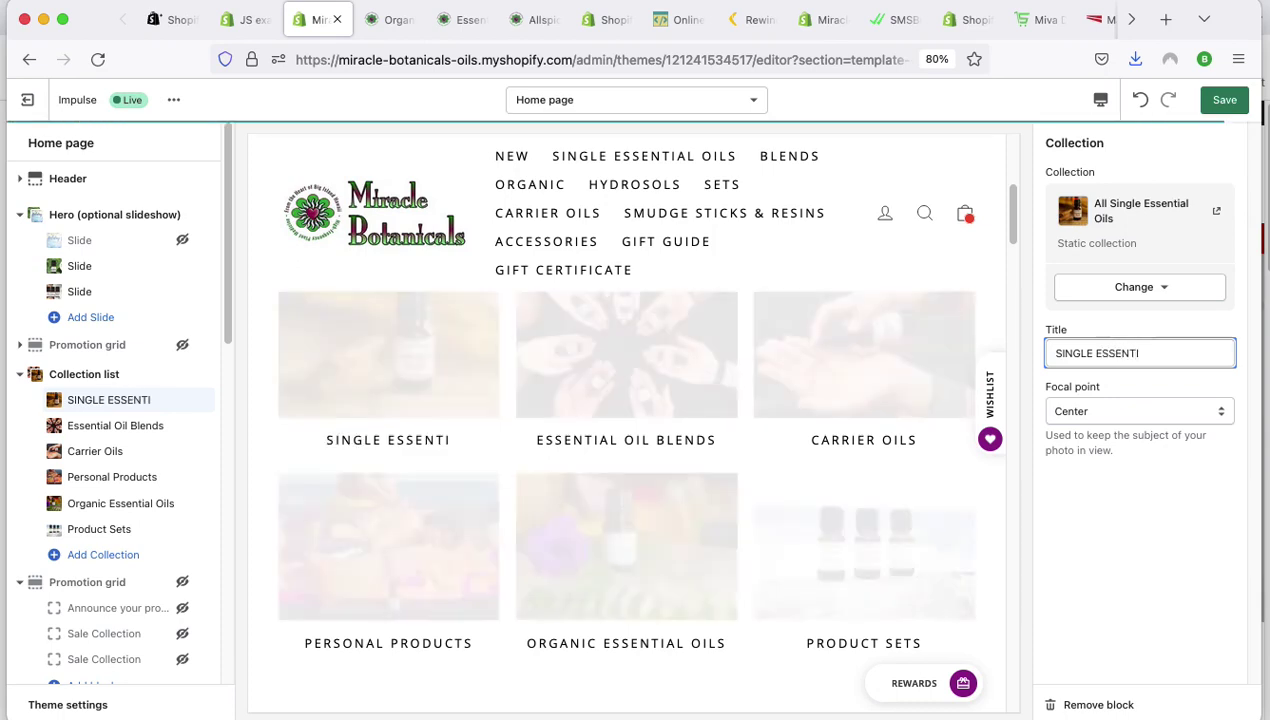
pyautogui.press('BackSpace')
pyautogui.press('BackSpace')
pyautogui.press('BackSpace')
pyautogui.press('BackSpace')
pyautogui.press('BackSpace')
pyautogui.press('BackSpace')
pyautogui.press('BackSpace')
pyautogui.press('BackSpace')
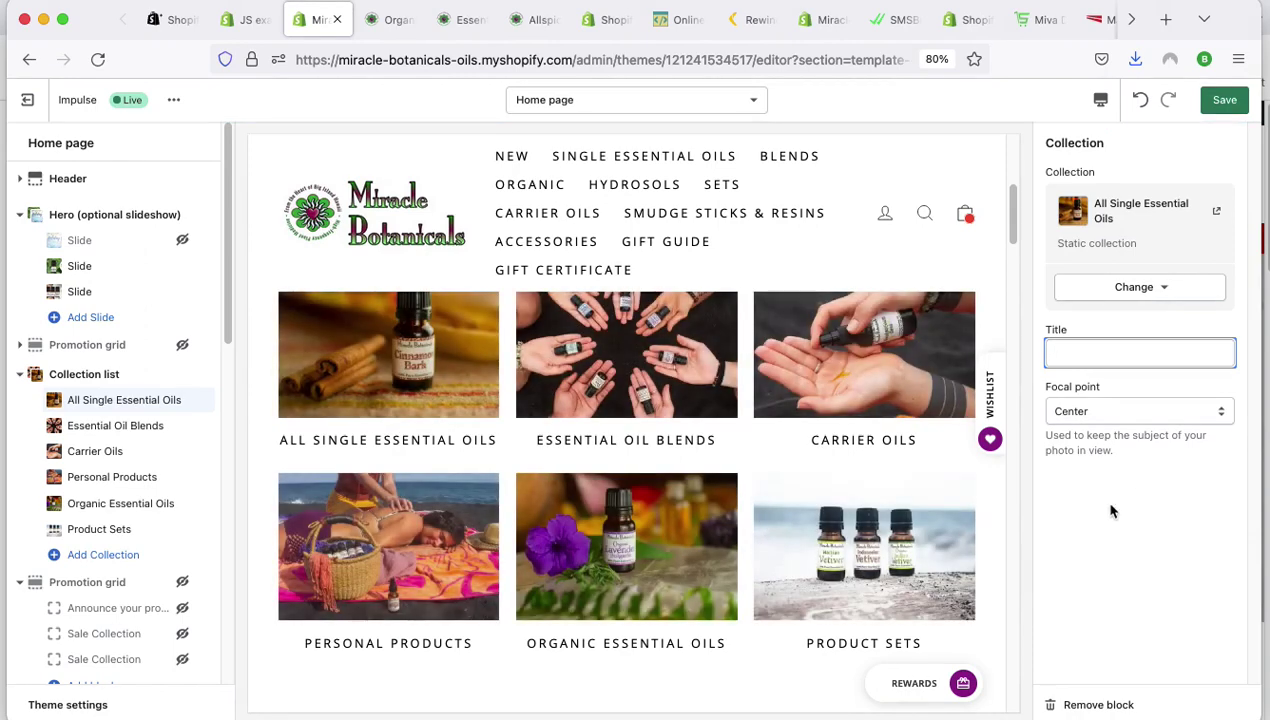
# Collapse the Collection list's blocks, and show the Promotion grid below it on the page before removing that grid.
pyautogui.scroll(-2, 595, 434)
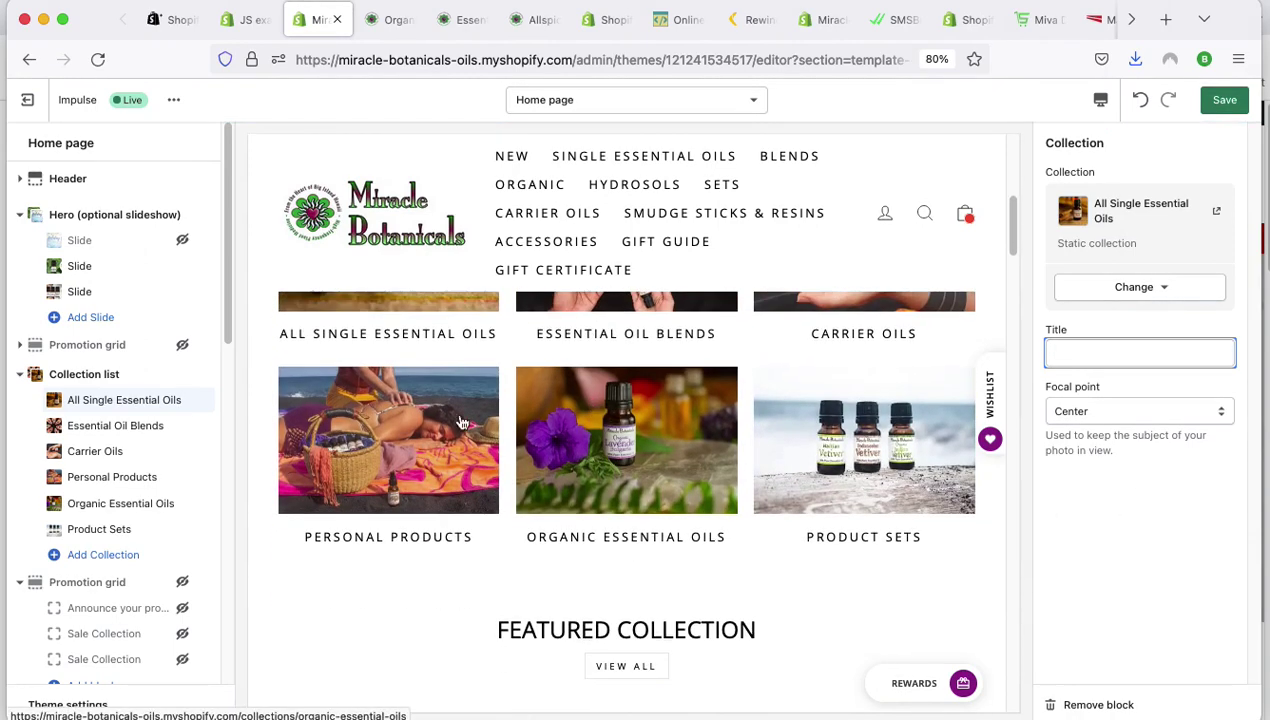
pyautogui.click(21, 376)
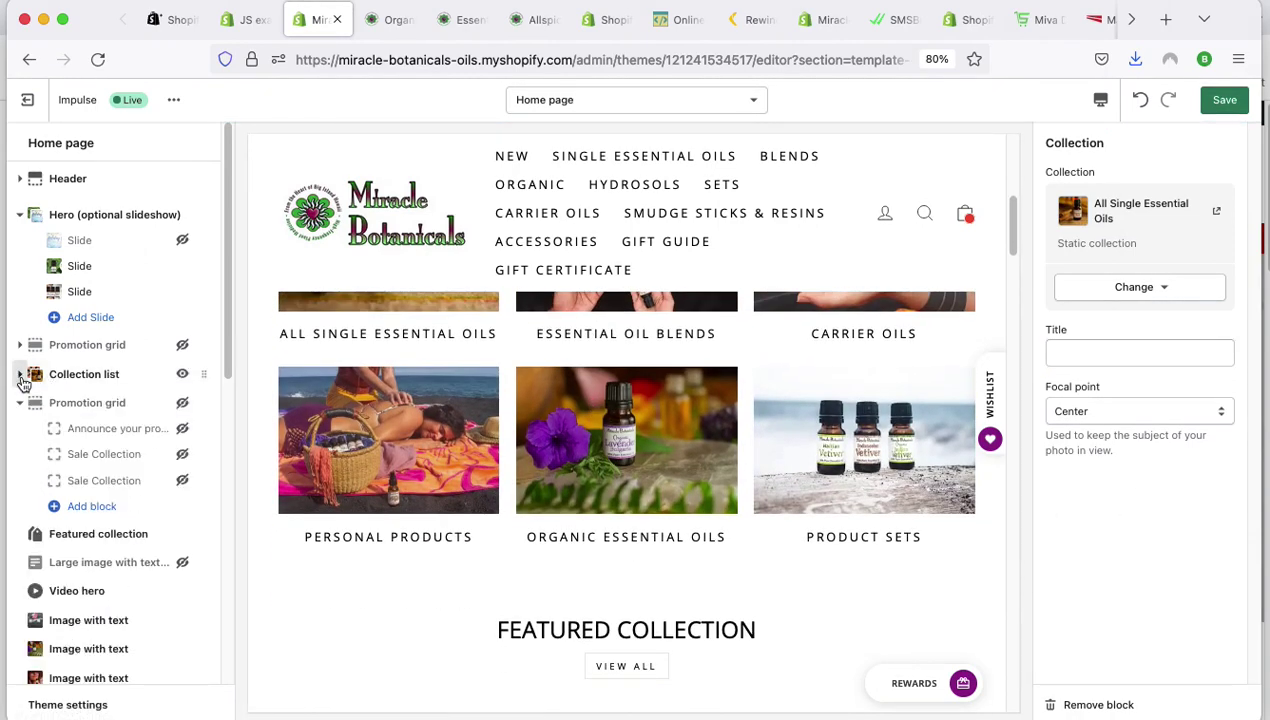
pyautogui.click(122, 402)
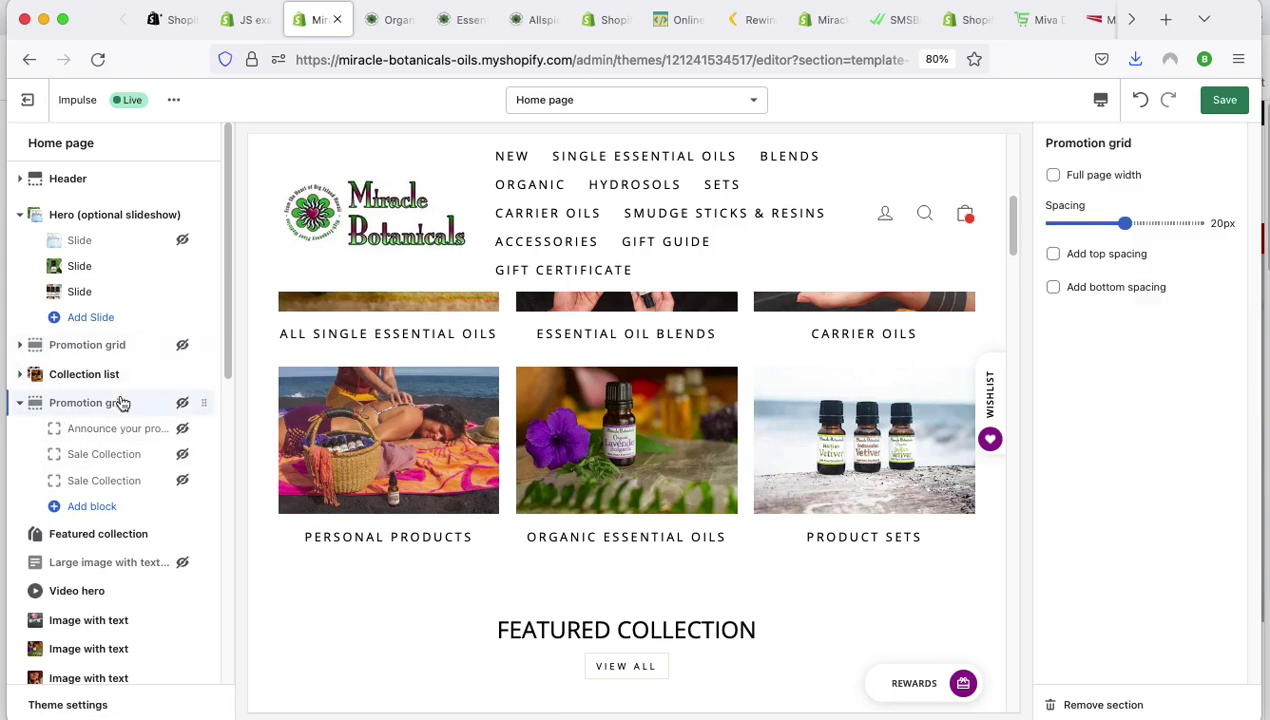
pyautogui.click(183, 403)
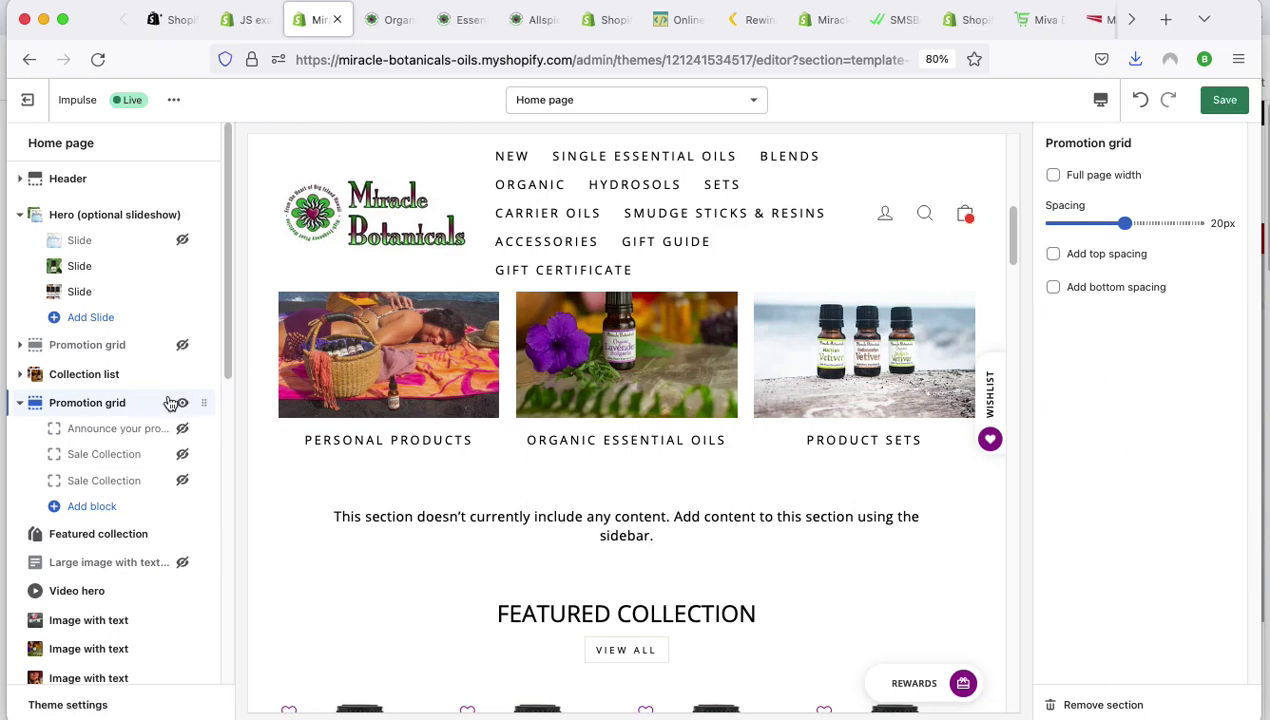
pyautogui.click(1100, 705)
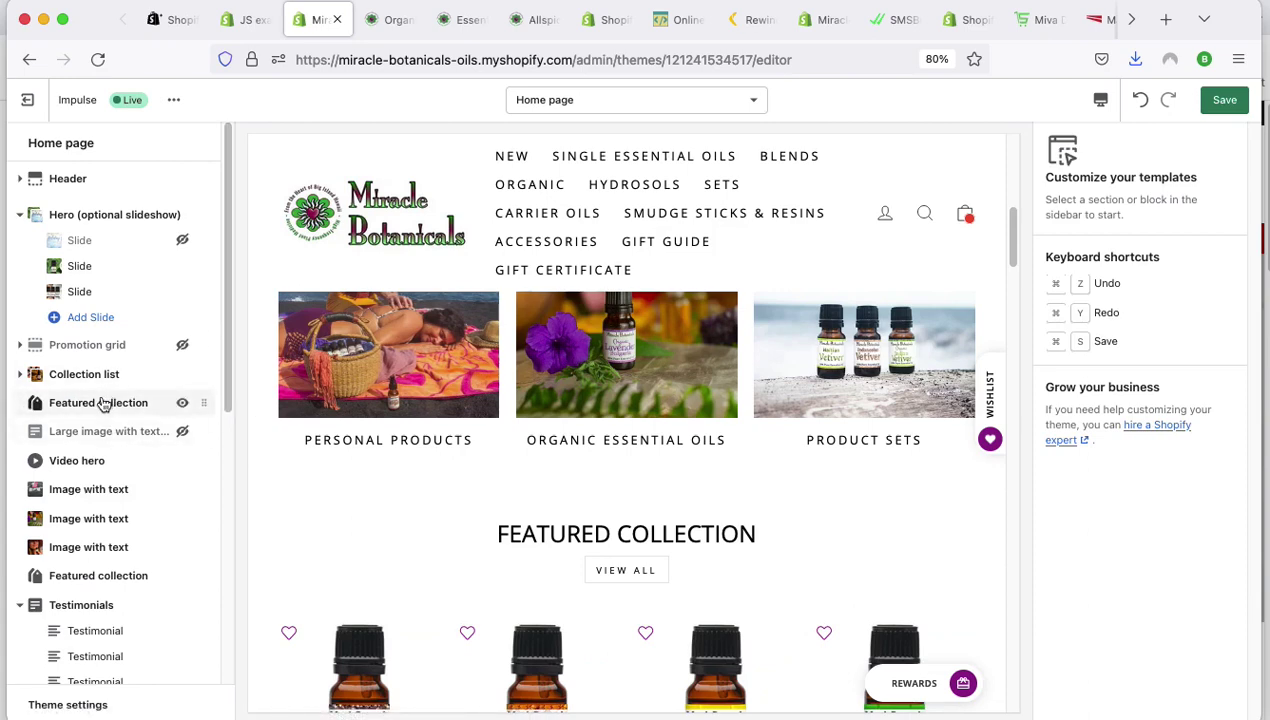
# Try 5 products per row in the Featured collection section below the Collection list, and set it back to 4.
pyautogui.click(72, 403)
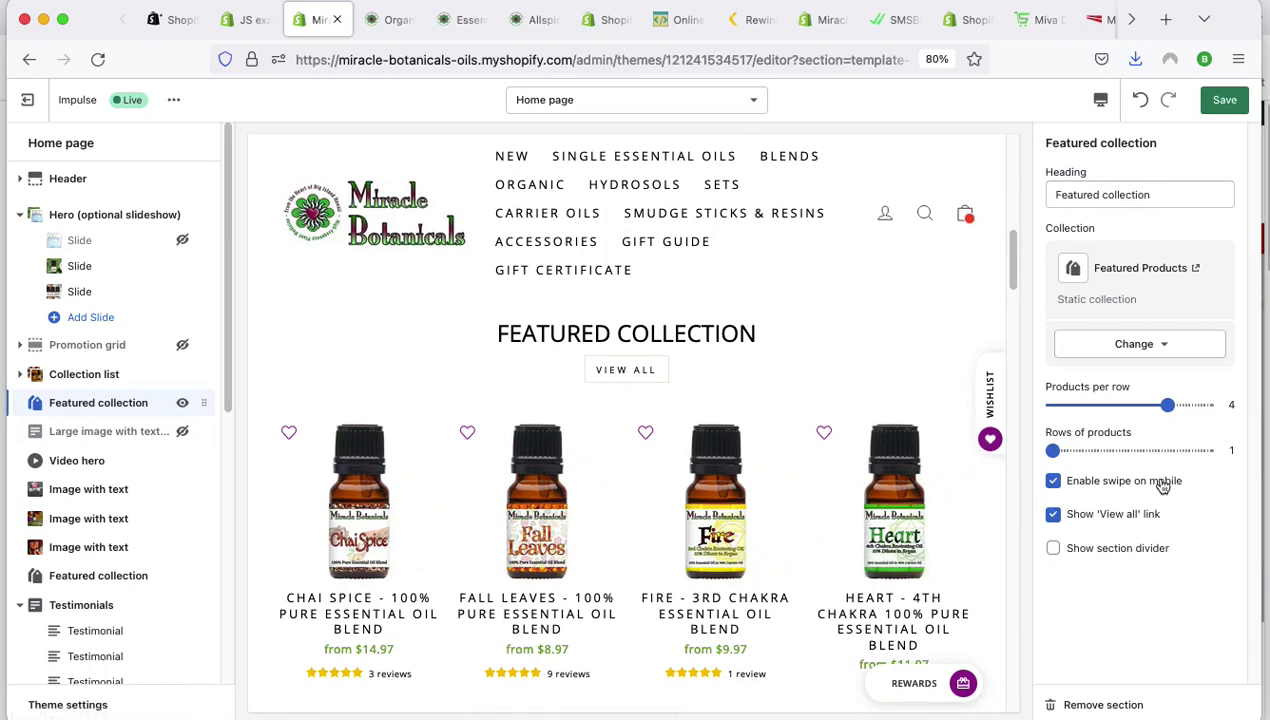
pyautogui.click(1199, 410)
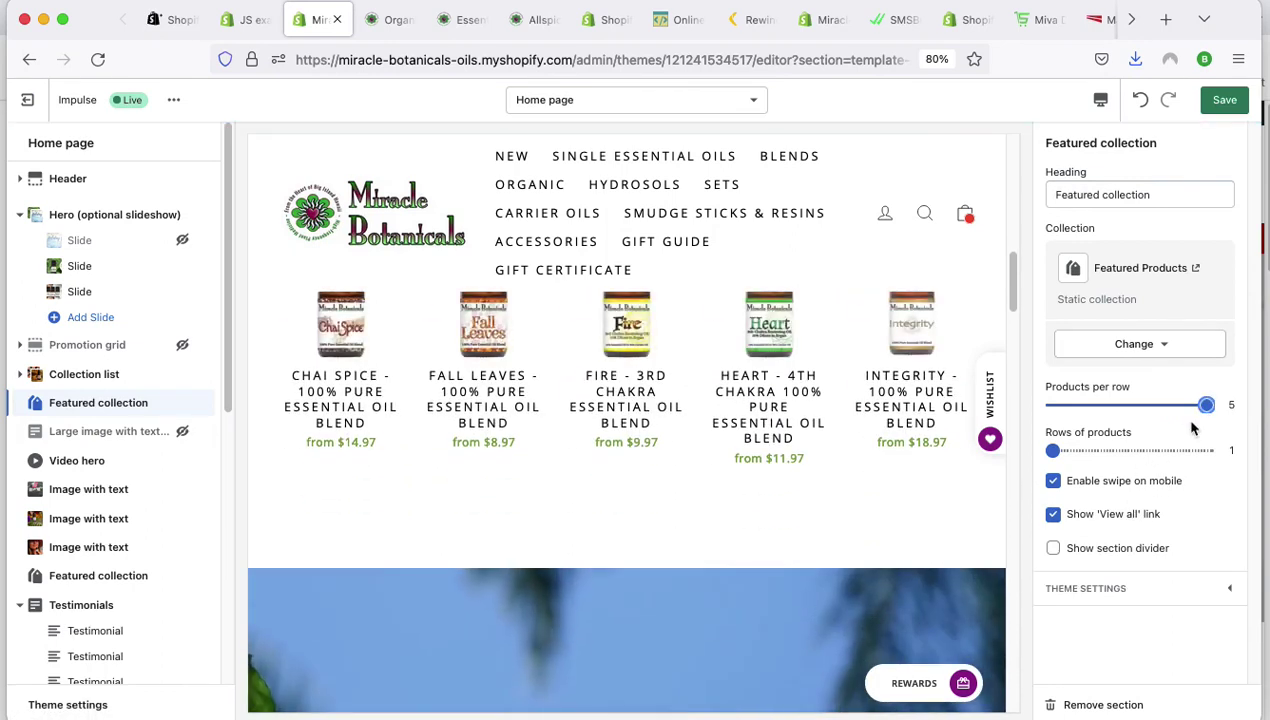
pyautogui.moveTo(1134, 400)
pyautogui.mouseDown()
pyautogui.moveTo(1104, 409)
pyautogui.moveTo(1155, 407)
pyautogui.mouseUp()
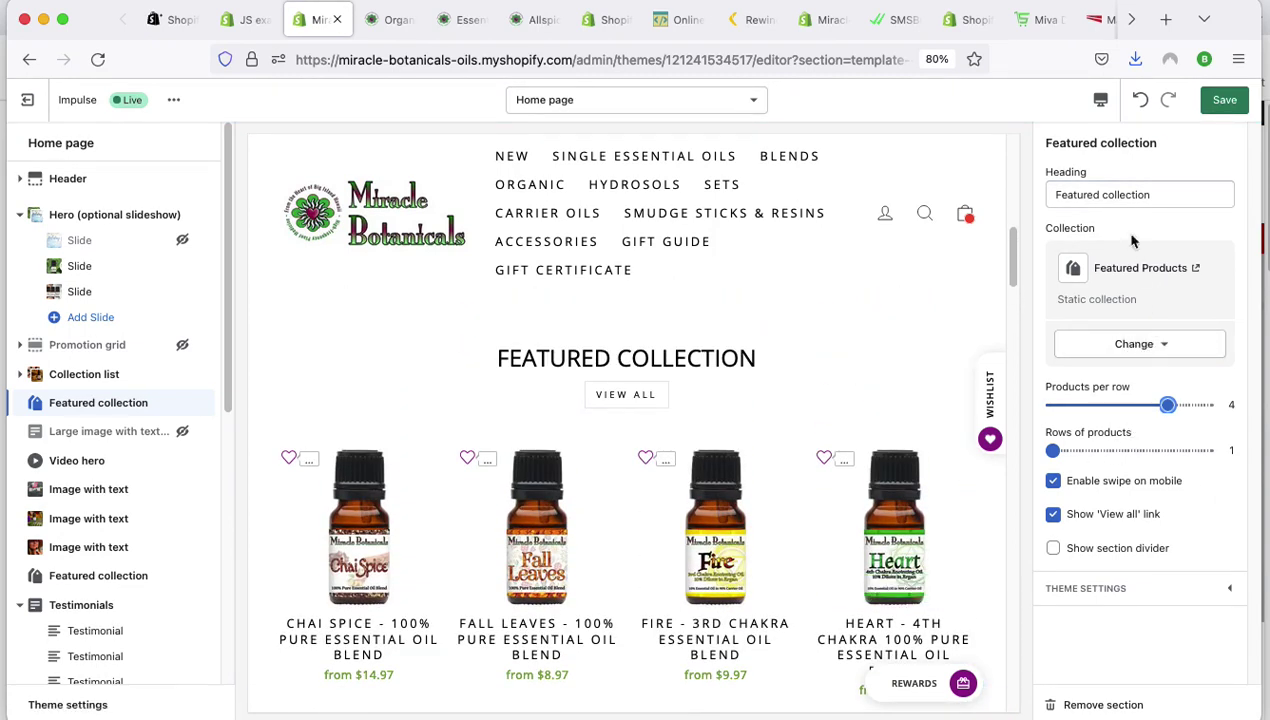
# Try changing the Featured collection section's heading to "Featured collections", and restore it to "Featured collection".
pyautogui.click(1131, 199)
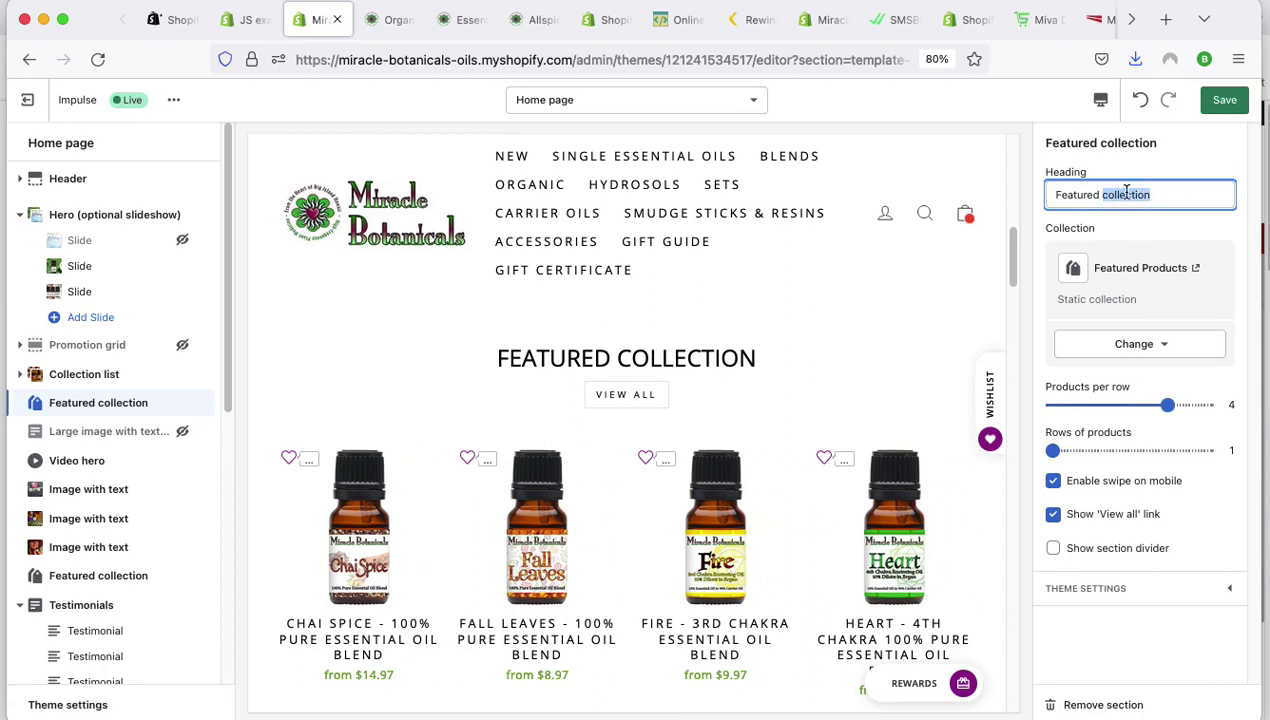
pyautogui.click(1156, 190)
pyautogui.write('sss')
pyautogui.press('BackSpace')
pyautogui.press('BackSpace')
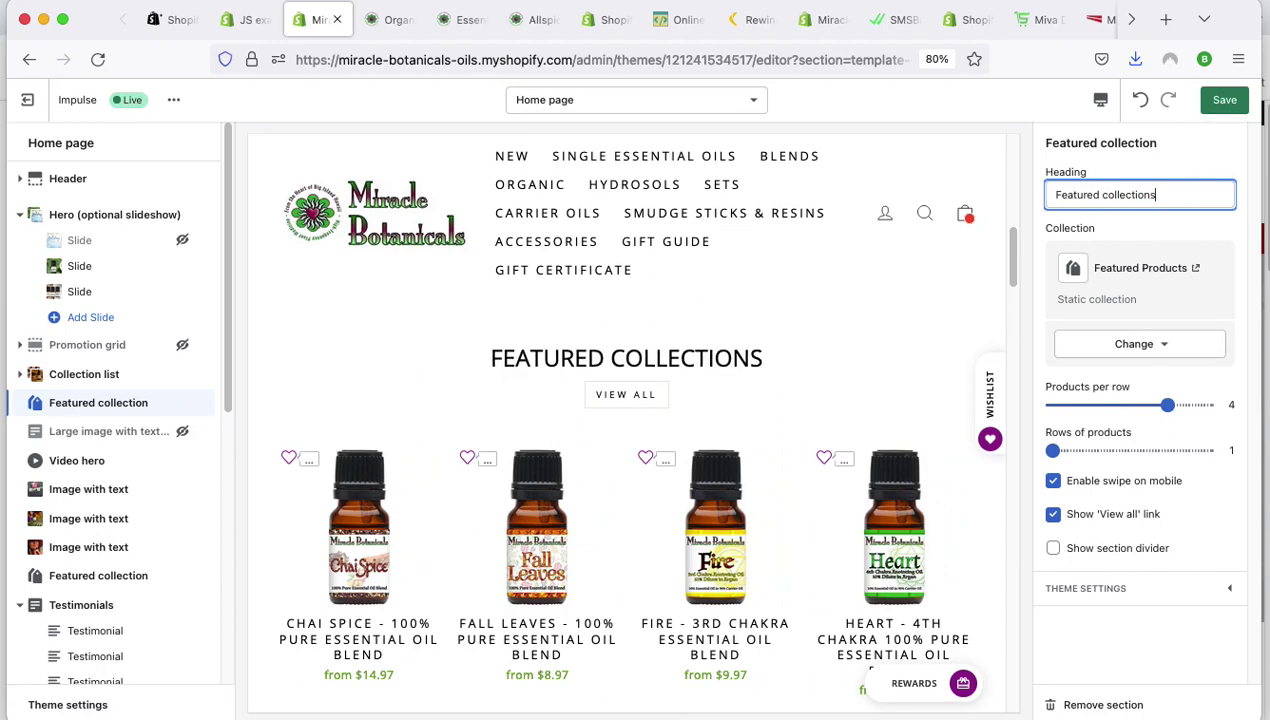
pyautogui.press('BackSpace')
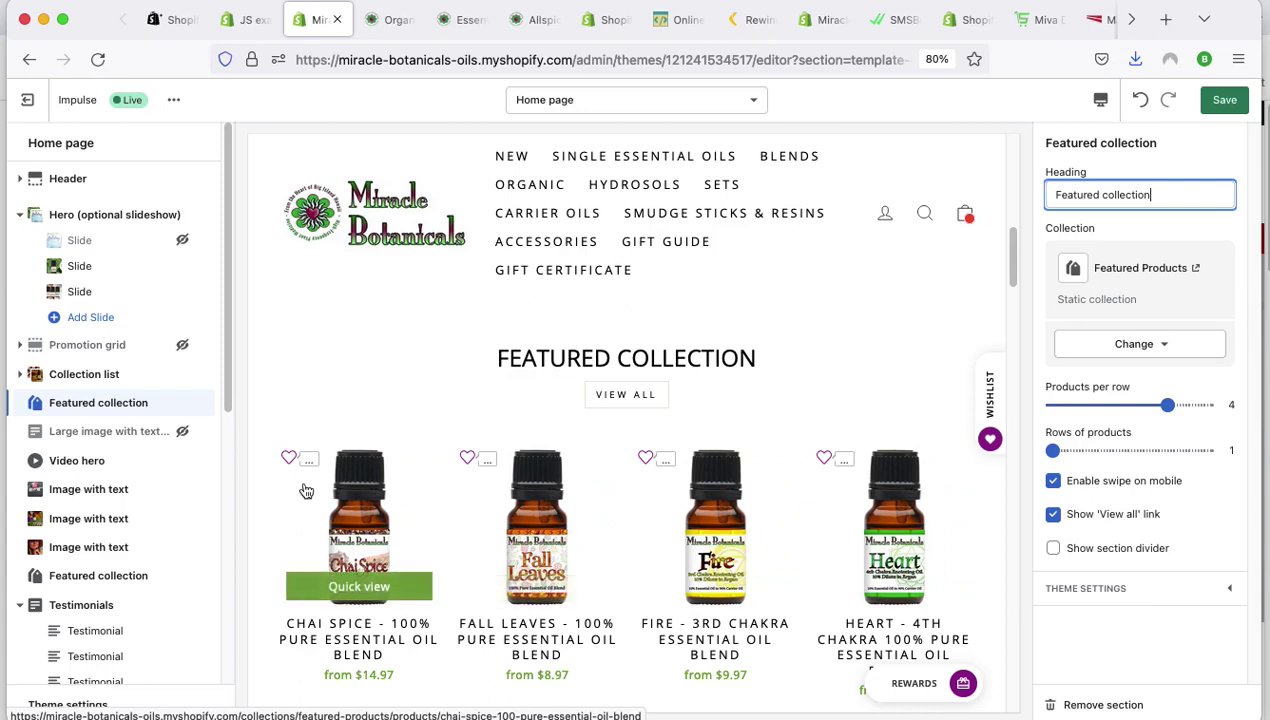
# Show the Large image with text box section temporarily, look through its content and layout settings, and hide it again.
pyautogui.click(181, 433)
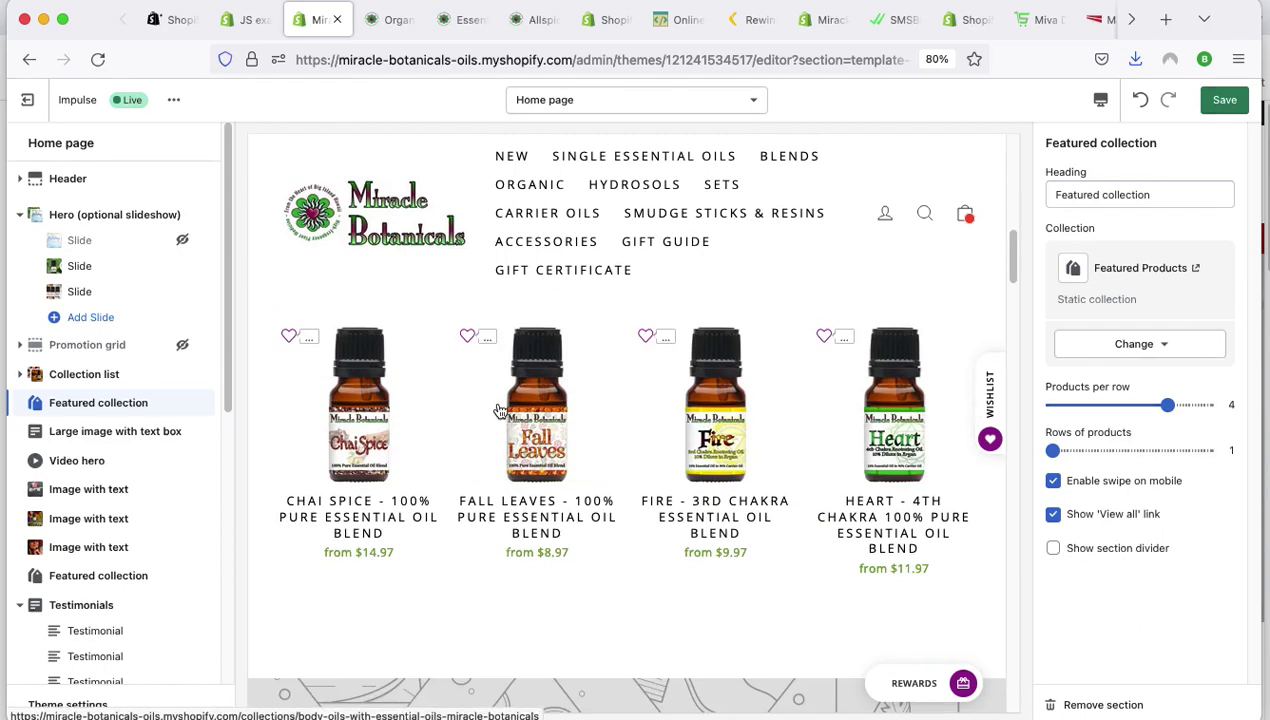
pyautogui.scroll(-3, 499, 411)
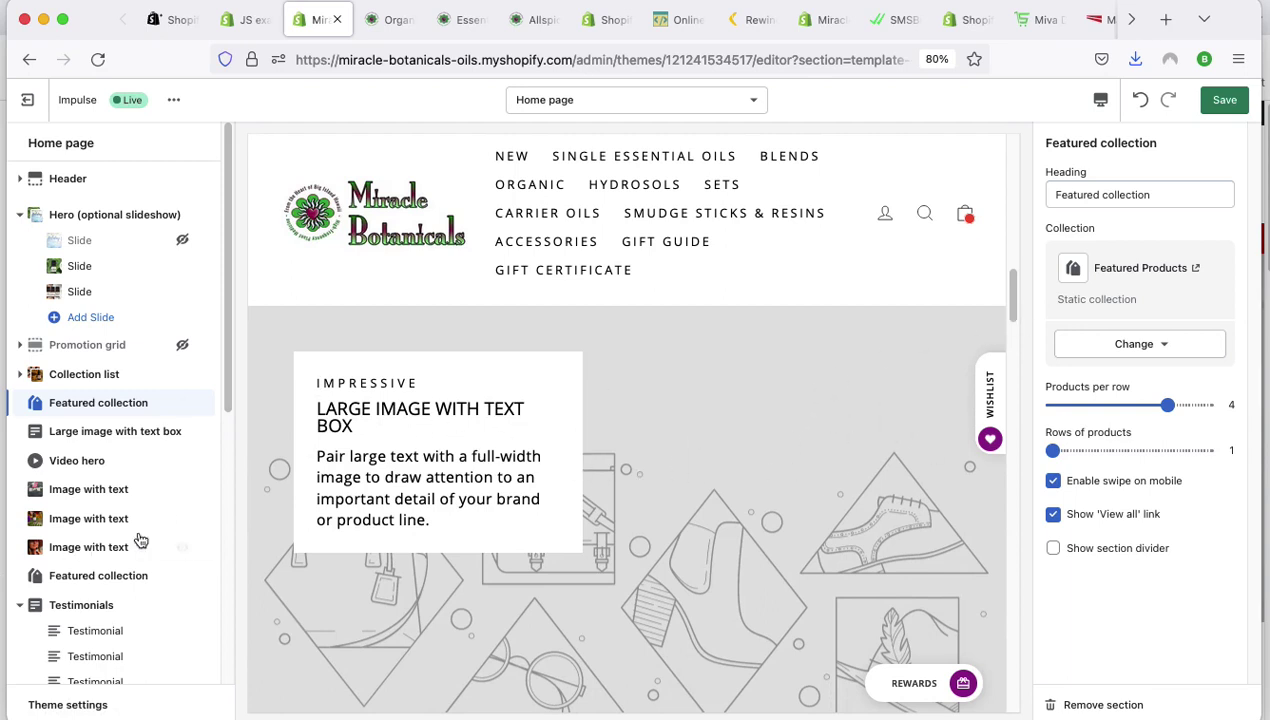
pyautogui.click(131, 435)
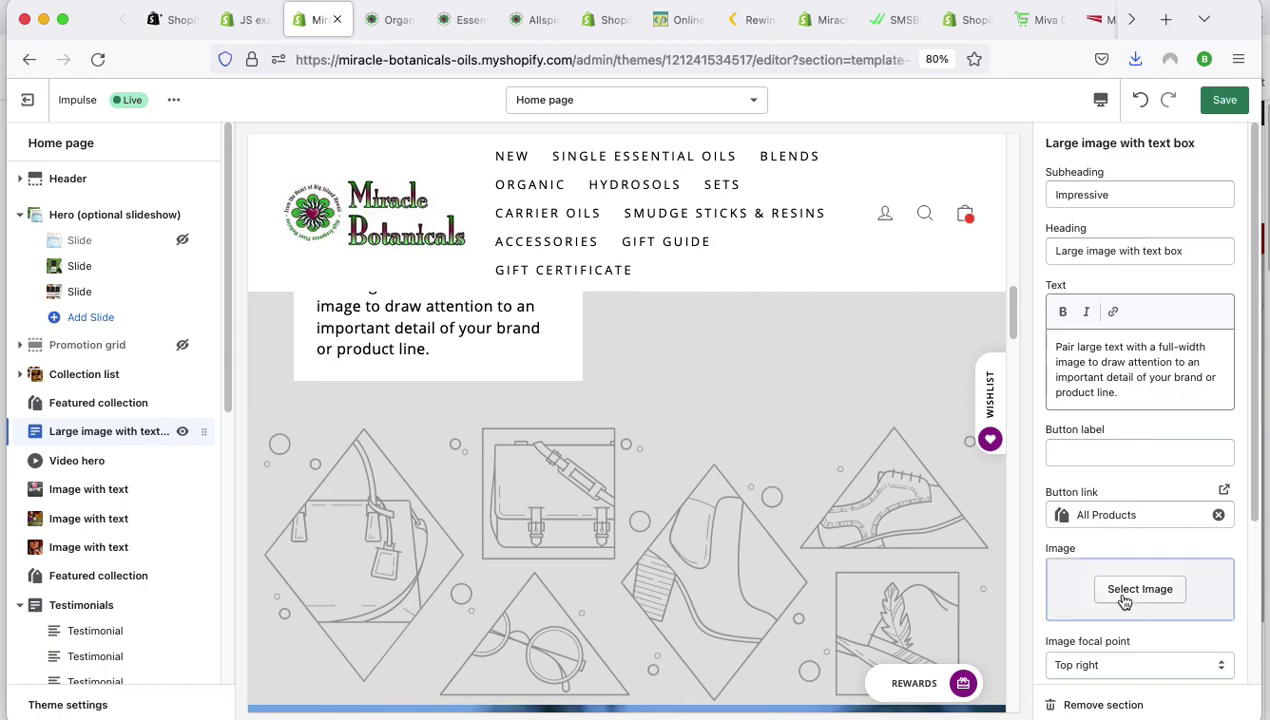
pyautogui.scroll(-3, 1125, 600)
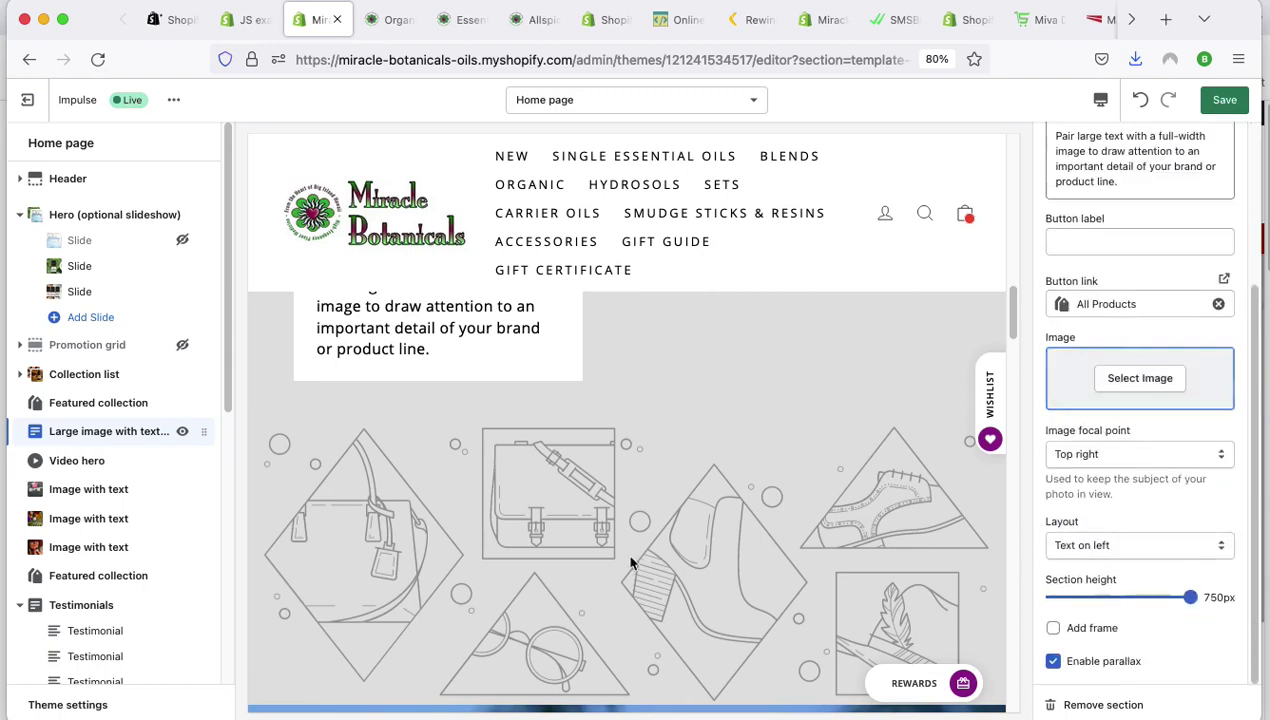
pyautogui.click(183, 432)
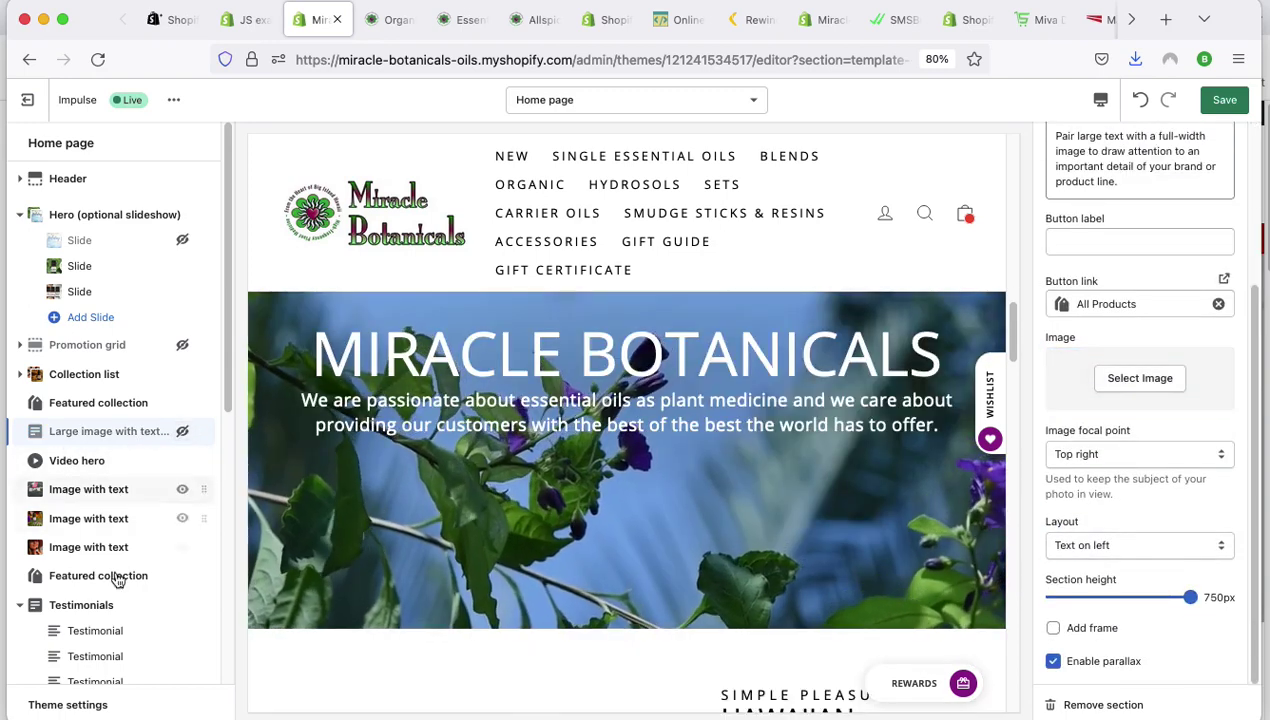
# Add a Featured product section at the end of the home page sections and look over its placeholder content.
pyautogui.scroll(-8, 125, 500)
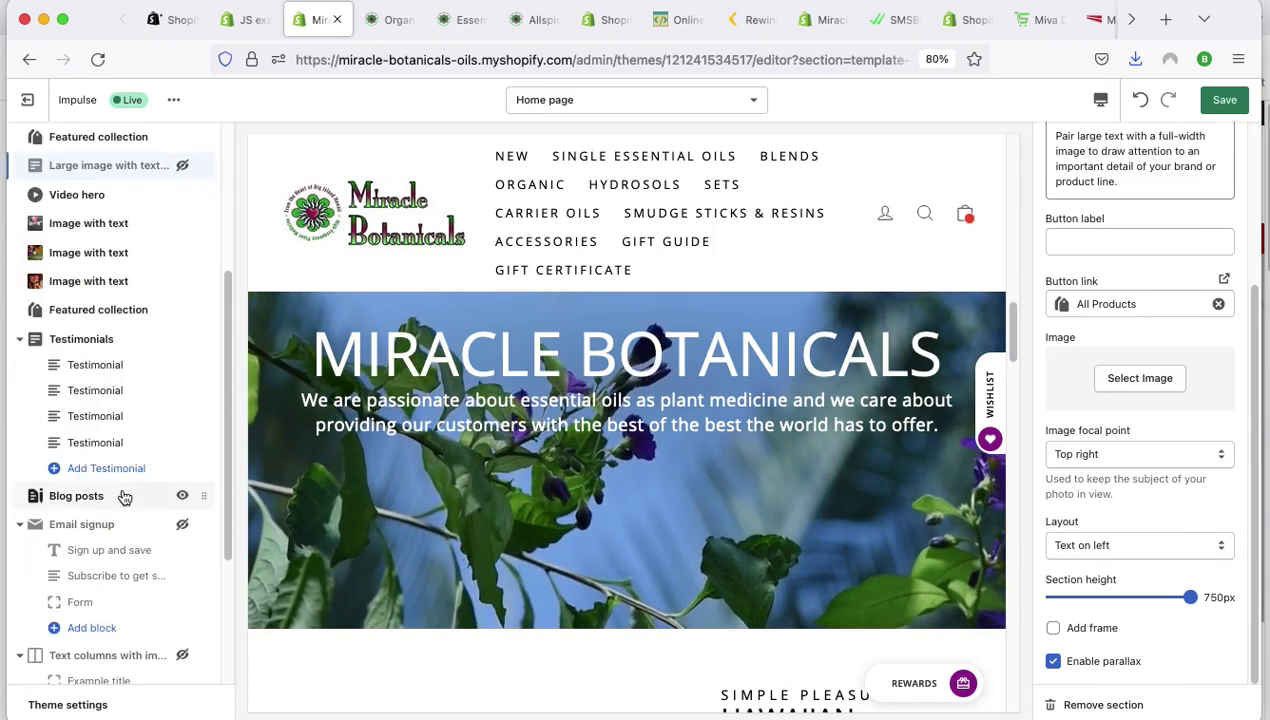
pyautogui.scroll(-2, 122, 620)
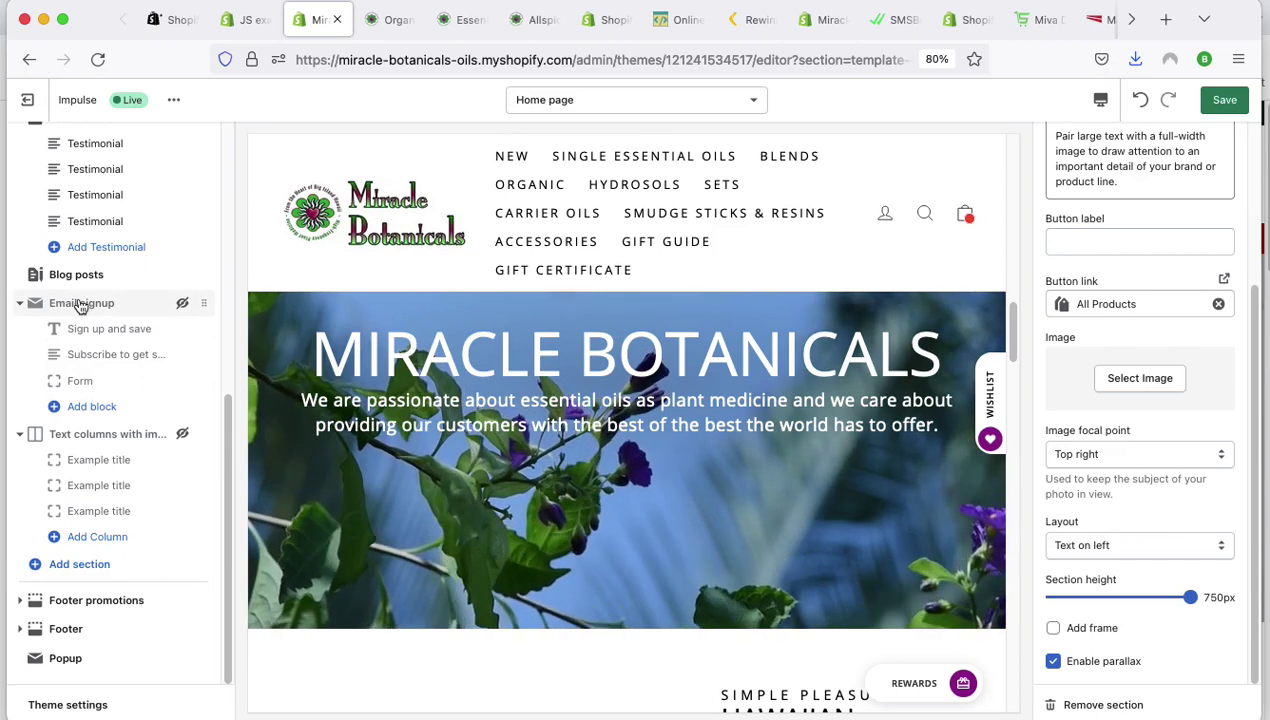
pyautogui.scroll(1, 100, 423)
pyautogui.scroll(4, 100, 423)
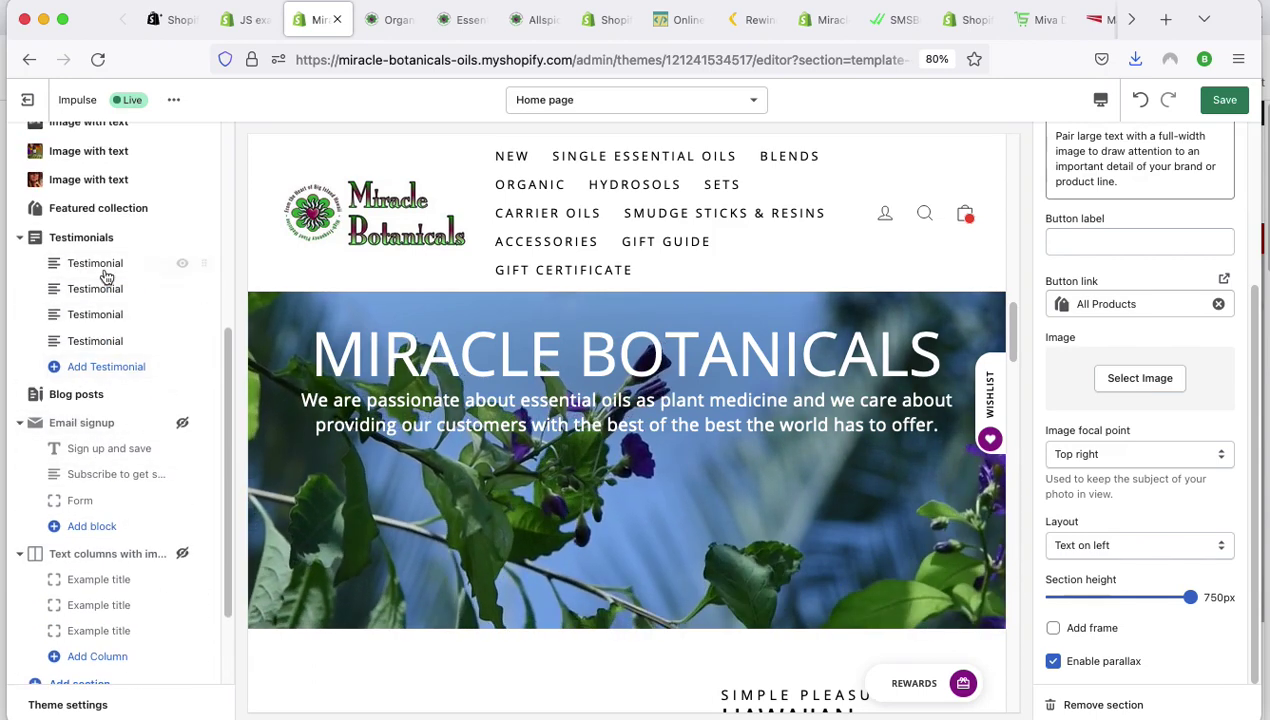
pyautogui.scroll(-3, 102, 360)
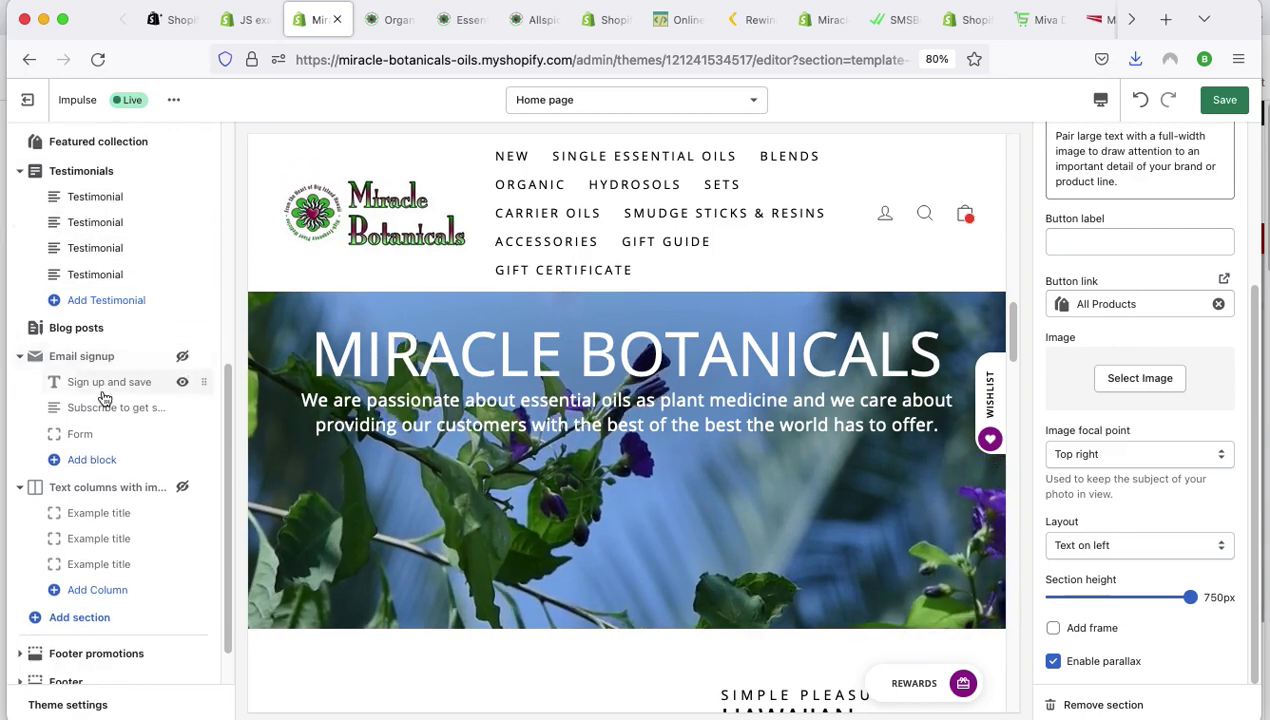
pyautogui.scroll(-2, 95, 420)
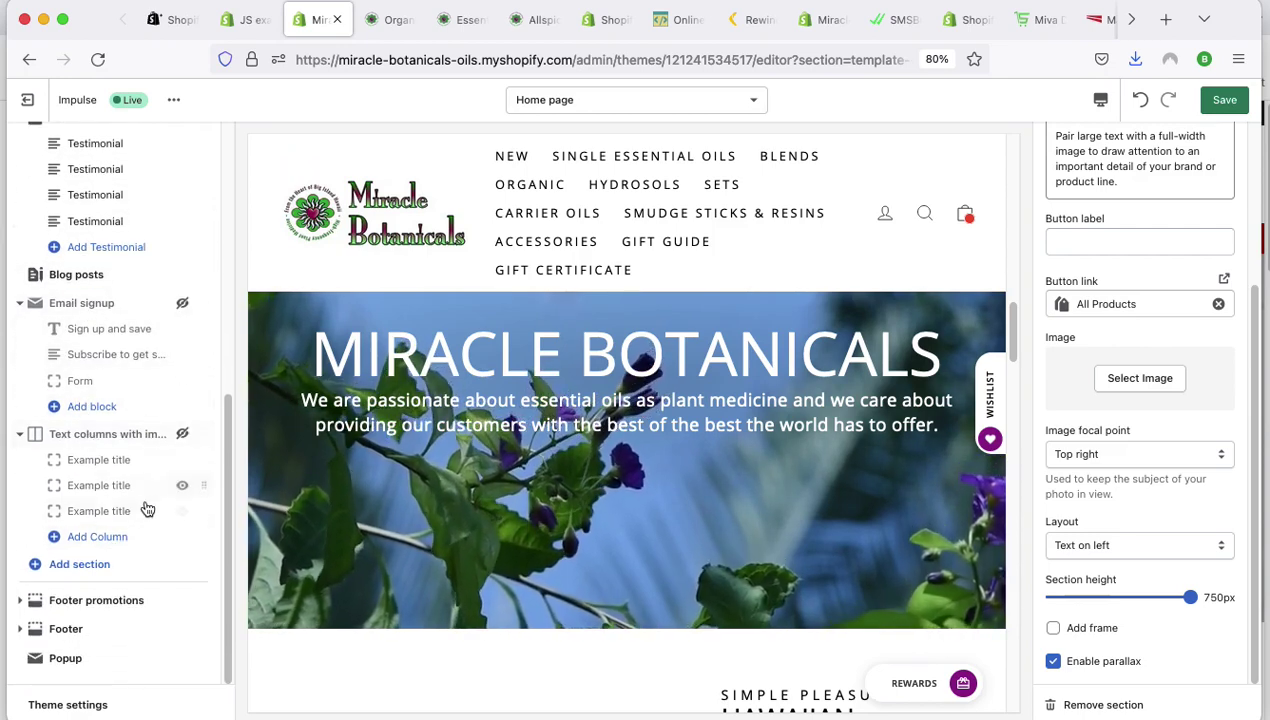
pyautogui.click(80, 566)
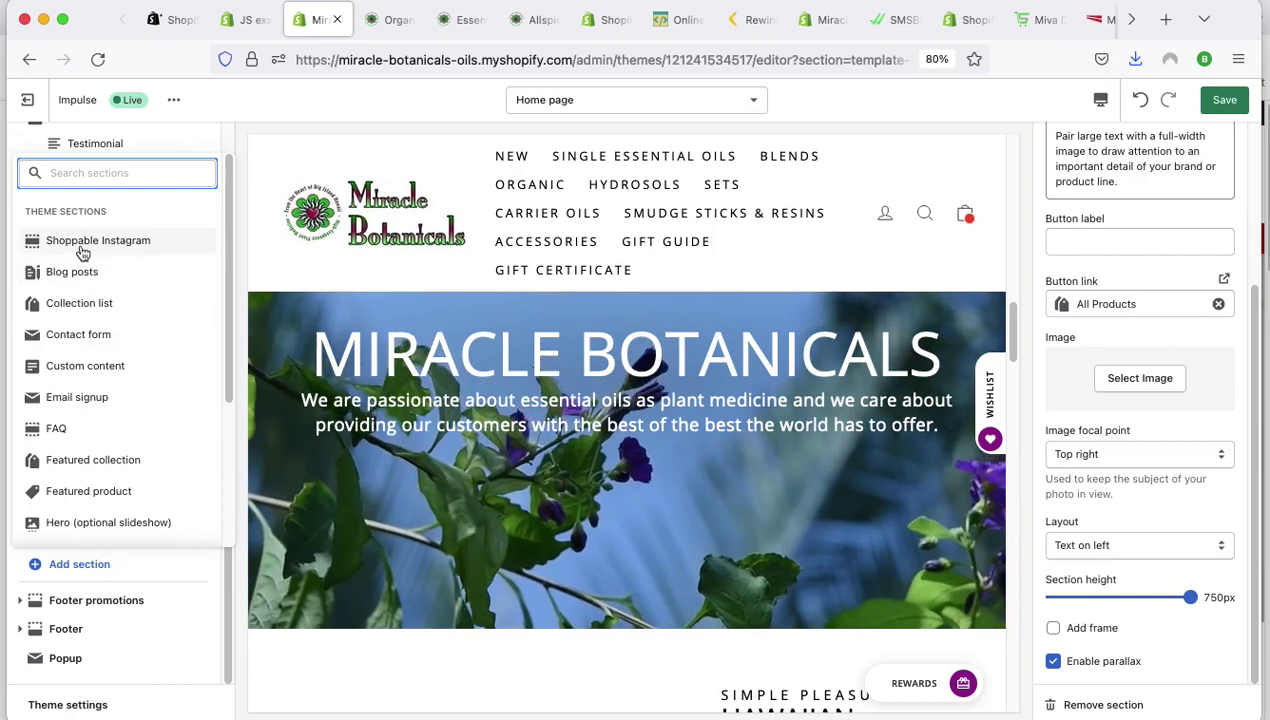
pyautogui.scroll(-3, 87, 410)
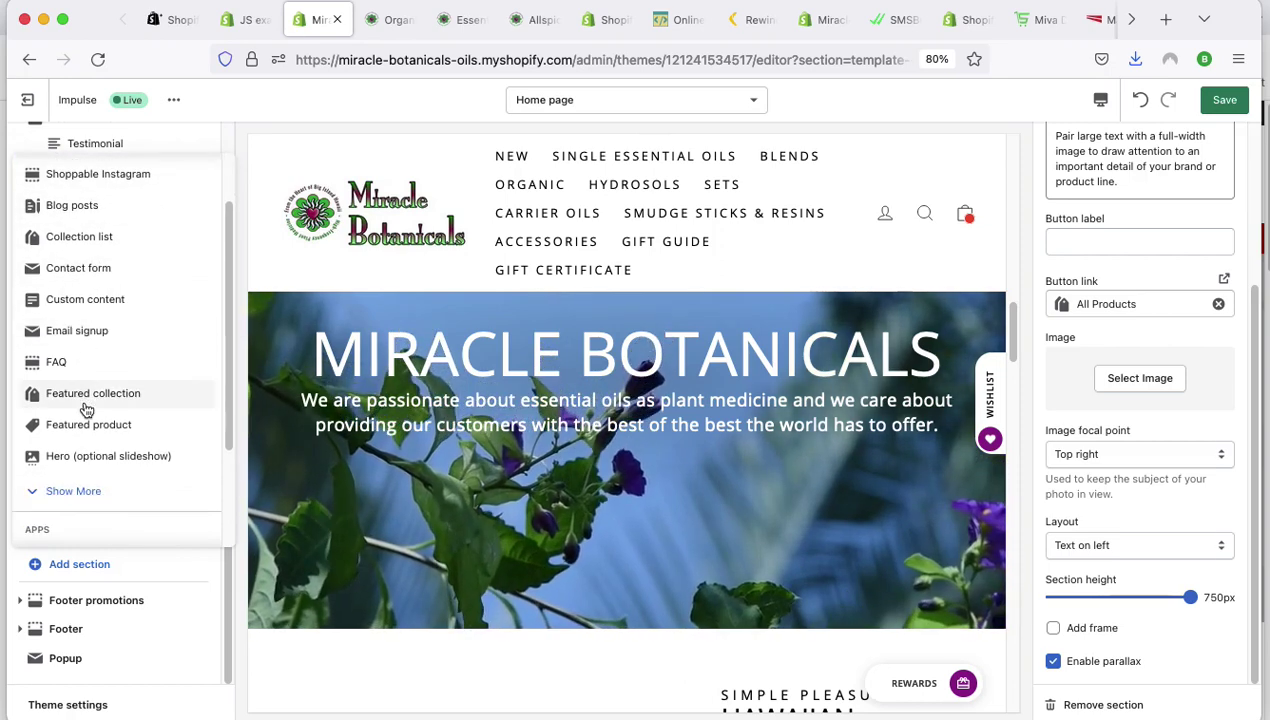
pyautogui.click(80, 424)
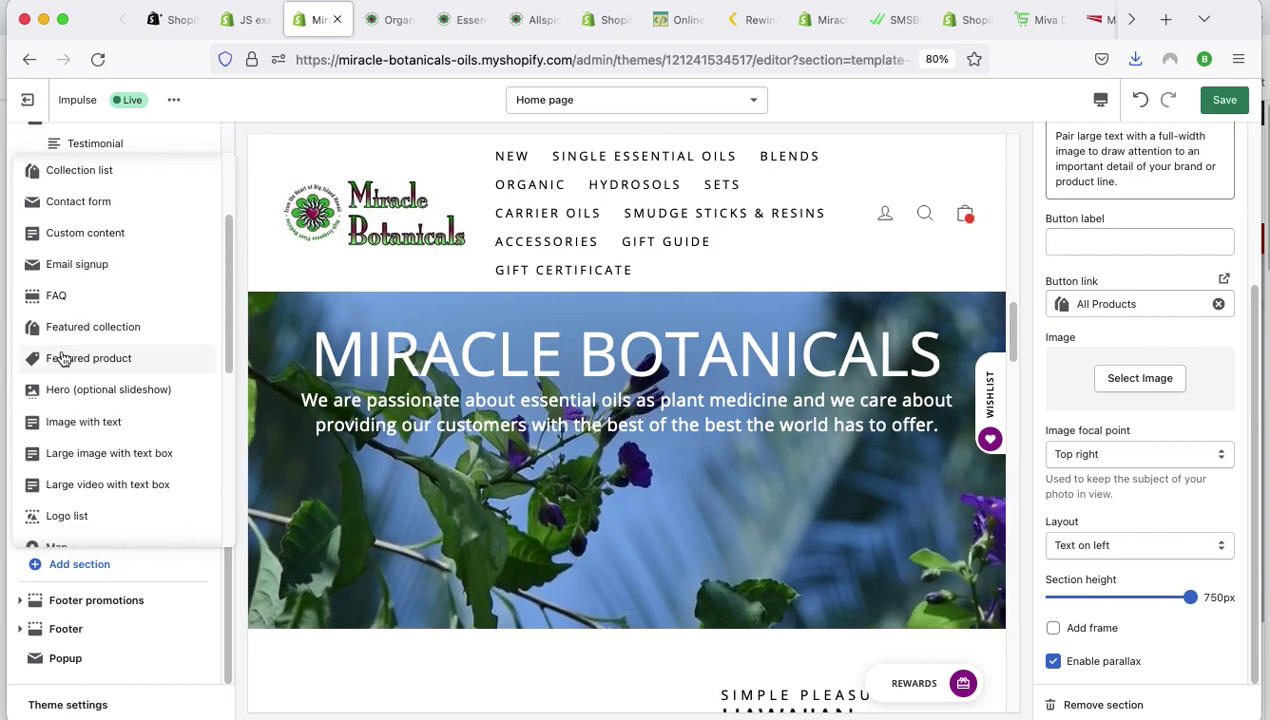
pyautogui.click(75, 360)
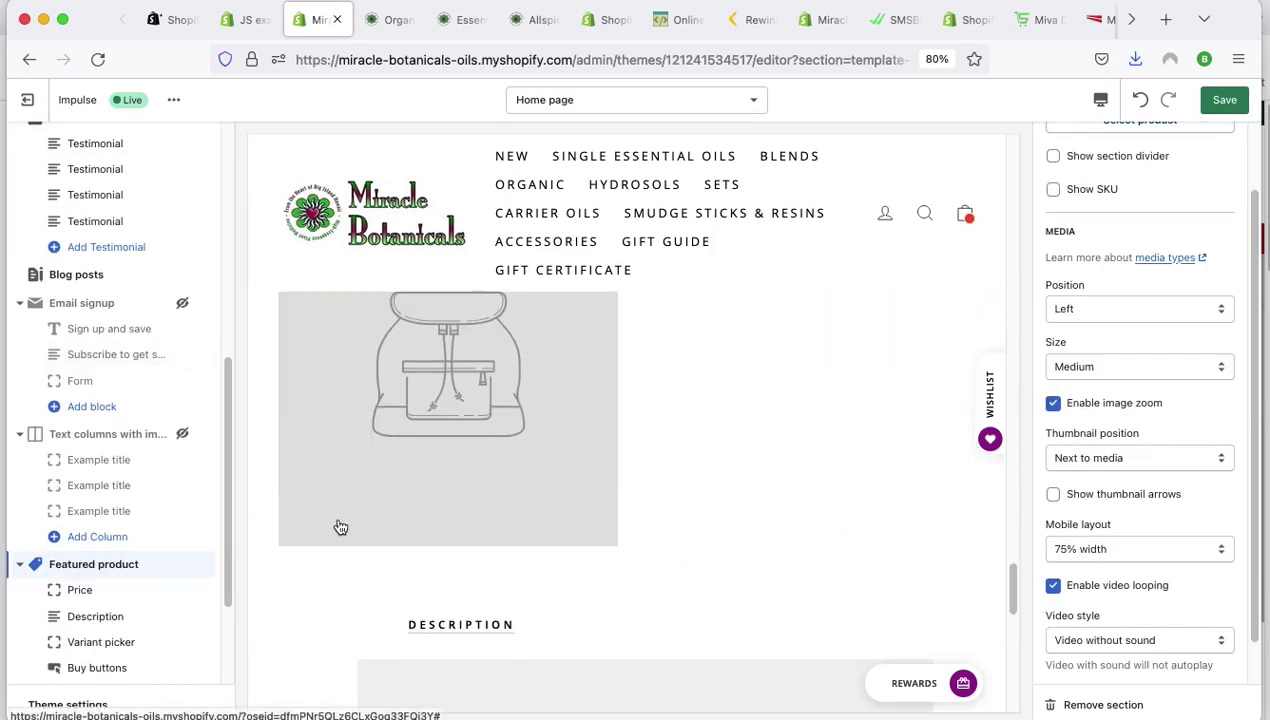
pyautogui.scroll(-6, 397, 547)
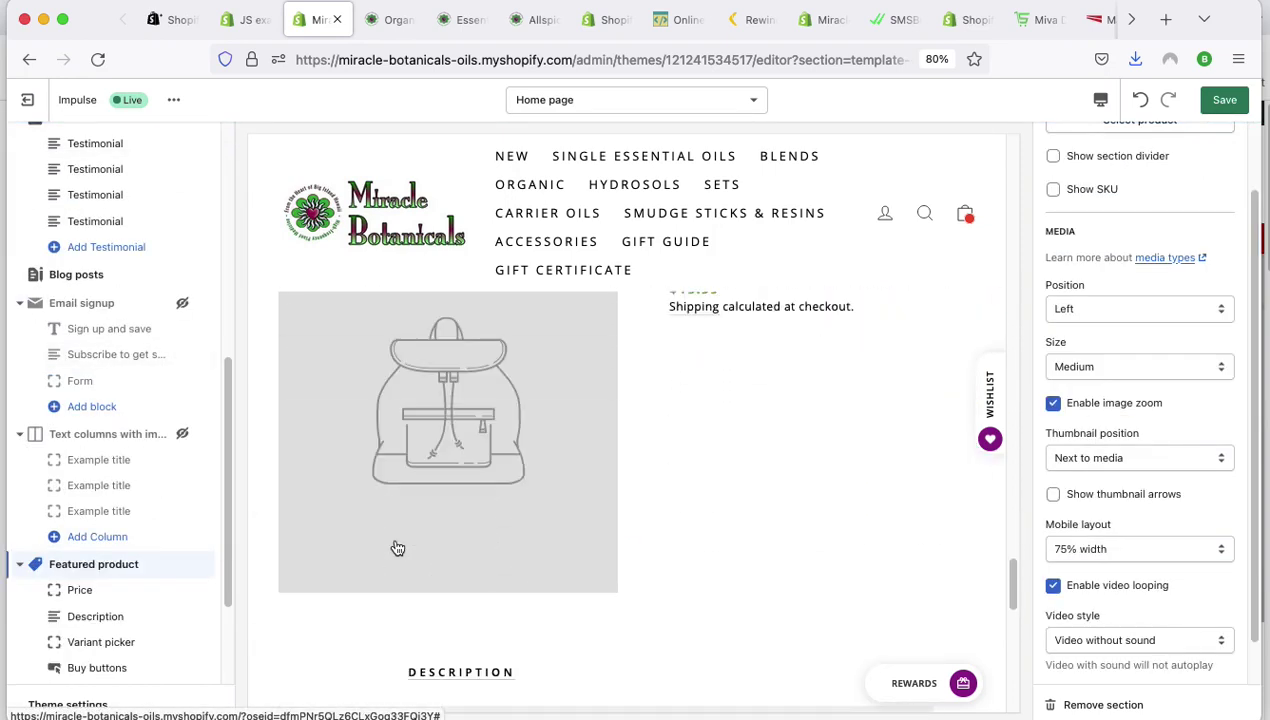
pyautogui.scroll(2, 397, 547)
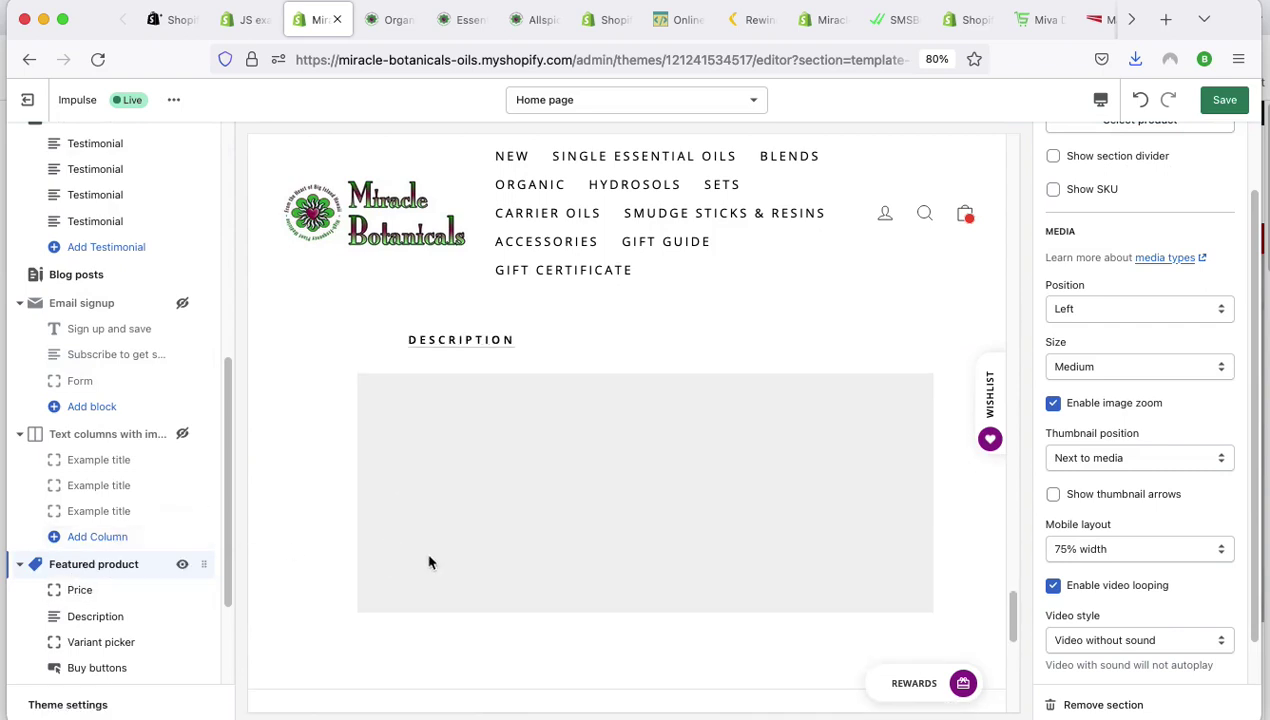
# Remove the Featured product section and the hidden Email signup section from the home page.
pyautogui.click(1105, 704)
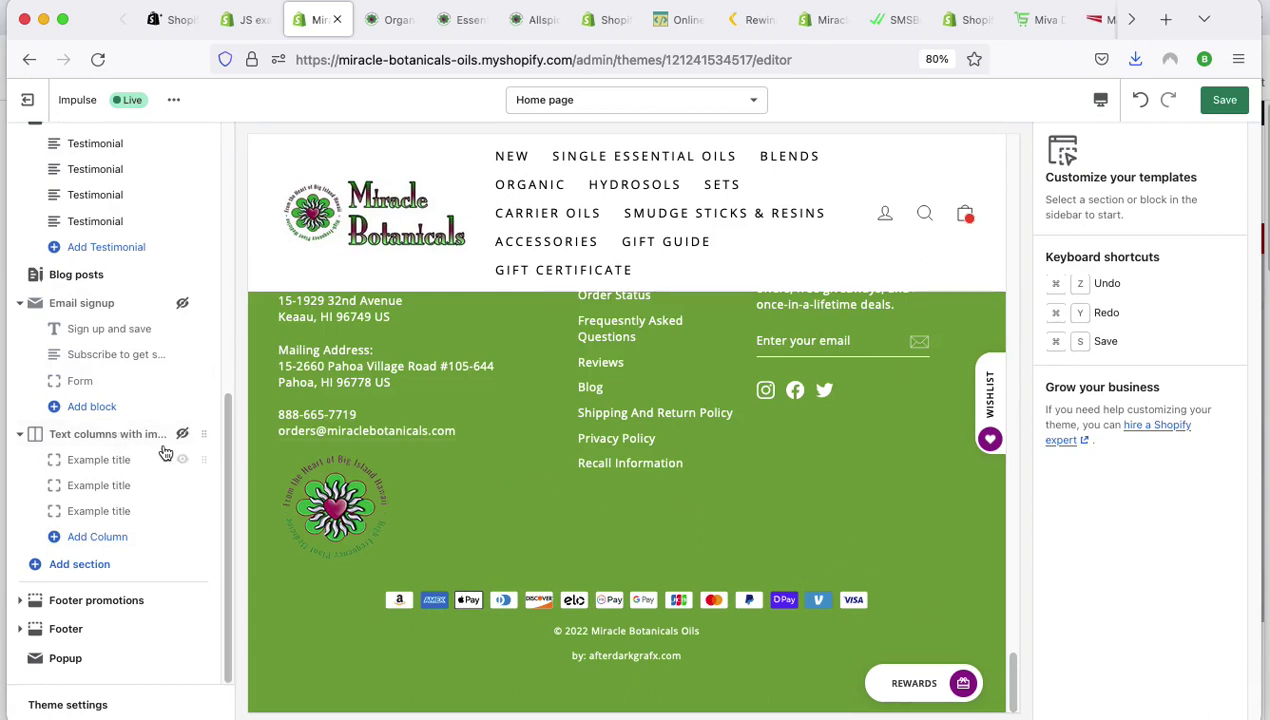
pyautogui.click(86, 307)
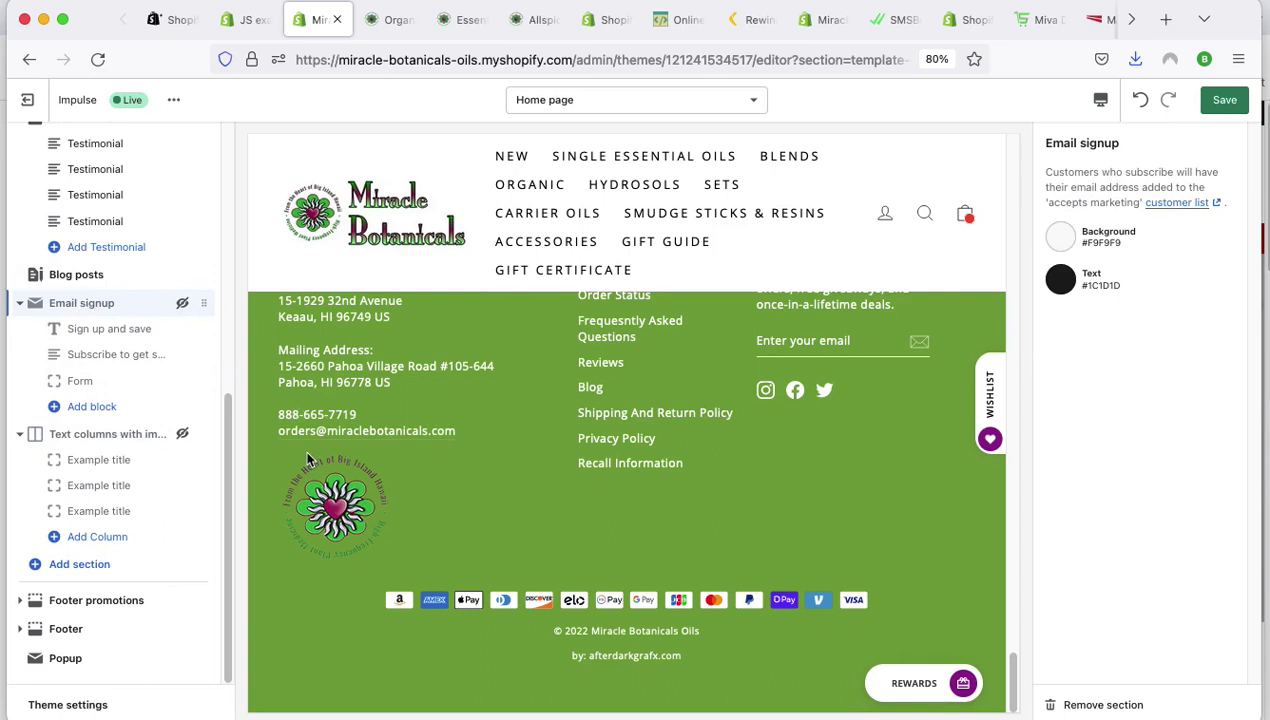
pyautogui.click(1090, 707)
# Show the hidden Text columns with images section to preview its placeholder columns, hide it again, and remove it from the home page.
pyautogui.click(125, 442)
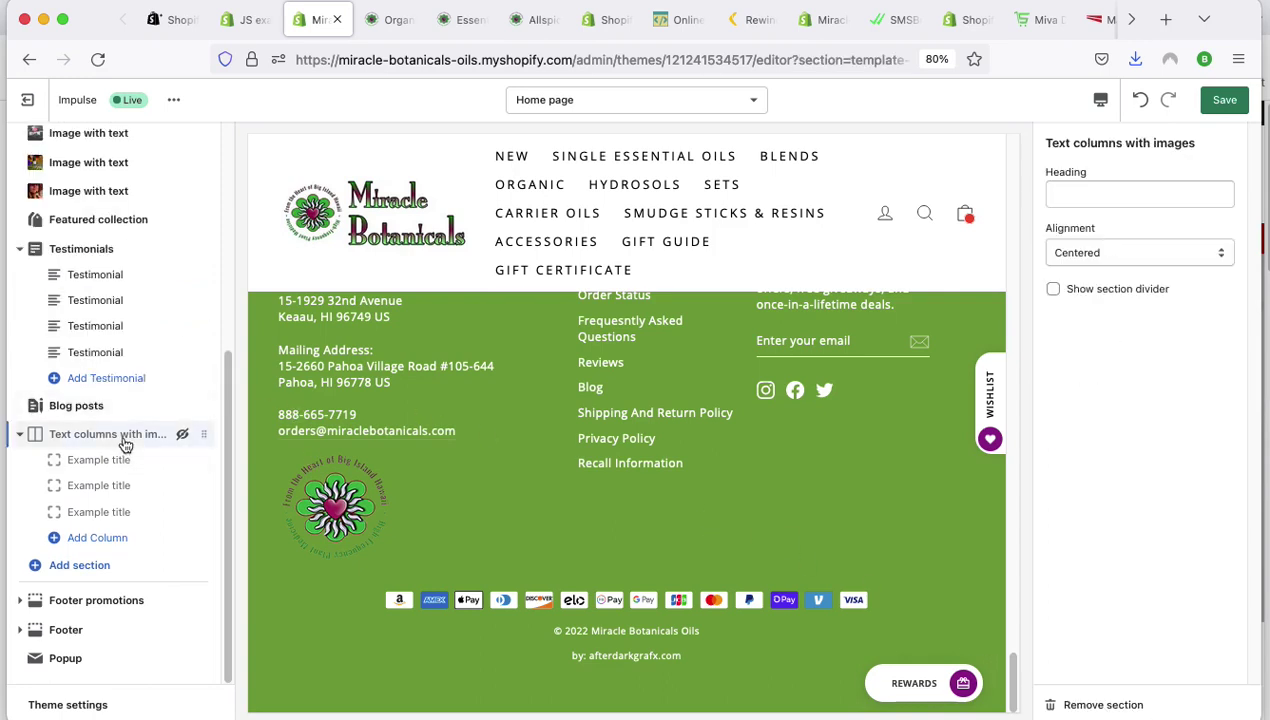
pyautogui.click(182, 435)
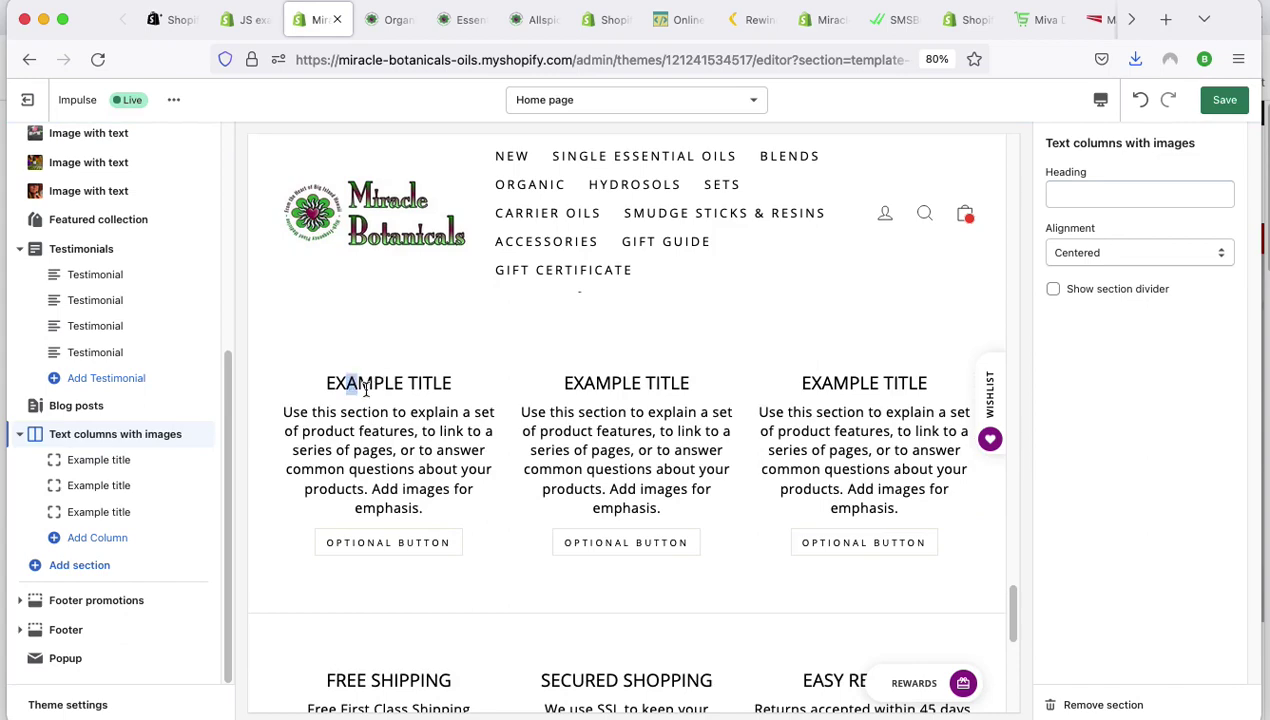
pyautogui.moveTo(348, 383); pyautogui.dragTo(456, 389)
pyautogui.moveTo(324, 431); pyautogui.dragTo(422, 432)
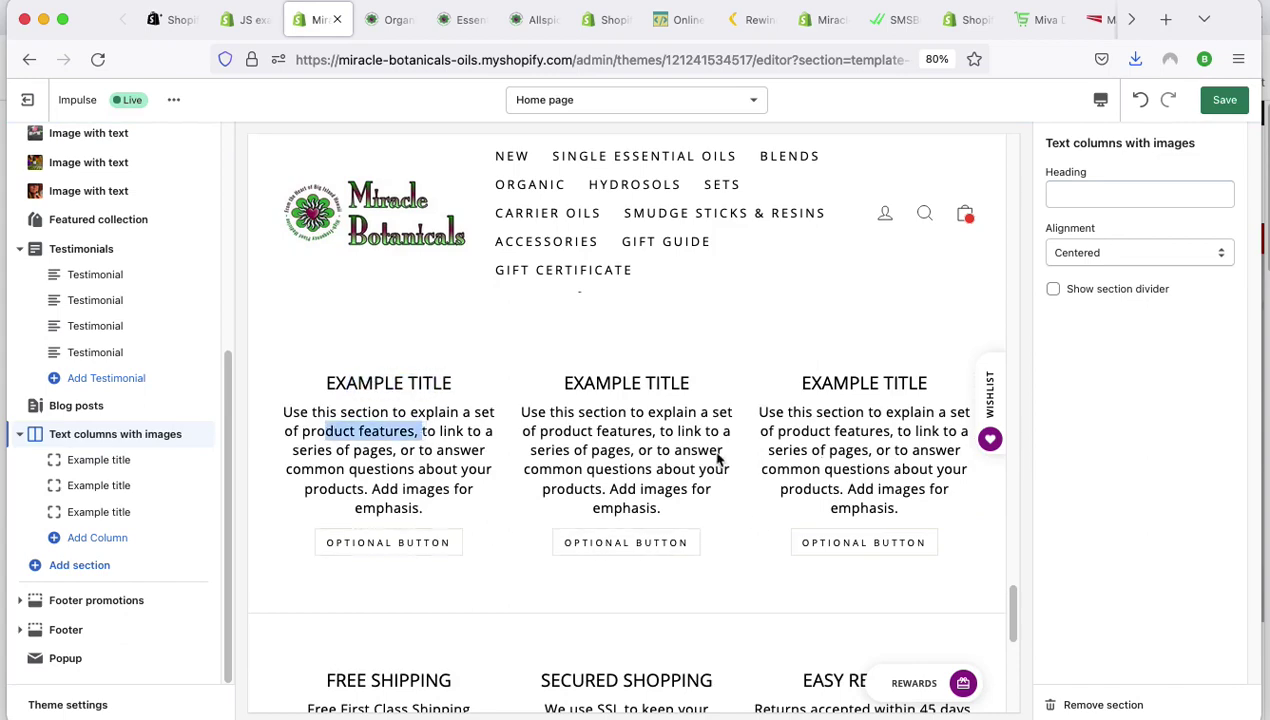
pyautogui.scroll(-3, 600, 484)
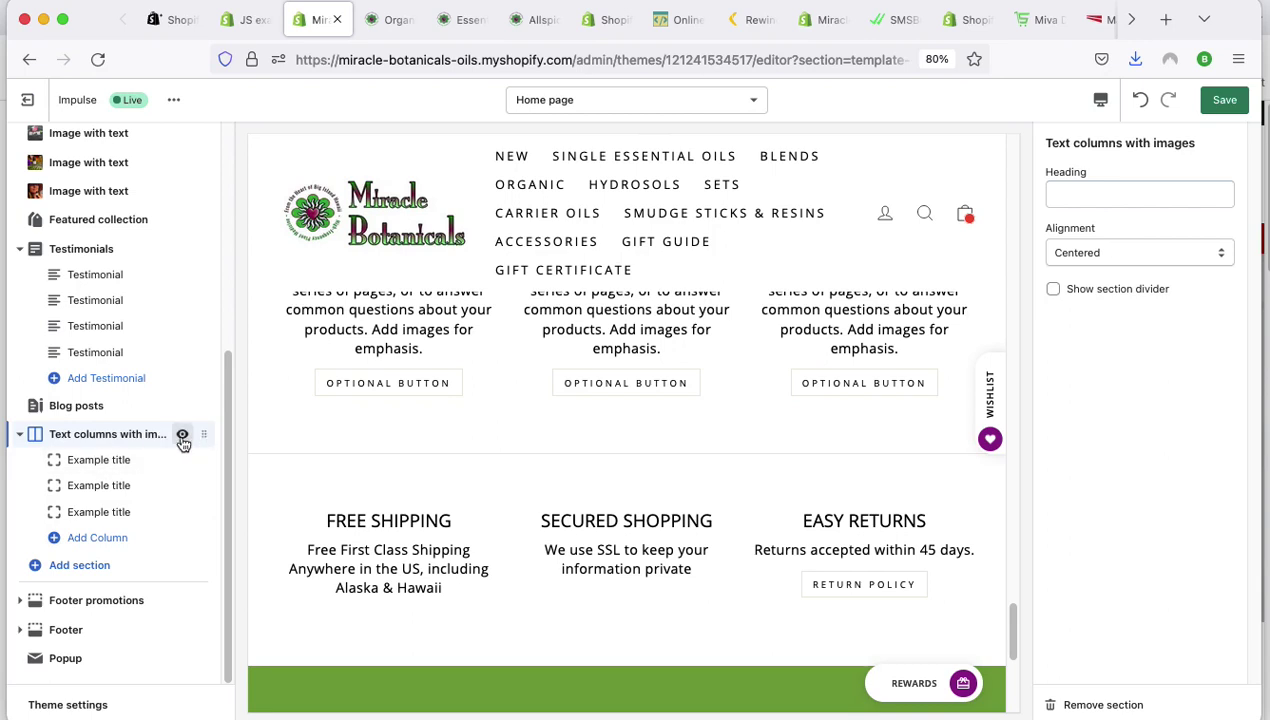
pyautogui.click(183, 438)
pyautogui.click(183, 438)
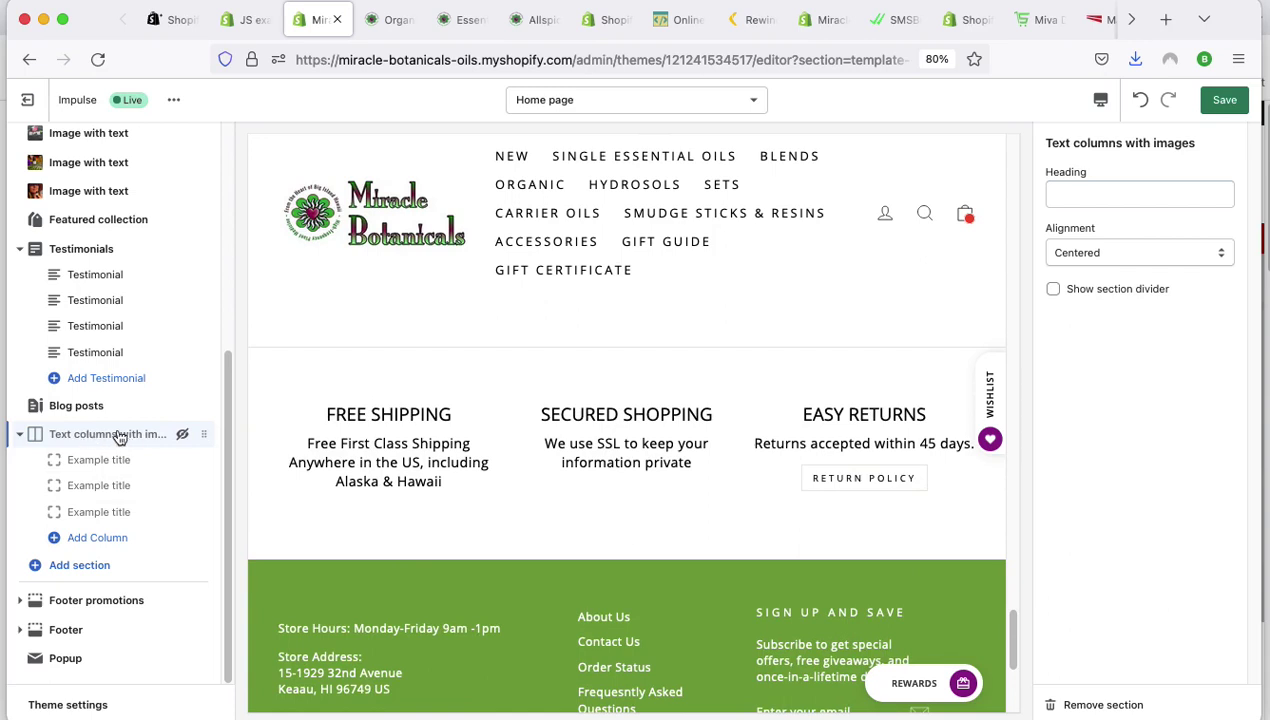
pyautogui.click(1122, 702)
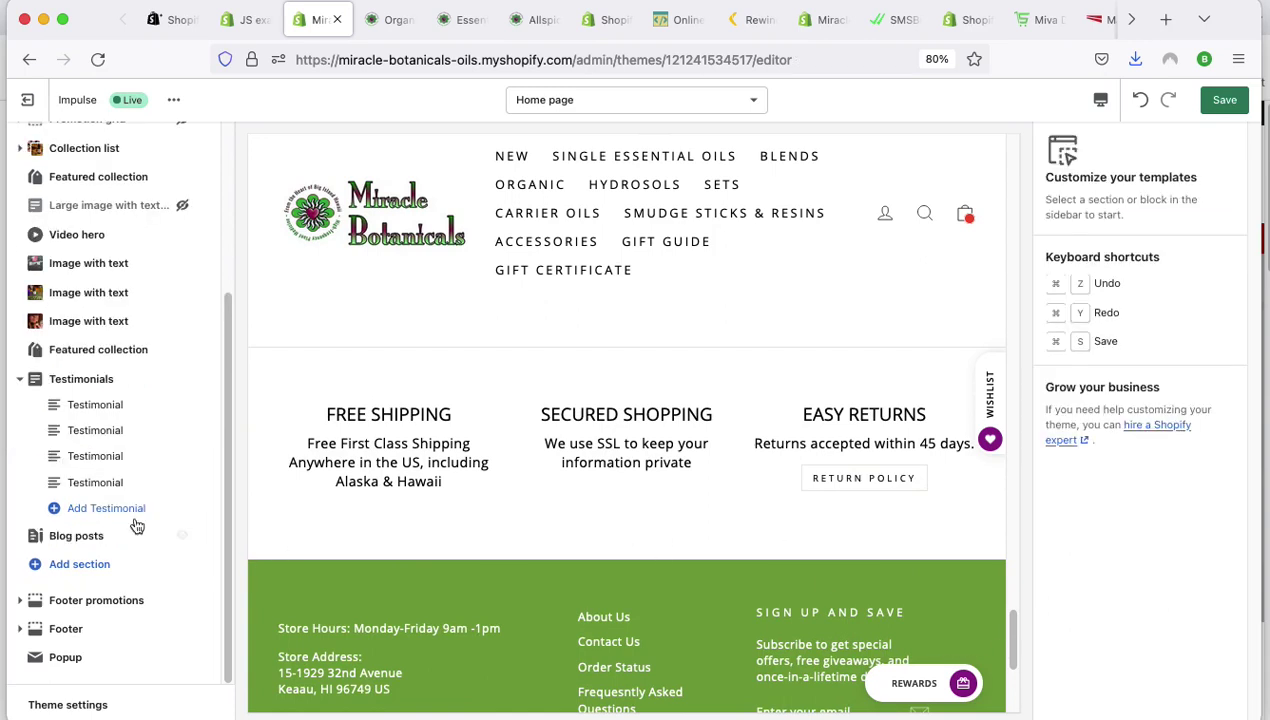
# Open the first testimonial in the Testimonials section and look through its icon options, keeping 5 stars.
pyautogui.click(58, 404)
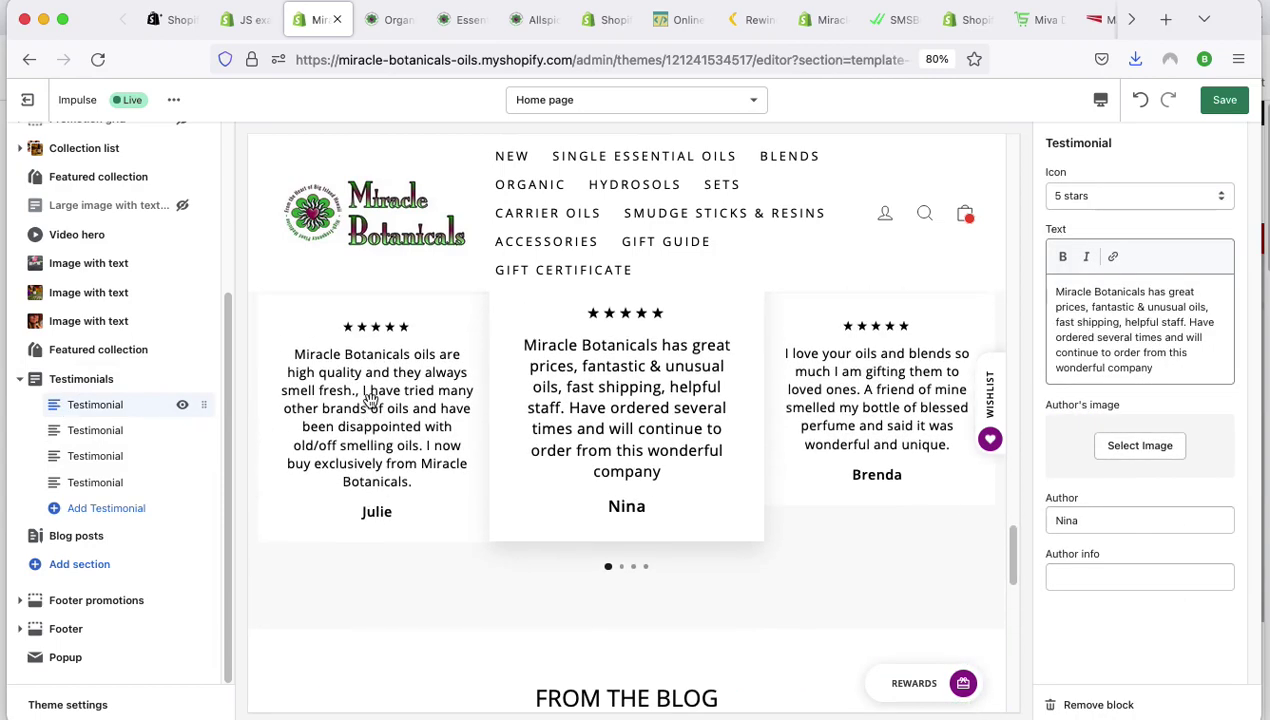
pyautogui.click(1092, 197)
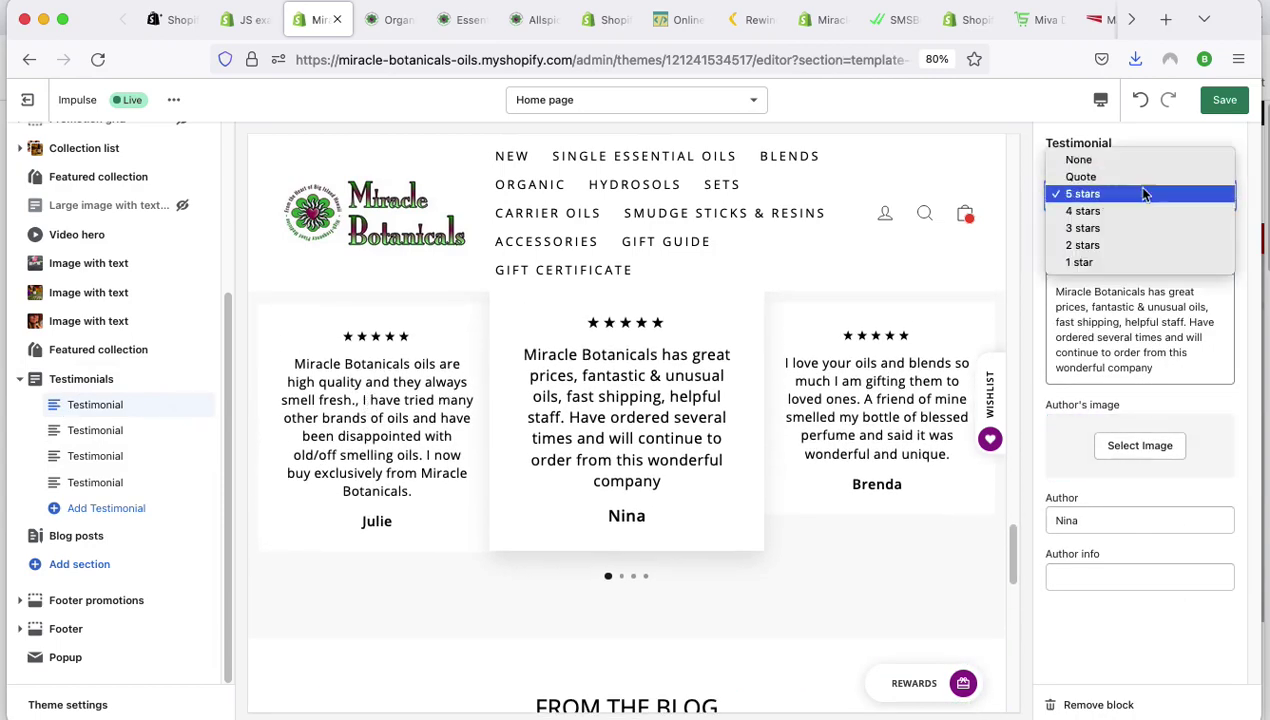
pyautogui.click(1217, 414)
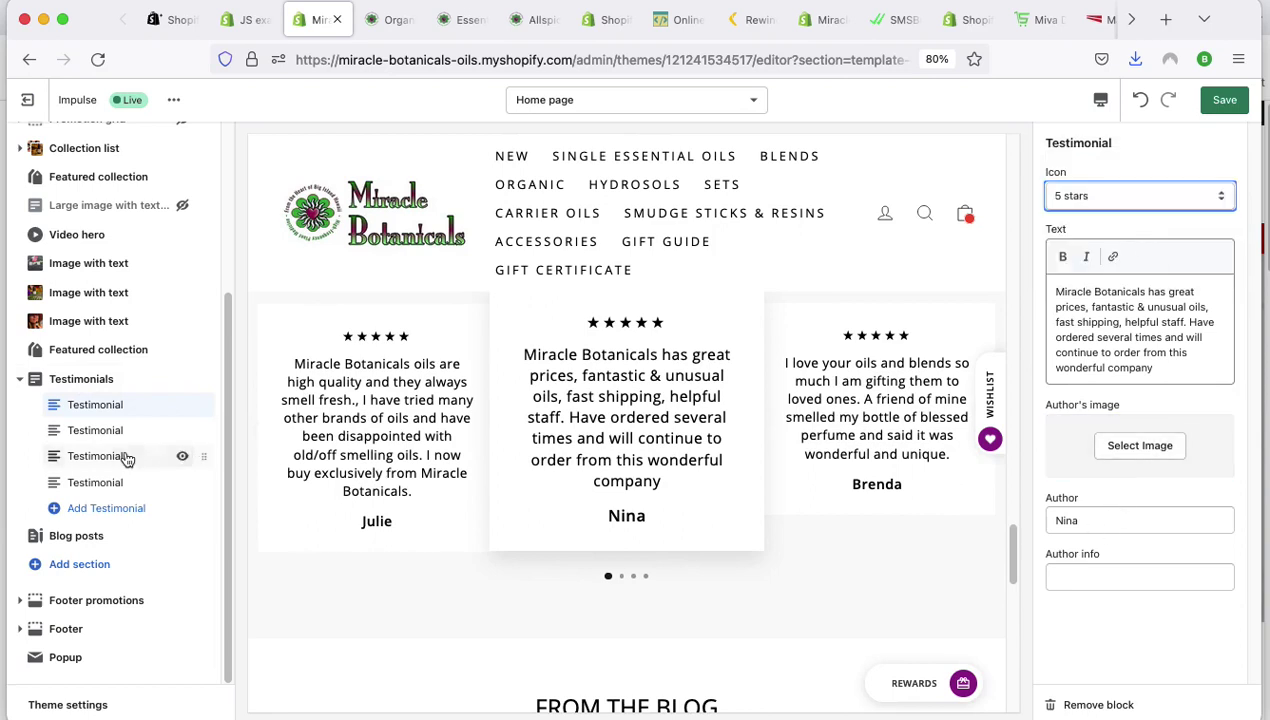
# Try adding another testimonial, look over its placeholder fields and carousel preview, hide it, and remove it again.
pyautogui.click(96, 509)
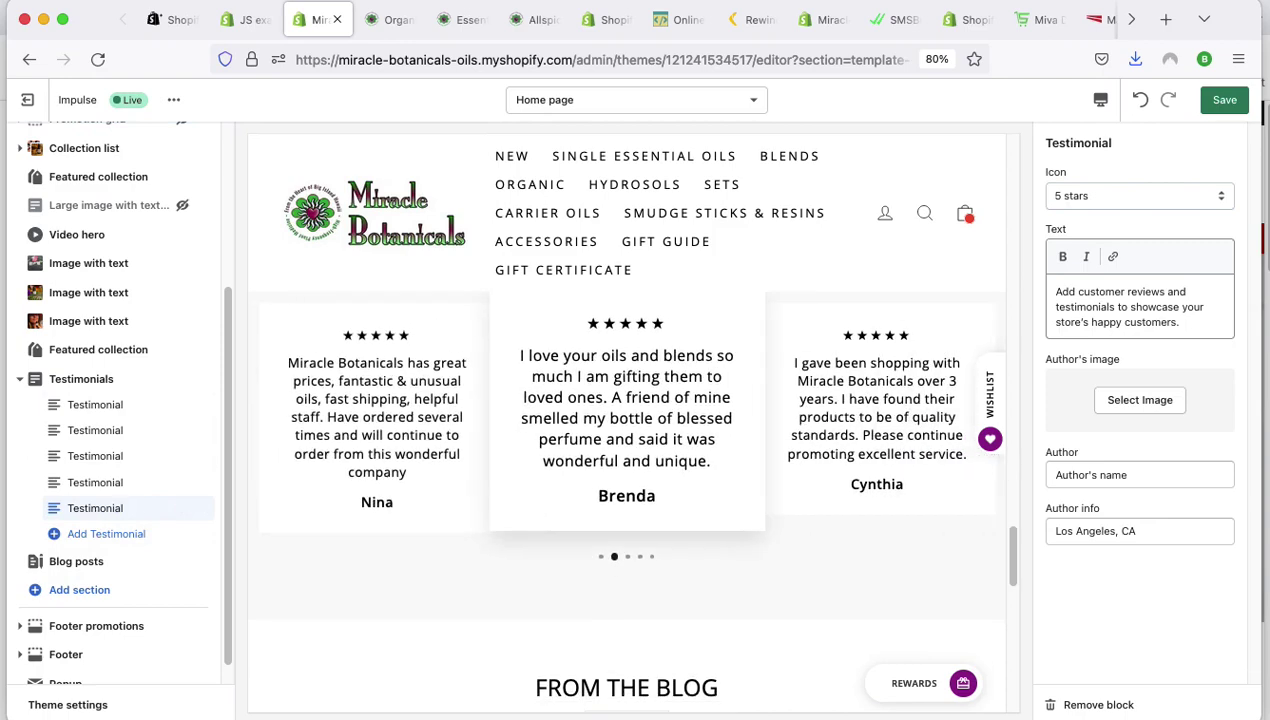
pyautogui.click(1137, 293)
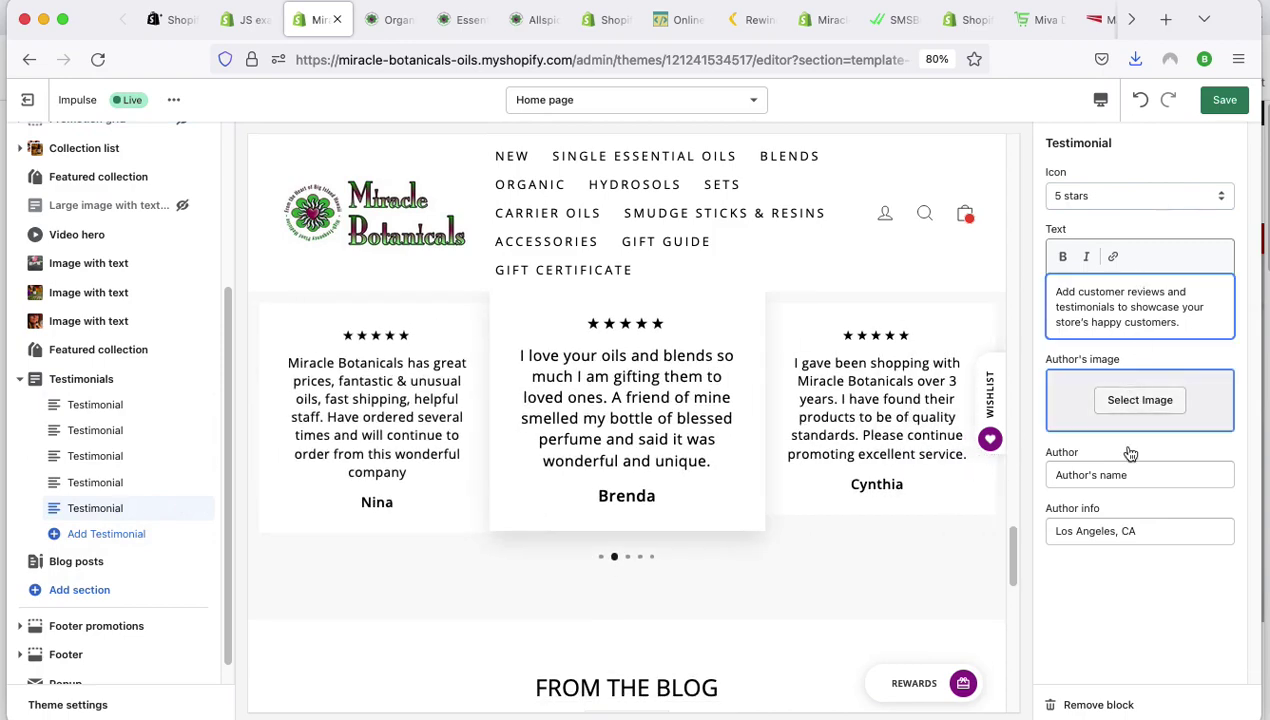
pyautogui.click(1118, 476)
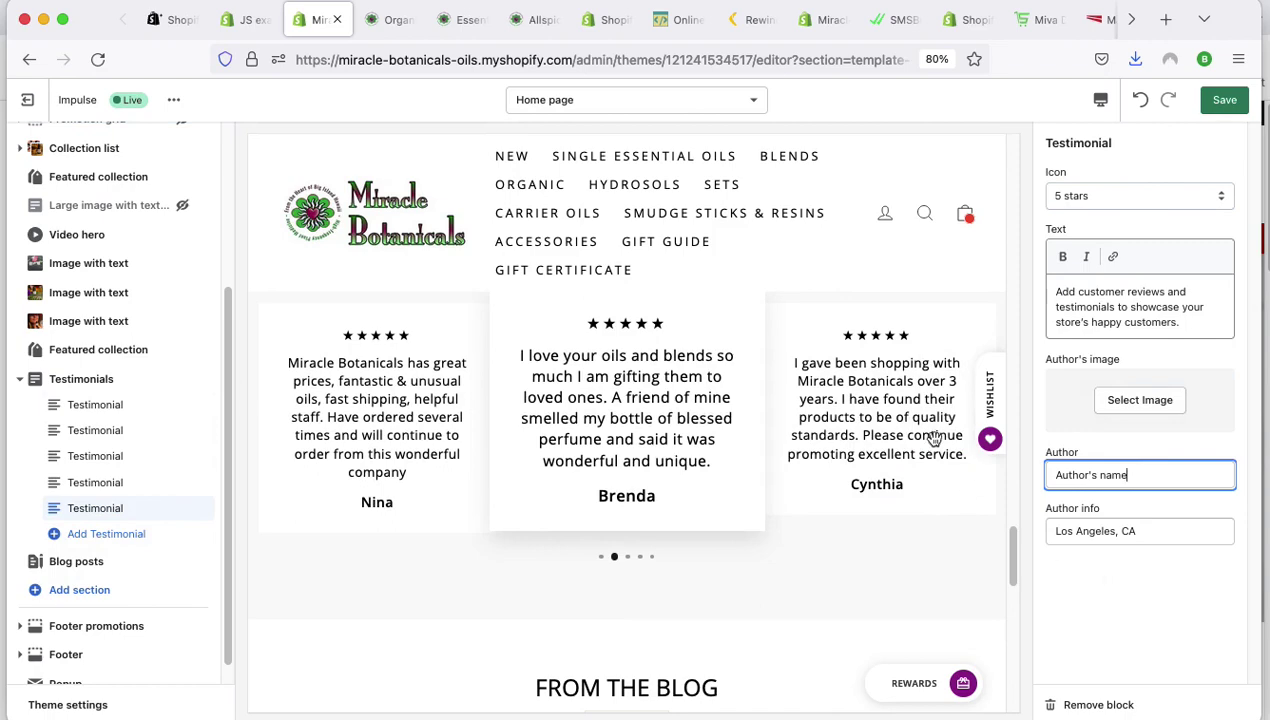
pyautogui.click(639, 557)
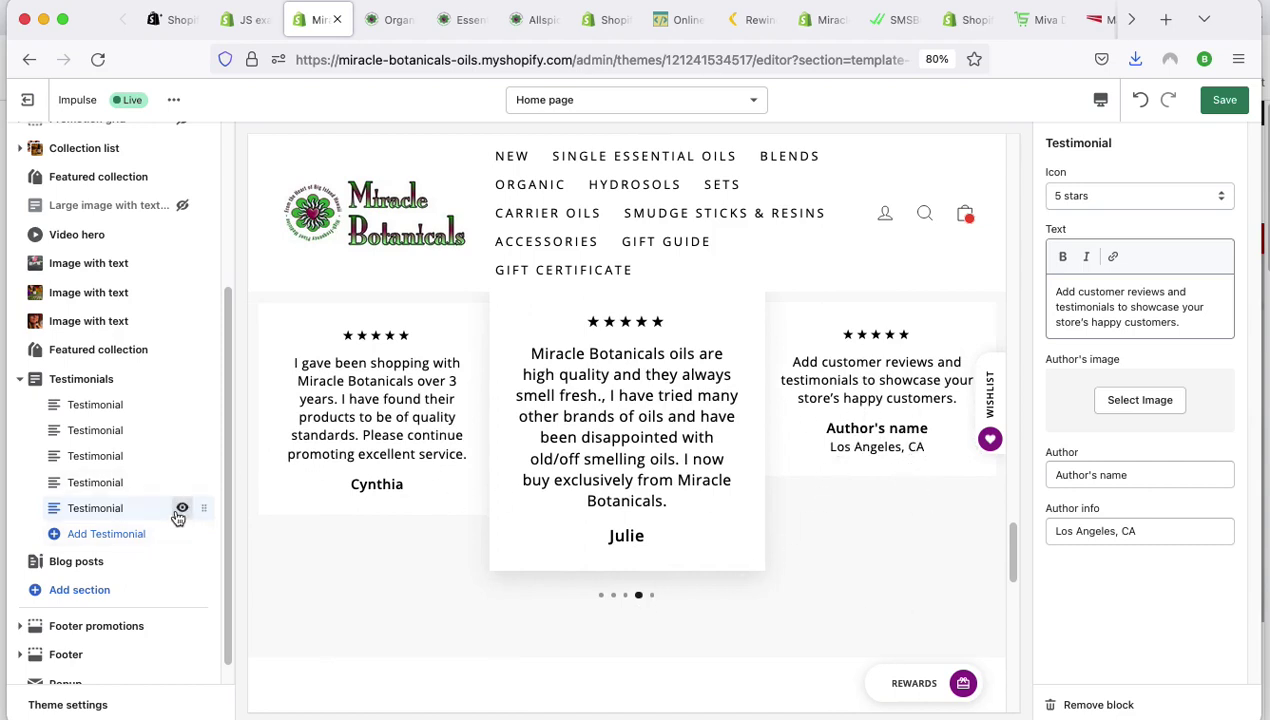
pyautogui.click(182, 508)
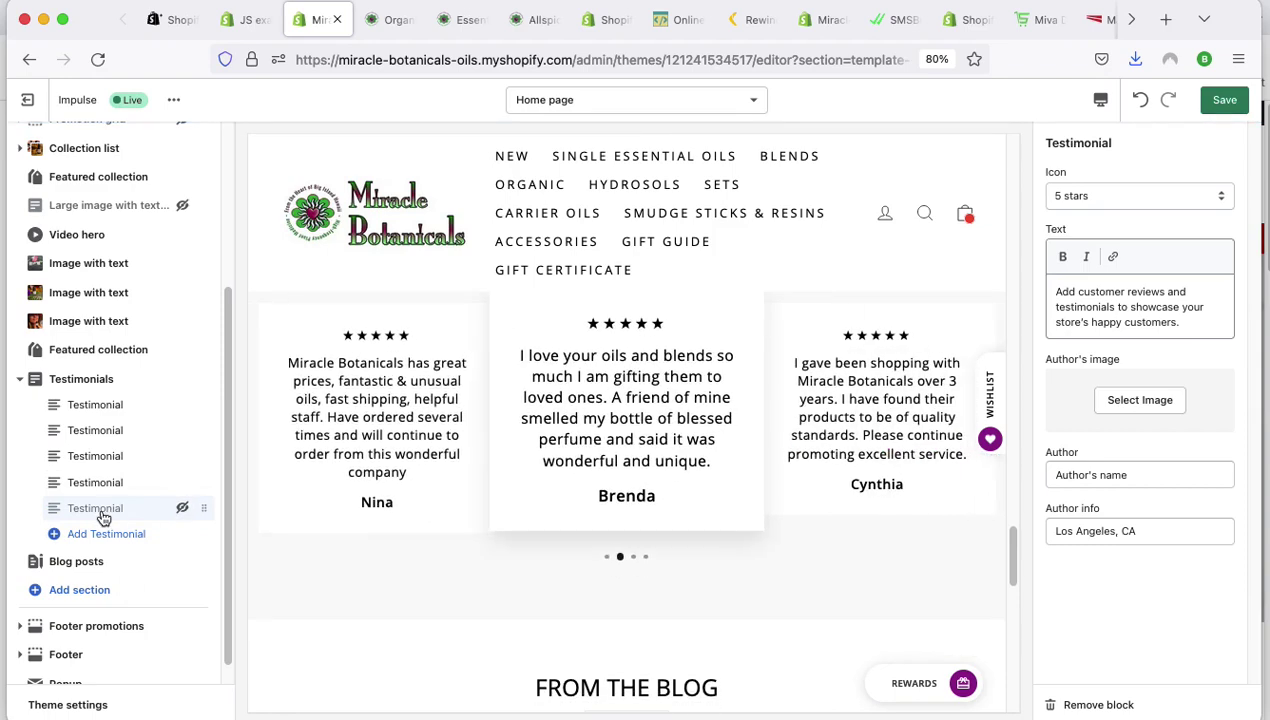
pyautogui.click(1115, 703)
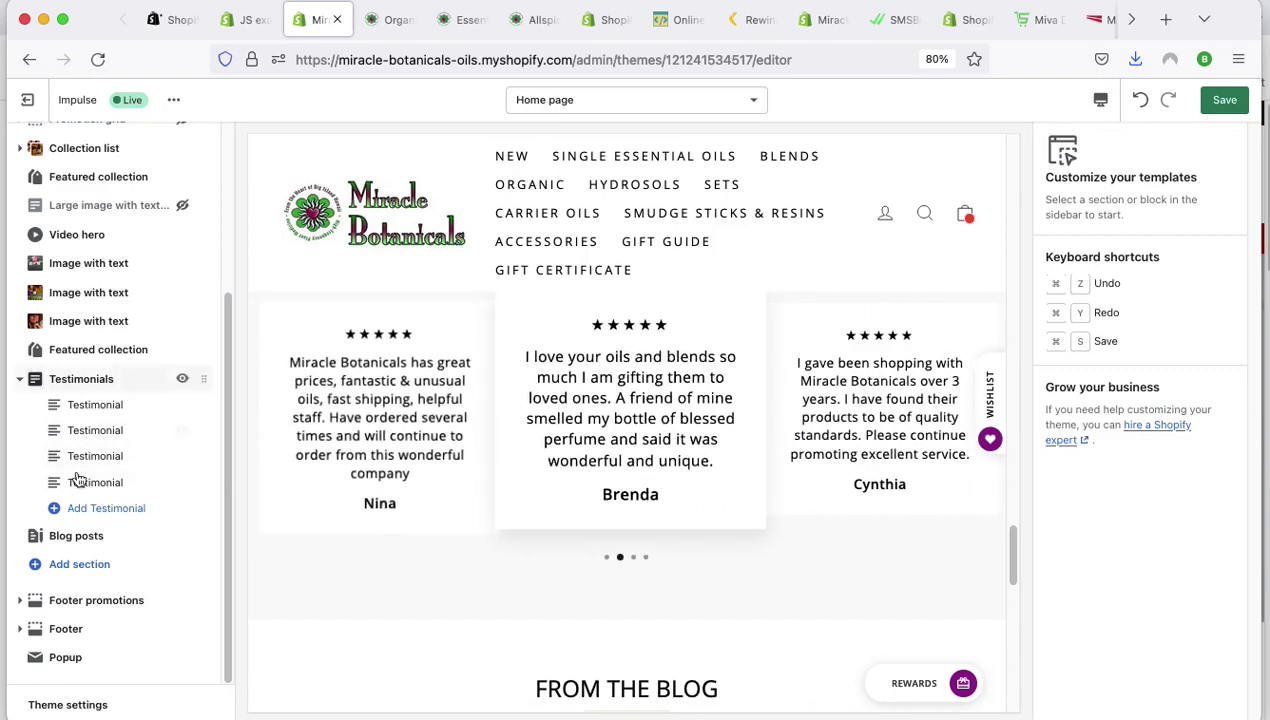
# Save the home page changes to the live theme.
pyautogui.click(1225, 104)
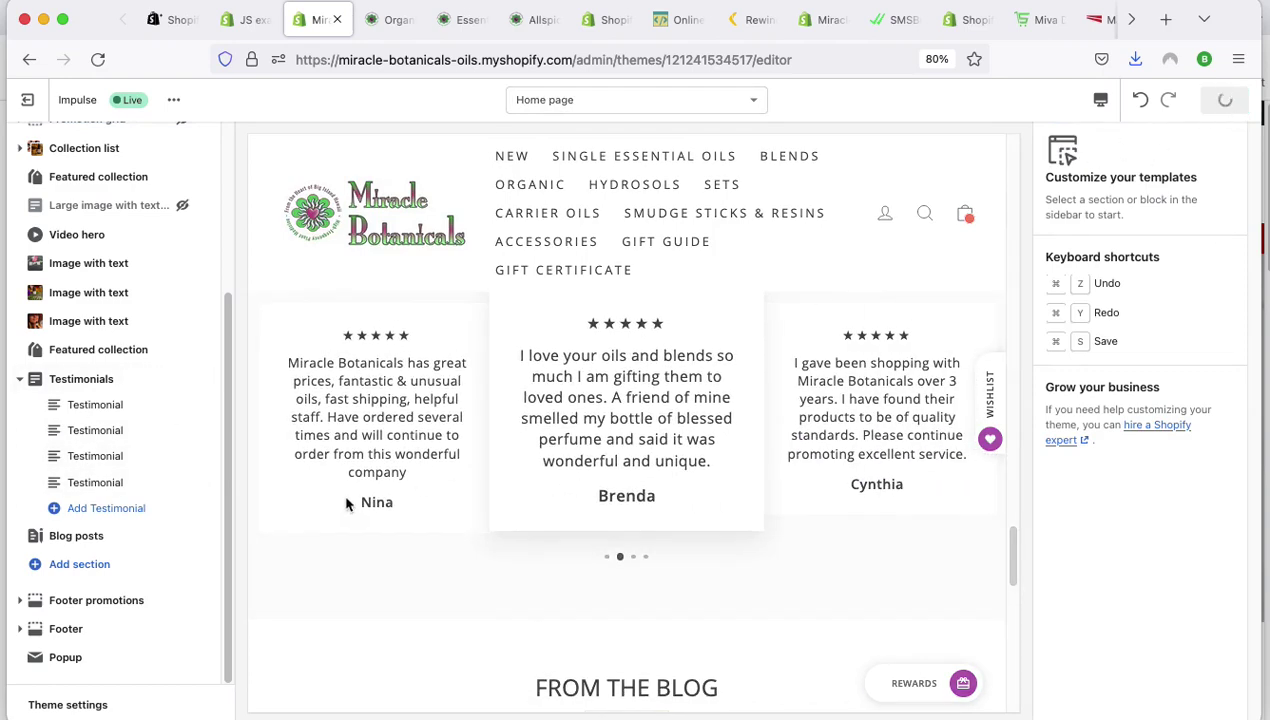
# Review the Blog posts section in the preview together with its heading, blog source, post count and display options.
pyautogui.scroll(-5, 350, 500)
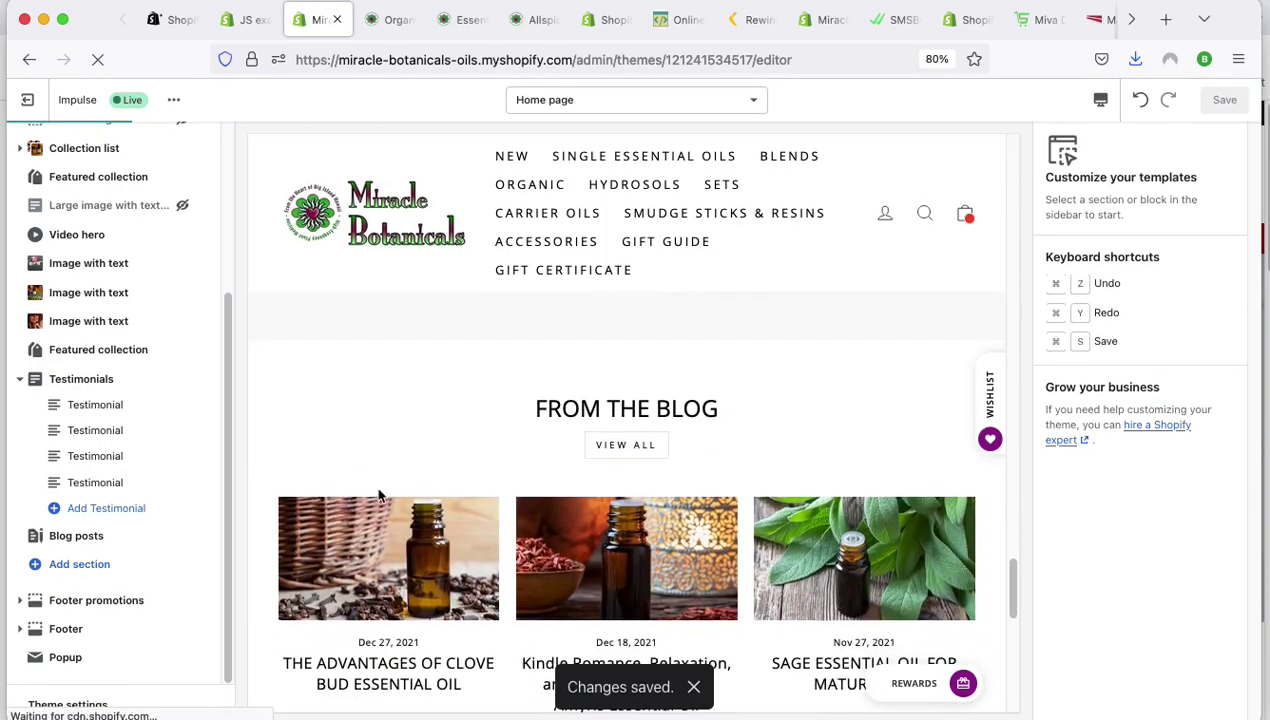
pyautogui.scroll(-2, 768, 490)
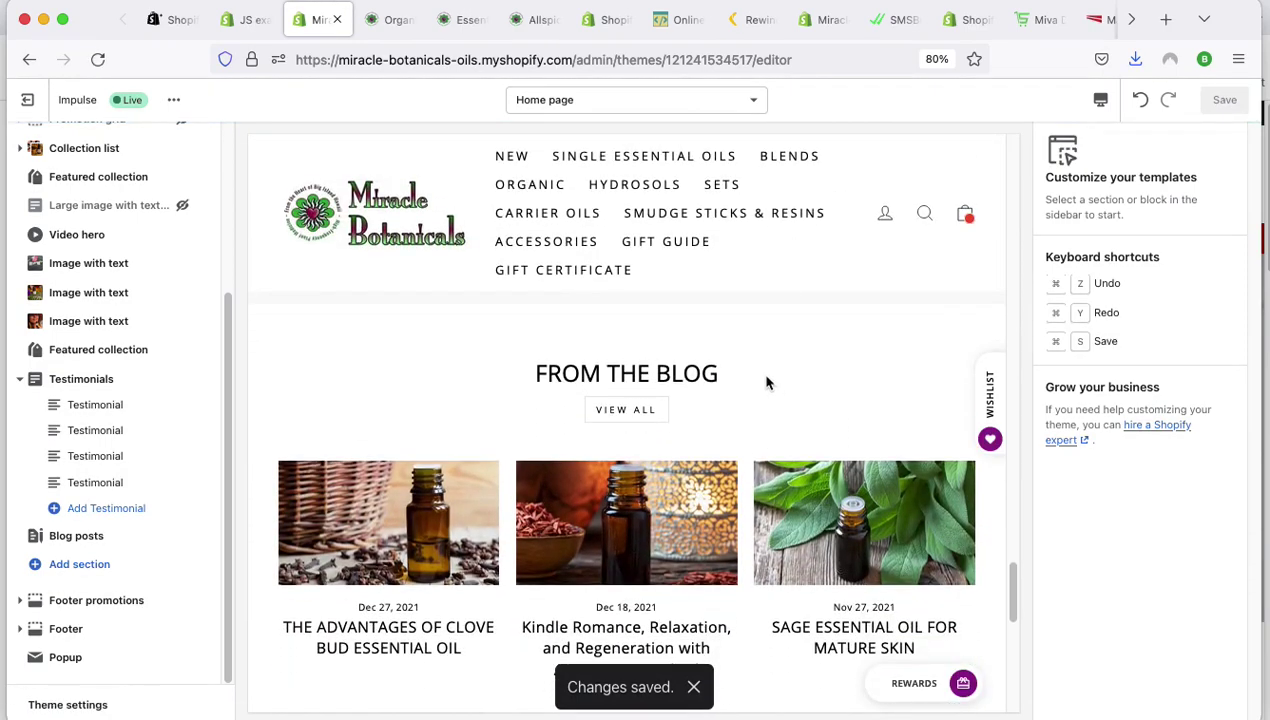
pyautogui.moveTo(768, 383); pyautogui.dragTo(473, 363)
pyautogui.click(323, 357)
pyautogui.click(80, 537)
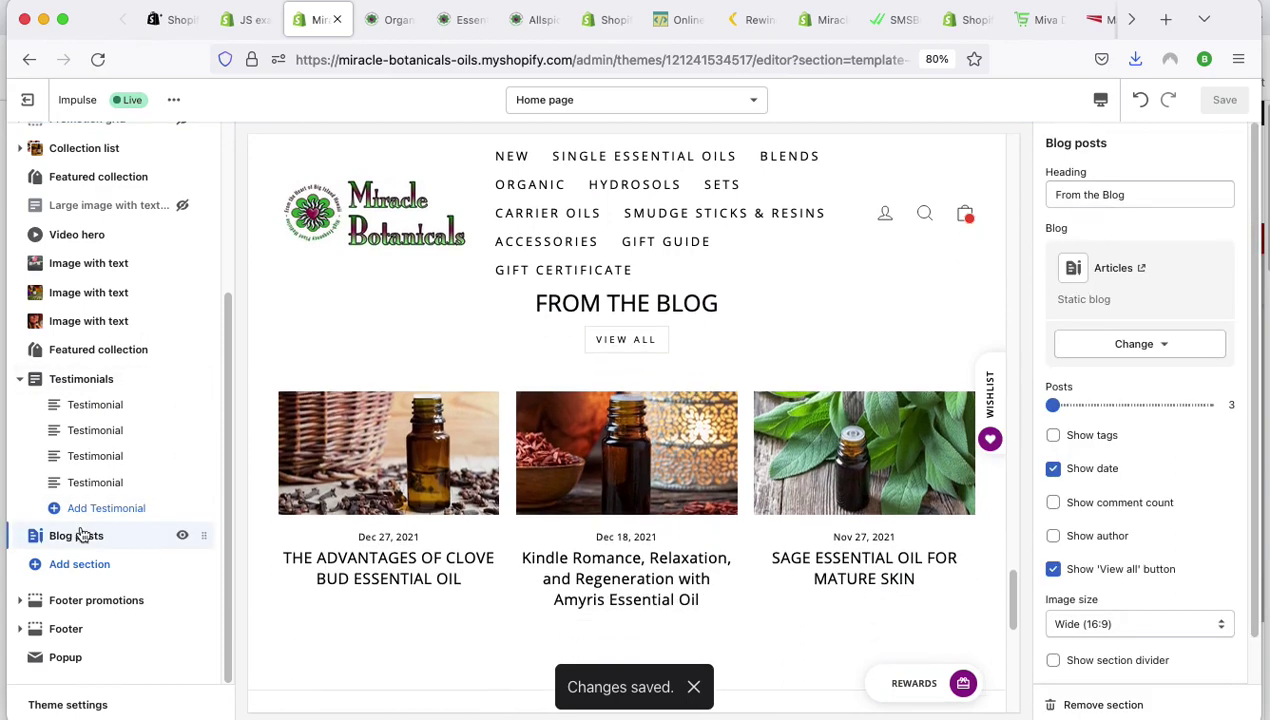
pyautogui.click(1144, 195)
pyautogui.moveTo(1144, 195)
pyautogui.mouseDown()
pyautogui.moveTo(1064, 195)
pyautogui.moveTo(1146, 195)
pyautogui.mouseUp()
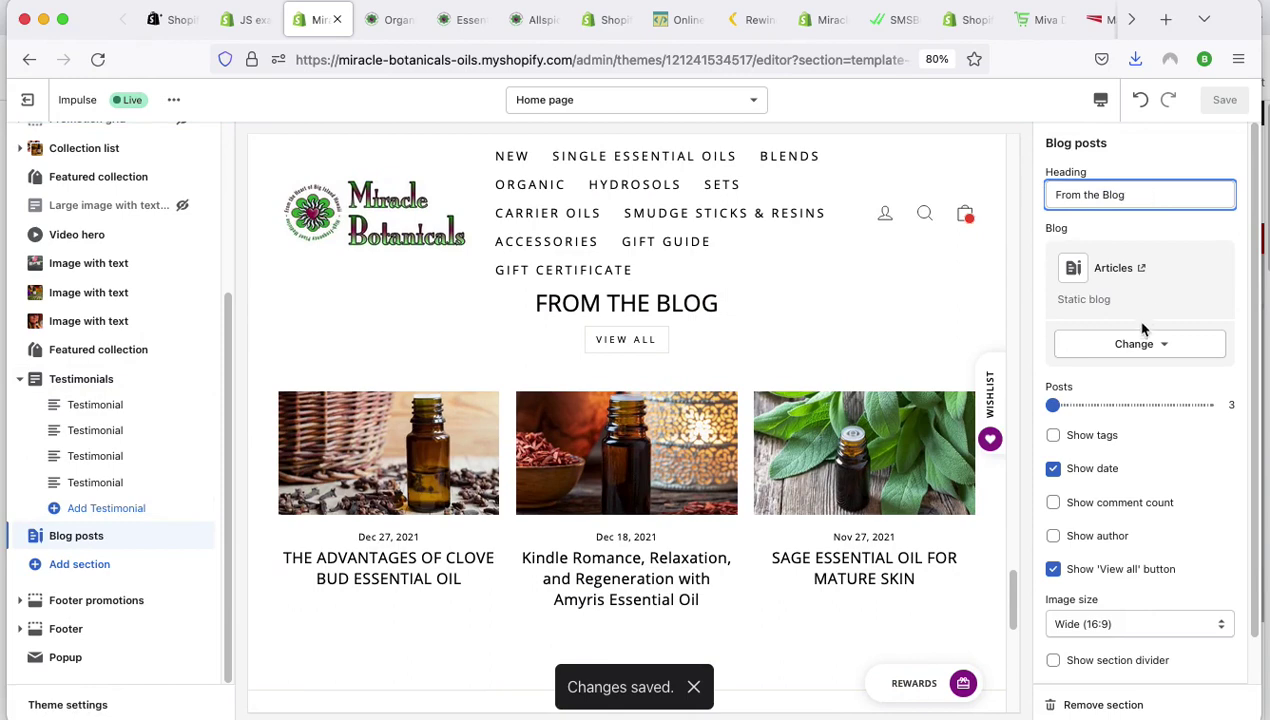
pyautogui.scroll(-1, 1157, 293)
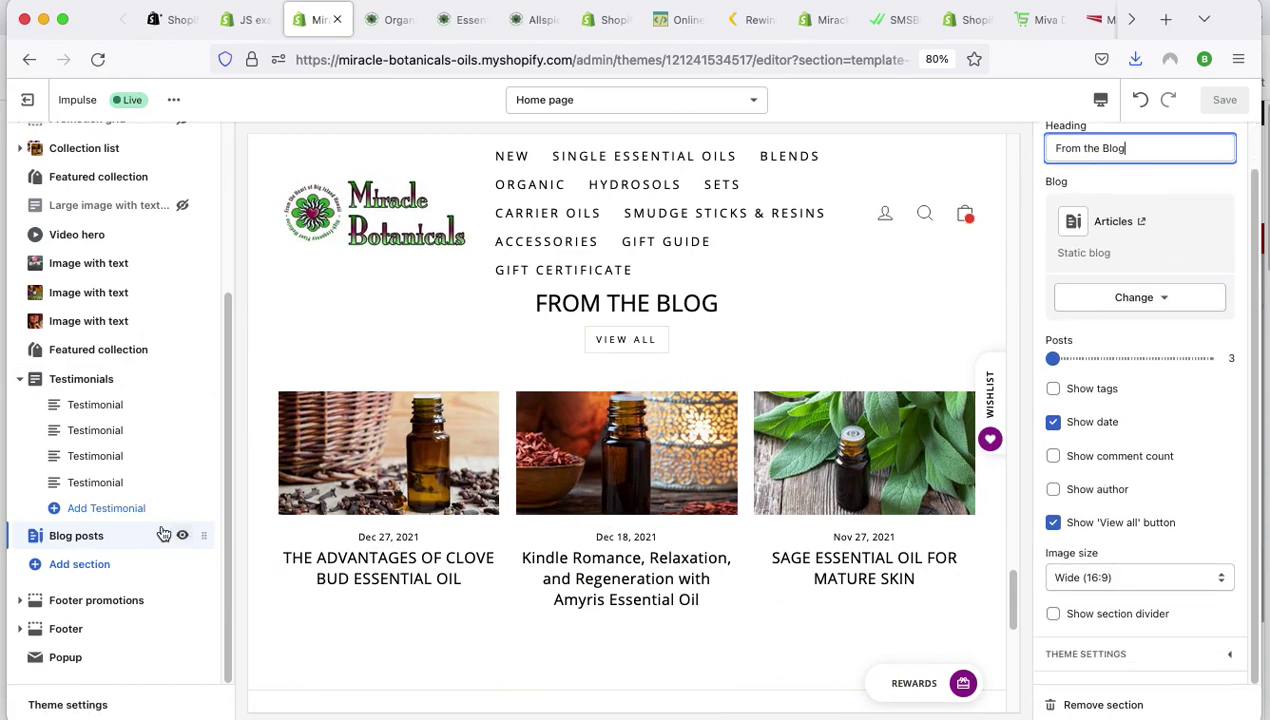
pyautogui.scroll(-5, 507, 453)
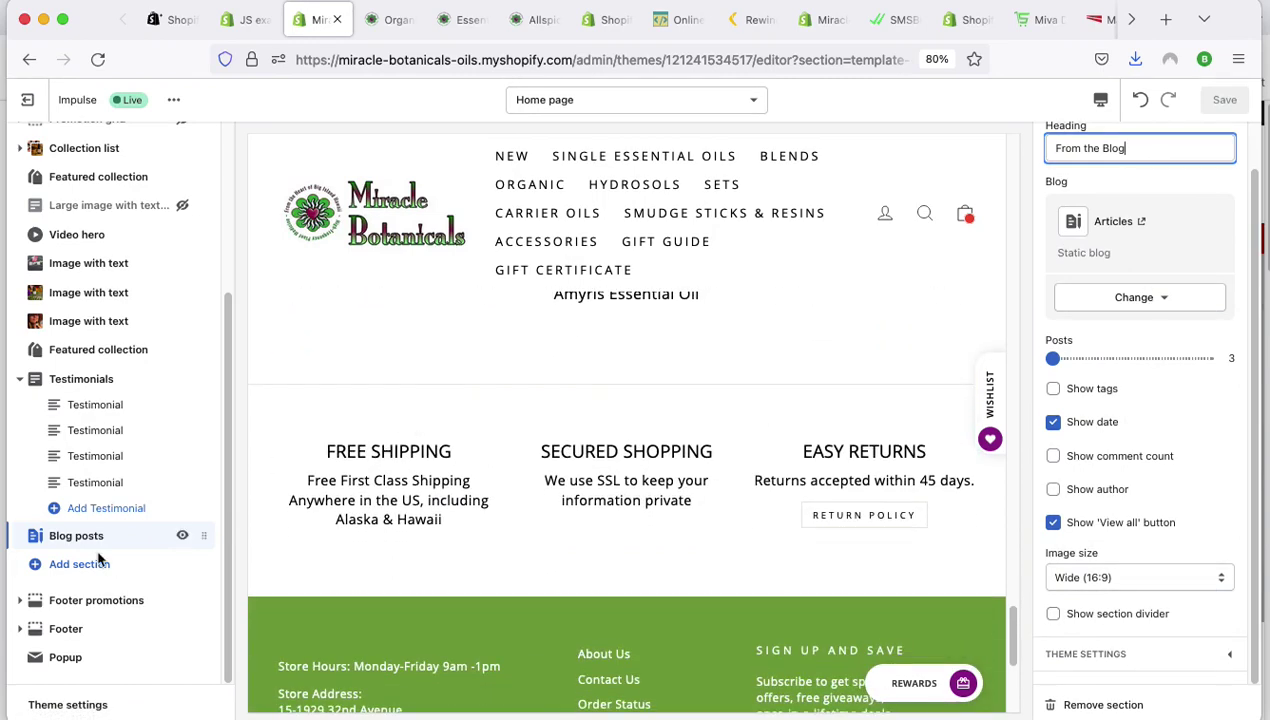
# Examine the Footer promotions section's FREE SHIPPING and SECURED SHOPPING columns, and collapse the section again.
pyautogui.click(80, 601)
pyautogui.scroll(-2, 150, 548)
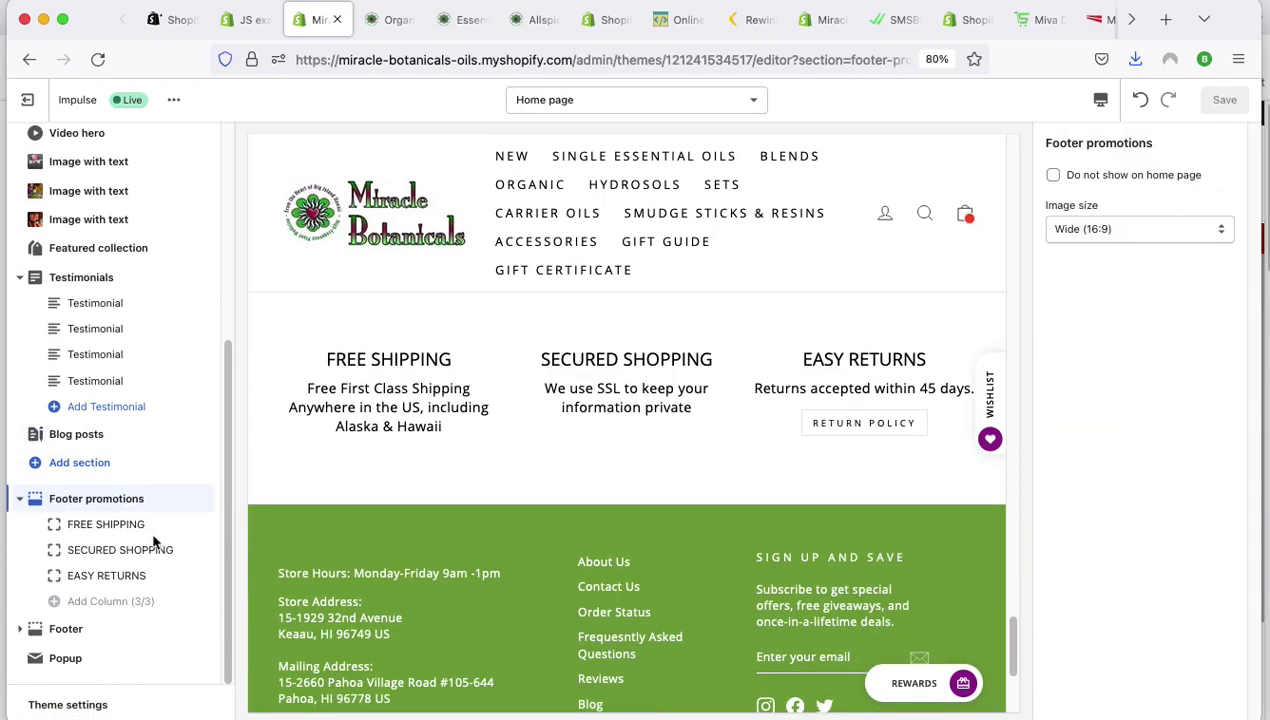
pyautogui.click(85, 533)
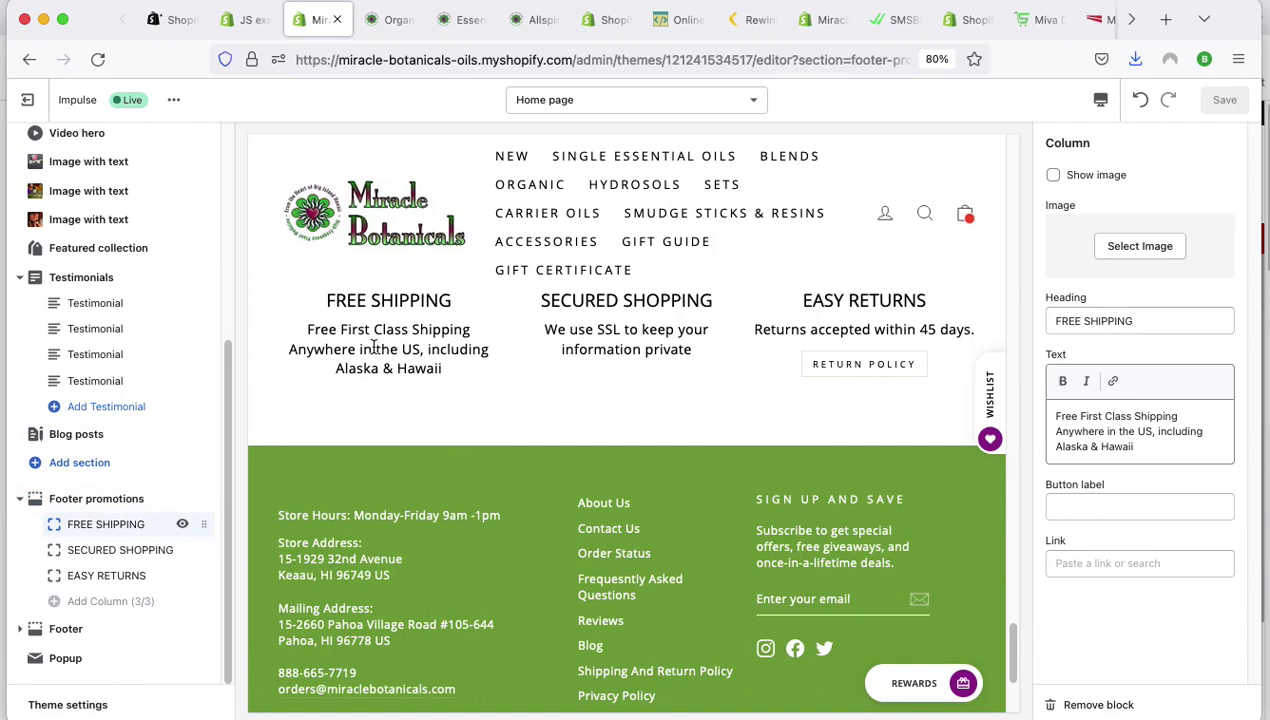
pyautogui.click(145, 549)
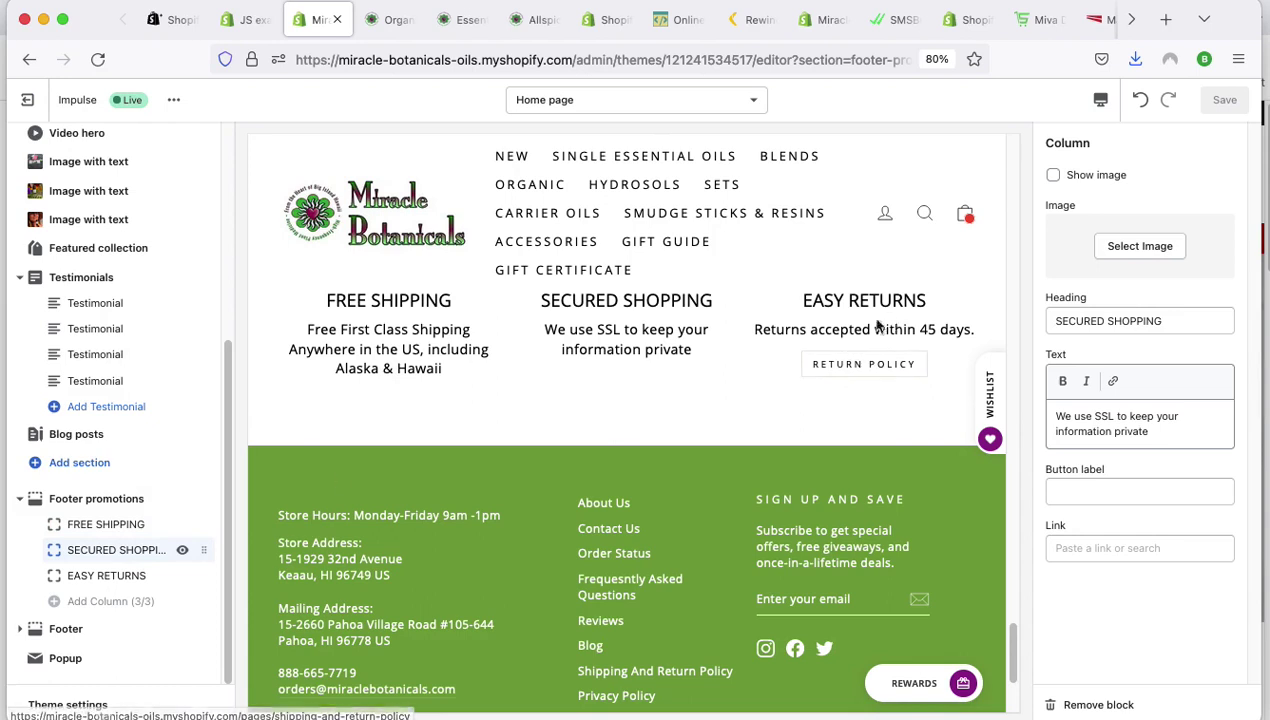
pyautogui.click(20, 499)
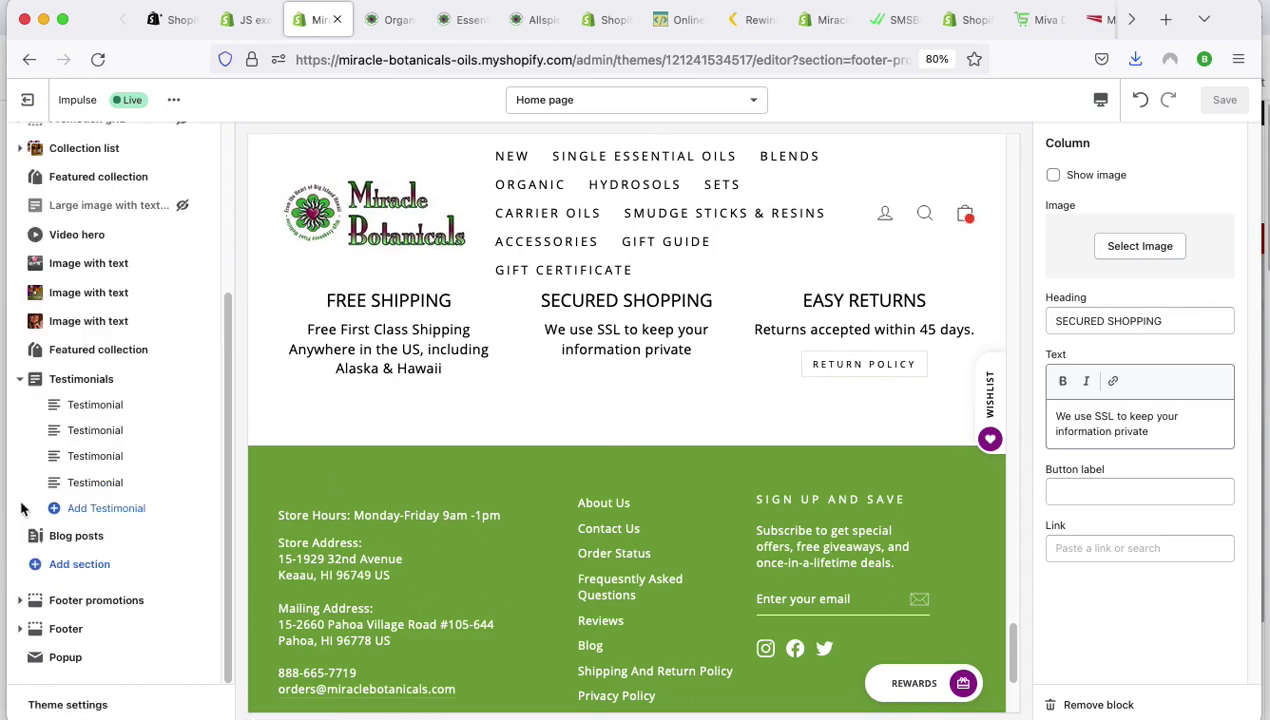
# Expand the Footer section and examine the settings of its store hours text block and its Company navigation block.
pyautogui.click(20, 629)
pyautogui.scroll(-3, 120, 510)
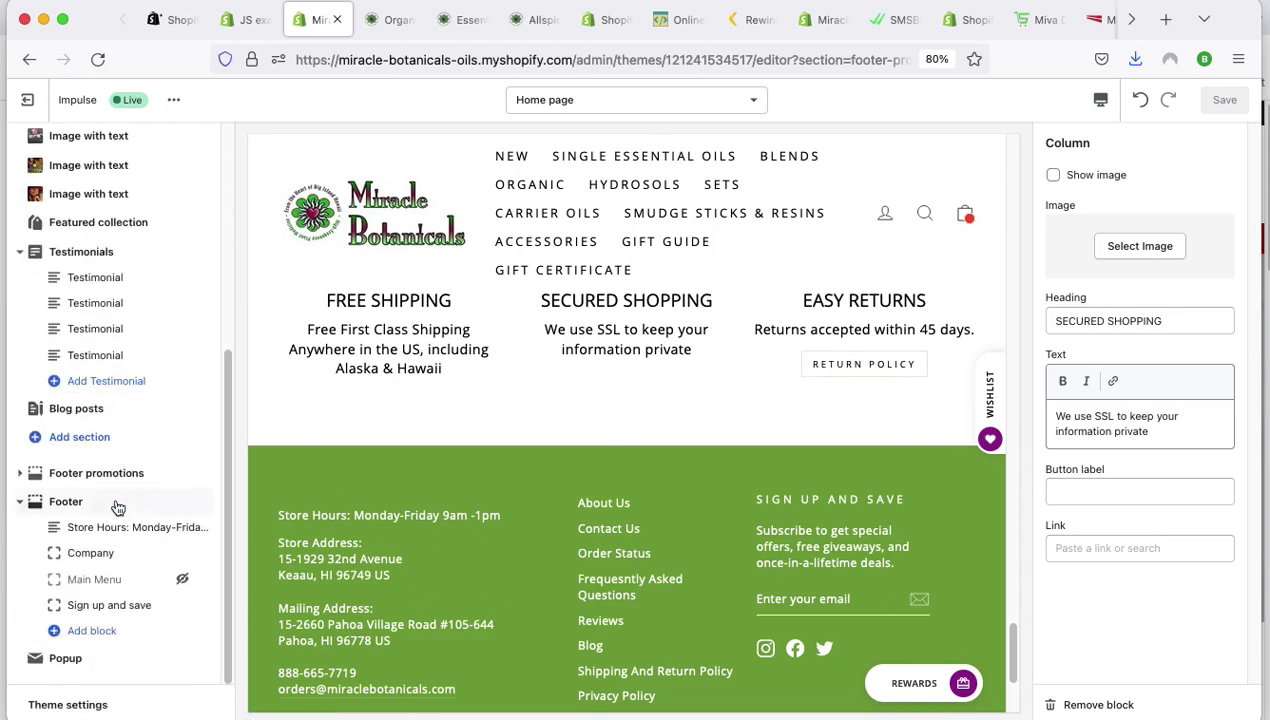
pyautogui.click(126, 530)
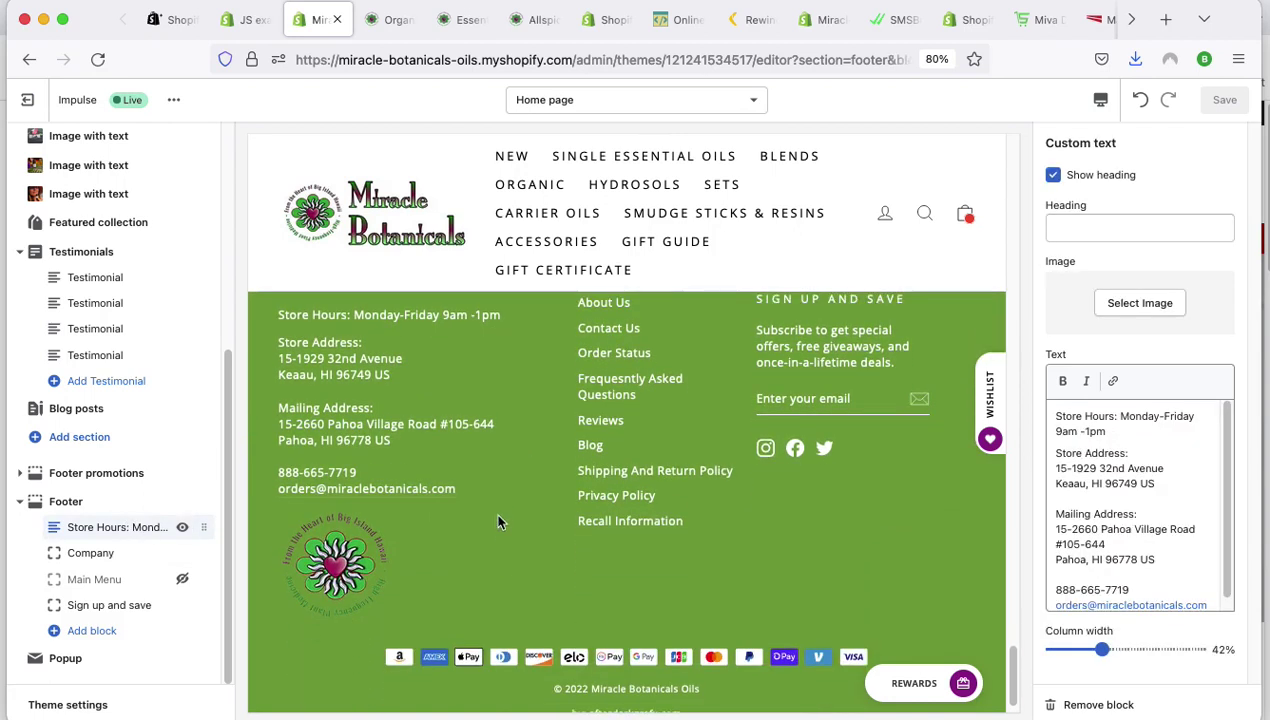
pyautogui.click(99, 556)
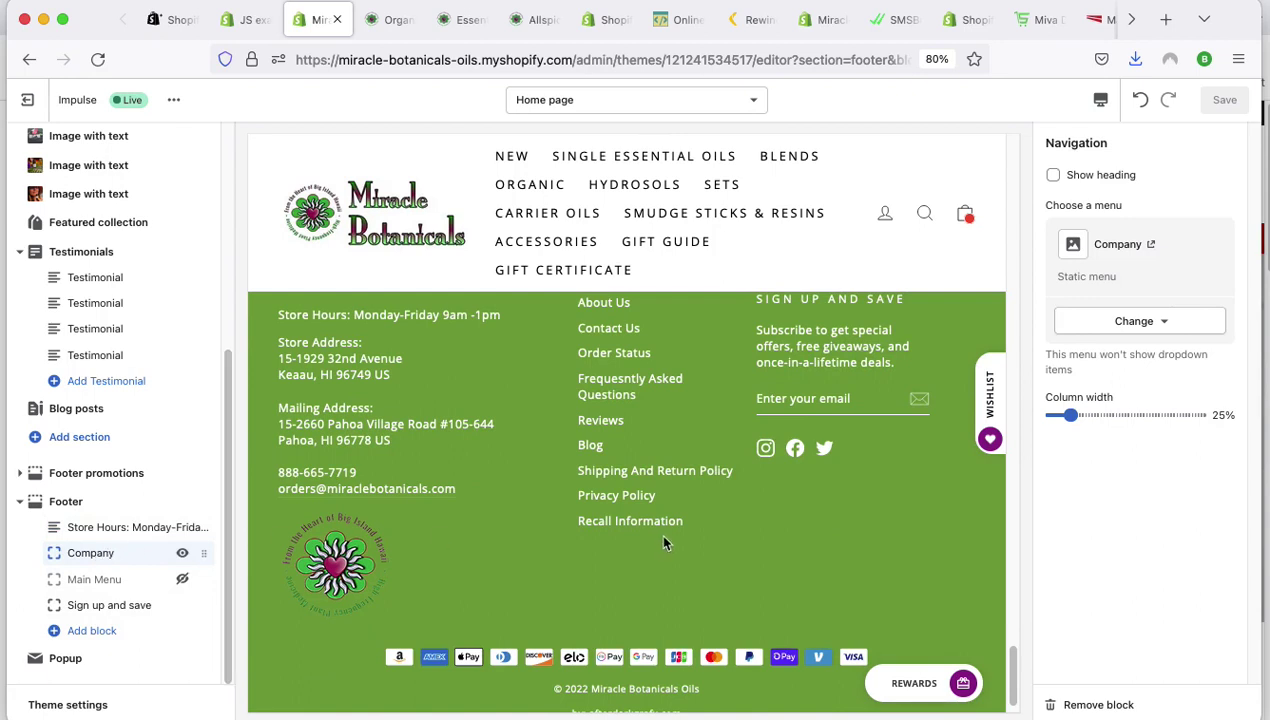
pyautogui.scroll(2, 718, 545)
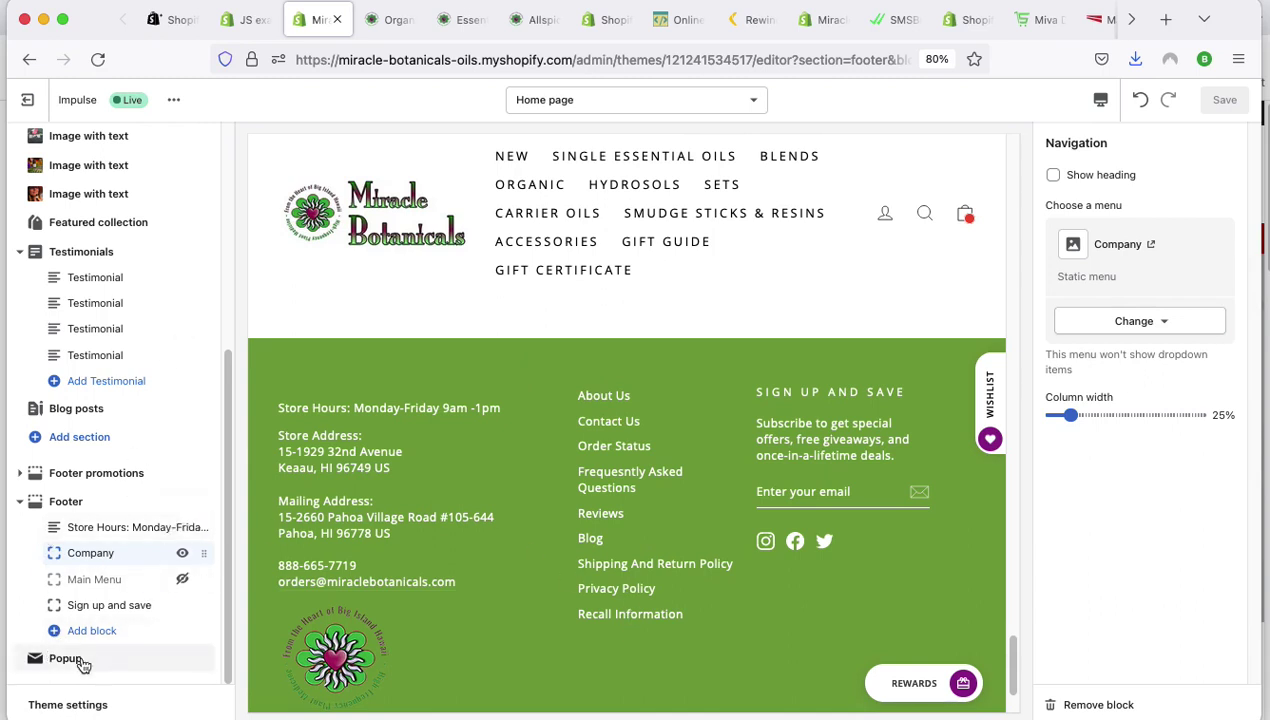
# Set the Popup section's display mode to Enabled.
pyautogui.click(166, 666)
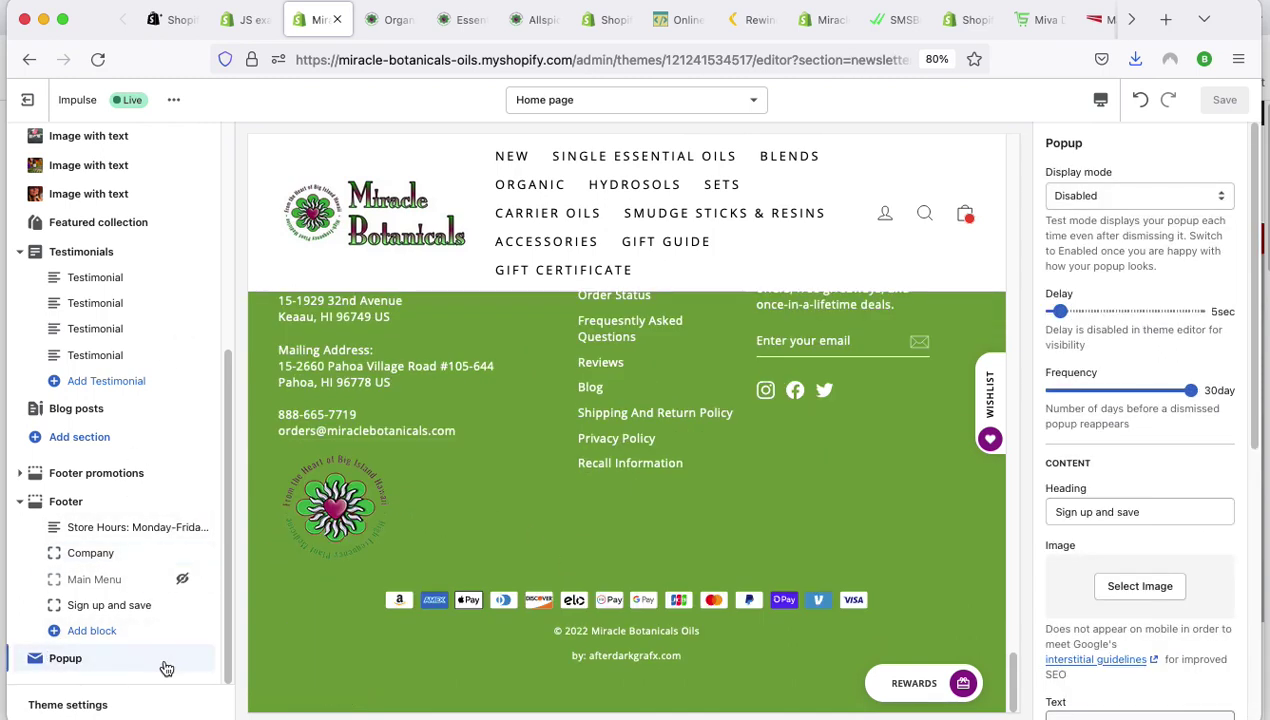
pyautogui.click(1148, 199)
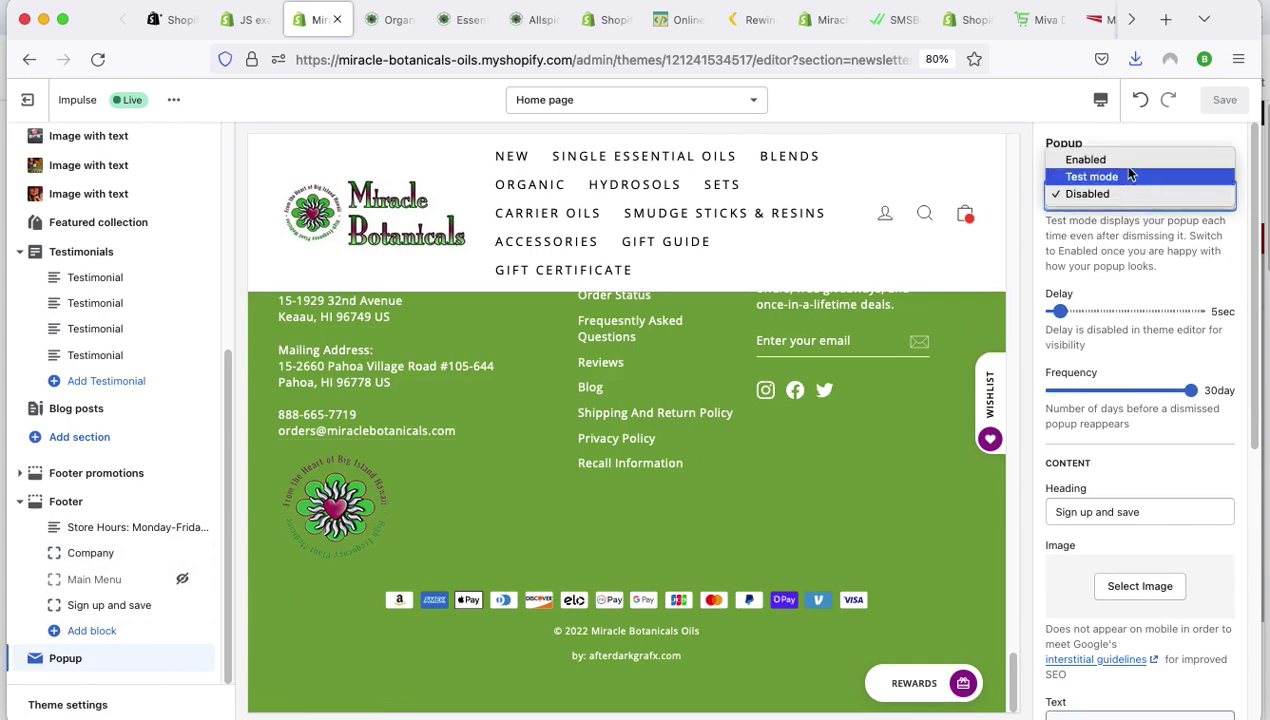
pyautogui.click(1100, 160)
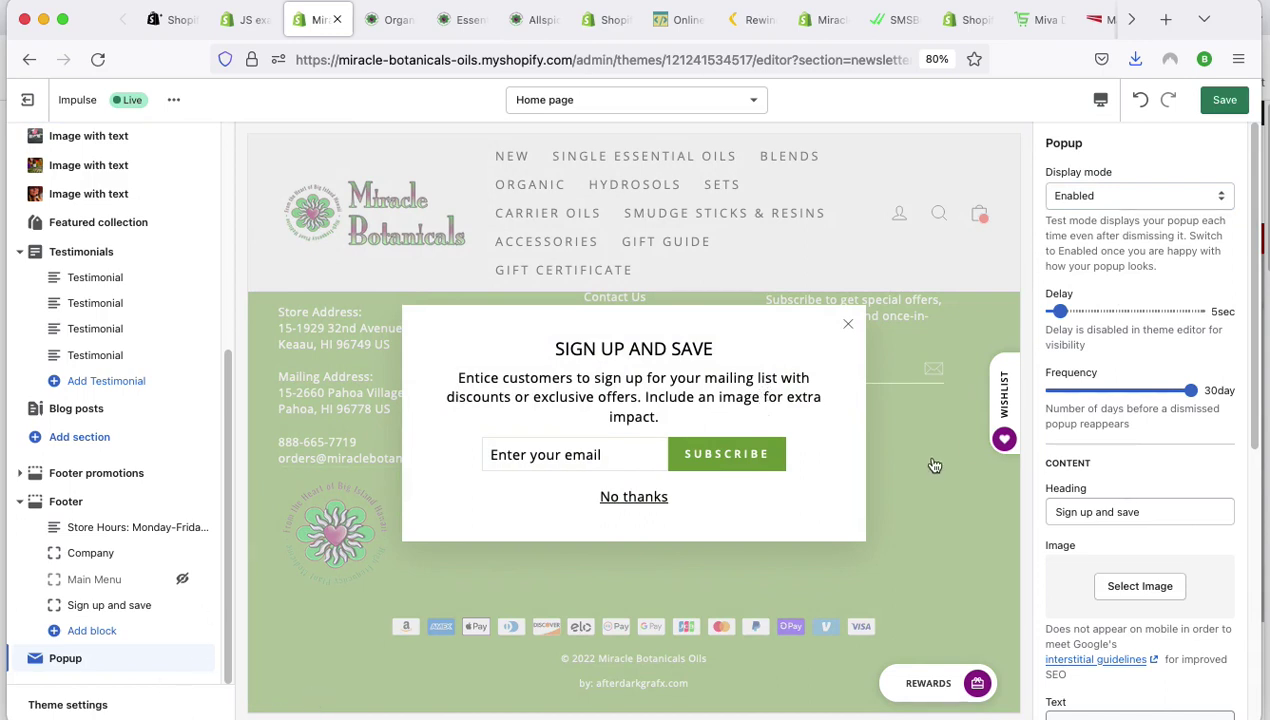
# Dismiss the sign-up popup in the preview, set the Popup section's display mode to Disabled, and save the theme.
pyautogui.click(849, 326)
pyautogui.click(1125, 198)
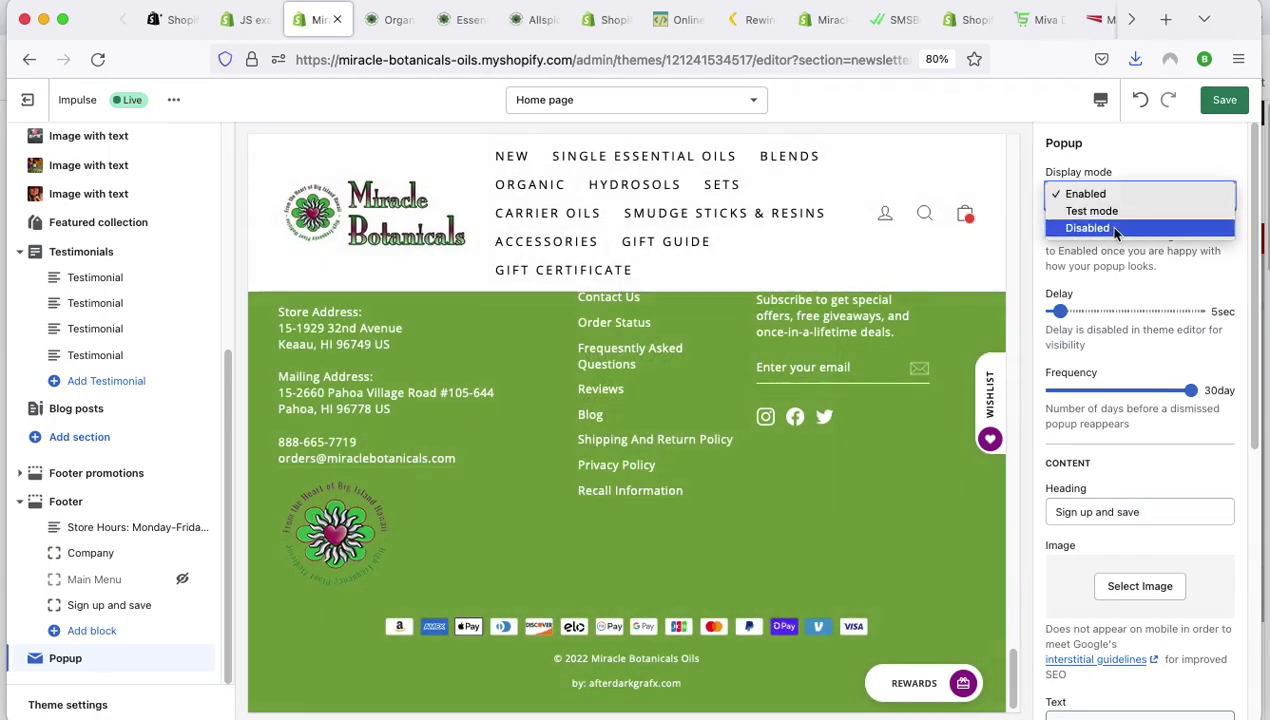
pyautogui.click(1115, 229)
pyautogui.click(1225, 100)
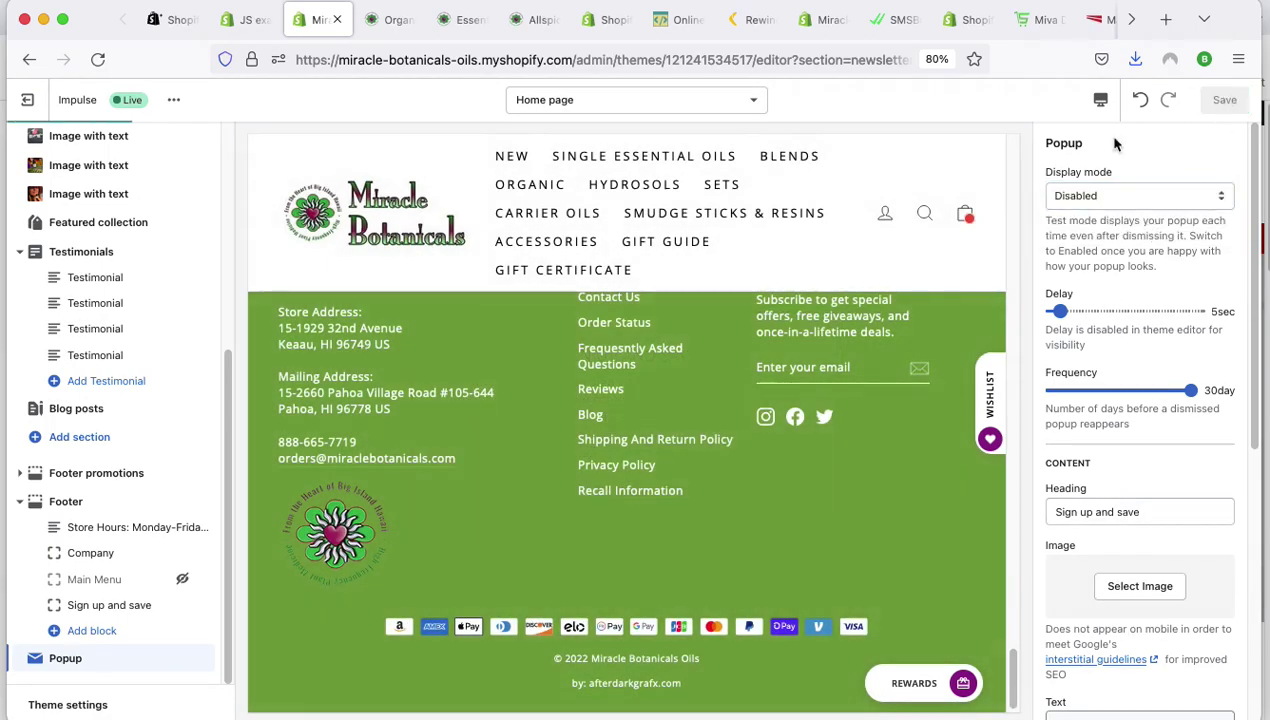
# Collapse the Hero (optional slideshow) and Testimonials sections in the home page's section list.
pyautogui.scroll(10, 228, 146)
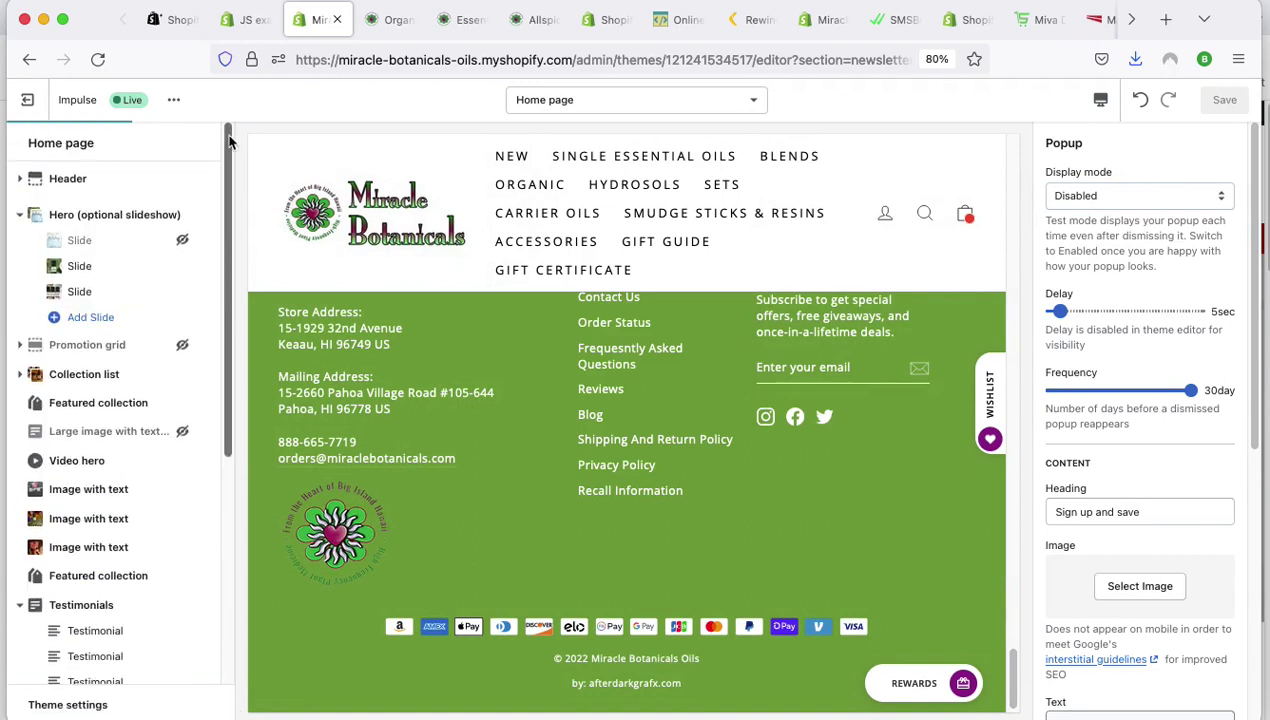
pyautogui.click(27, 216)
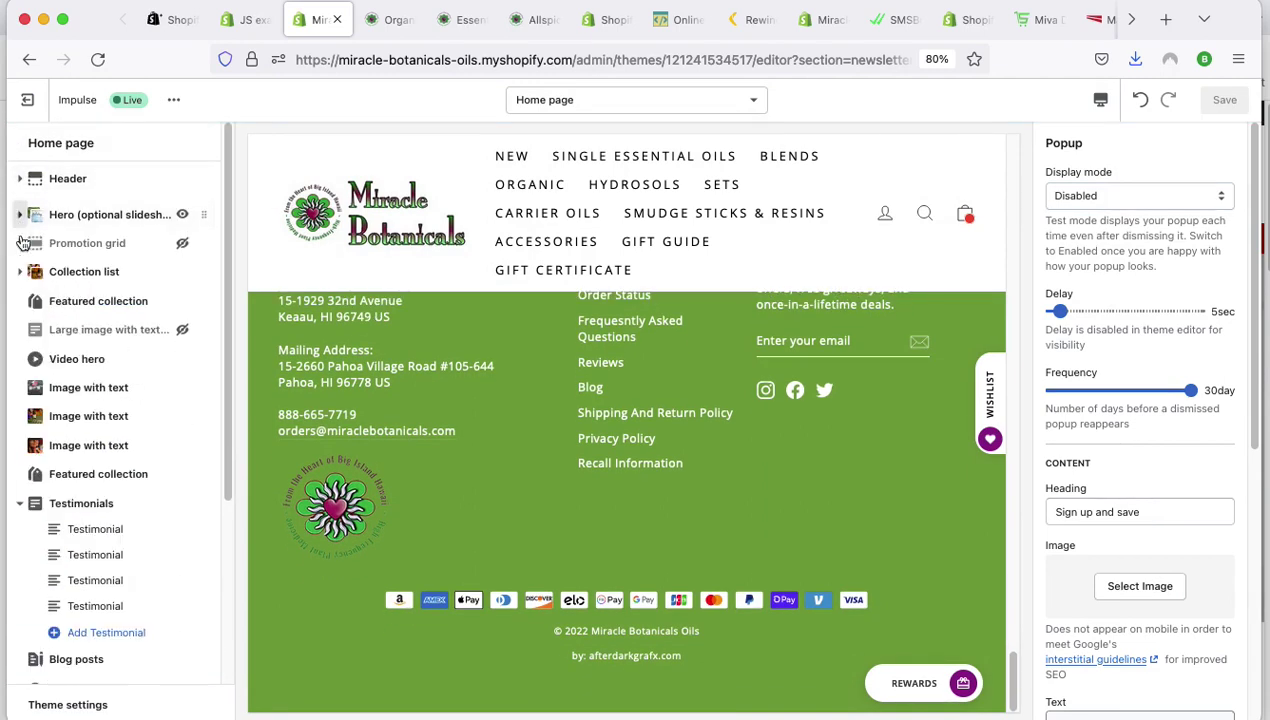
pyautogui.click(21, 505)
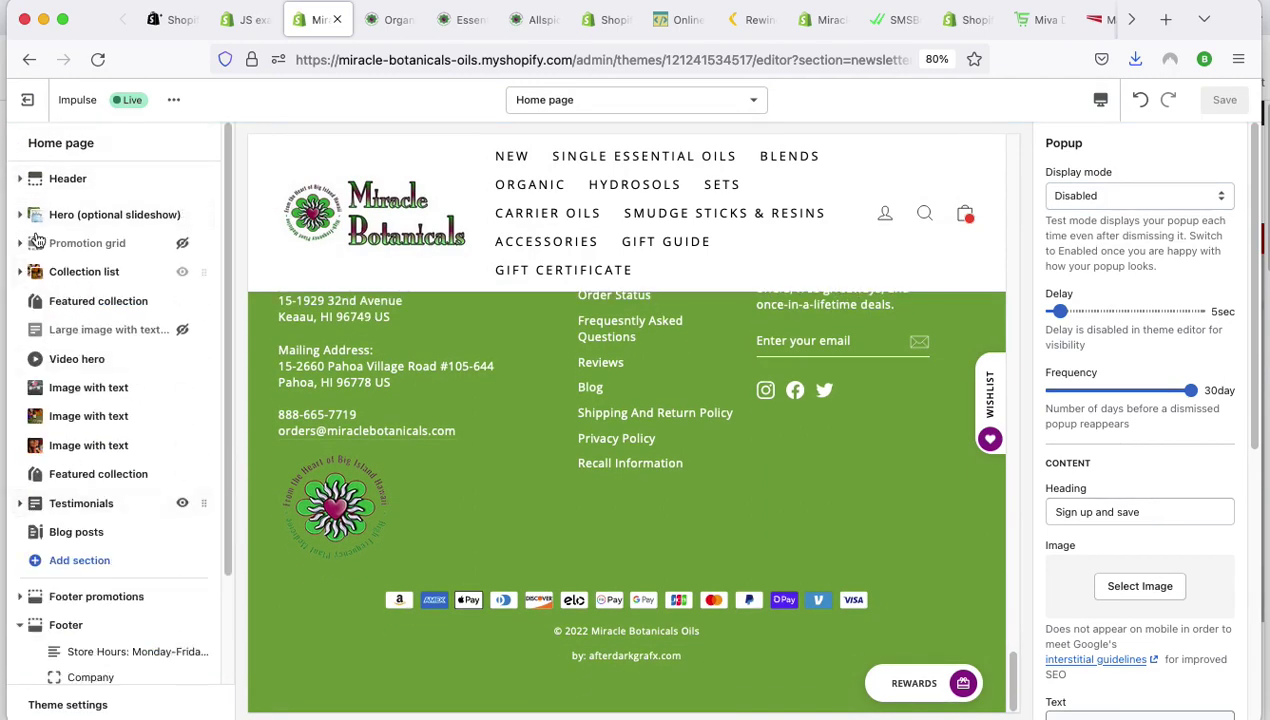
# Exit the theme editor and open the online store's list of blog posts.
pyautogui.click(27, 100)
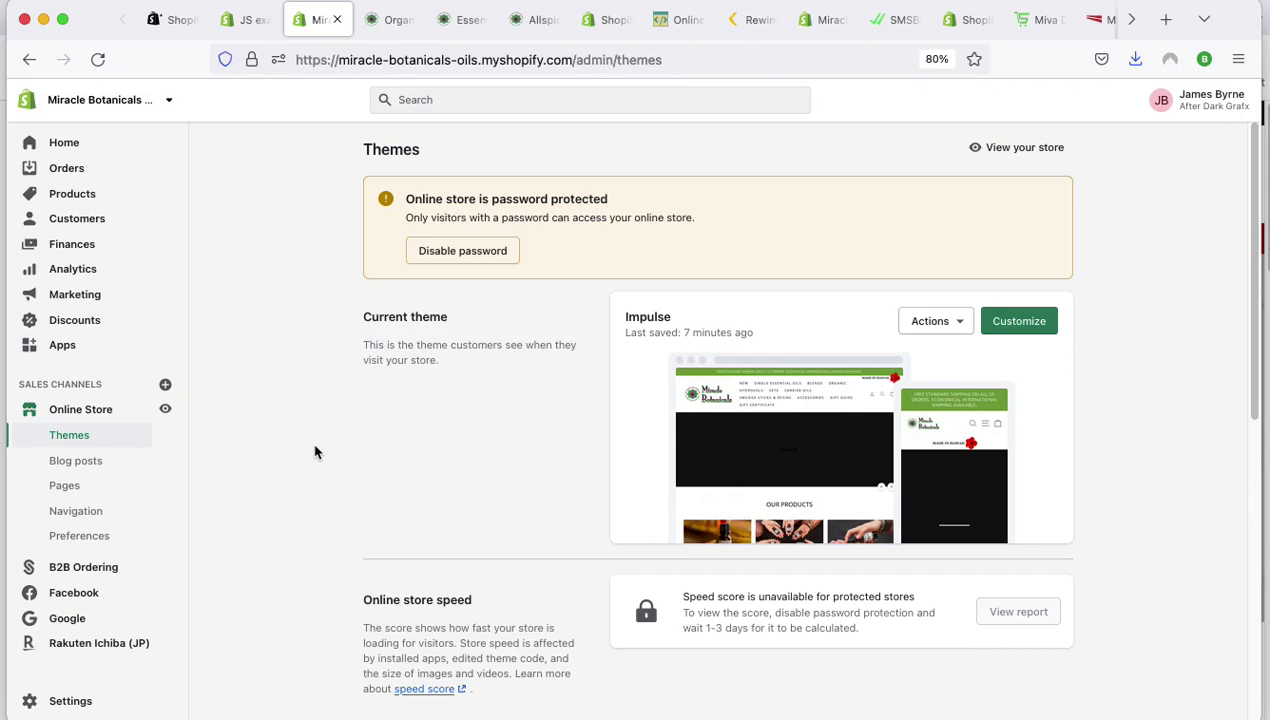
pyautogui.scroll(-2, 314, 452)
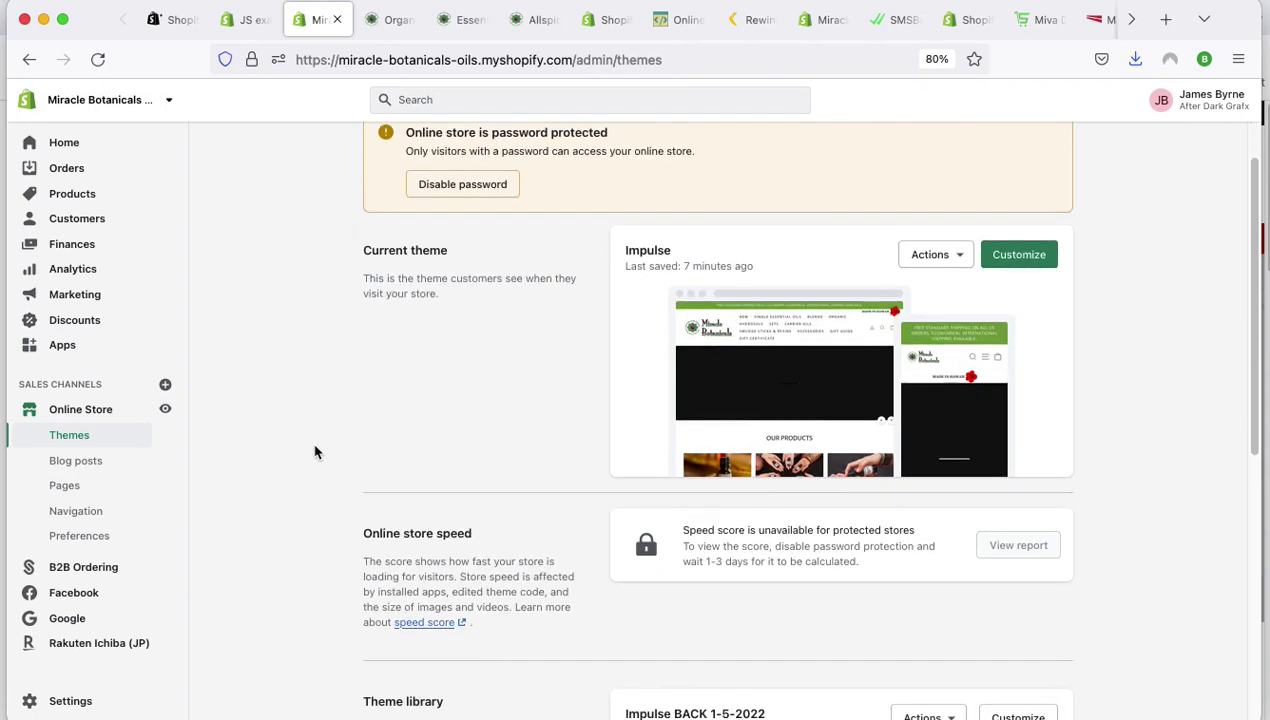
pyautogui.click(99, 463)
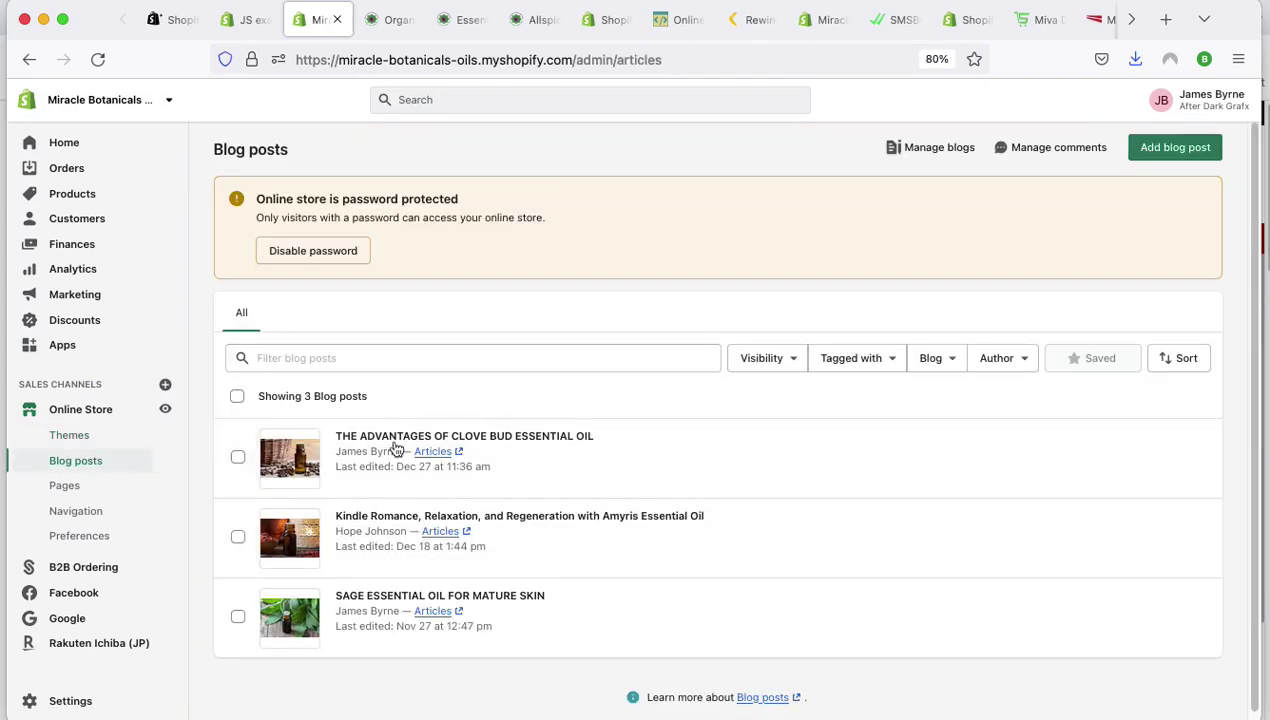
# Switch to the storefront preview showing the Organic Essential Oils collection and go to the store's home page.
pyautogui.click(398, 30)
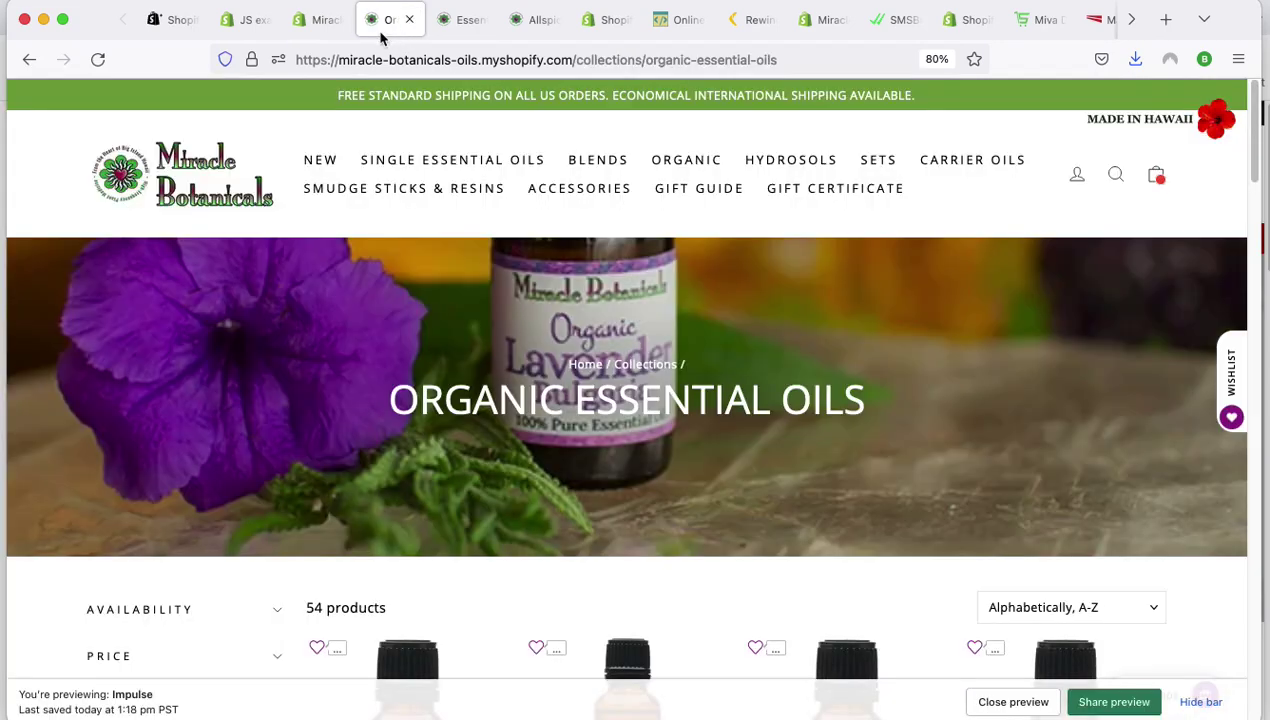
pyautogui.scroll(-2, 639, 331)
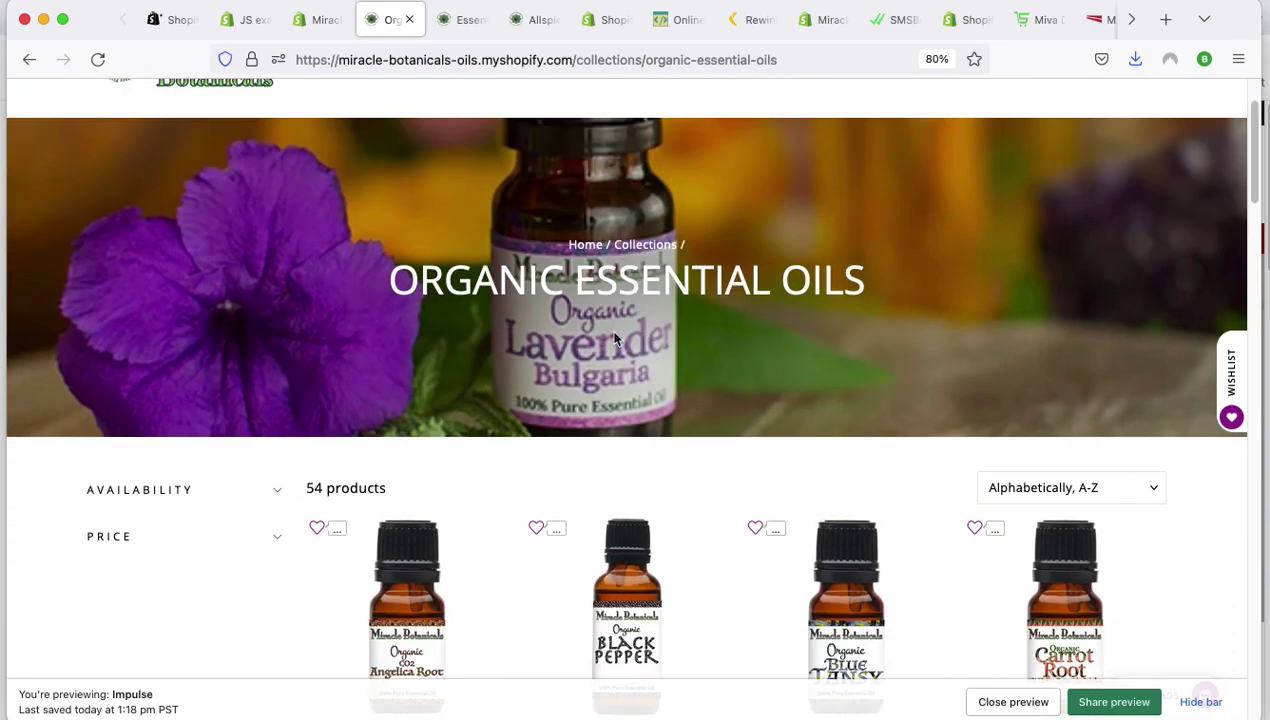
pyautogui.scroll(2, 613, 337)
pyautogui.click(213, 188)
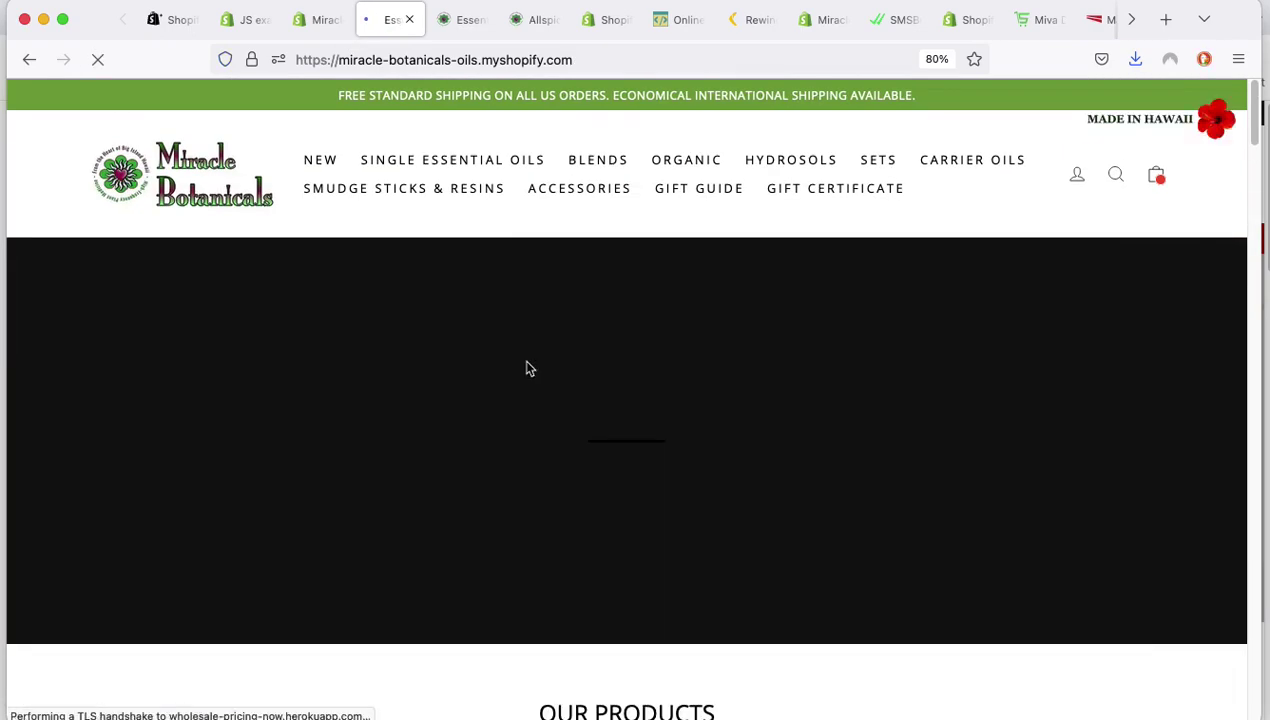
# Review the storefront home page down to its blog posts, and read the article THE ADVANTAGES OF CLOVE BUD ESSENTIAL OIL.
pyautogui.scroll(-10, 527, 362)
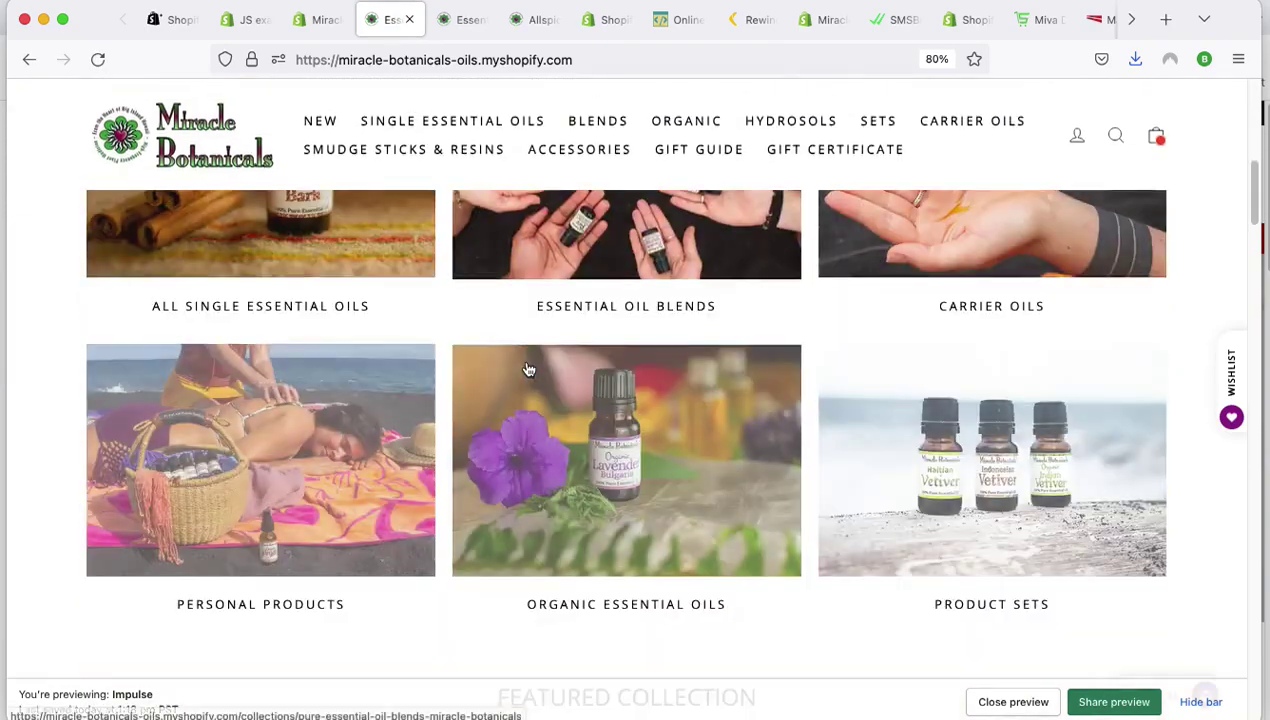
pyautogui.scroll(10, 524, 367)
pyautogui.scroll(-15, 522, 367)
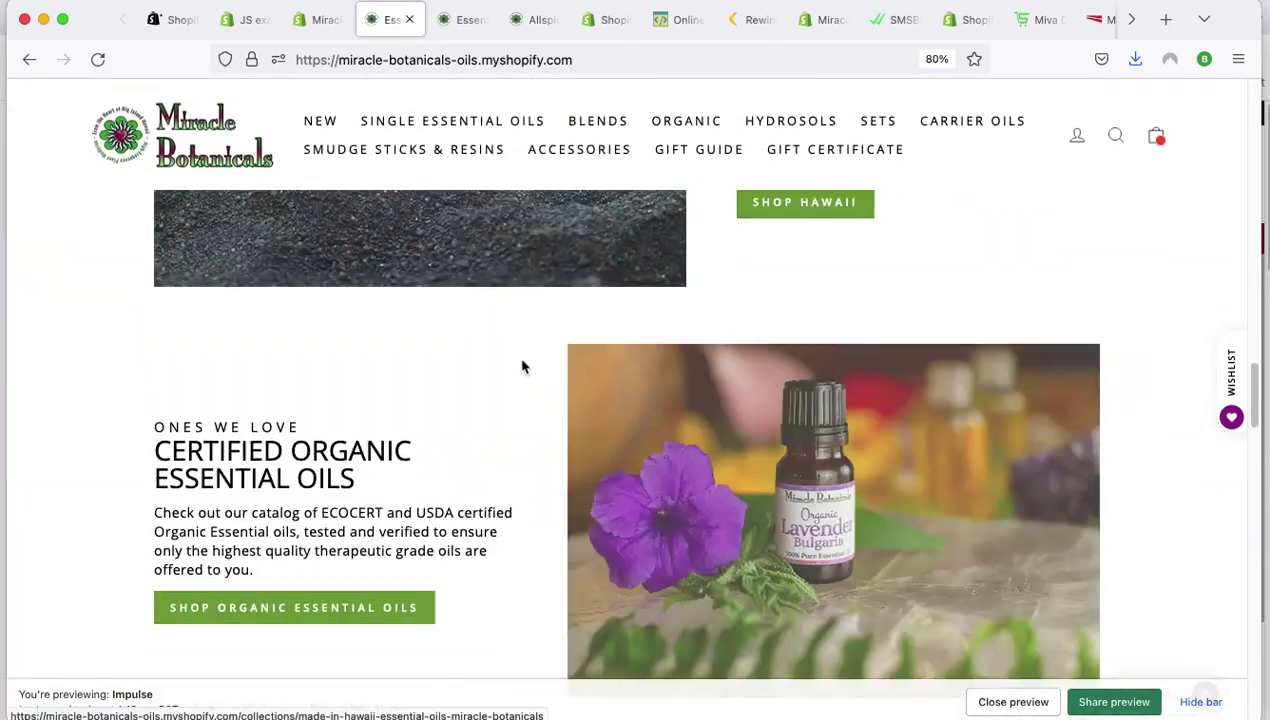
pyautogui.scroll(-15, 522, 367)
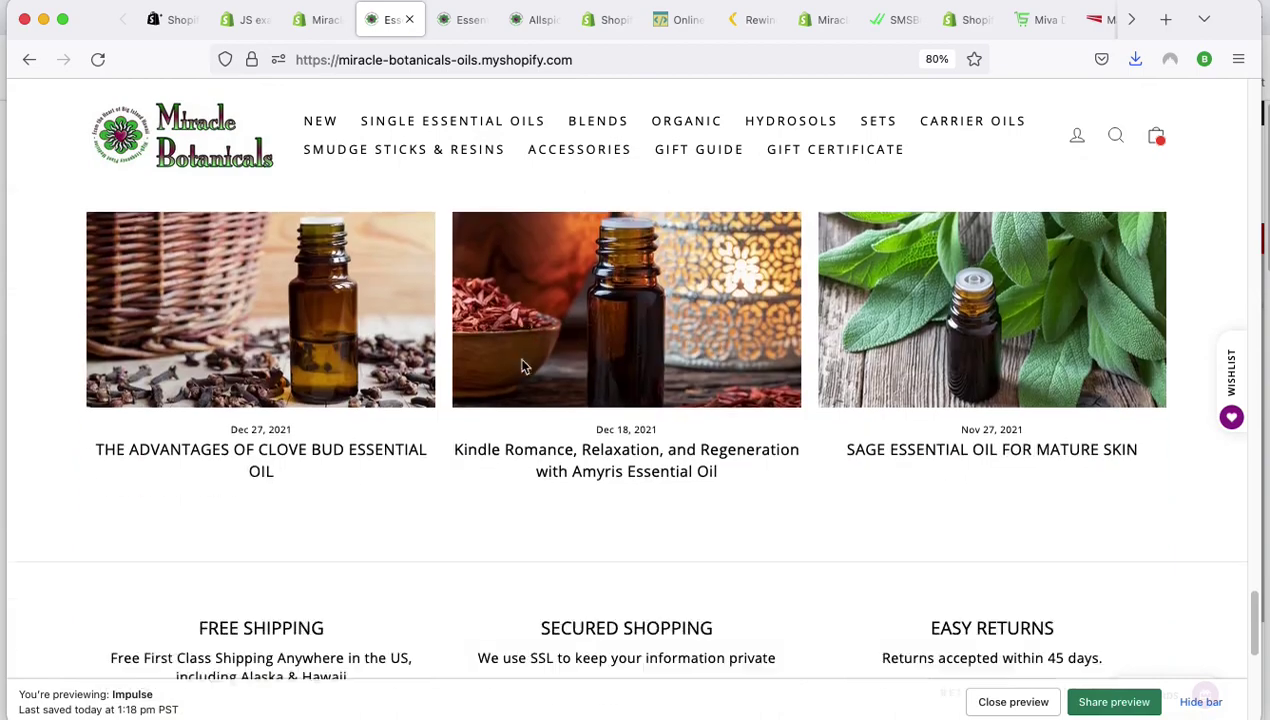
pyautogui.click(366, 317)
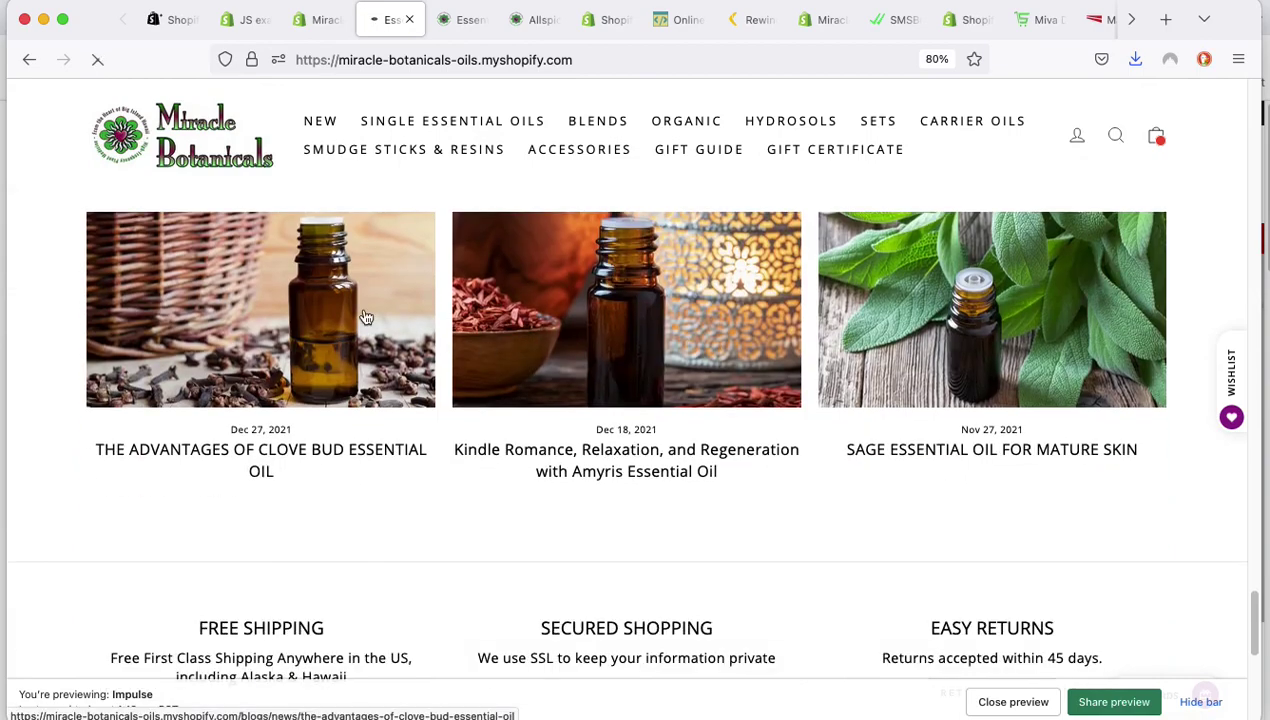
pyautogui.scroll(-5, 729, 430)
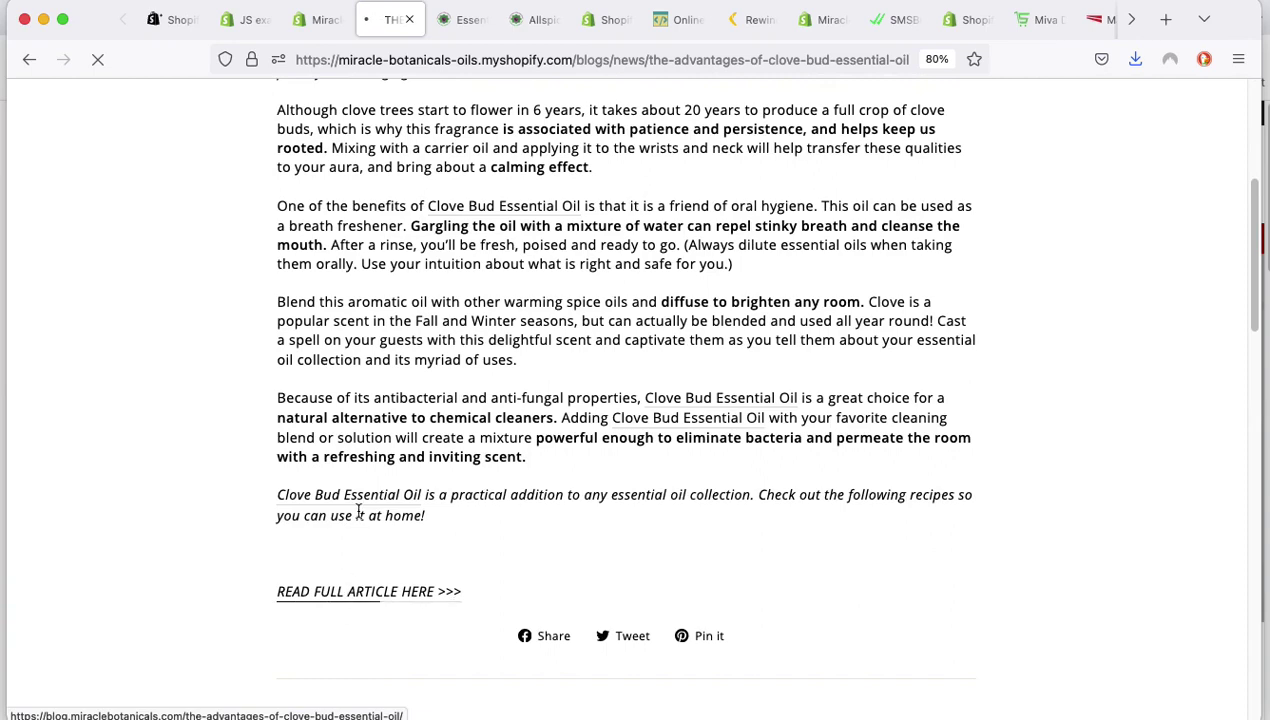
# Open the clove bud post in the Shopify admin and examine its content, including the READ FULL ARTICLE HERE link.
pyautogui.click(318, 19)
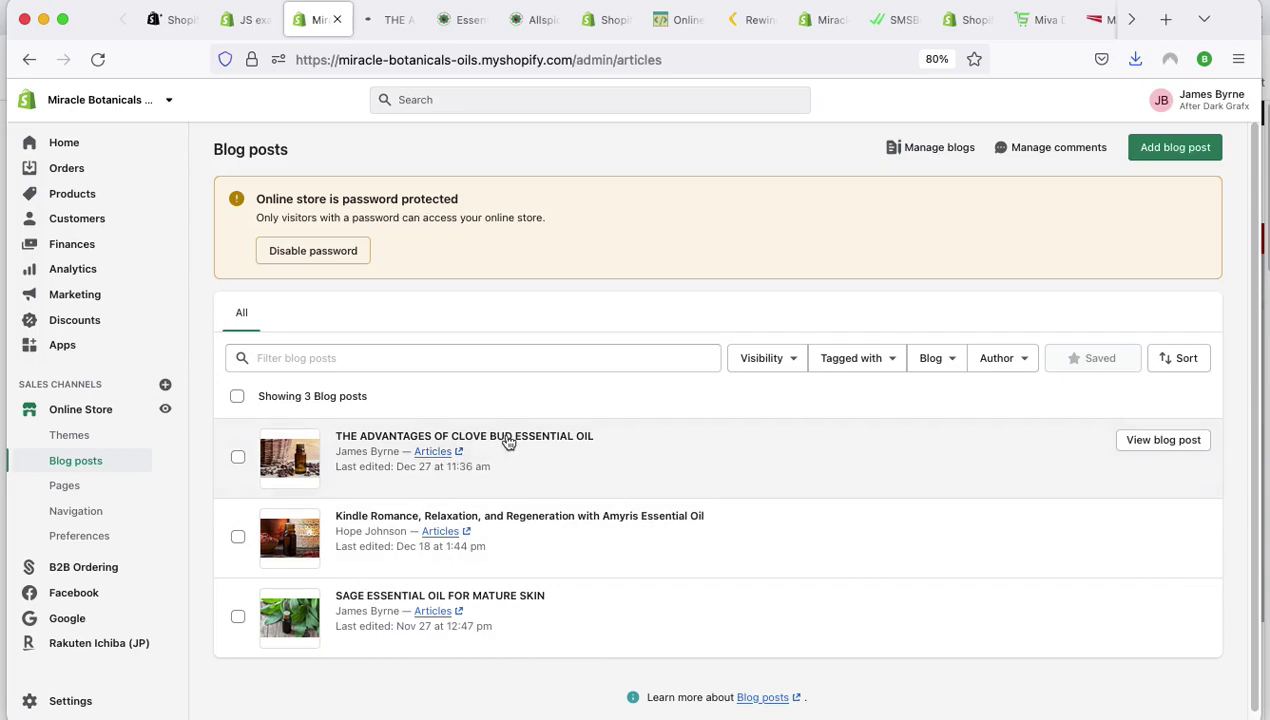
pyautogui.click(508, 443)
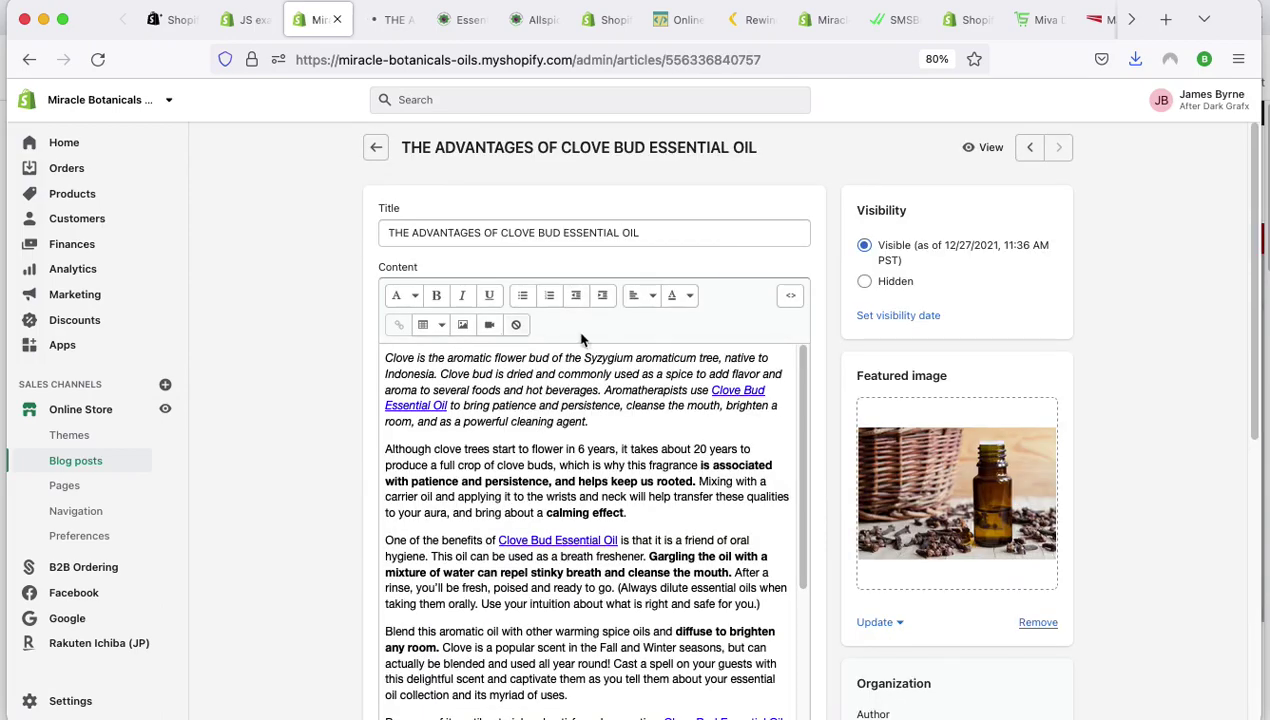
pyautogui.scroll(-10, 595, 462)
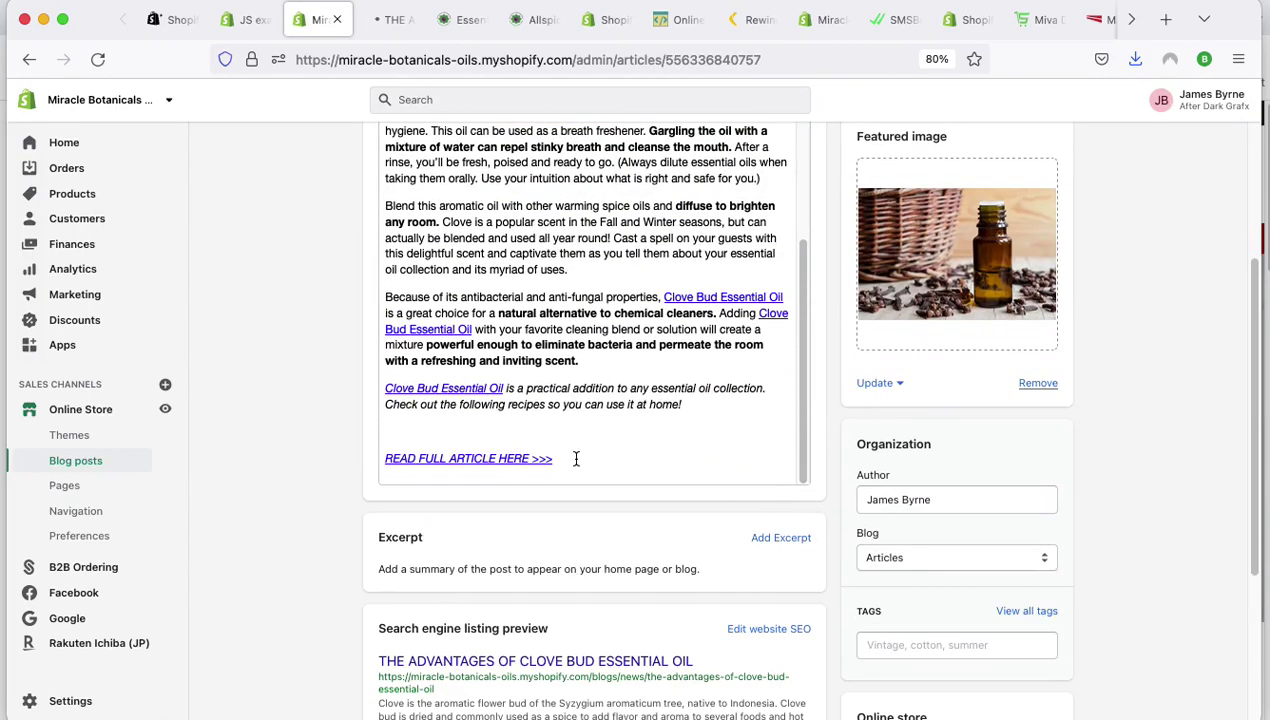
pyautogui.moveTo(576, 458); pyautogui.dragTo(305, 457)
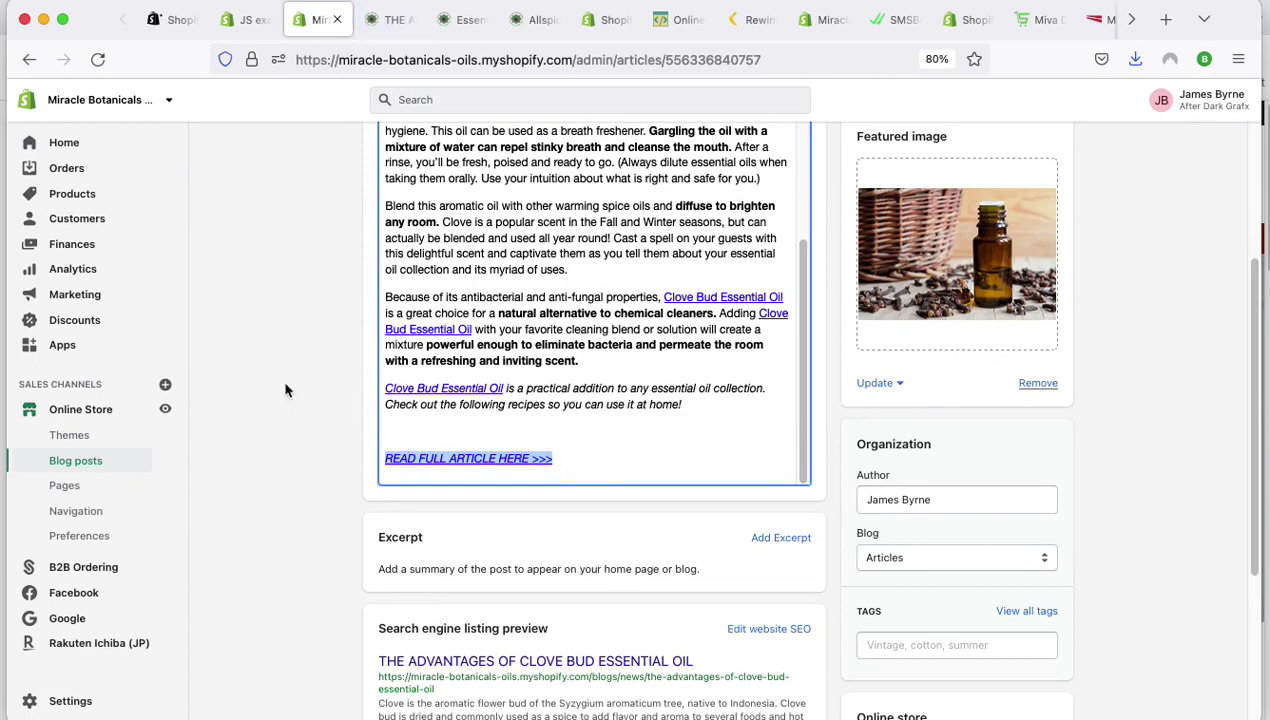
pyautogui.scroll(10, 652, 364)
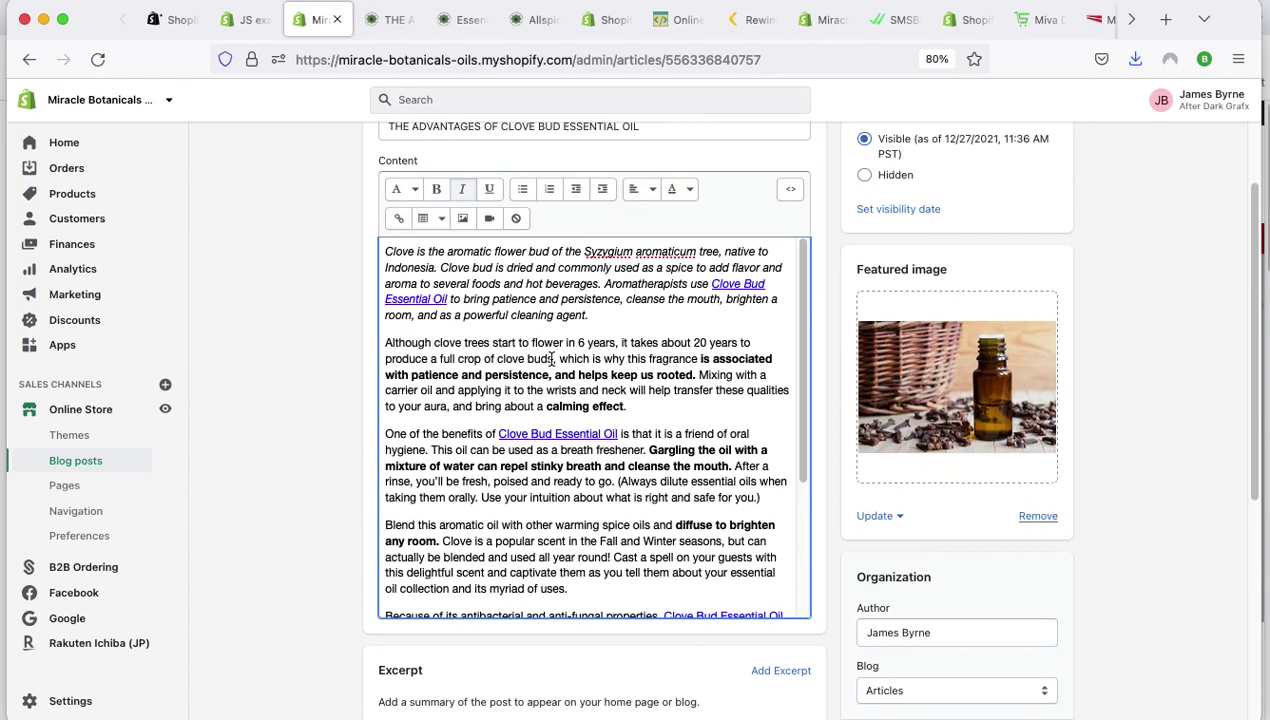
pyautogui.click(298, 440)
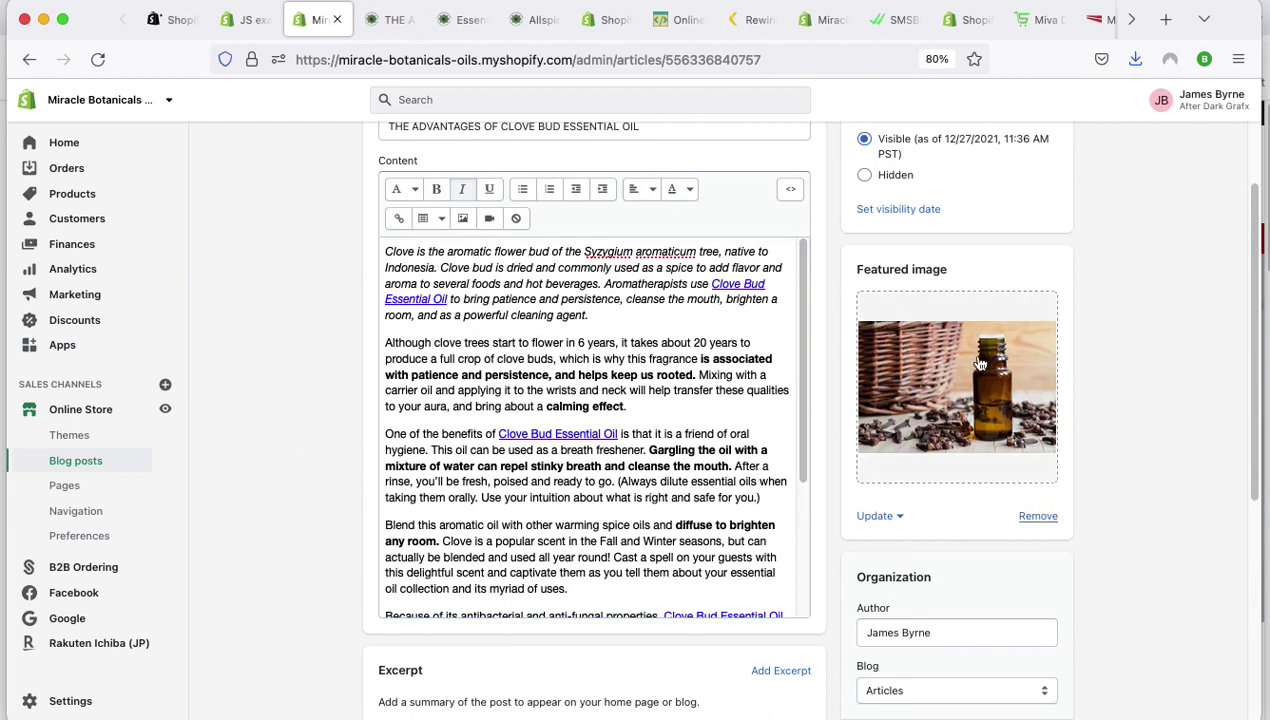
# Replace the clove bud post's author with the other author's name from the suggestions, and save the post.
pyautogui.scroll(-3, 1050, 500)
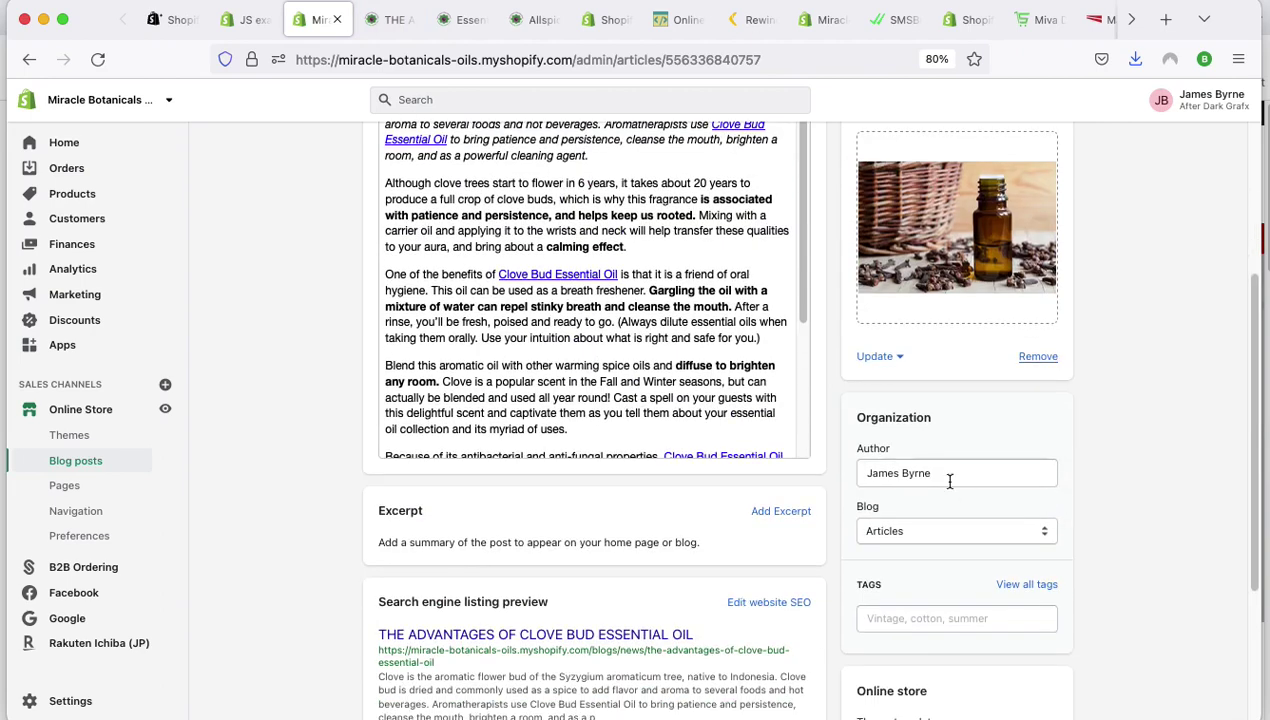
pyautogui.tripleClick(950, 481)
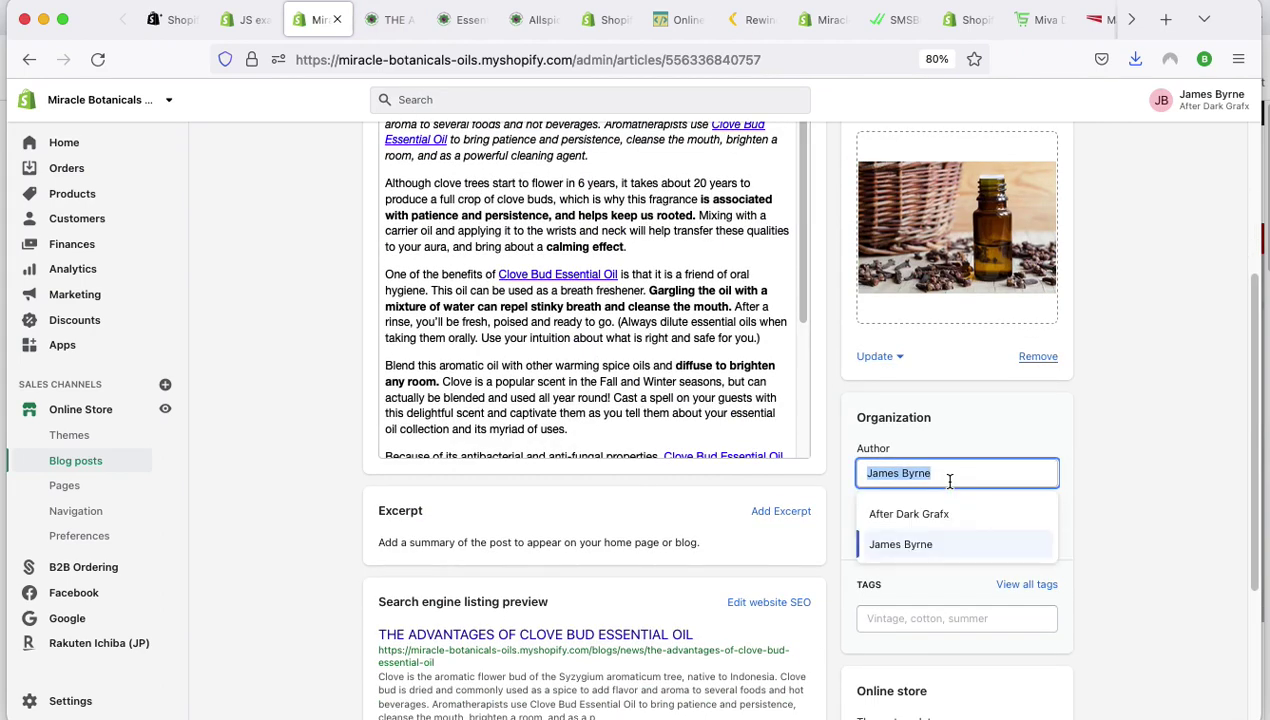
pyautogui.write('Hope')
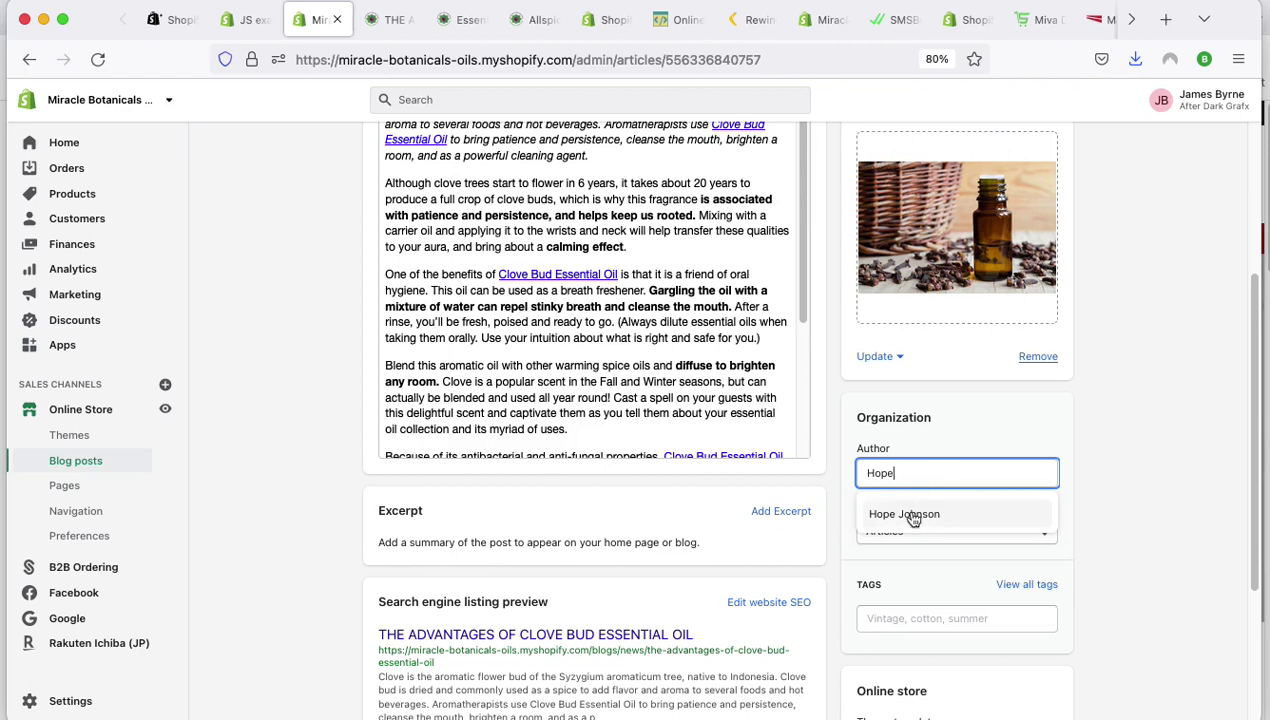
pyautogui.click(910, 515)
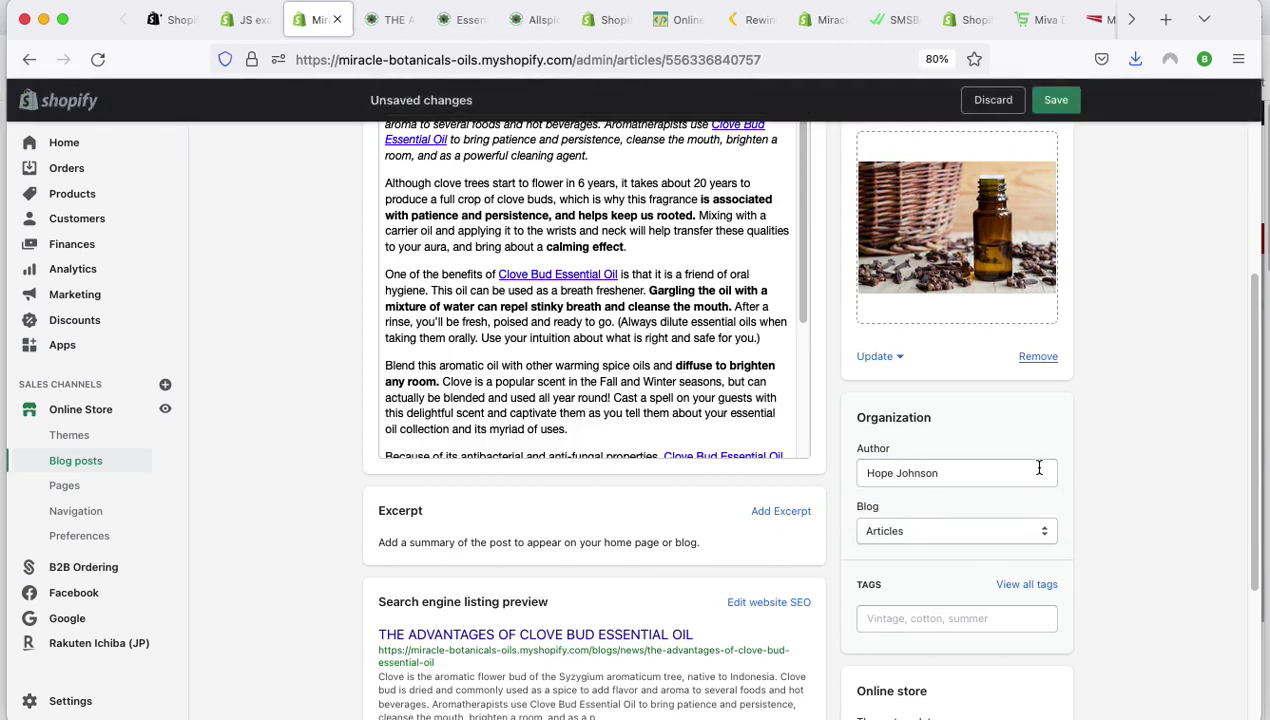
pyautogui.click(963, 470)
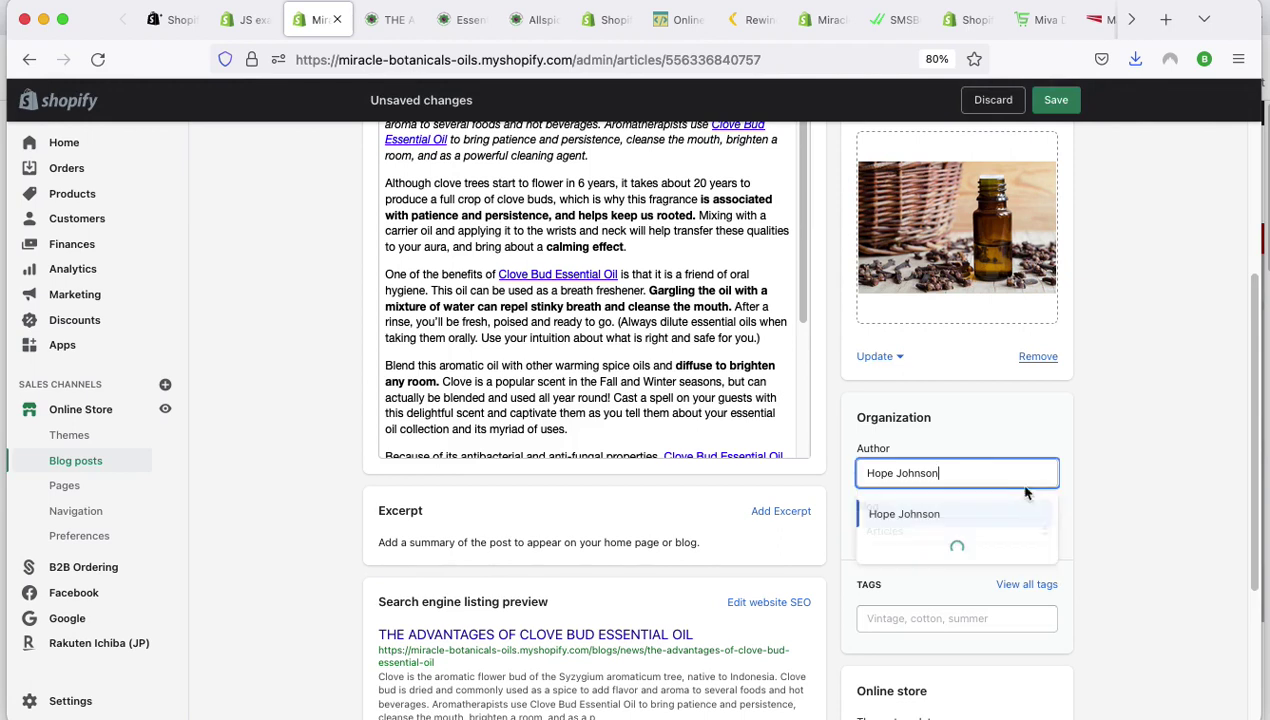
pyautogui.click(1101, 490)
pyautogui.click(1056, 100)
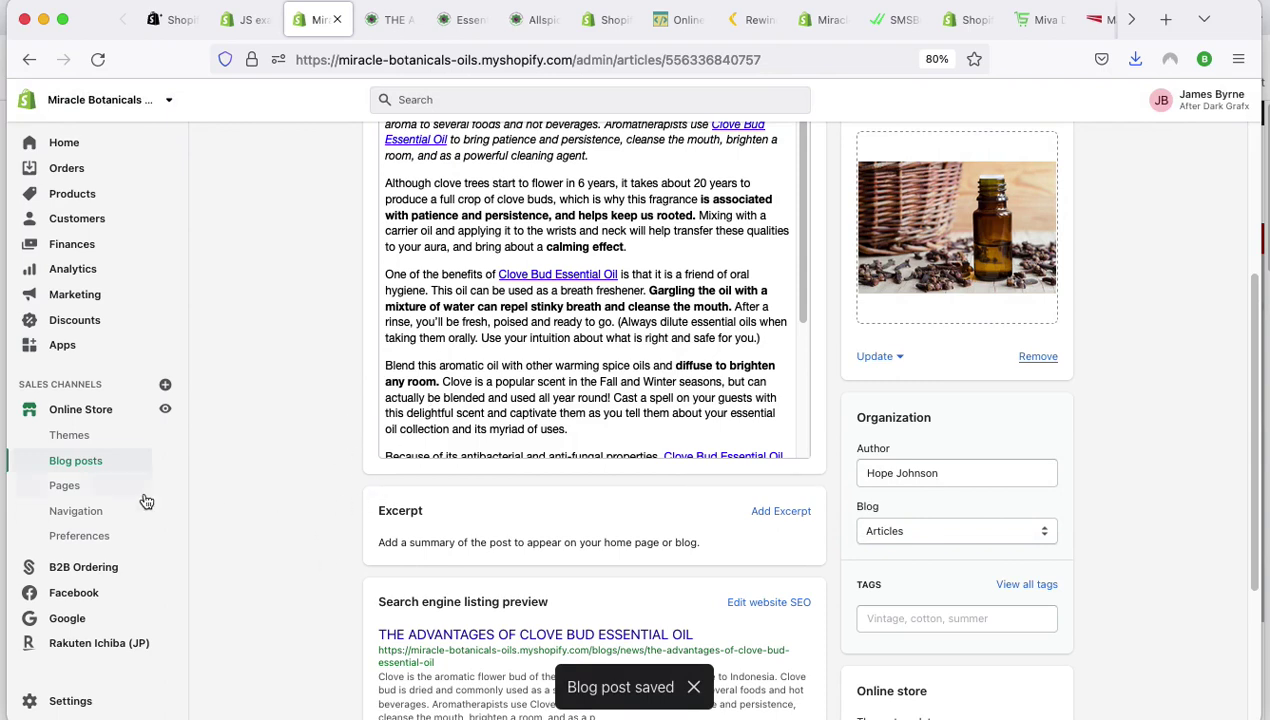
# Return to the blog posts list, look at the Articles blog on the Manage blogs page, and go back to the posts.
pyautogui.scroll(5, 290, 368)
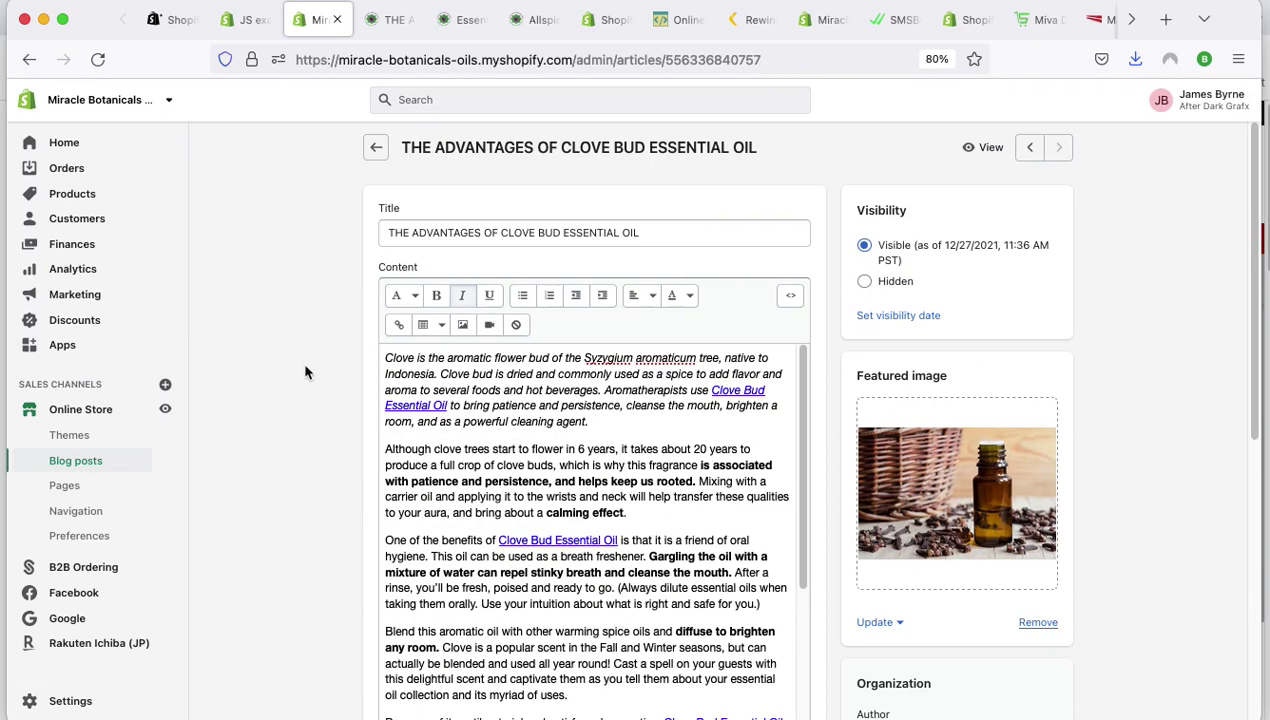
pyautogui.click(376, 148)
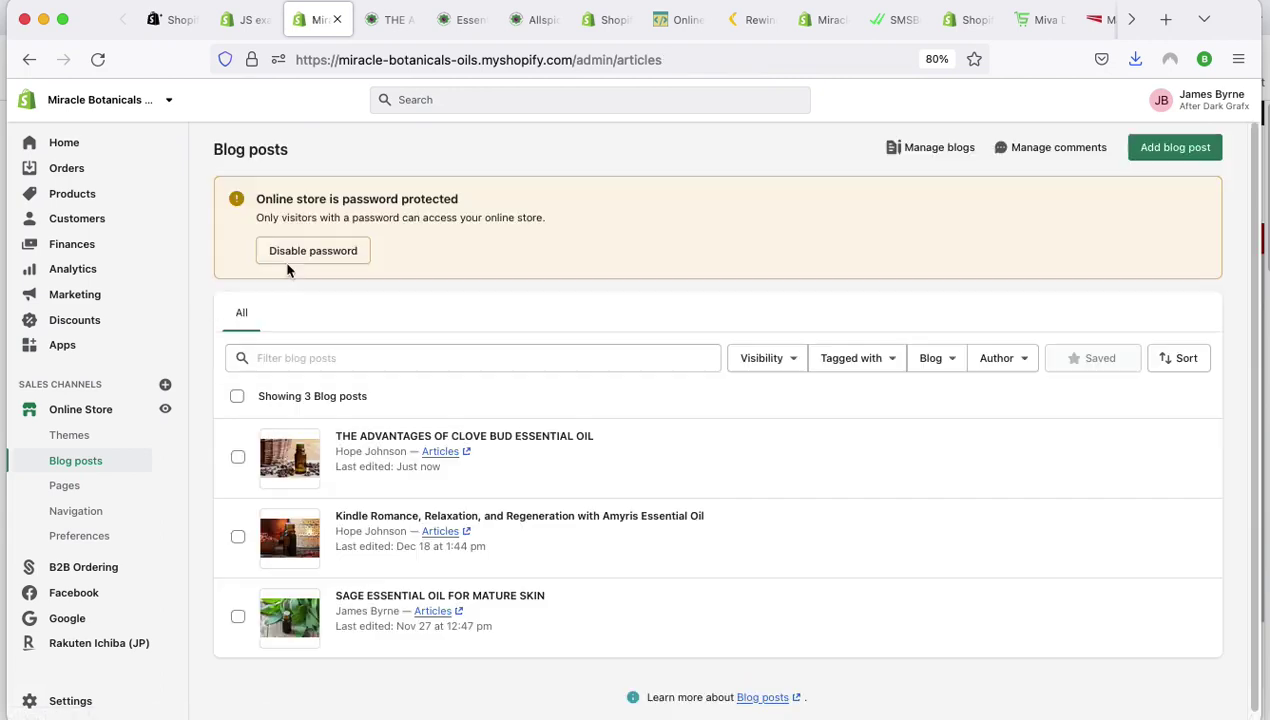
pyautogui.click(940, 149)
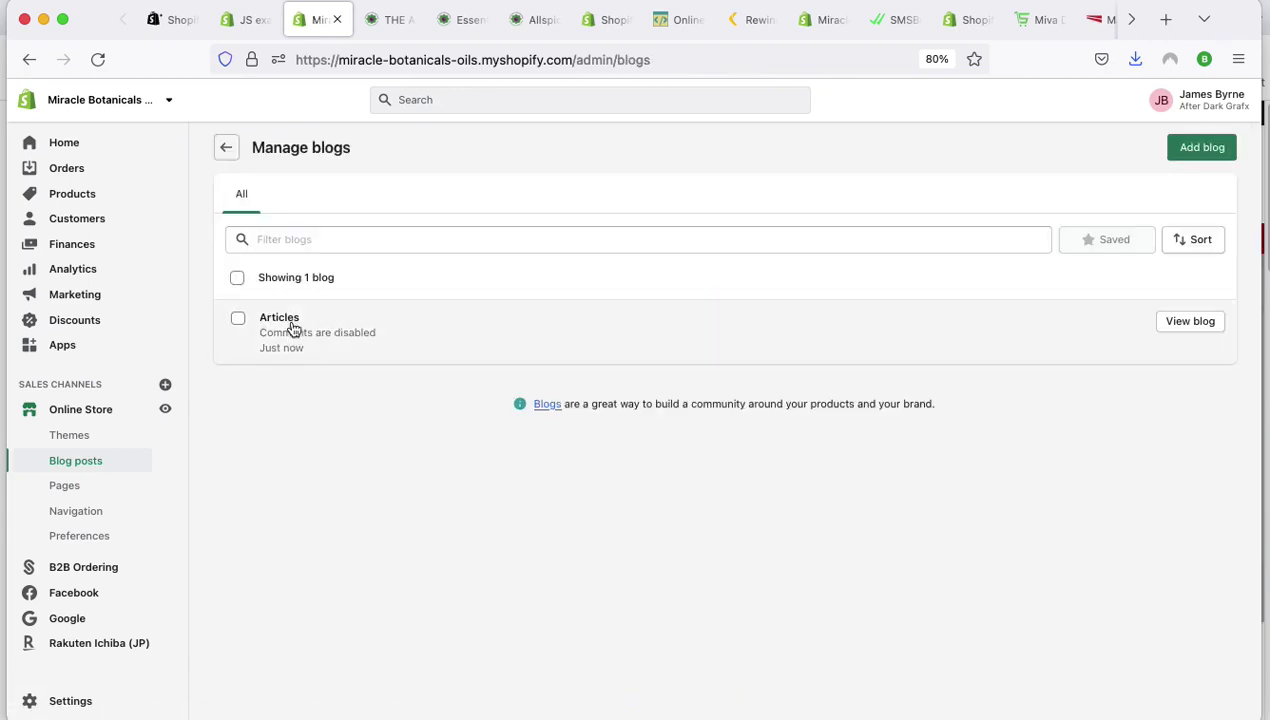
pyautogui.click(227, 150)
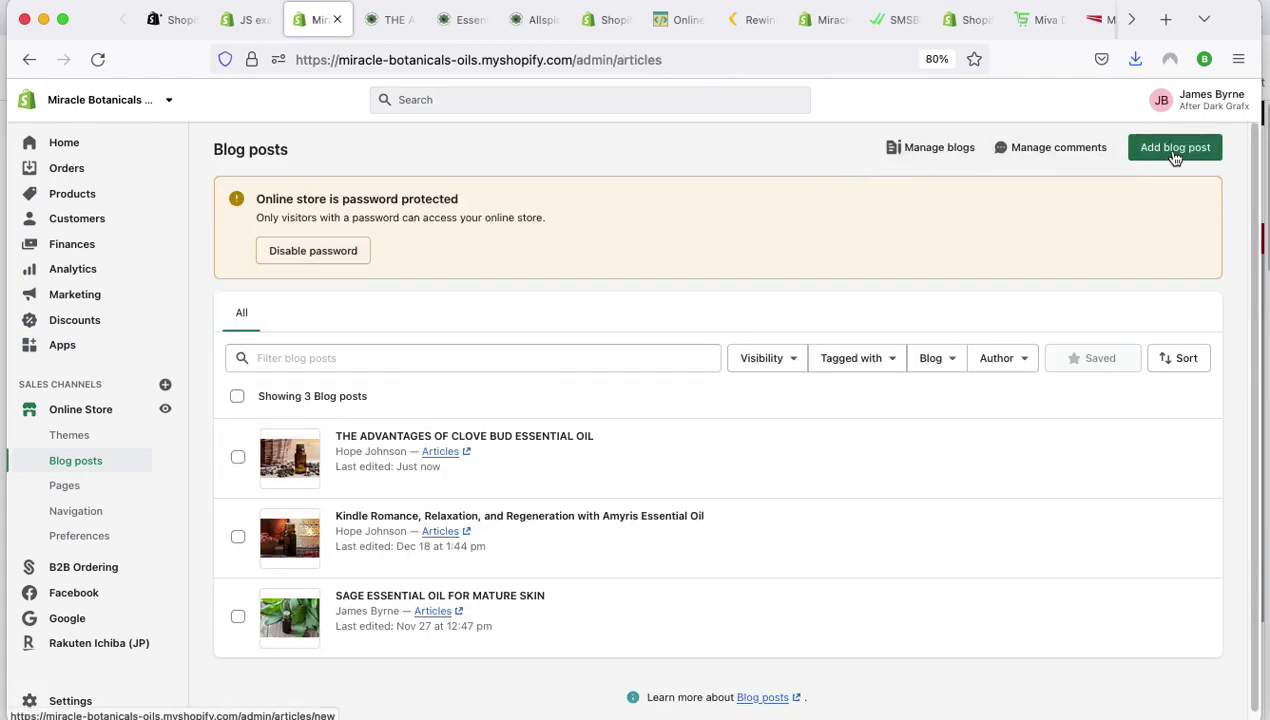
# Start a new blog post, leaving its title and content empty, and set its visibility to Visible.
pyautogui.click(1178, 157)
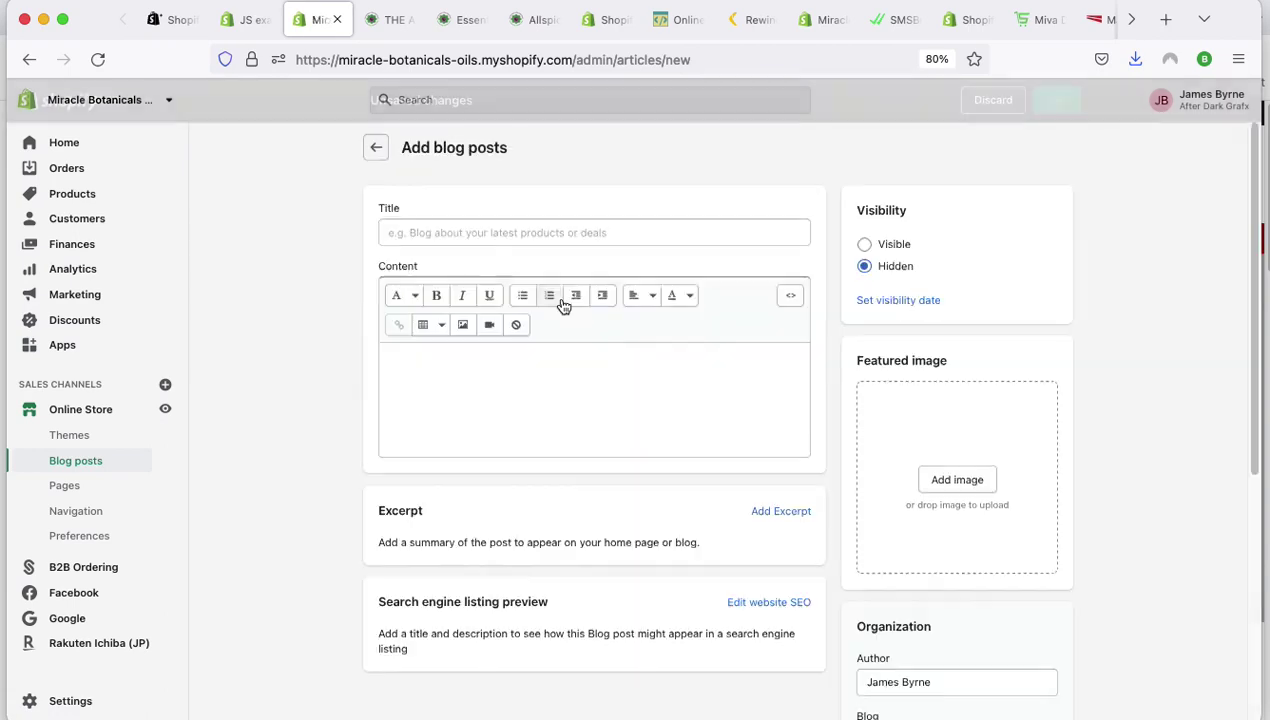
pyautogui.click(407, 240)
pyautogui.click(455, 390)
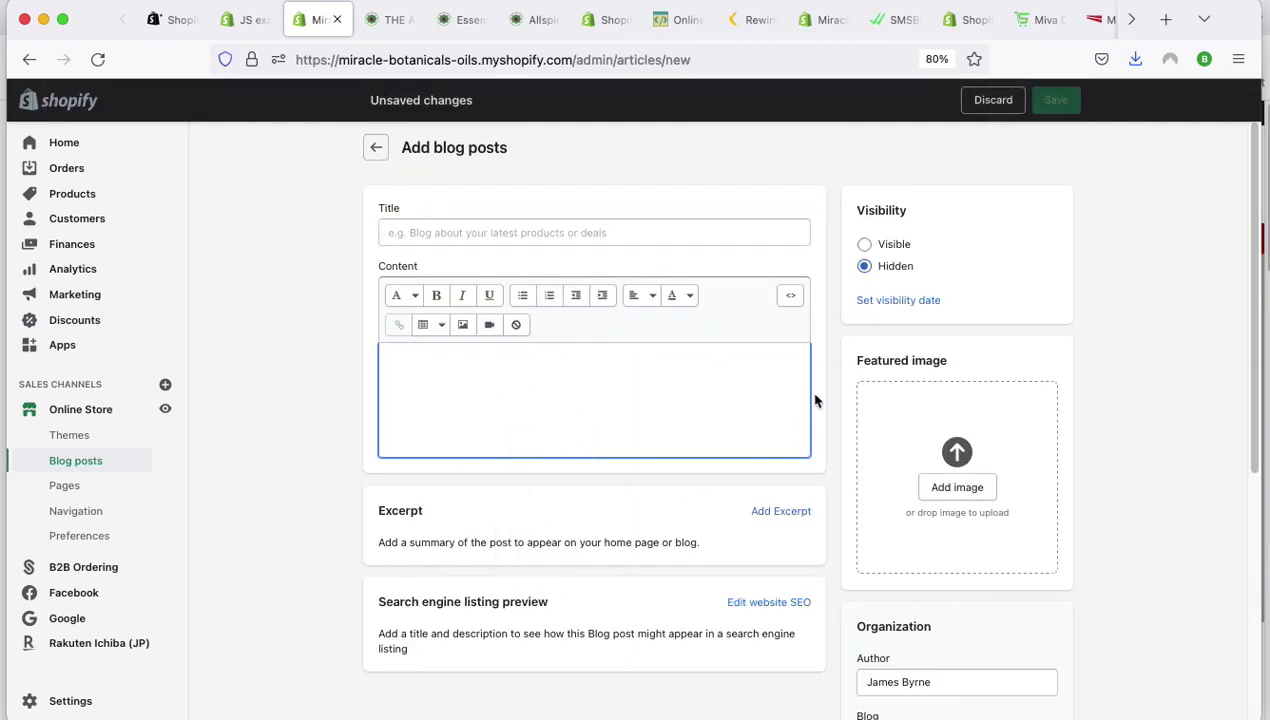
pyautogui.click(865, 246)
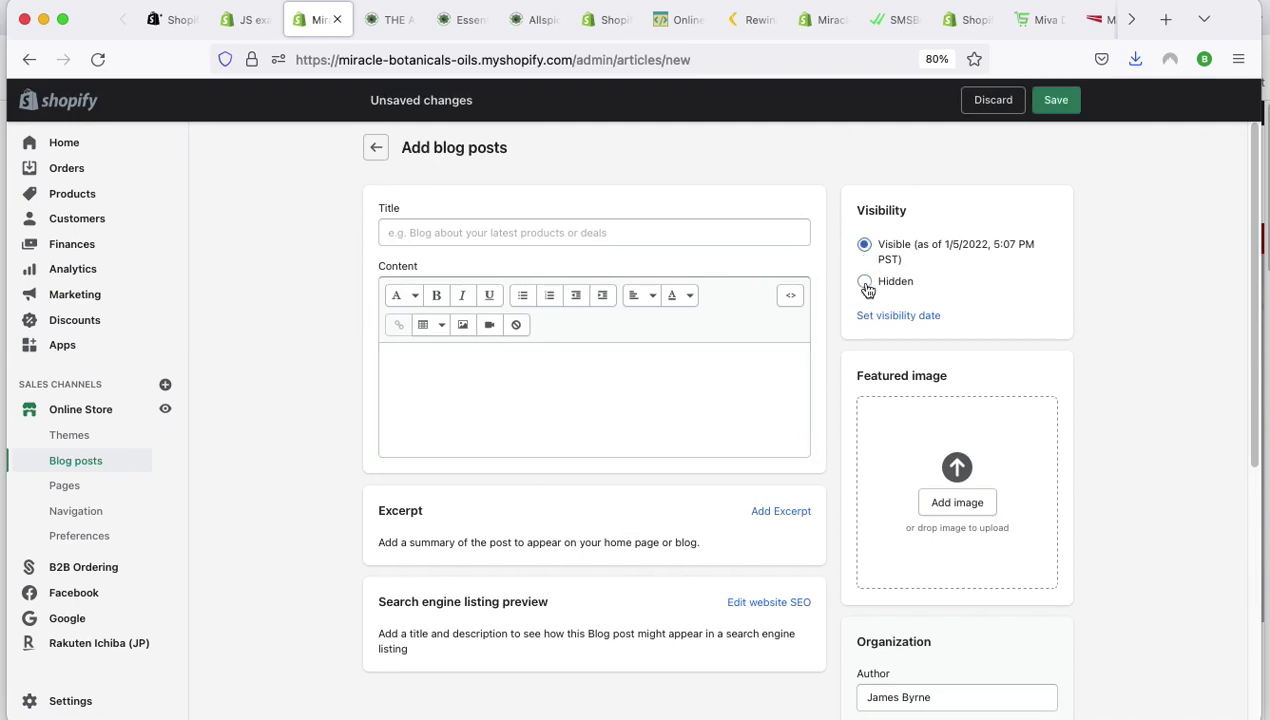
# Set the new blog post's visibility to Hidden, and look over its author, blog, tags and theme template settings.
pyautogui.click(865, 283)
pyautogui.scroll(-5, 998, 420)
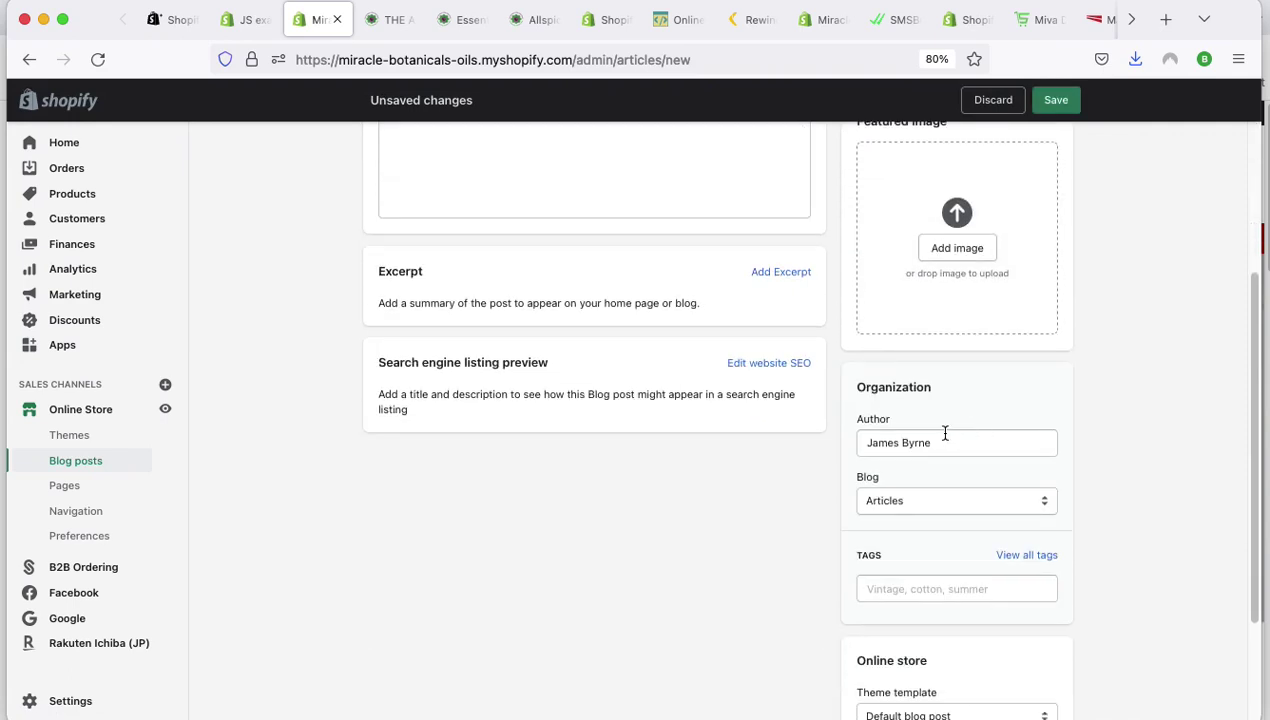
pyautogui.click(945, 432)
pyautogui.click(1108, 455)
pyautogui.scroll(-2, 1106, 440)
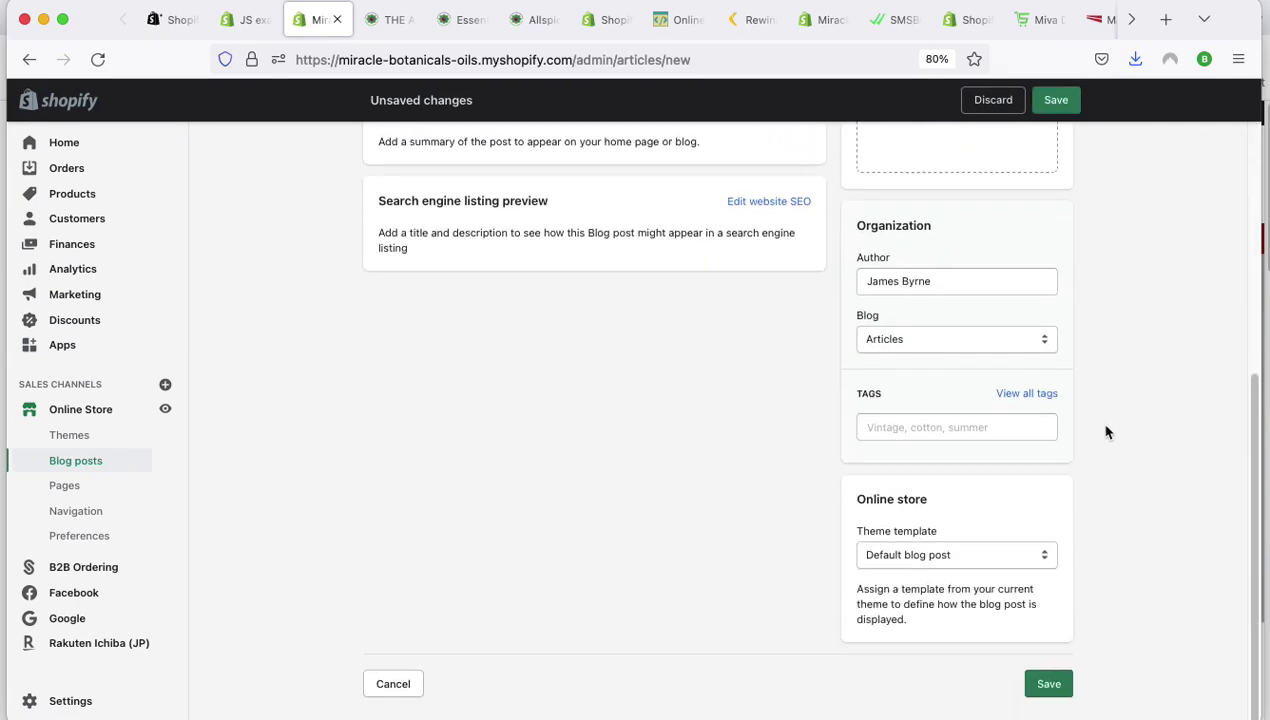
pyautogui.click(987, 569)
pyautogui.click(987, 565)
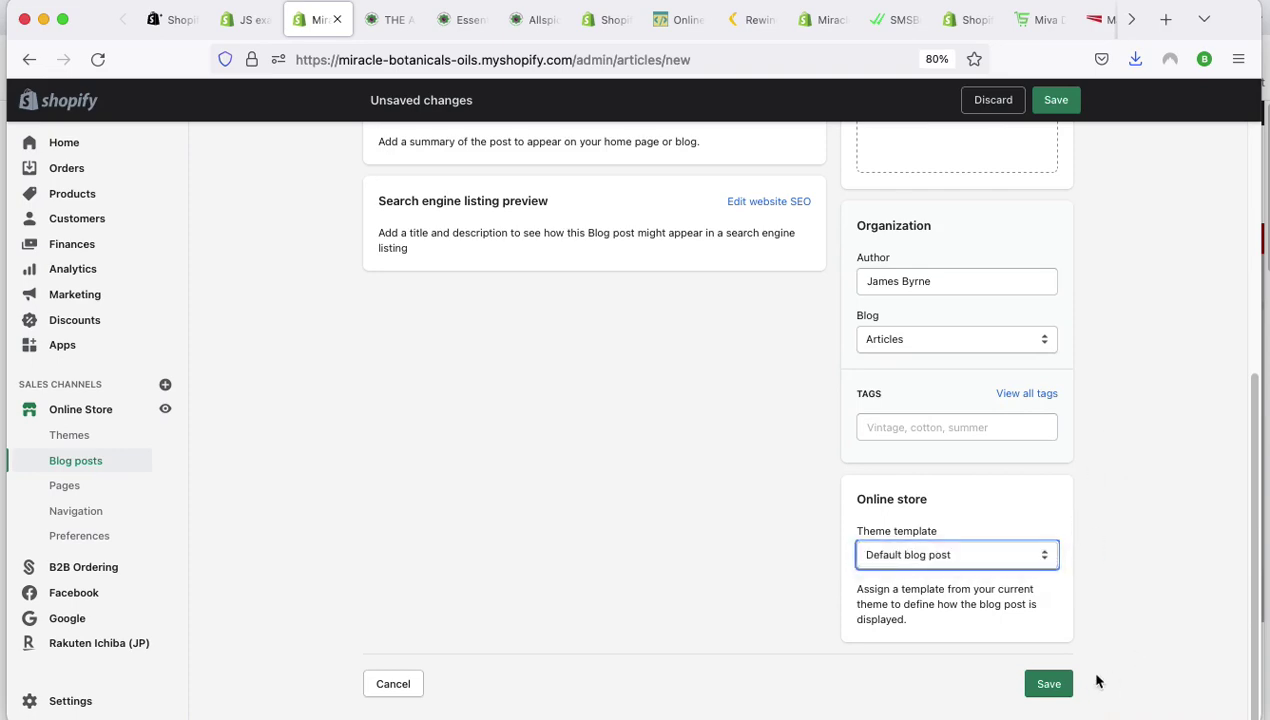
pyautogui.scroll(5, 806, 366)
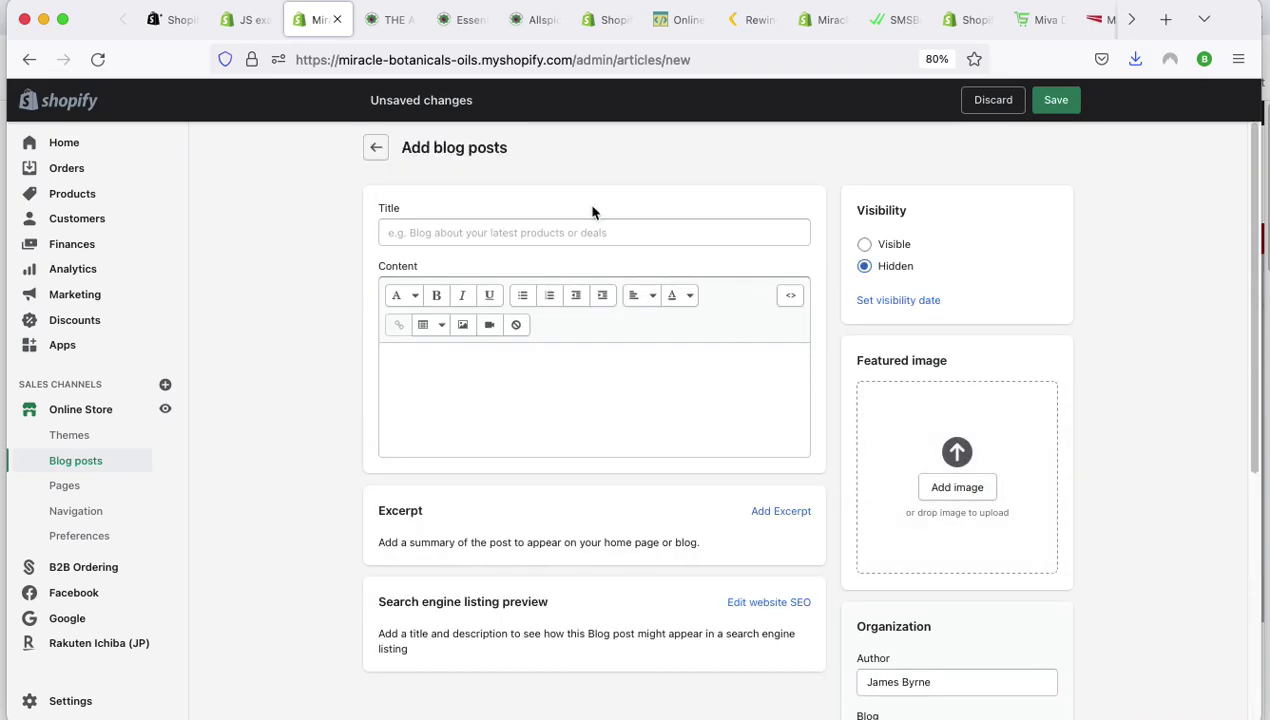
# Return the storefront preview from the clove bud article to the home page's blog section, and go back to the new post.
pyautogui.click(393, 19)
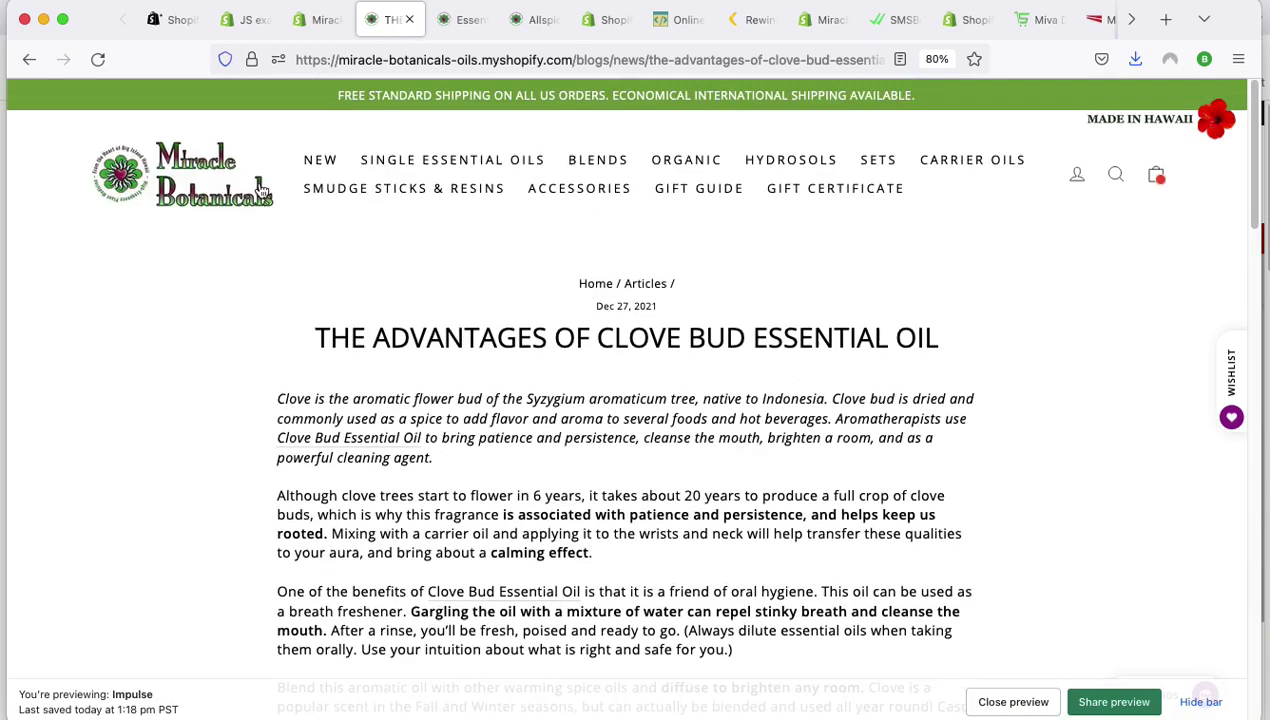
pyautogui.click(39, 63)
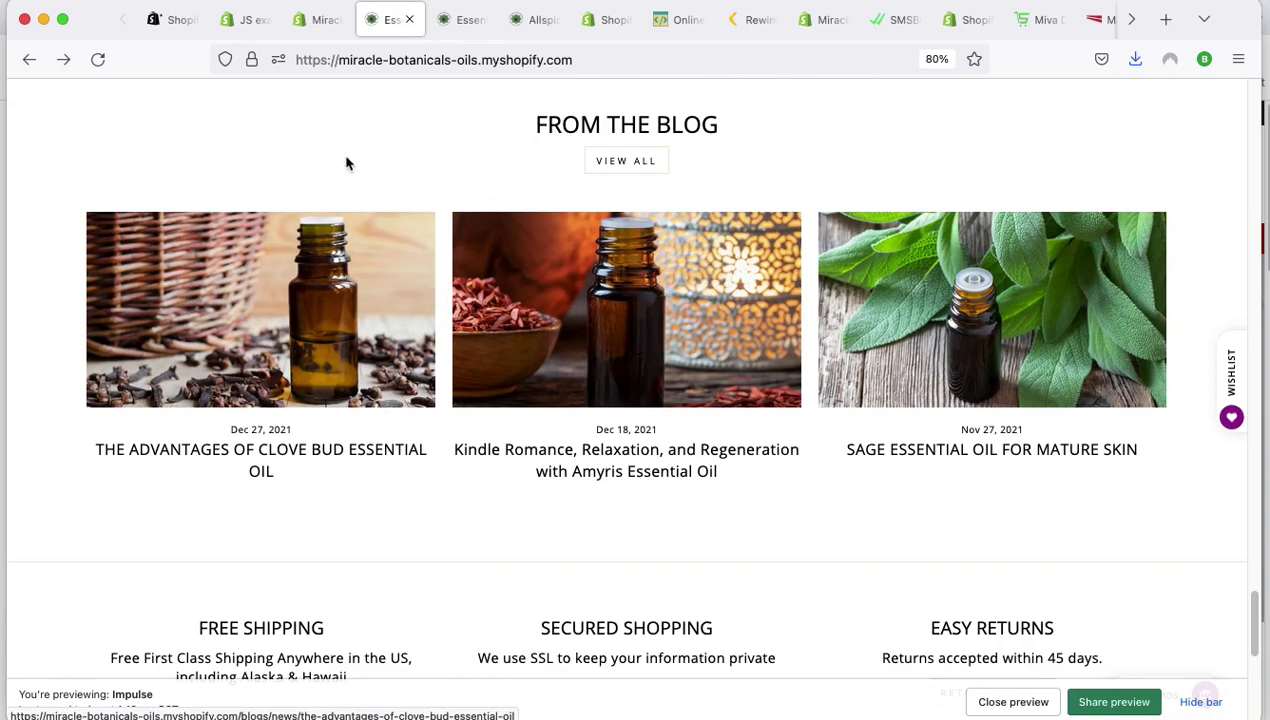
pyautogui.click(320, 20)
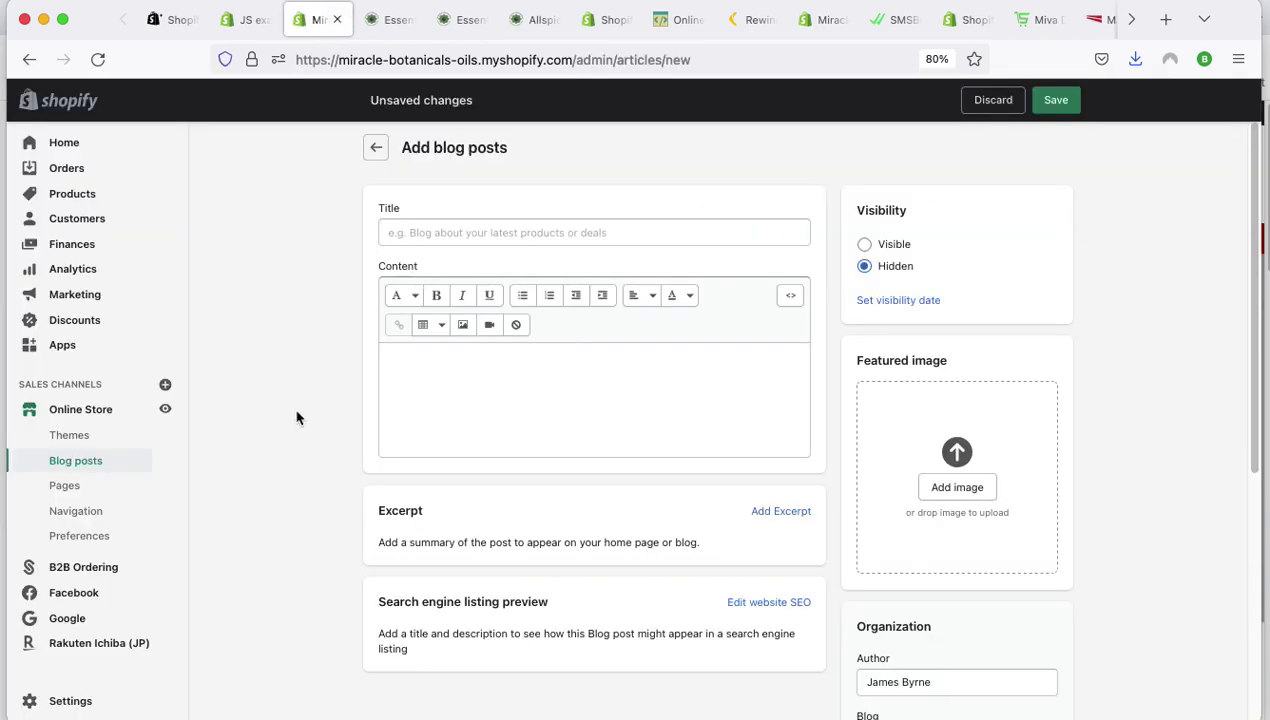
# Leave the new blog post without saving it and open the store's Pages list.
pyautogui.scroll(-1, 266, 458)
pyautogui.click(64, 486)
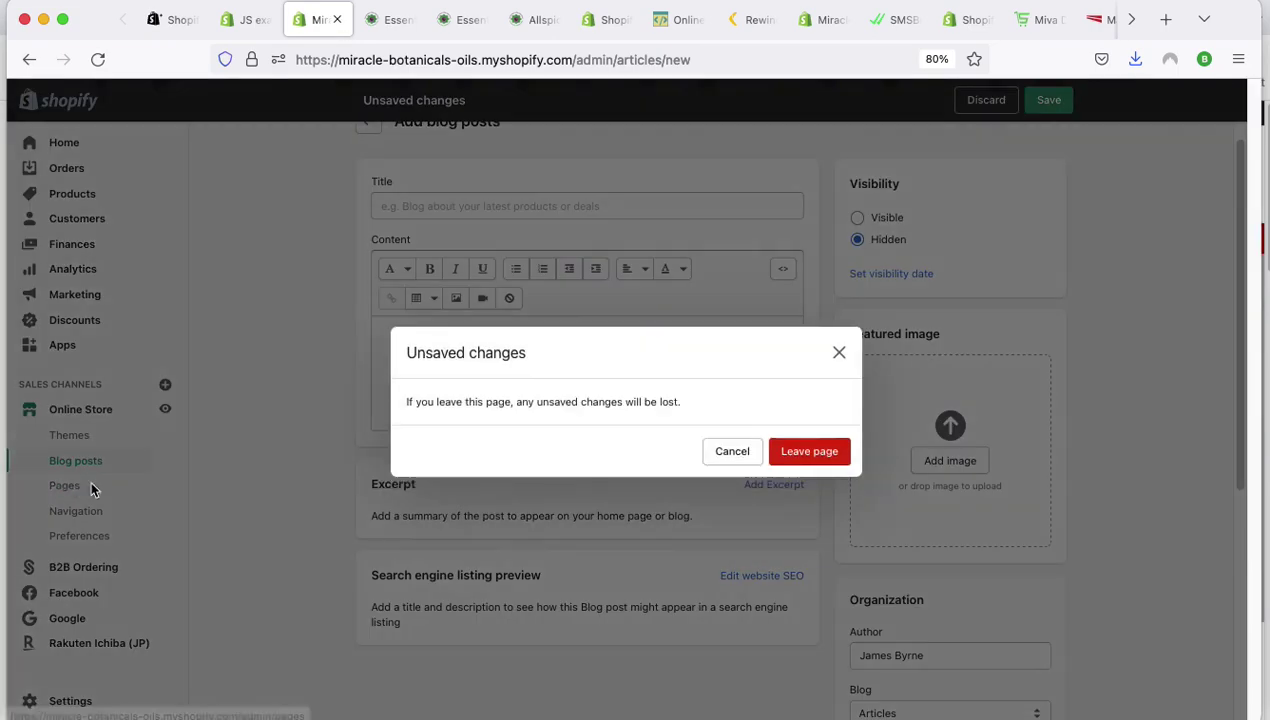
pyautogui.click(795, 451)
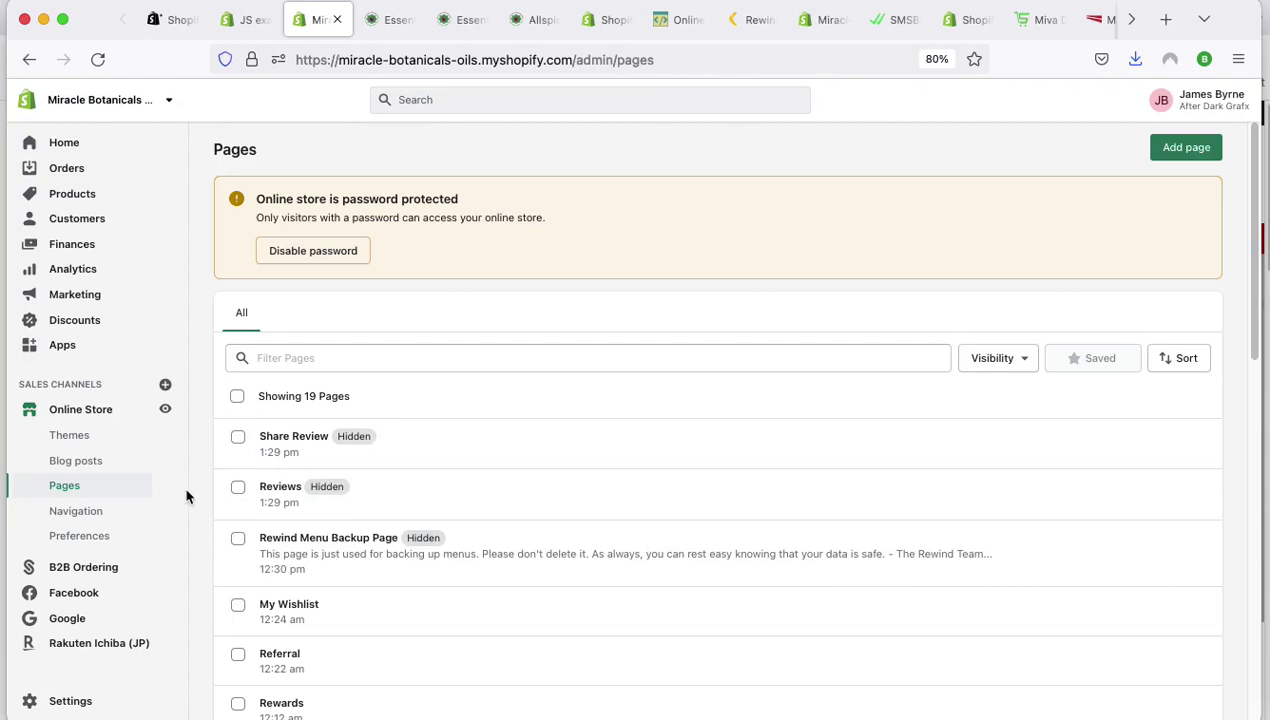
# Look through the store's list of pages and open the About Us page for editing.
pyautogui.scroll(-3, 414, 539)
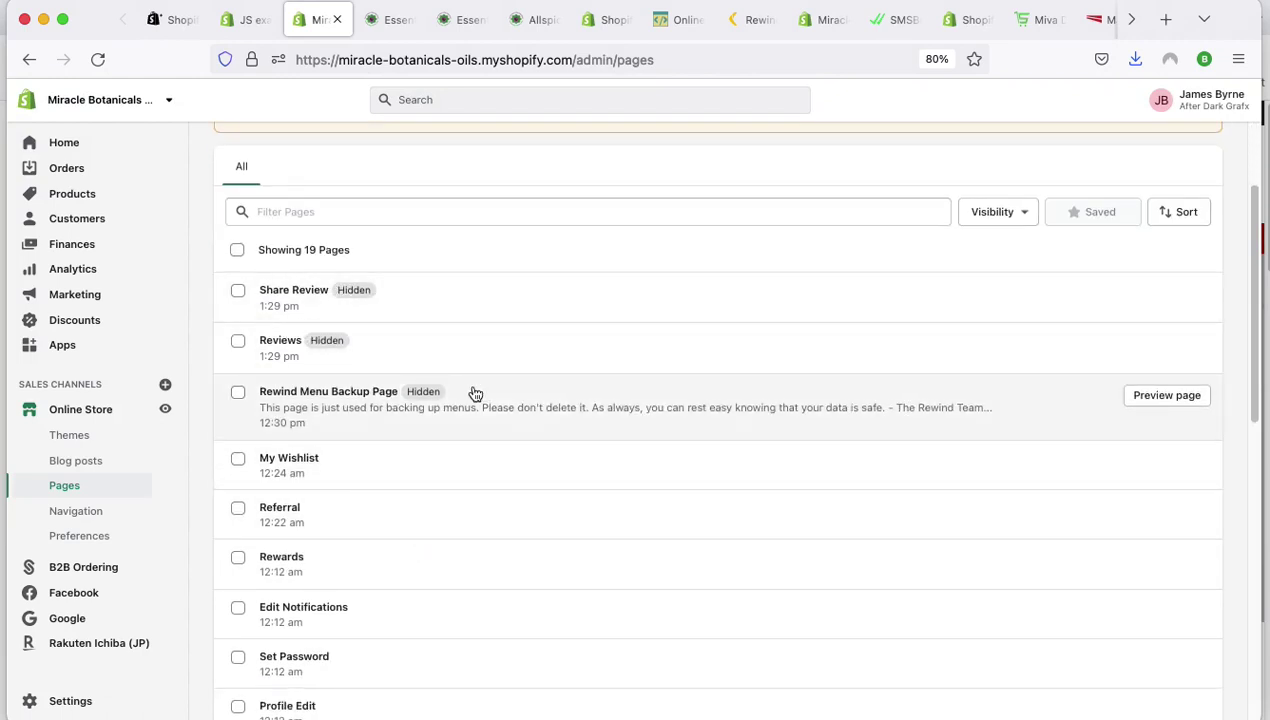
pyautogui.scroll(-2, 488, 486)
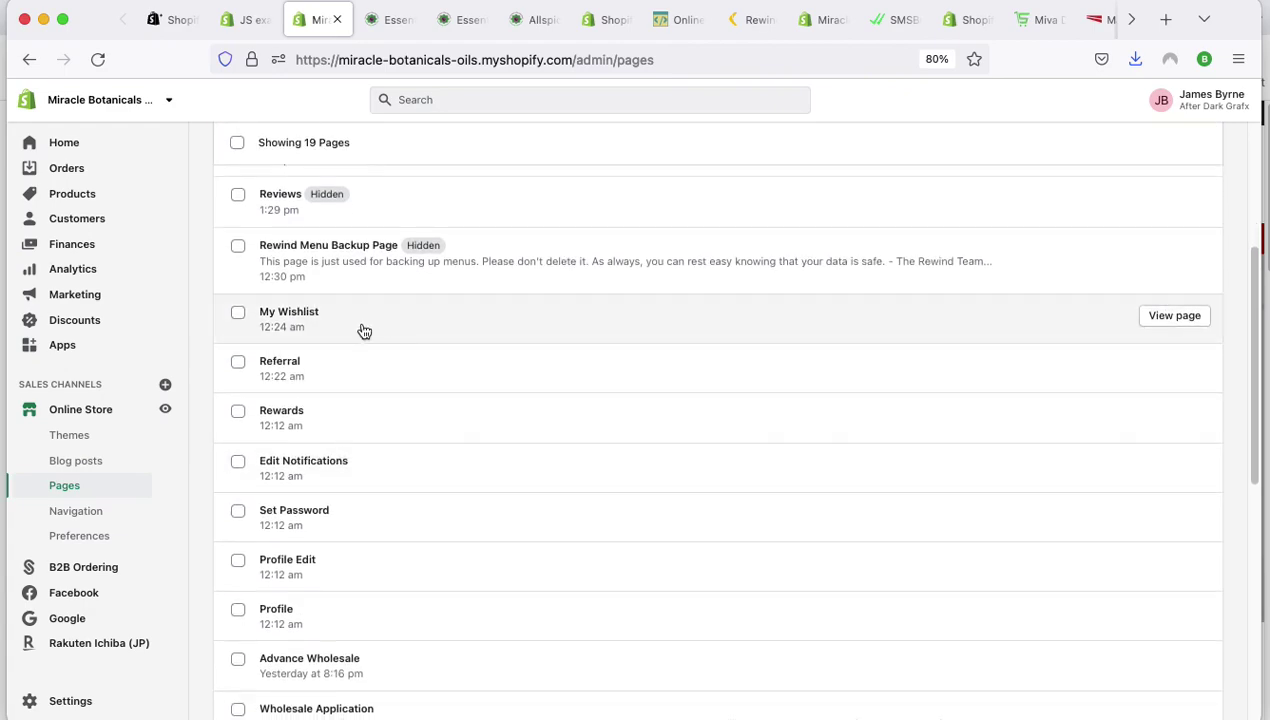
pyautogui.scroll(-6, 510, 439)
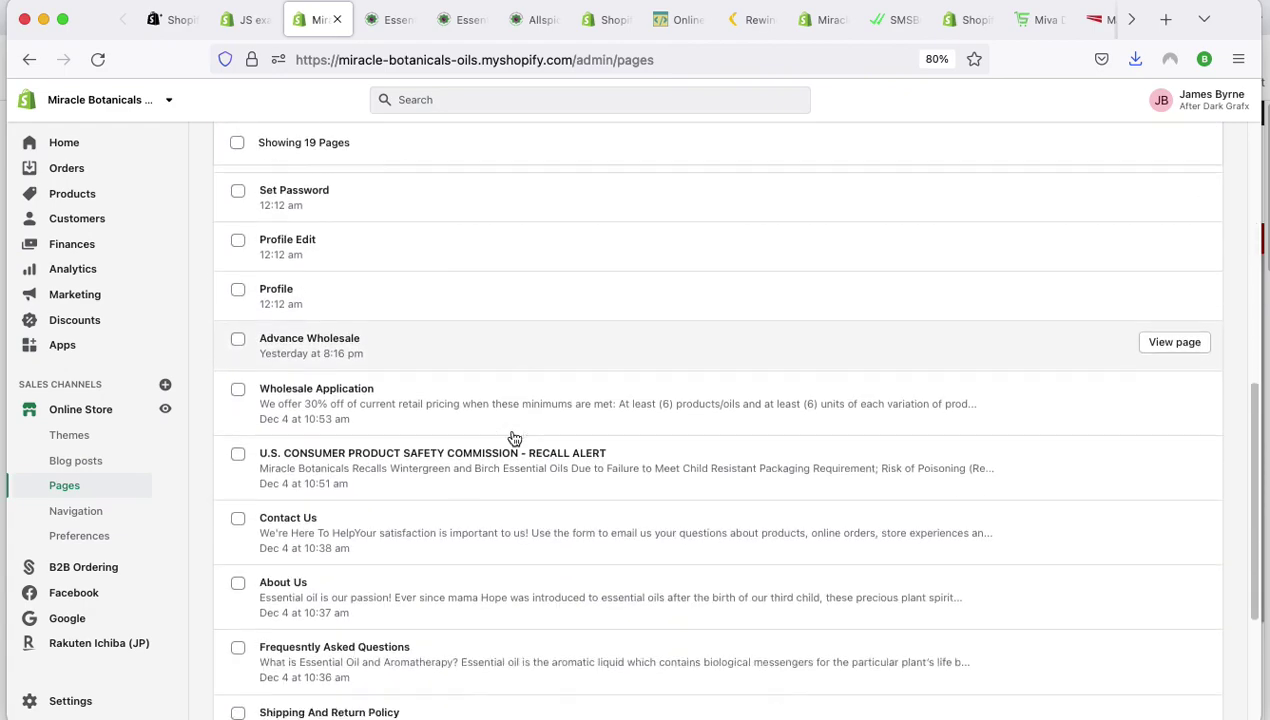
pyautogui.scroll(-2, 513, 439)
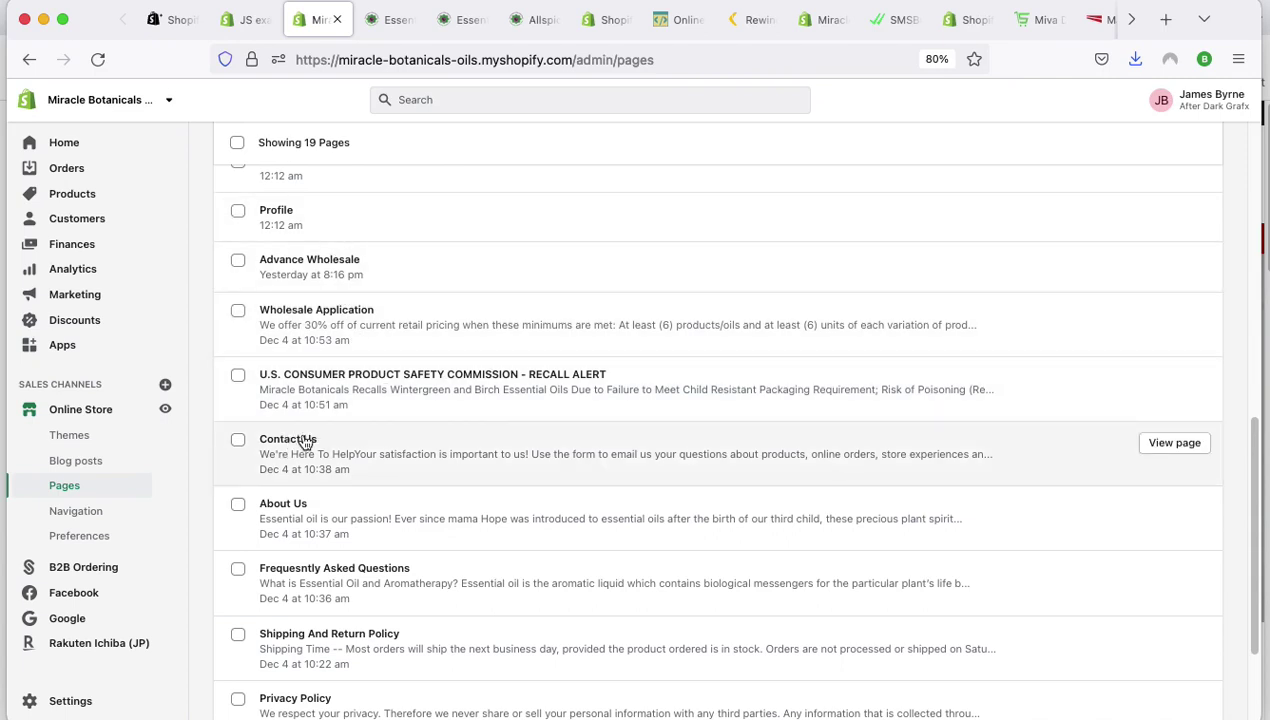
pyautogui.scroll(-1, 360, 451)
pyautogui.scroll(-2, 363, 452)
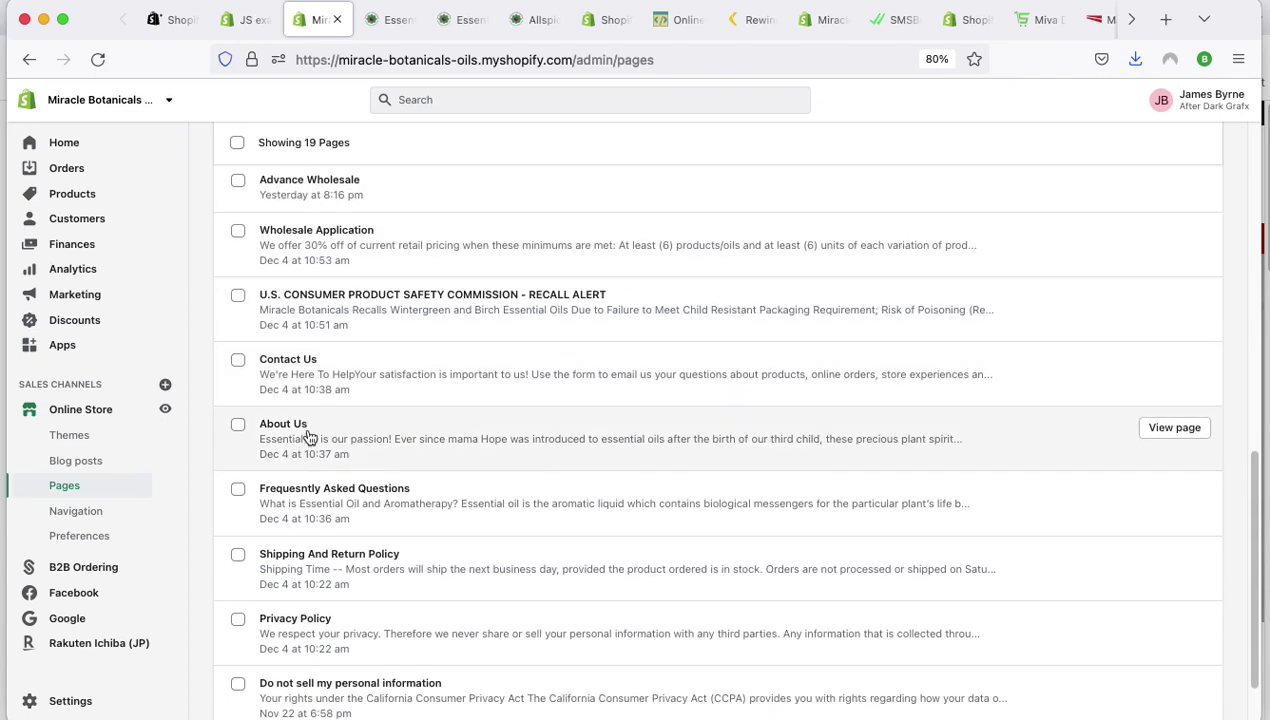
pyautogui.click(286, 430)
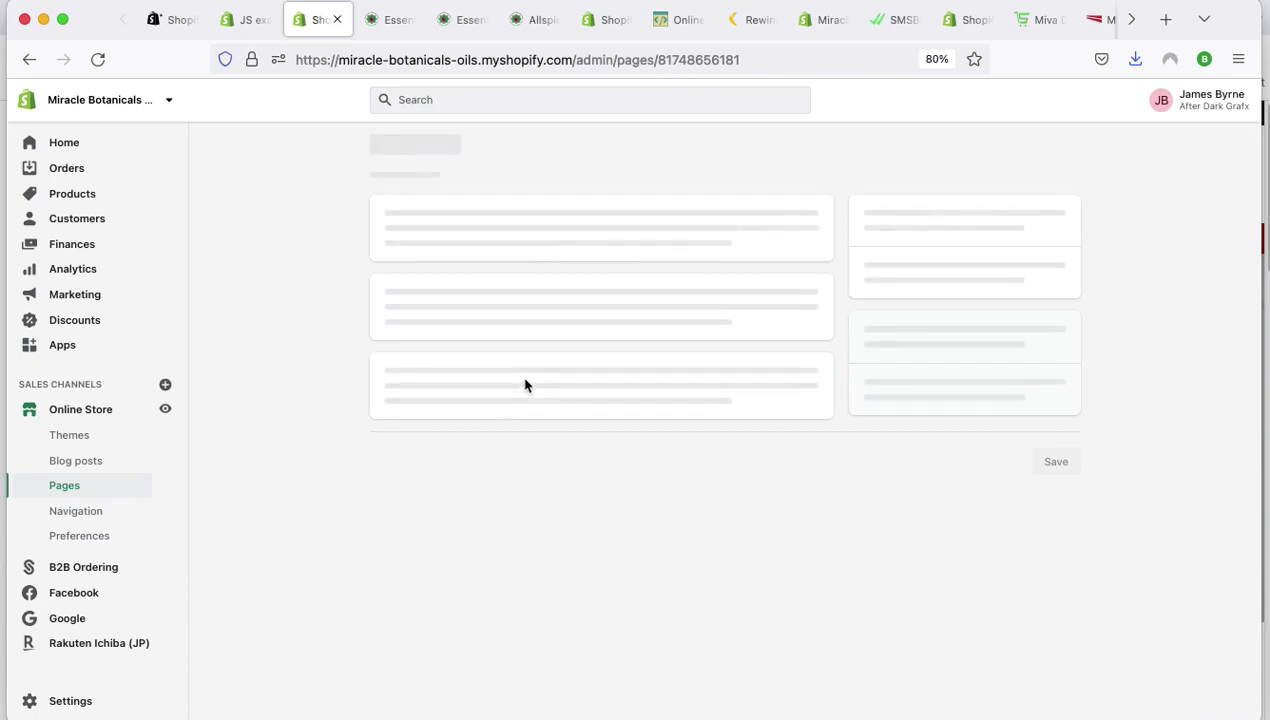
# Read through the About Us page's content down to its search engine listing preview.
pyautogui.scroll(-4, 581, 516)
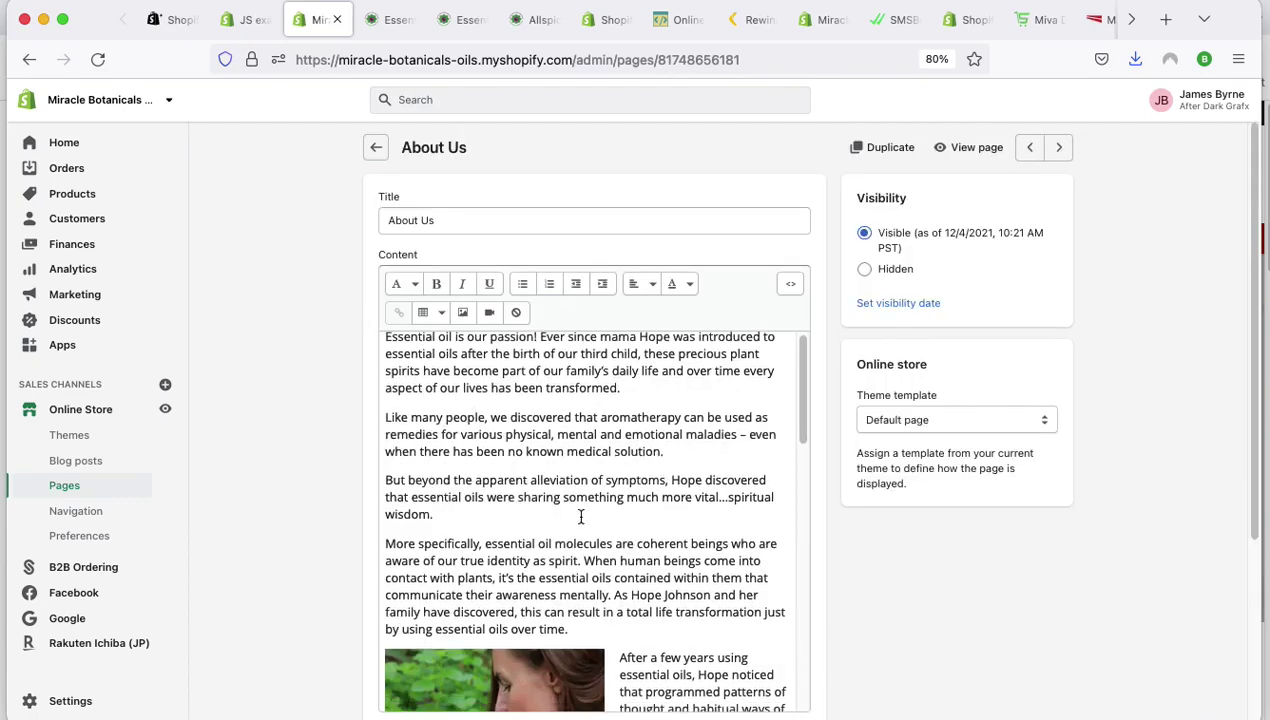
pyautogui.scroll(-2, 638, 561)
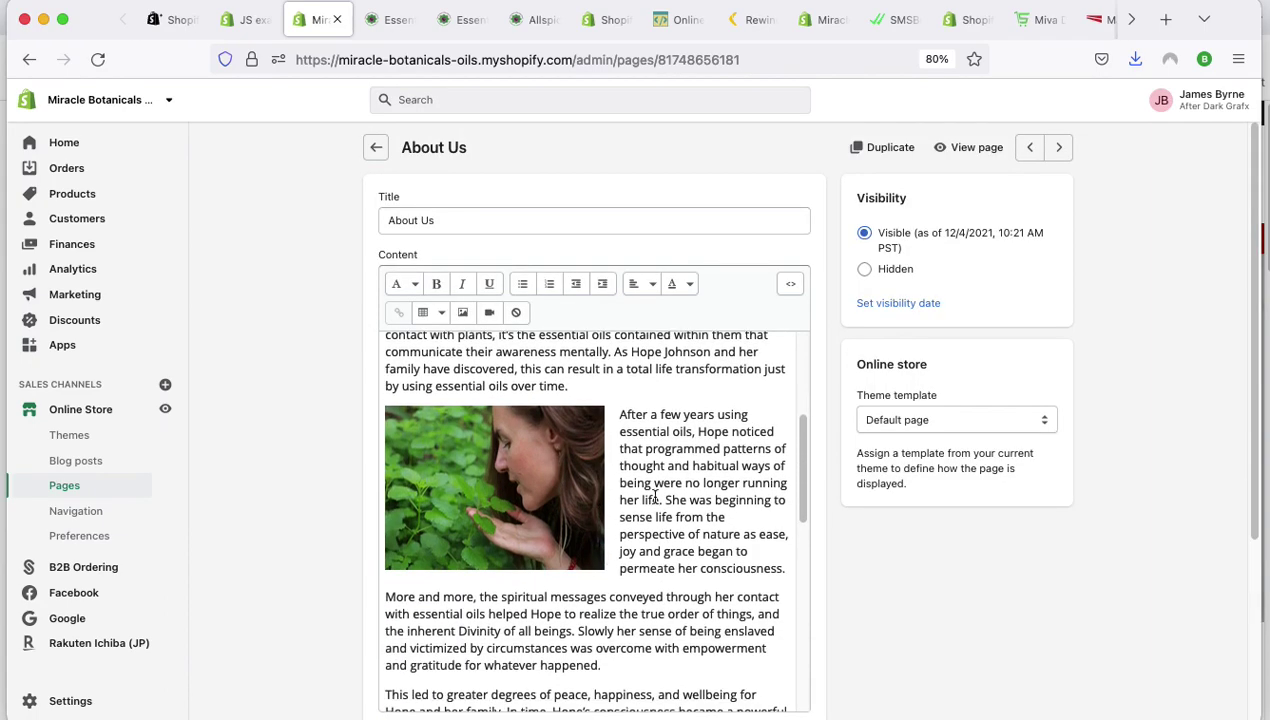
pyautogui.scroll(-5, 678, 431)
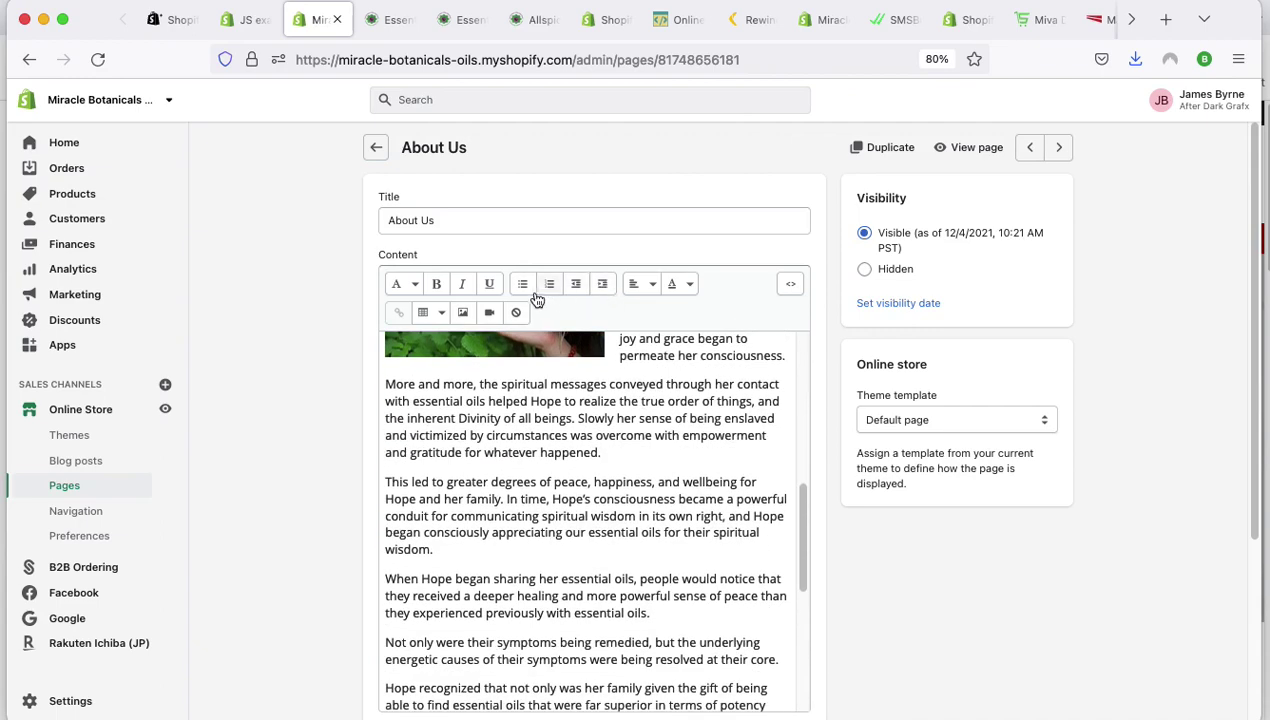
pyautogui.scroll(-8, 669, 378)
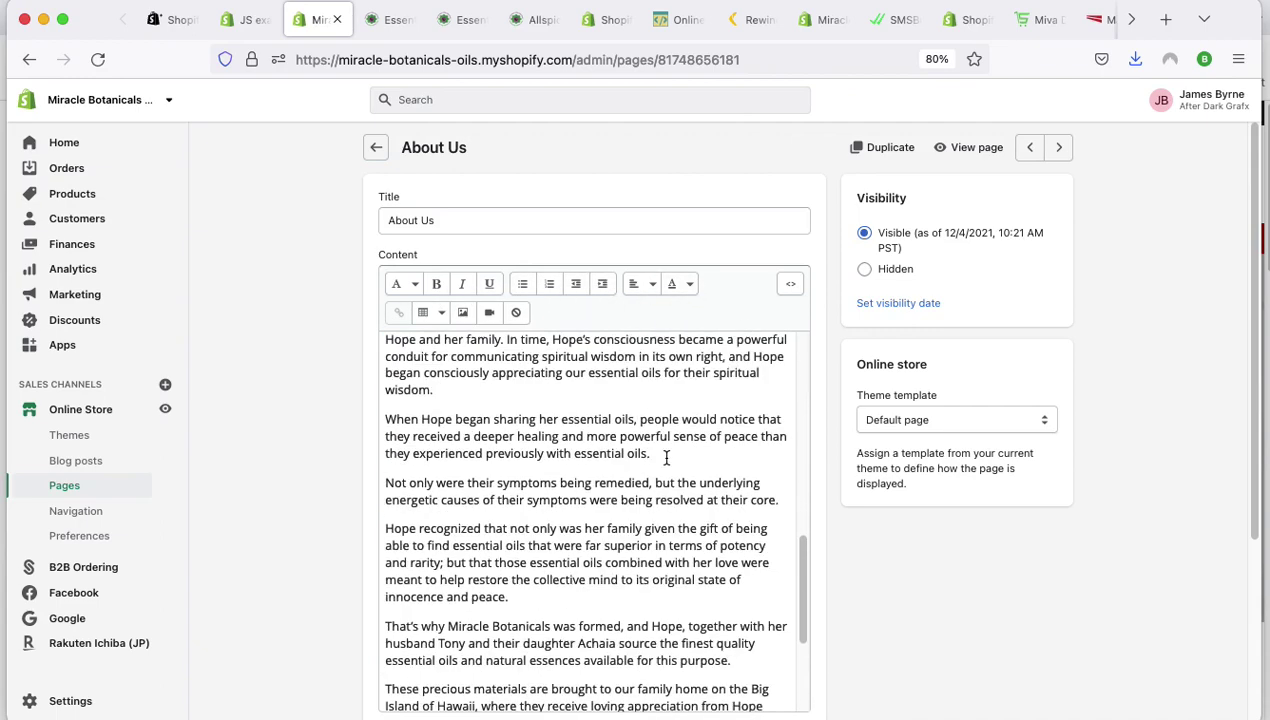
pyautogui.scroll(-3, 879, 527)
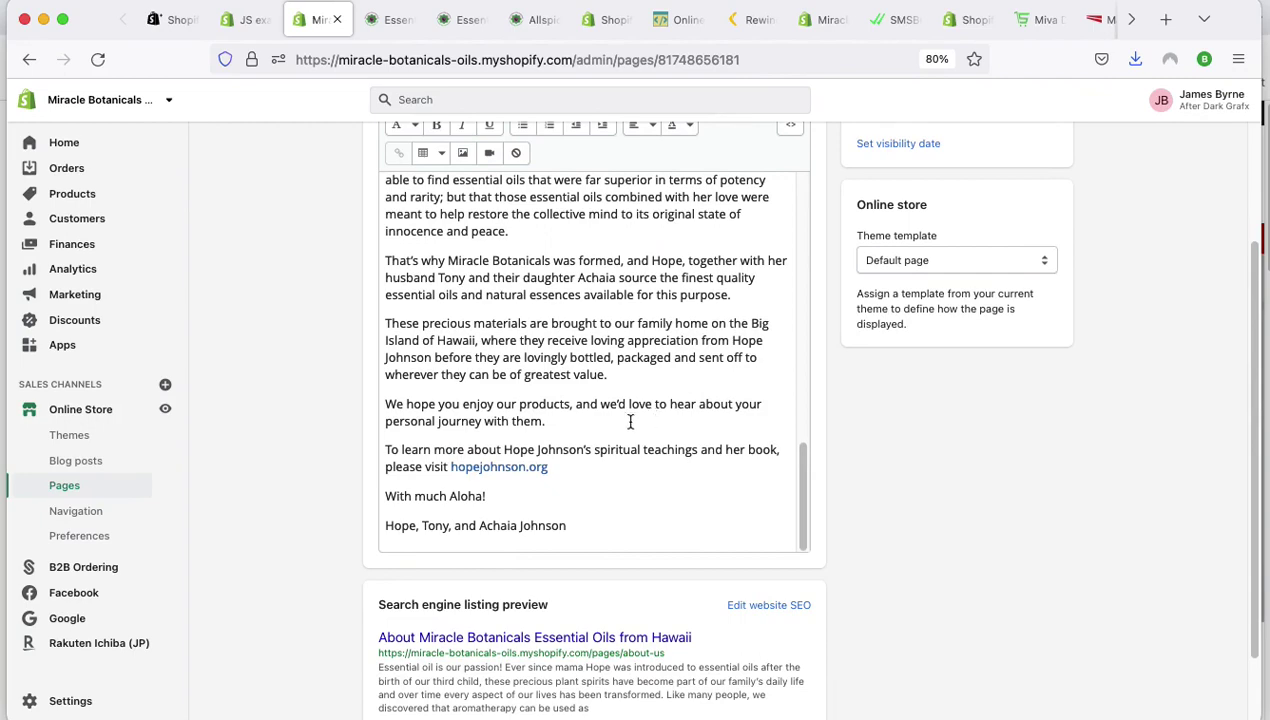
pyautogui.scroll(-2, 630, 421)
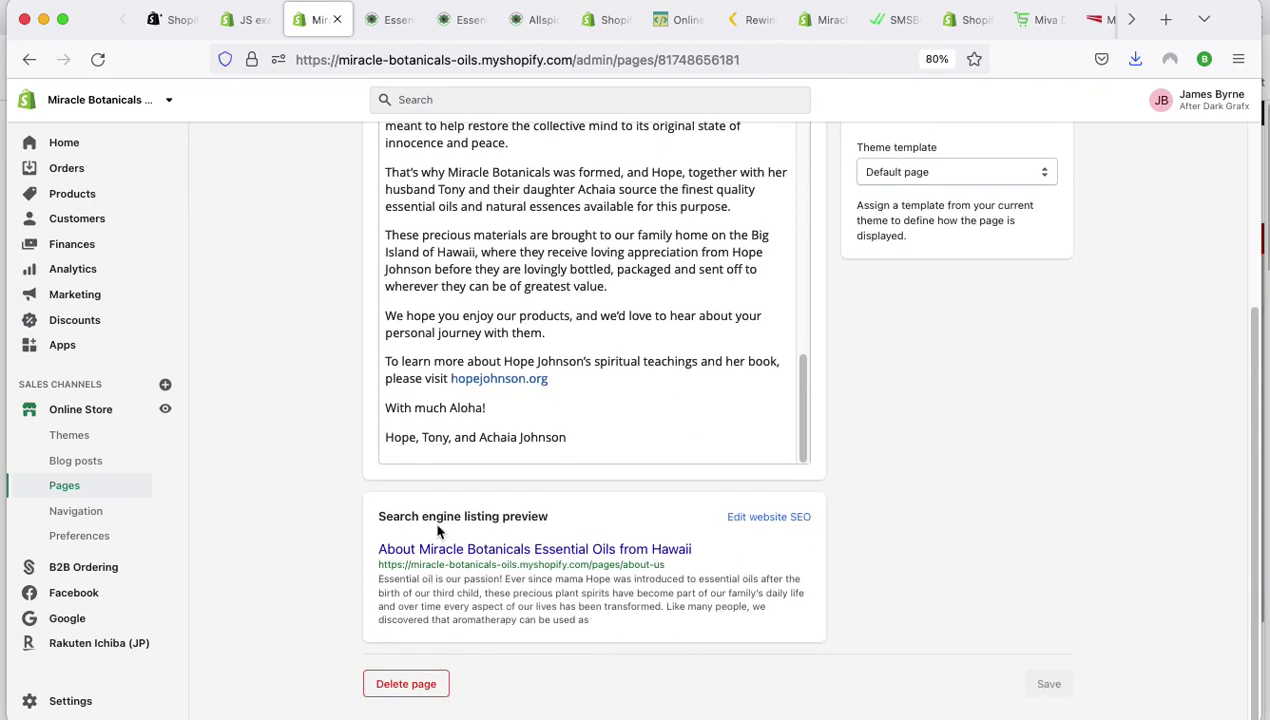
# Open the About Us page's website SEO fields and examine the page title, description and URL handle.
pyautogui.moveTo(403, 583); pyautogui.dragTo(433, 583)
pyautogui.click(745, 519)
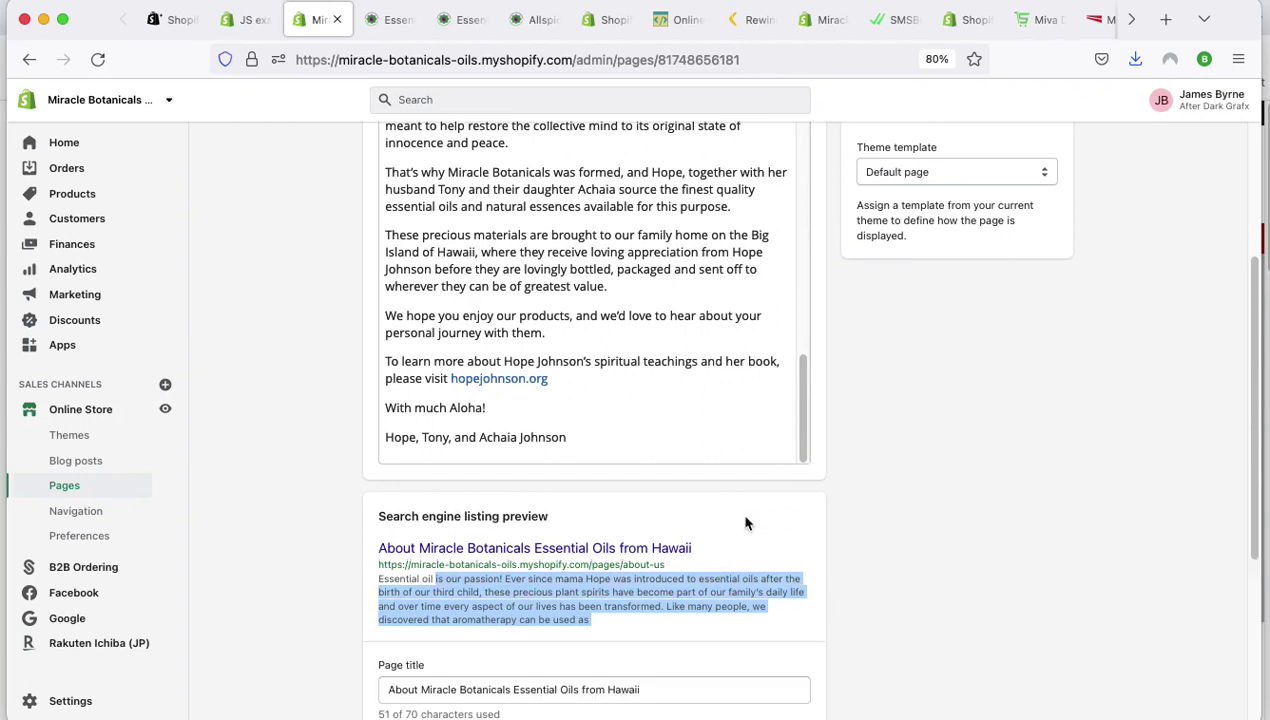
pyautogui.scroll(-6, 805, 539)
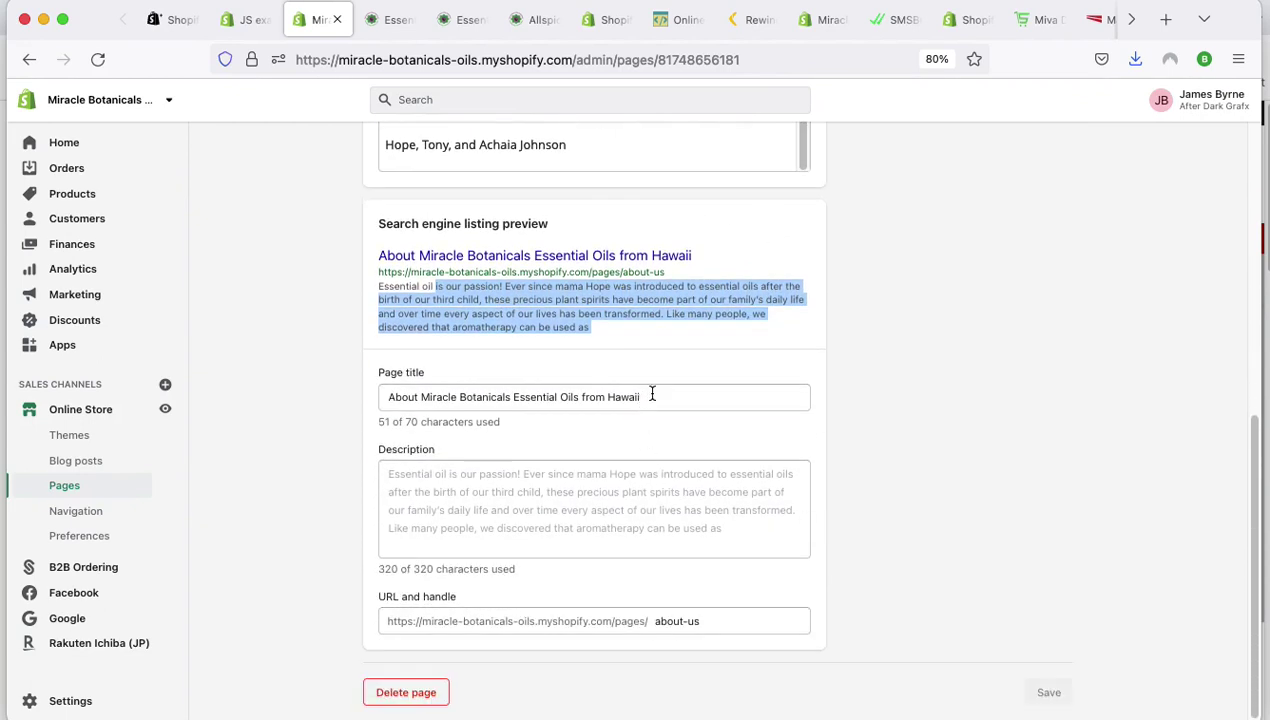
pyautogui.click(651, 396)
pyautogui.click(544, 527)
pyautogui.moveTo(388, 474); pyautogui.dragTo(756, 532)
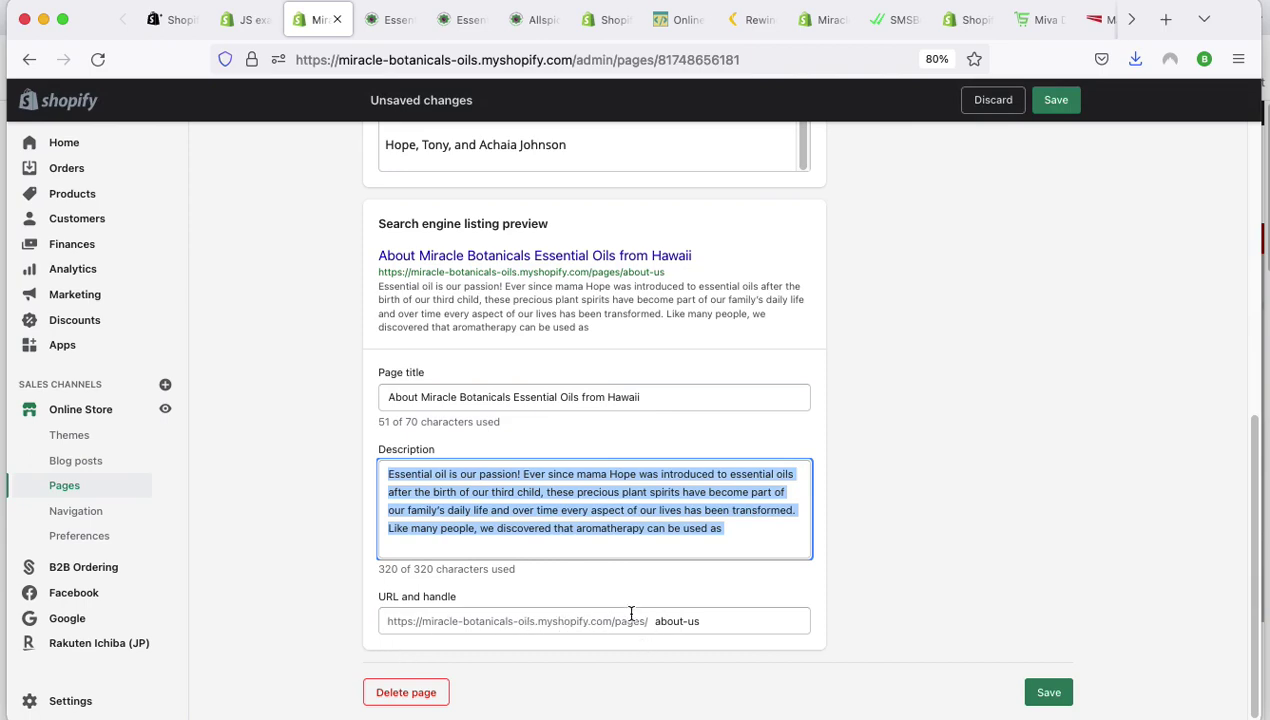
# Look over the theme templates available for the About Us page, keeping Default page.
pyautogui.scroll(10, 928, 505)
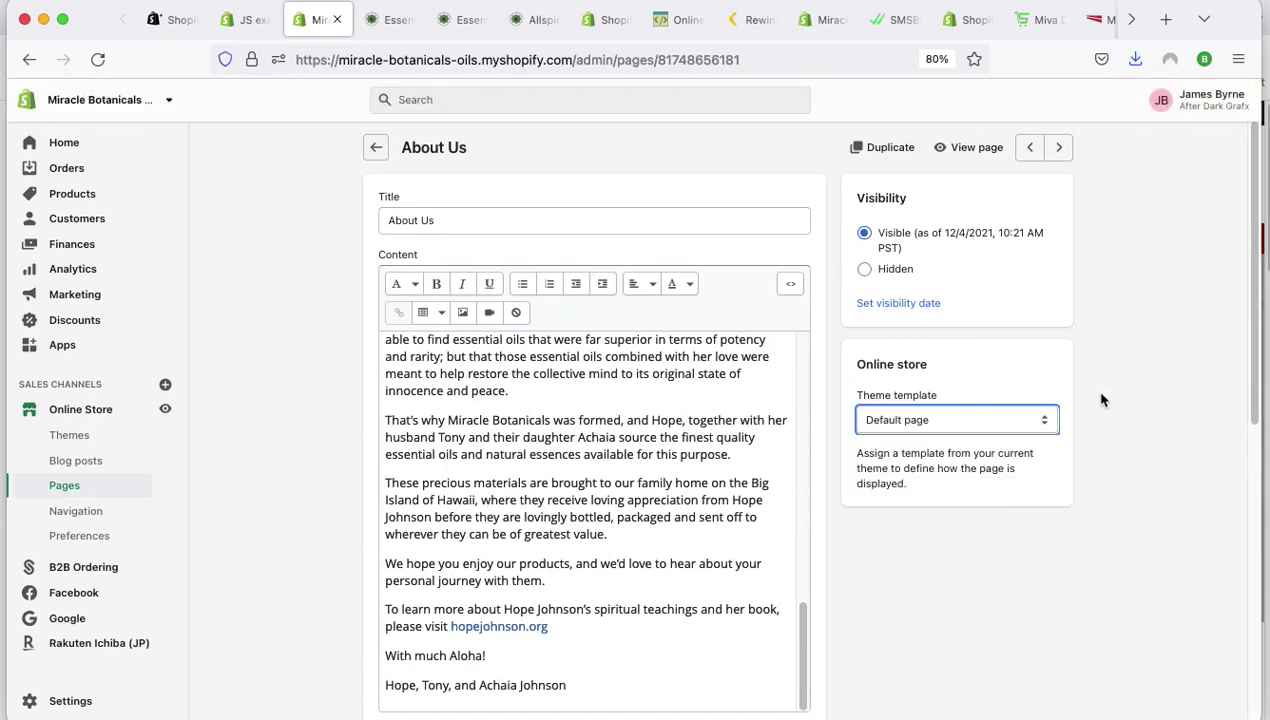
pyautogui.click(1008, 420)
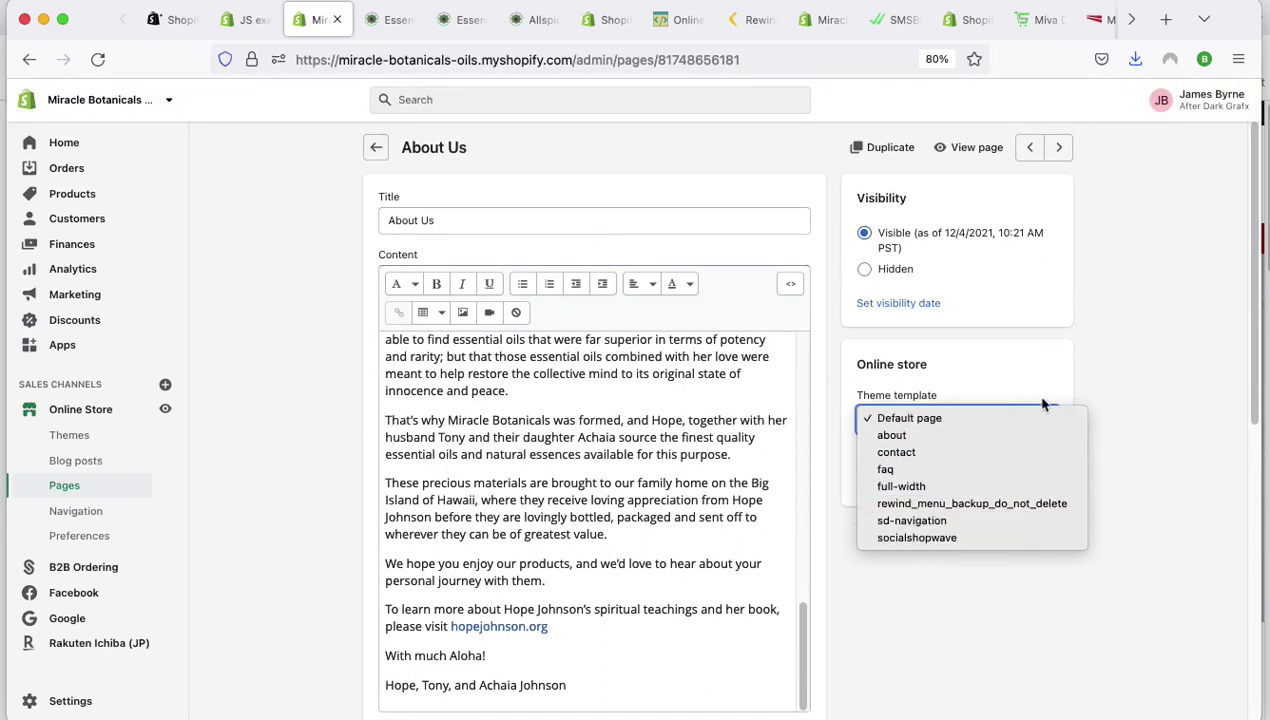
pyautogui.click(1134, 320)
# Open the About Us page from the footer of the storefront preview and examine its layout.
pyautogui.click(393, 20)
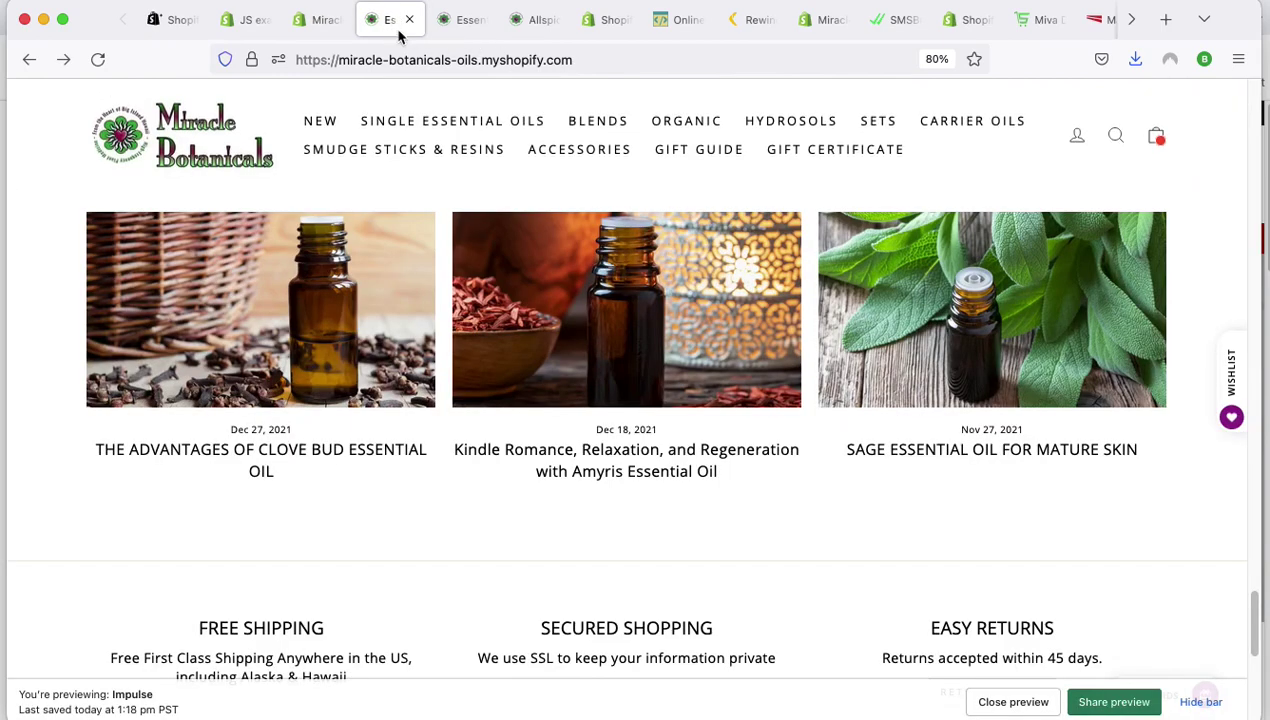
pyautogui.scroll(-10, 383, 410)
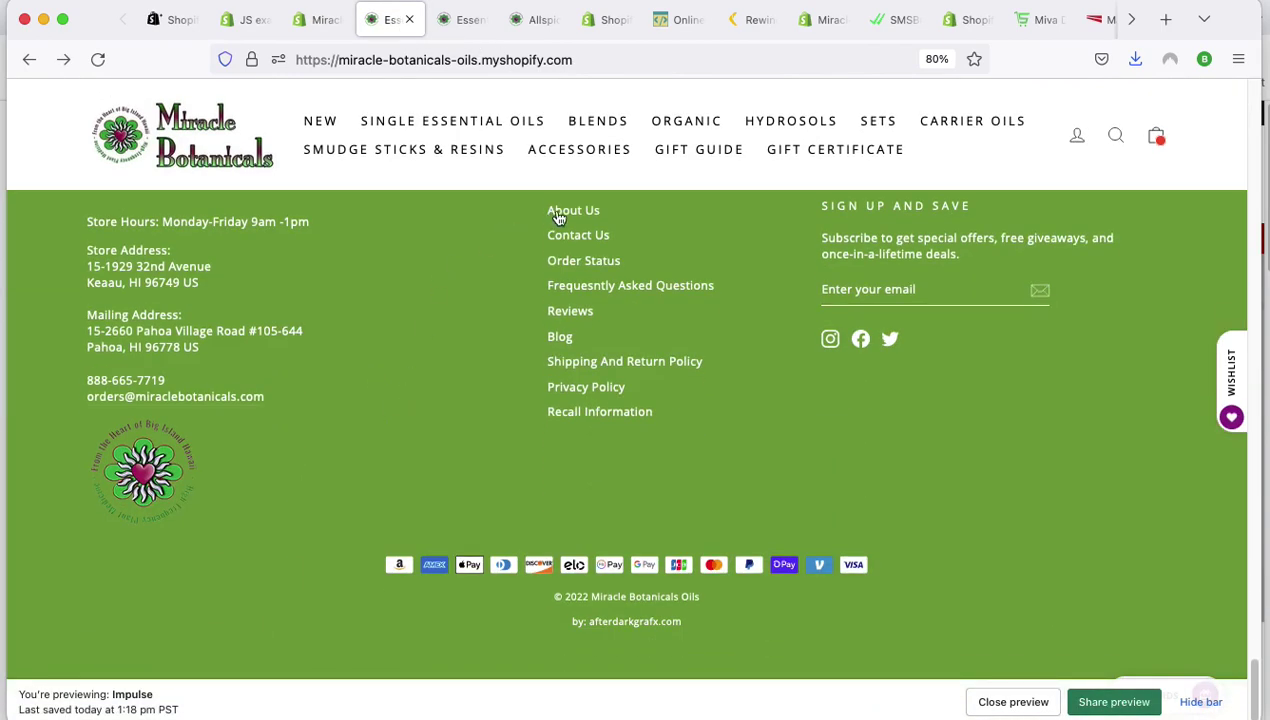
pyautogui.click(560, 214)
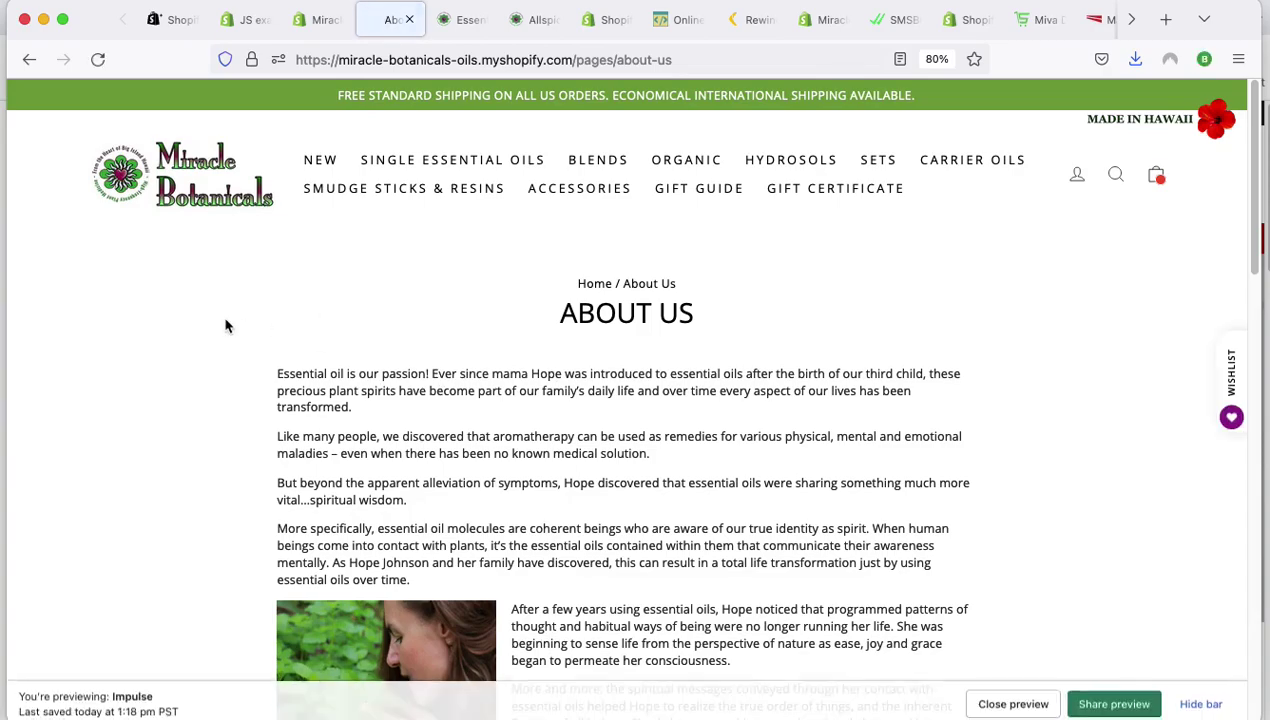
pyautogui.scroll(-5, 230, 328)
pyautogui.scroll(3, 233, 330)
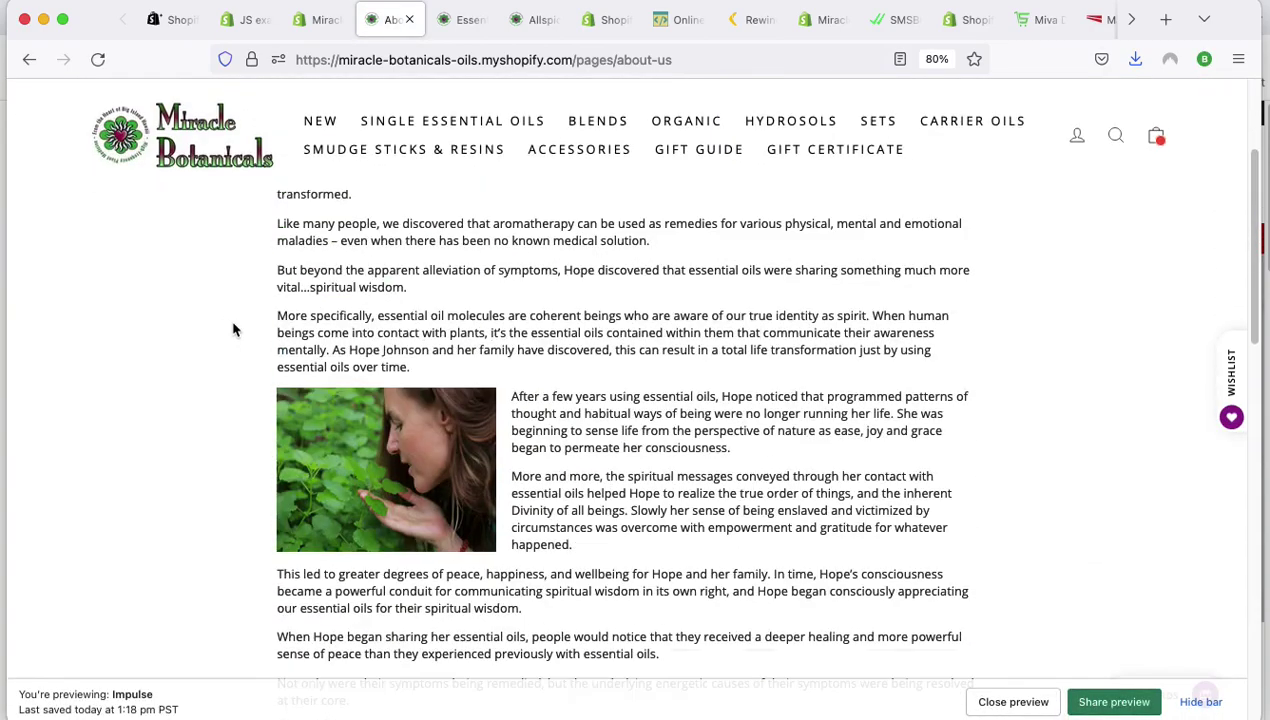
pyautogui.scroll(2, 233, 330)
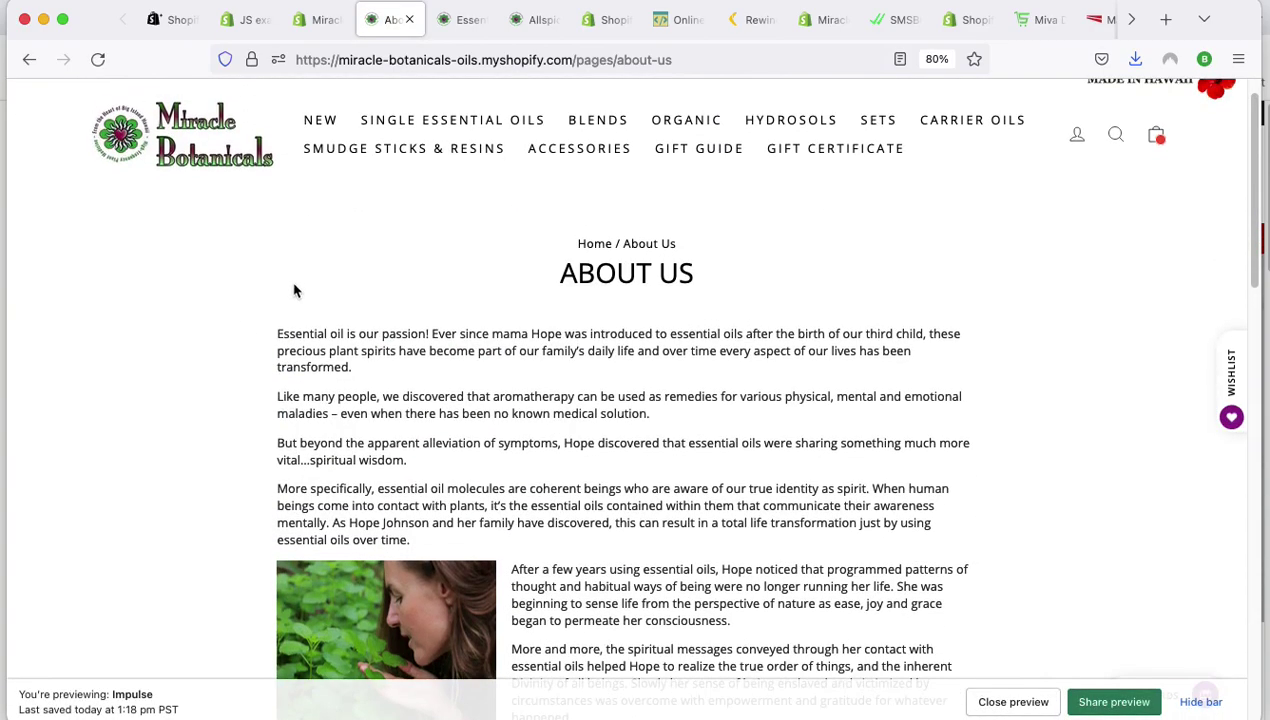
# Set the About Us page's theme template to about in the admin, and save the page.
pyautogui.click(317, 28)
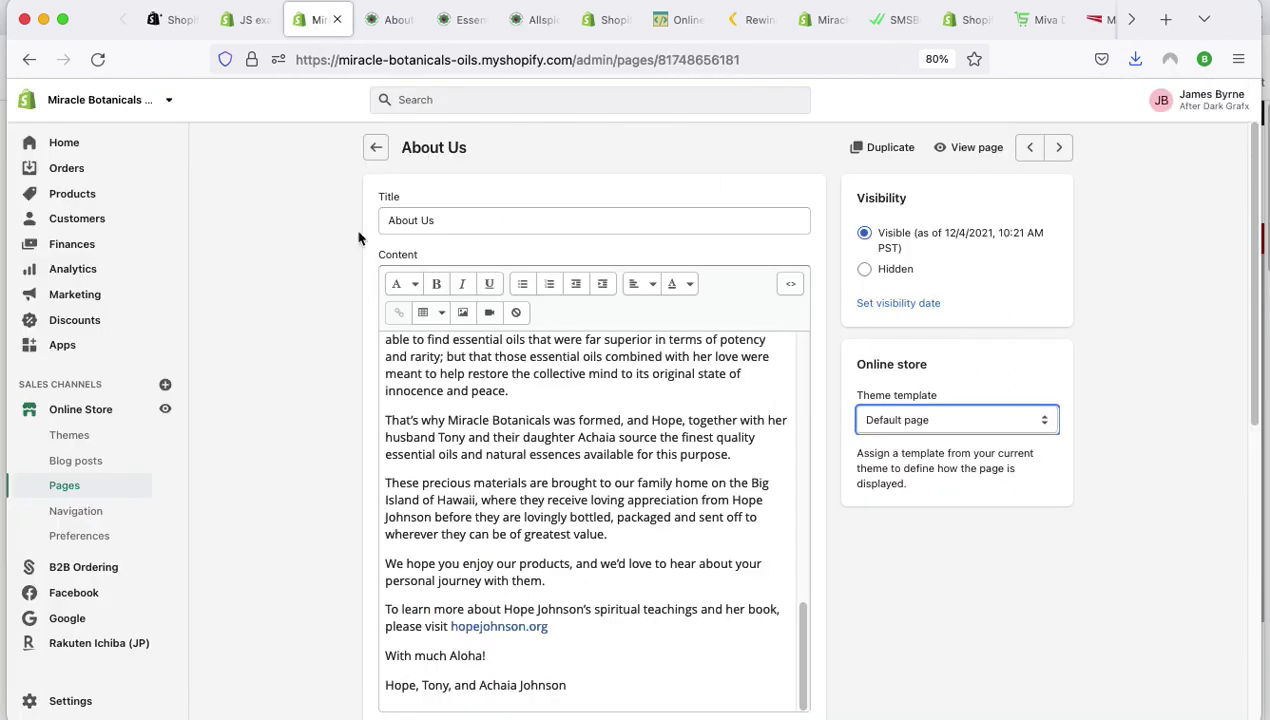
pyautogui.click(926, 427)
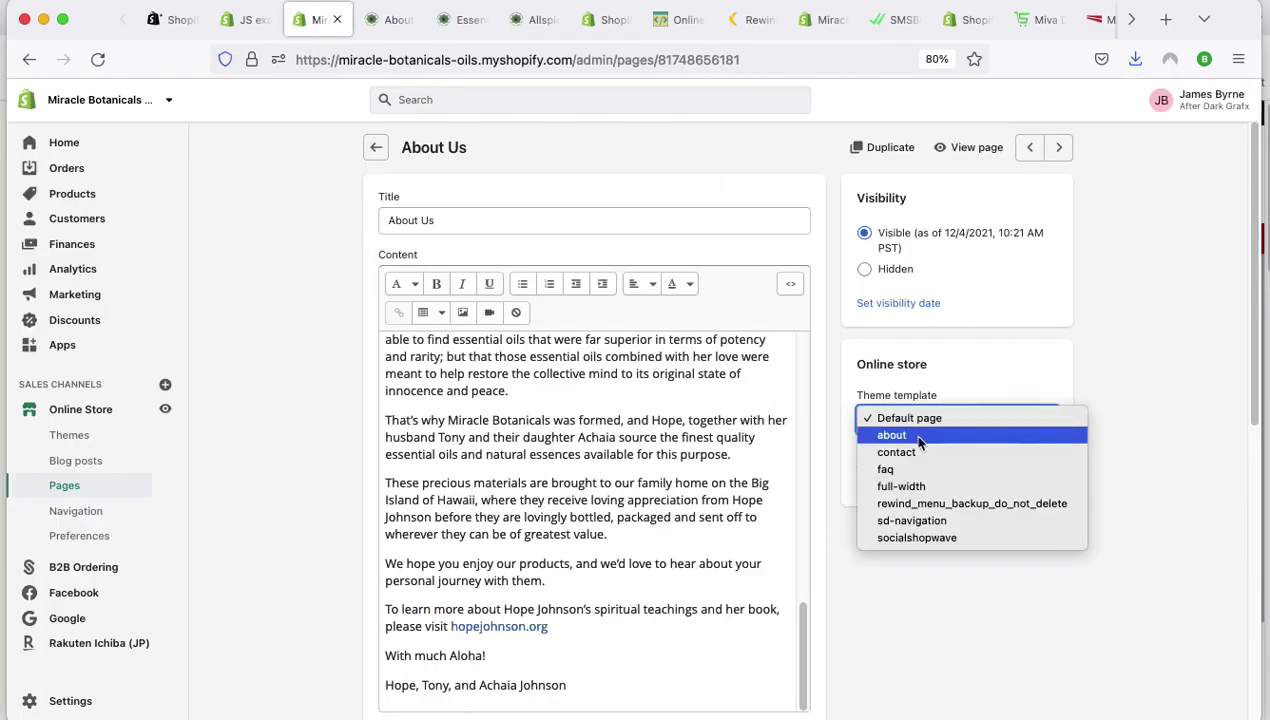
pyautogui.click(911, 433)
pyautogui.click(1056, 100)
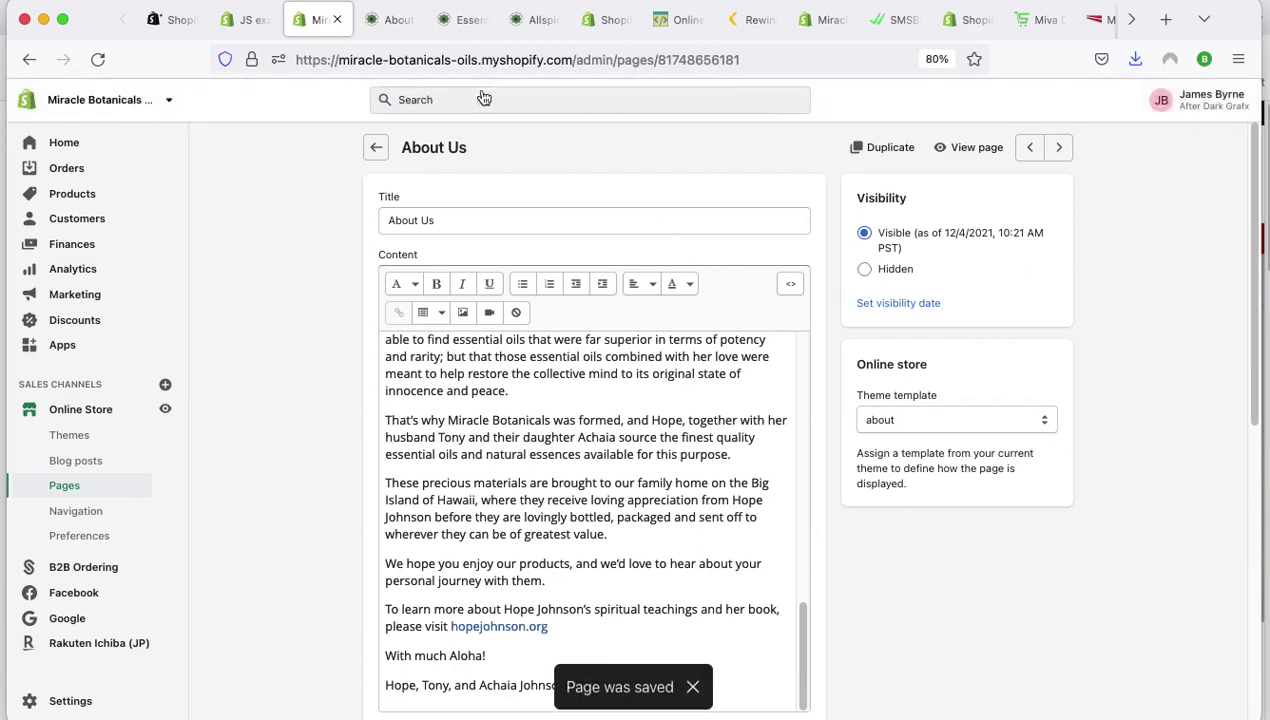
# Reload the About Us page in the storefront preview and examine its layout with the about template.
pyautogui.click(392, 24)
pyautogui.press('super+r')
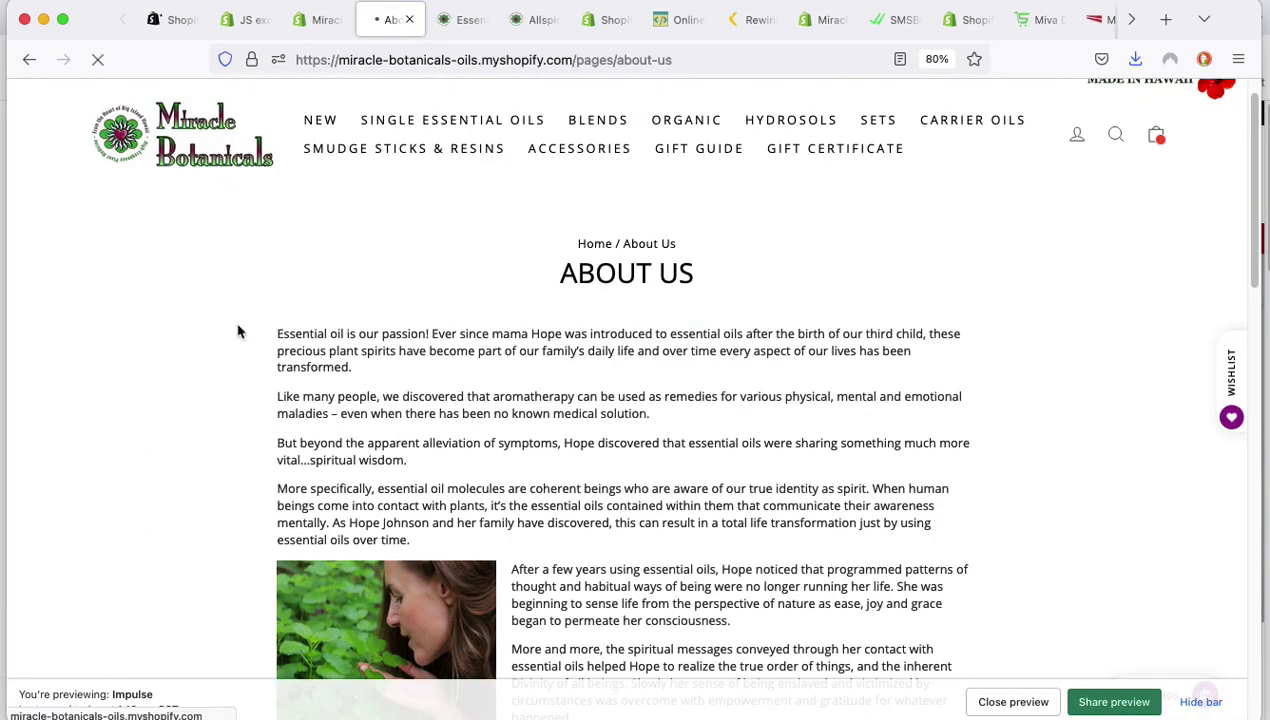
pyautogui.press('super+r')
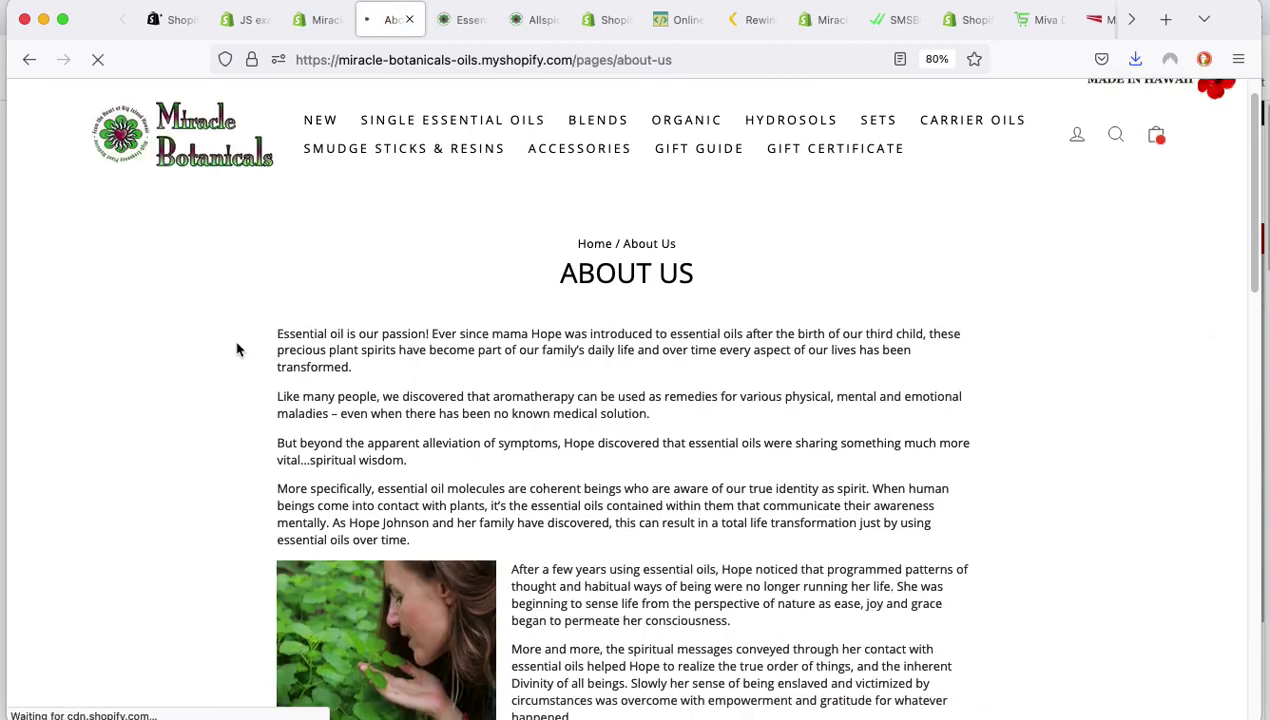
pyautogui.scroll(-5, 238, 349)
pyautogui.scroll(2, 238, 349)
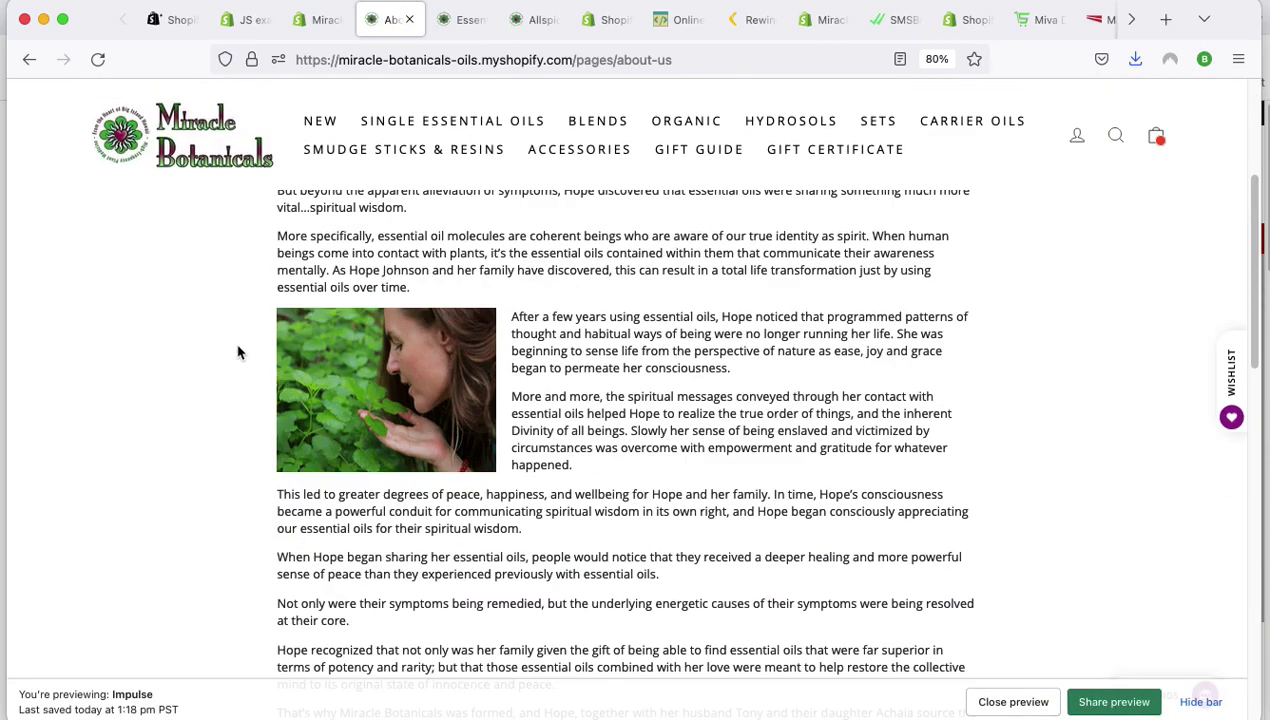
pyautogui.press('super+r')
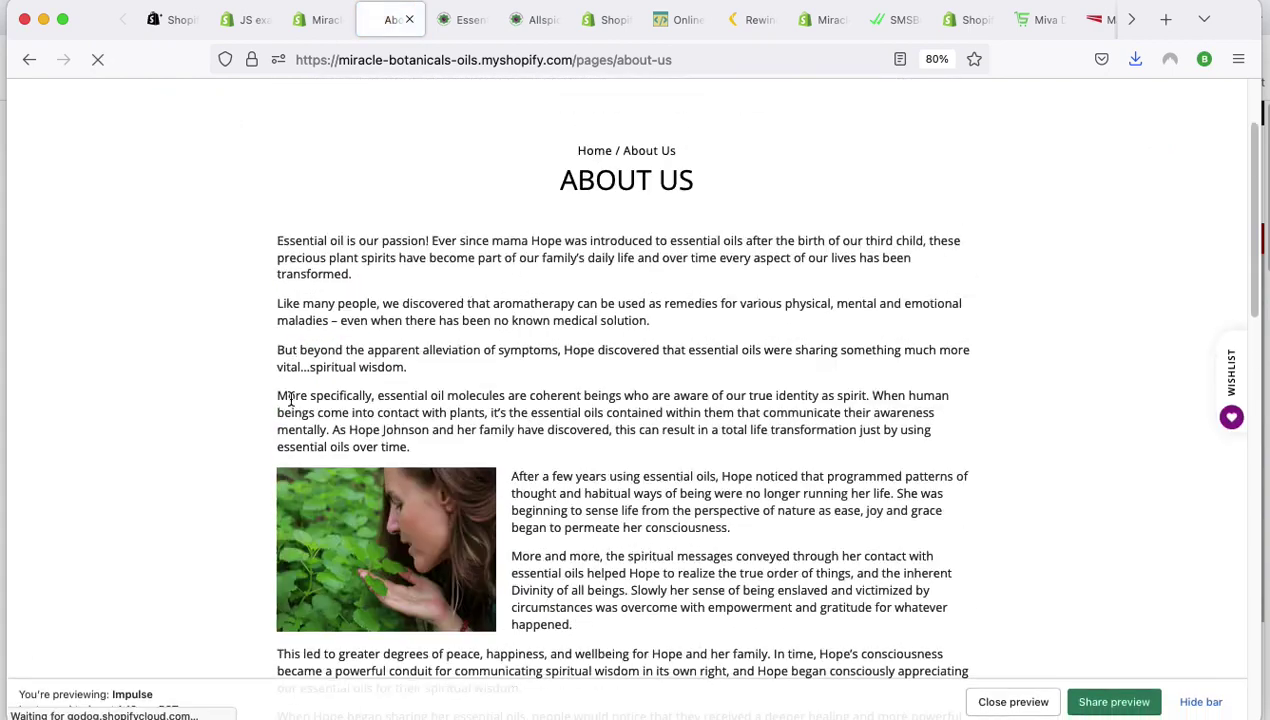
# Set the About Us page's theme template back to Default page in the admin, save it, and return to the pages list.
pyautogui.click(333, 28)
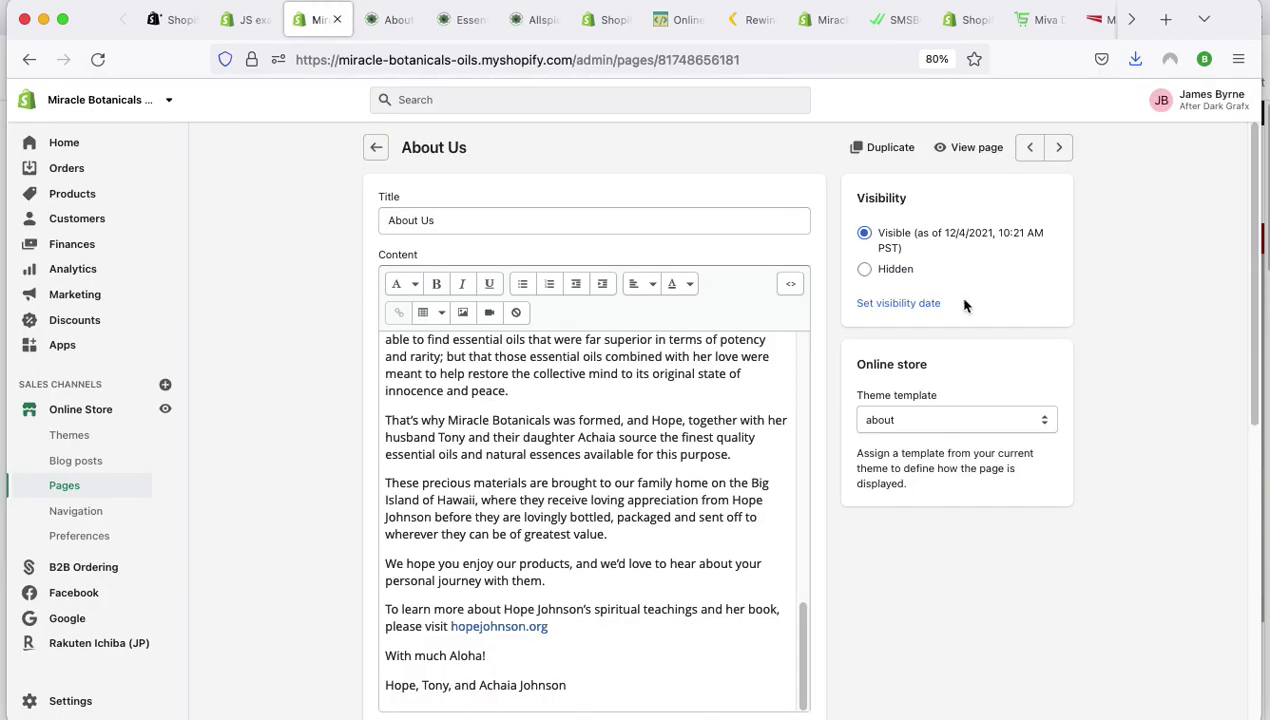
pyautogui.click(968, 418)
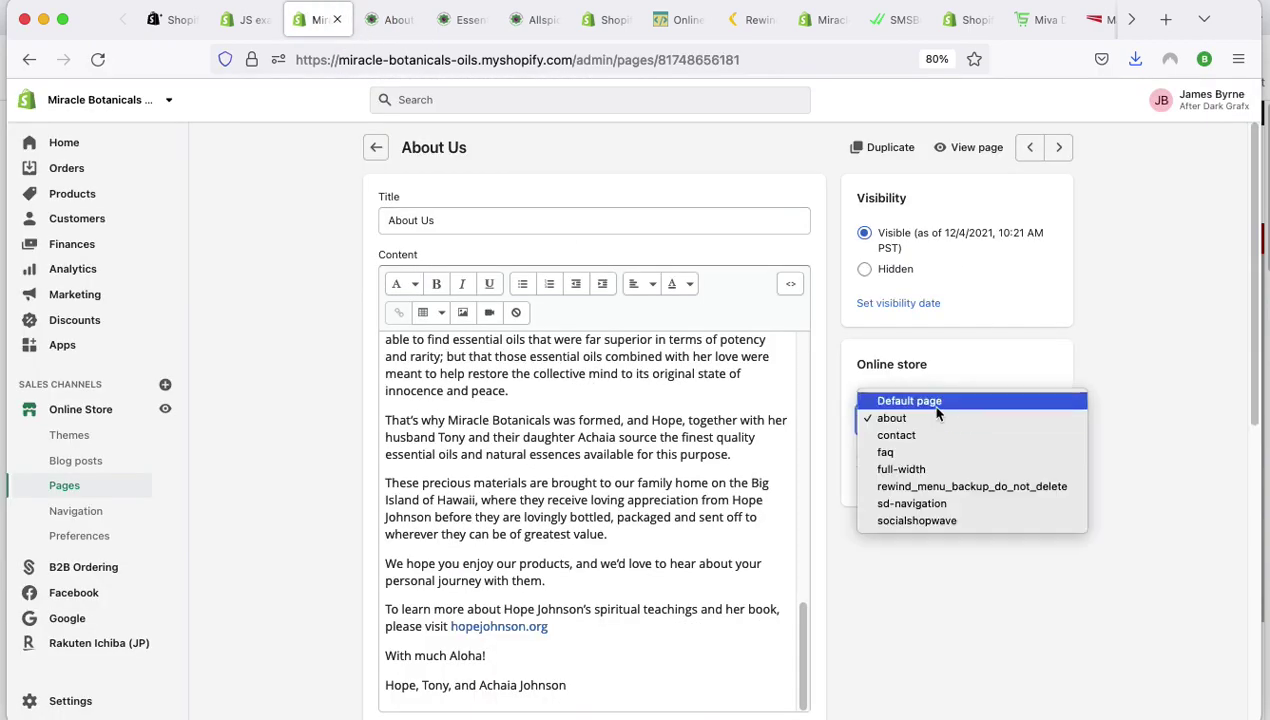
pyautogui.click(952, 401)
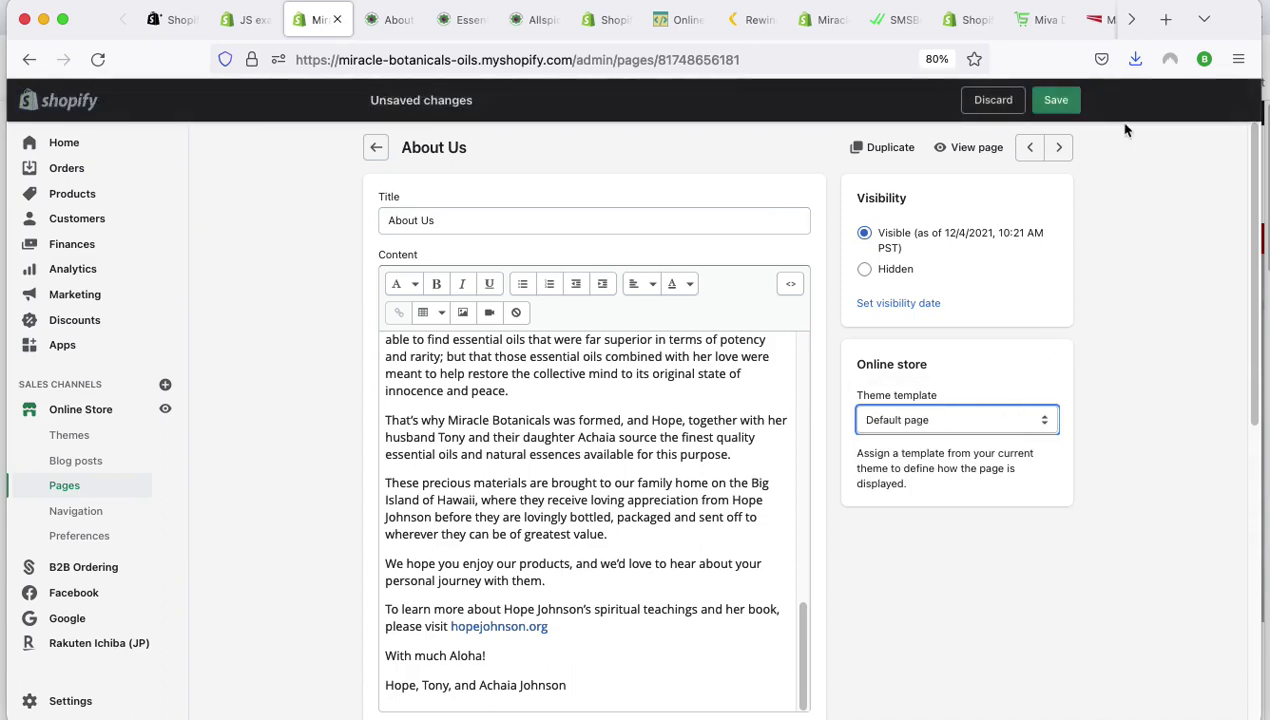
pyautogui.click(1056, 100)
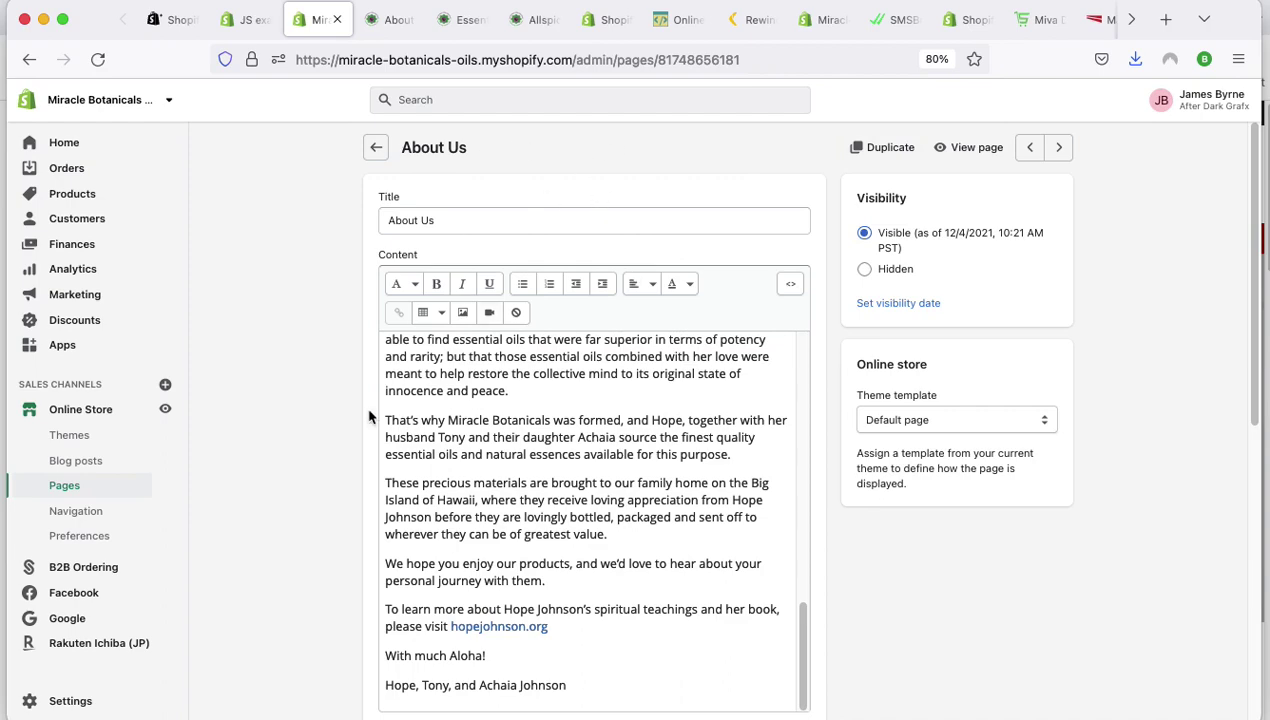
pyautogui.click(65, 486)
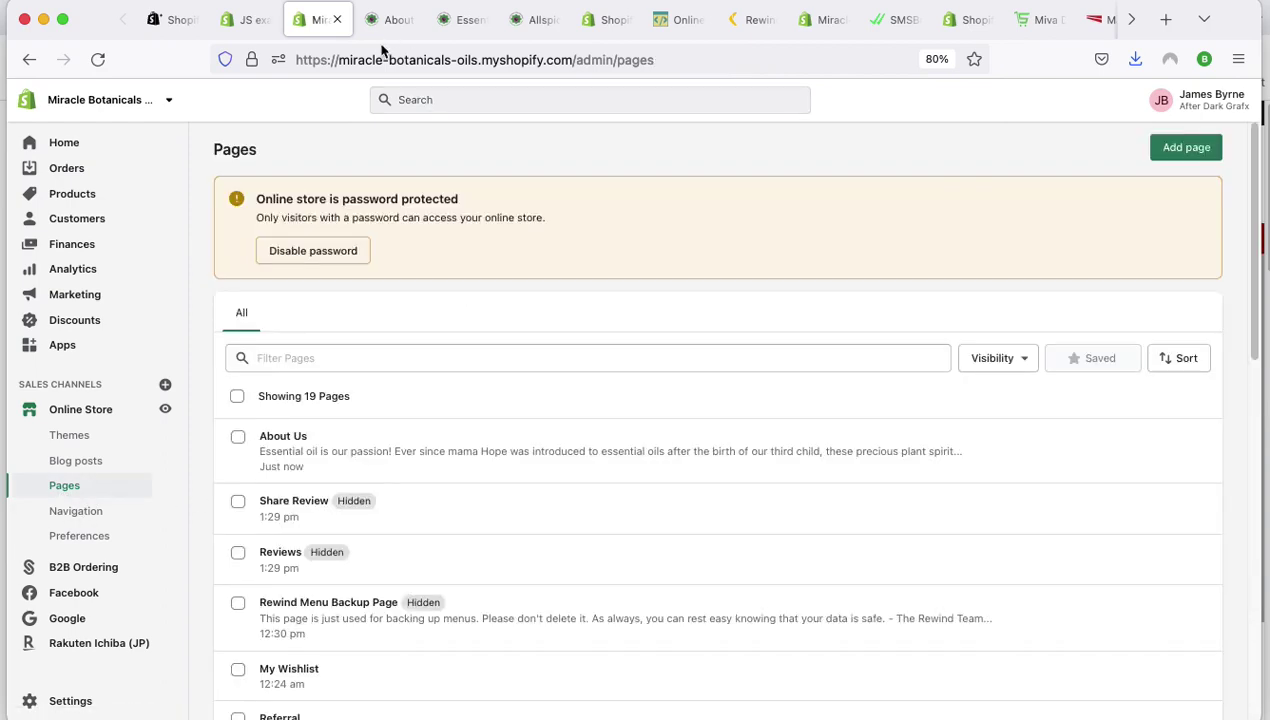
# Examine the footer links and the header navigation on the storefront preview's About Us page.
pyautogui.click(390, 20)
pyautogui.scroll(-15, 480, 440)
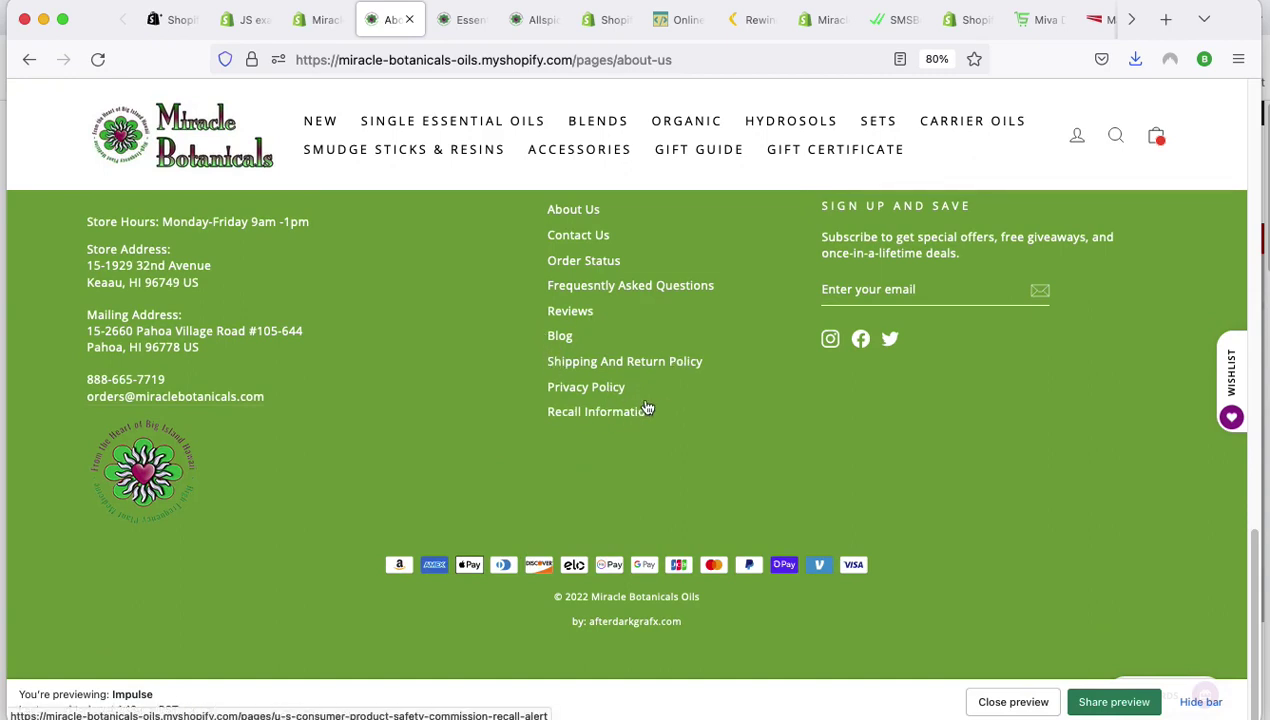
pyautogui.scroll(10, 540, 390)
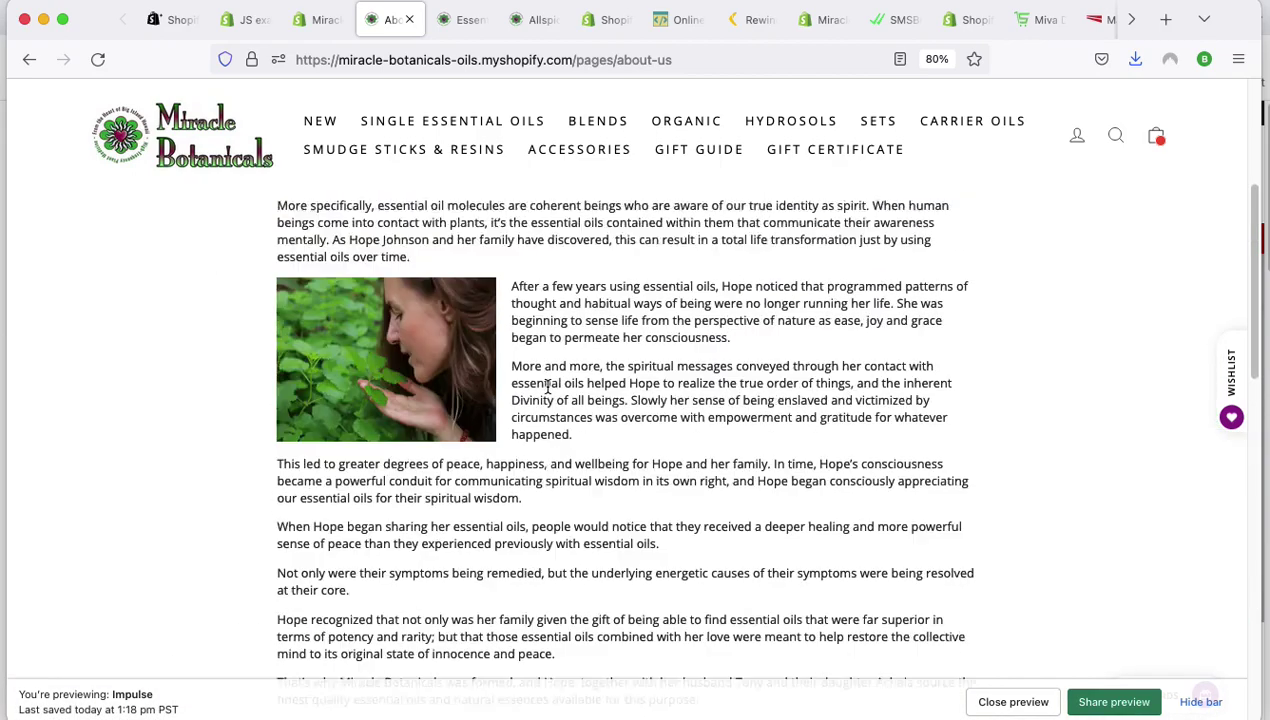
pyautogui.scroll(5, 548, 388)
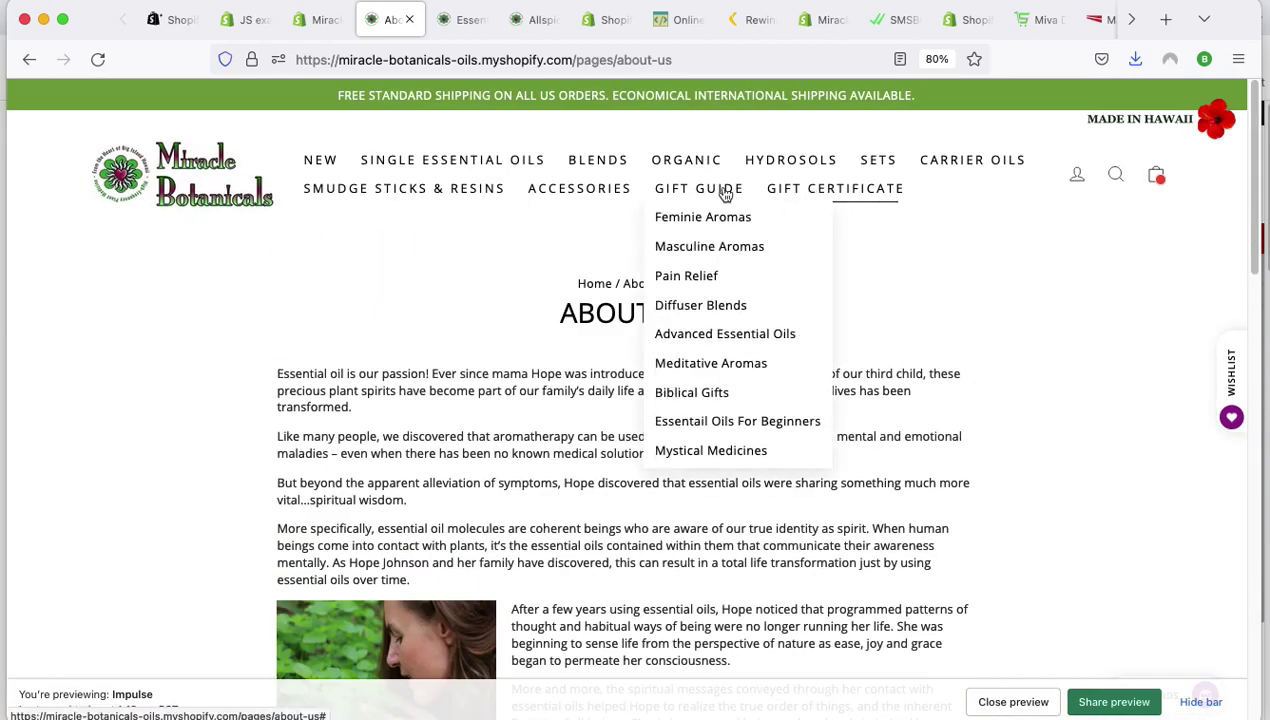
pyautogui.moveTo(484, 176)
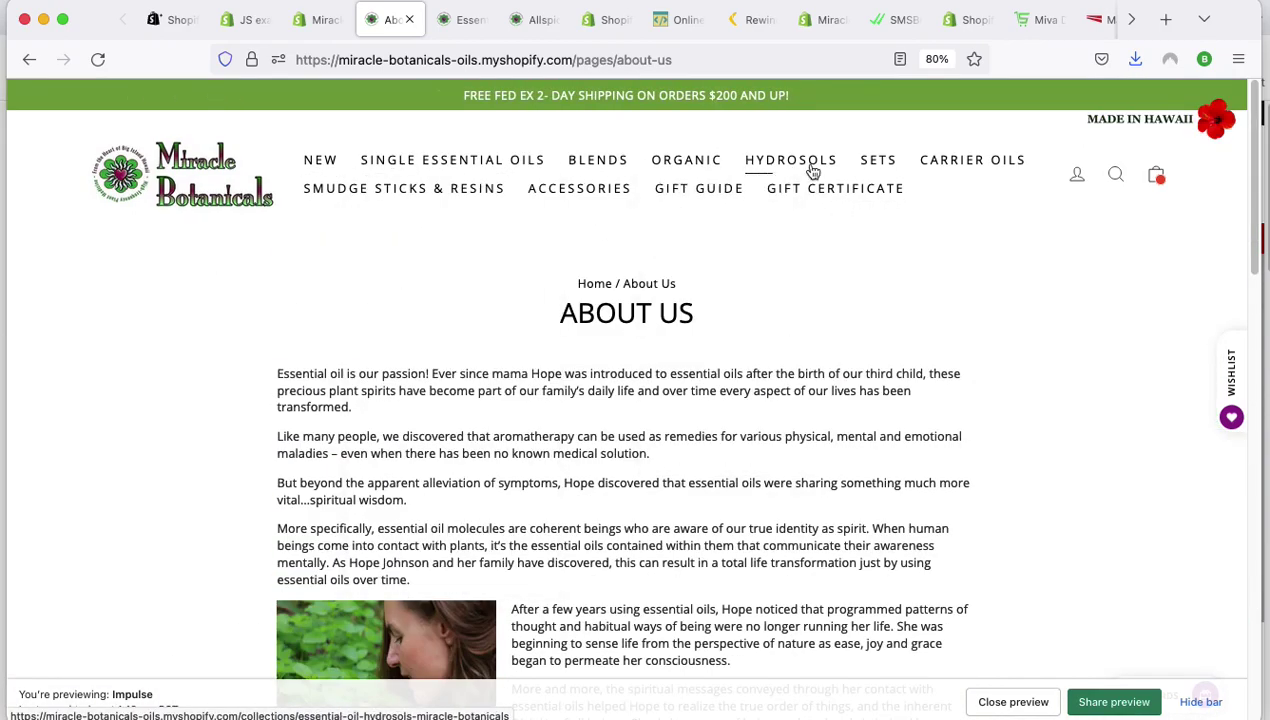
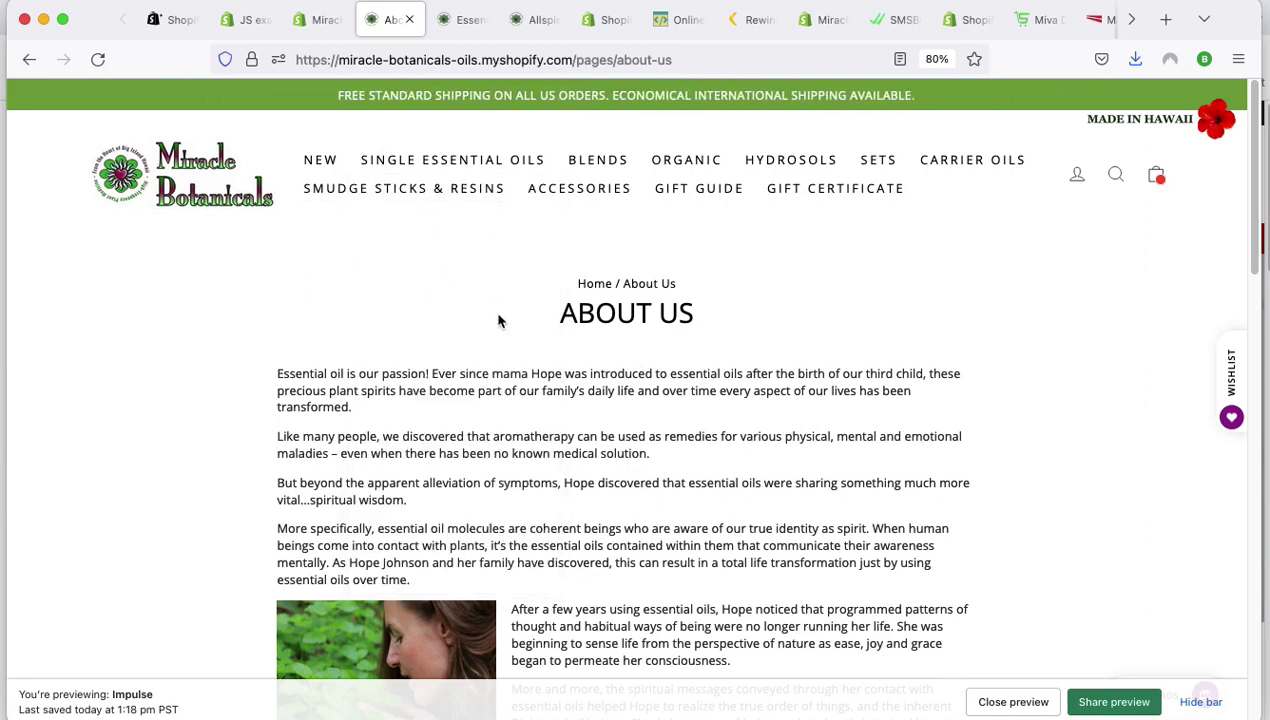
# Open the online store preferences in the admin and examine the homepage title, meta description and social sharing image.
pyautogui.click(318, 28)
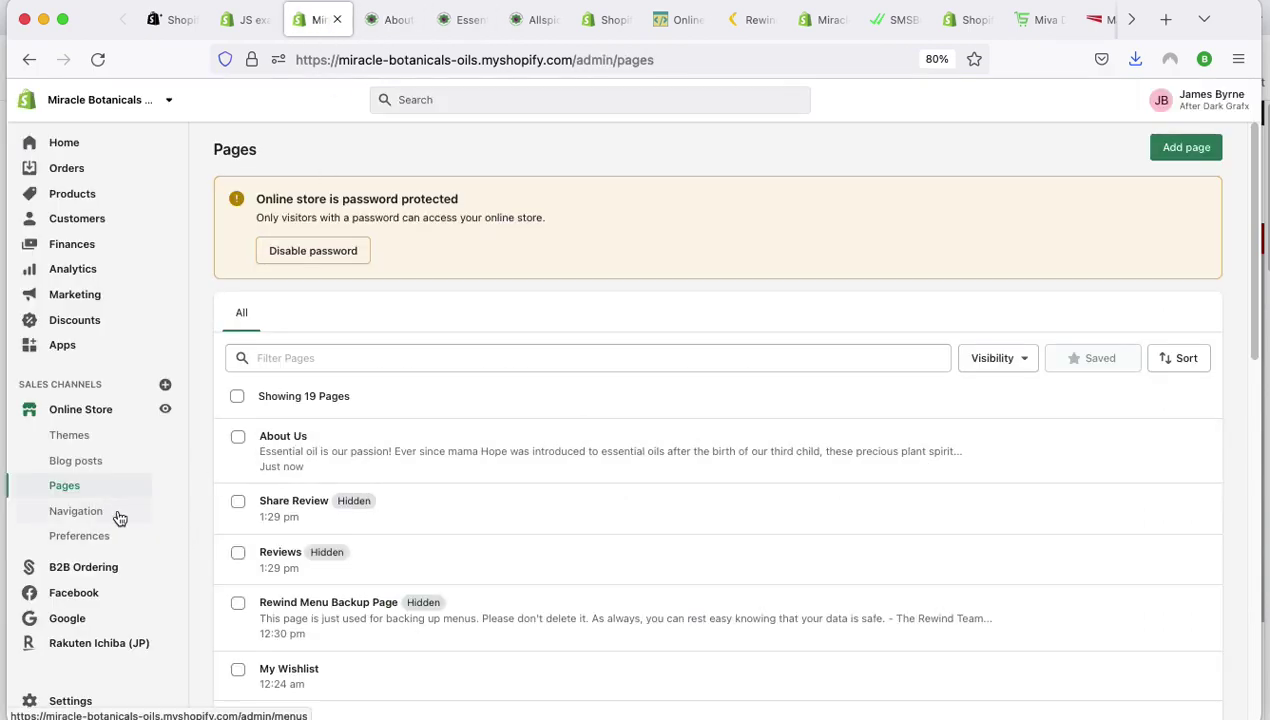
pyautogui.scroll(-2, 200, 508)
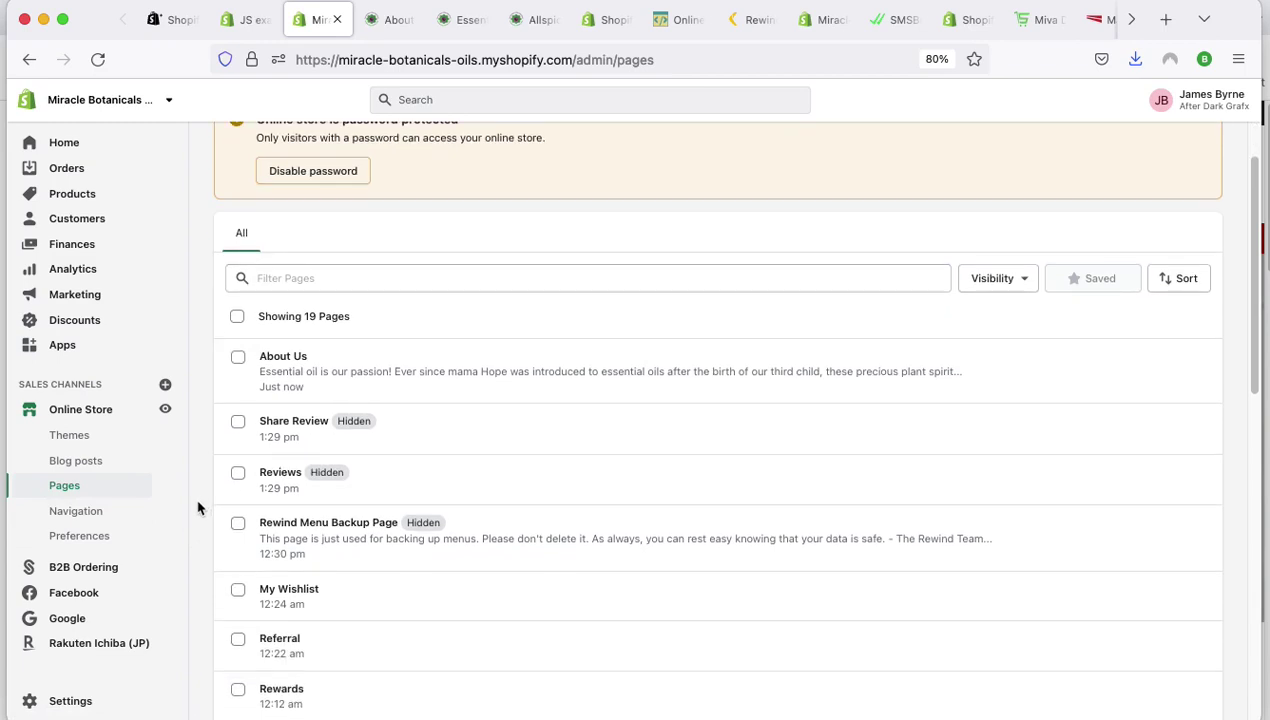
pyautogui.click(106, 537)
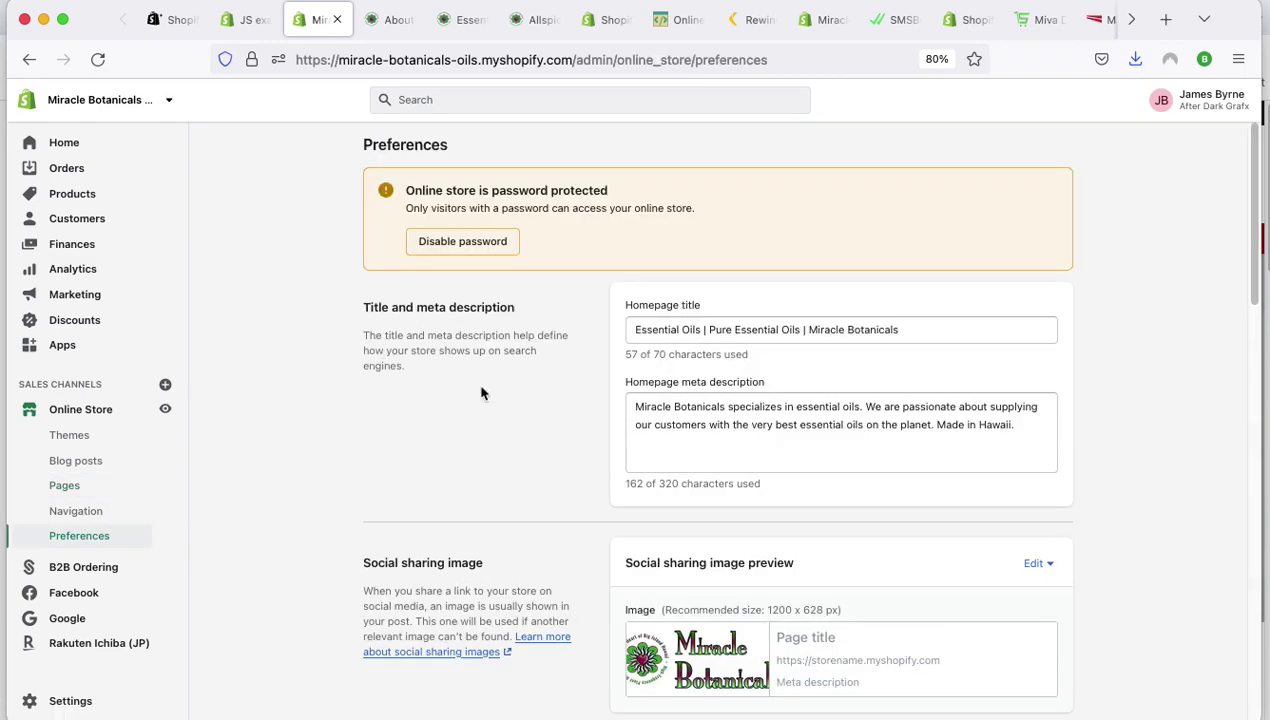
pyautogui.click(652, 329)
pyautogui.click(646, 413)
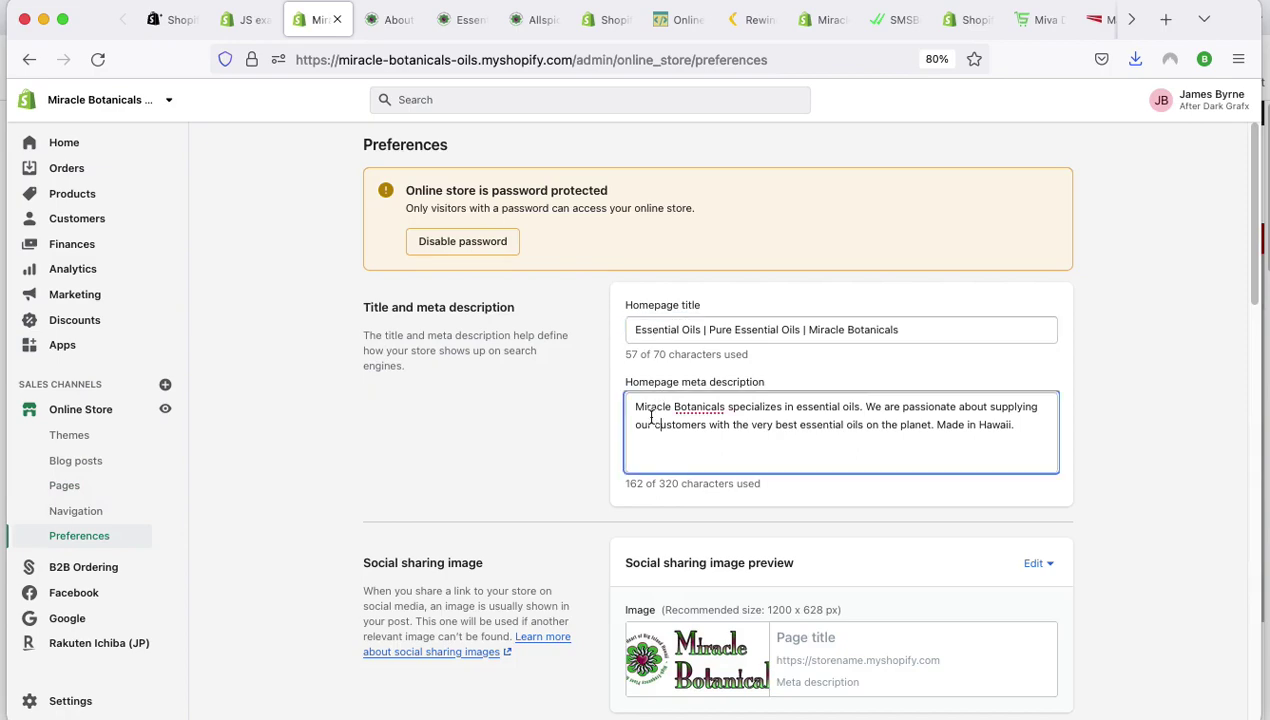
pyautogui.scroll(-3, 529, 395)
pyautogui.scroll(-1, 529, 395)
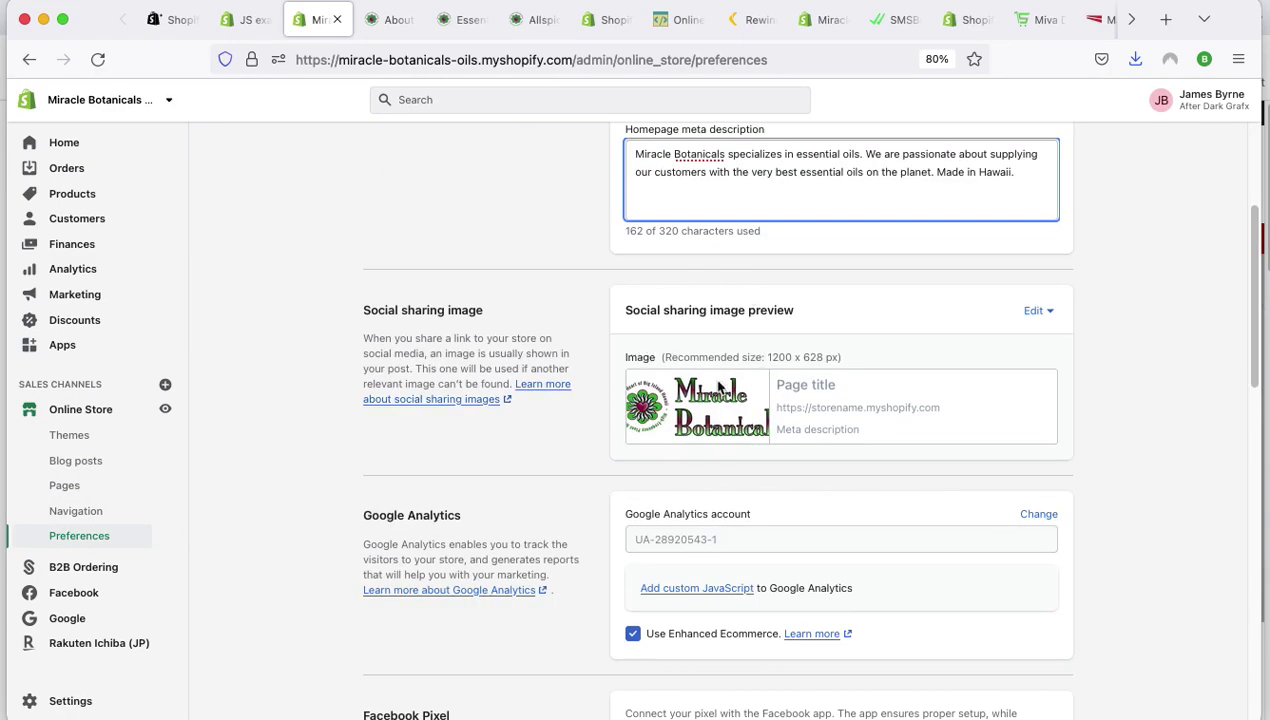
# Review the Google Analytics, Facebook Pixel, customer privacy, password protection, spam protection and domain redirection preferences.
pyautogui.scroll(-2, 677, 486)
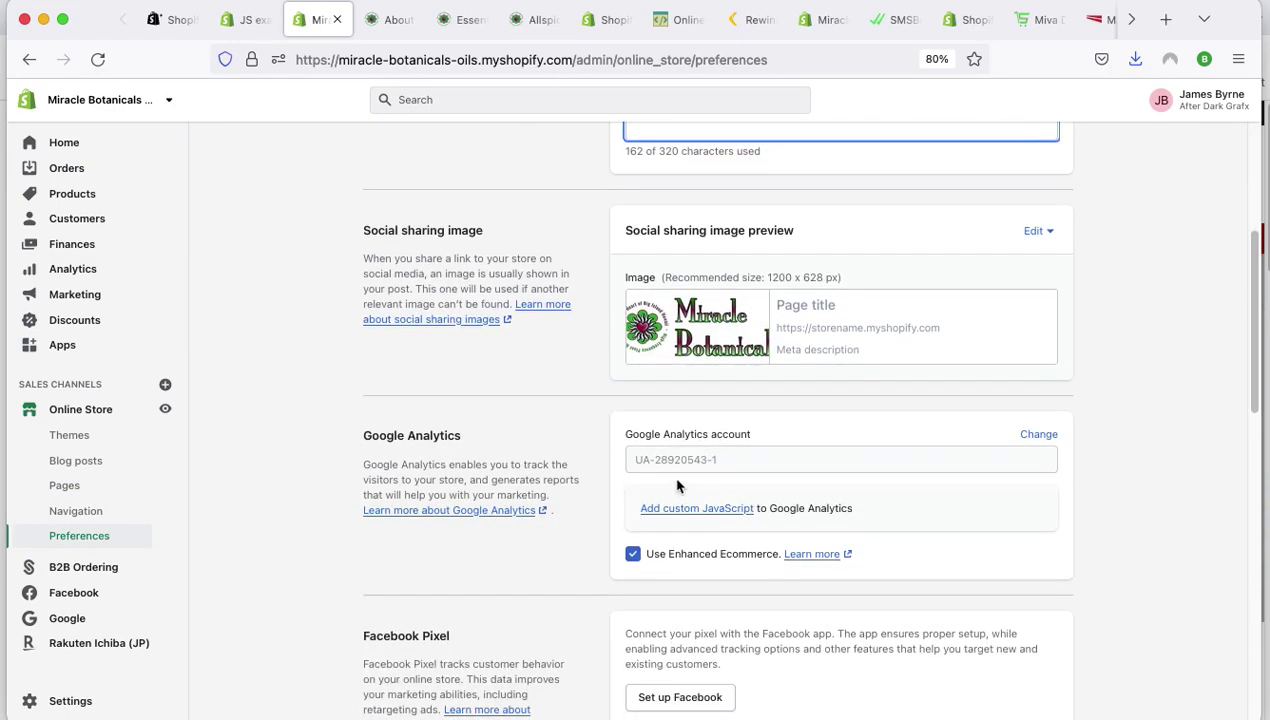
pyautogui.scroll(-5, 630, 459)
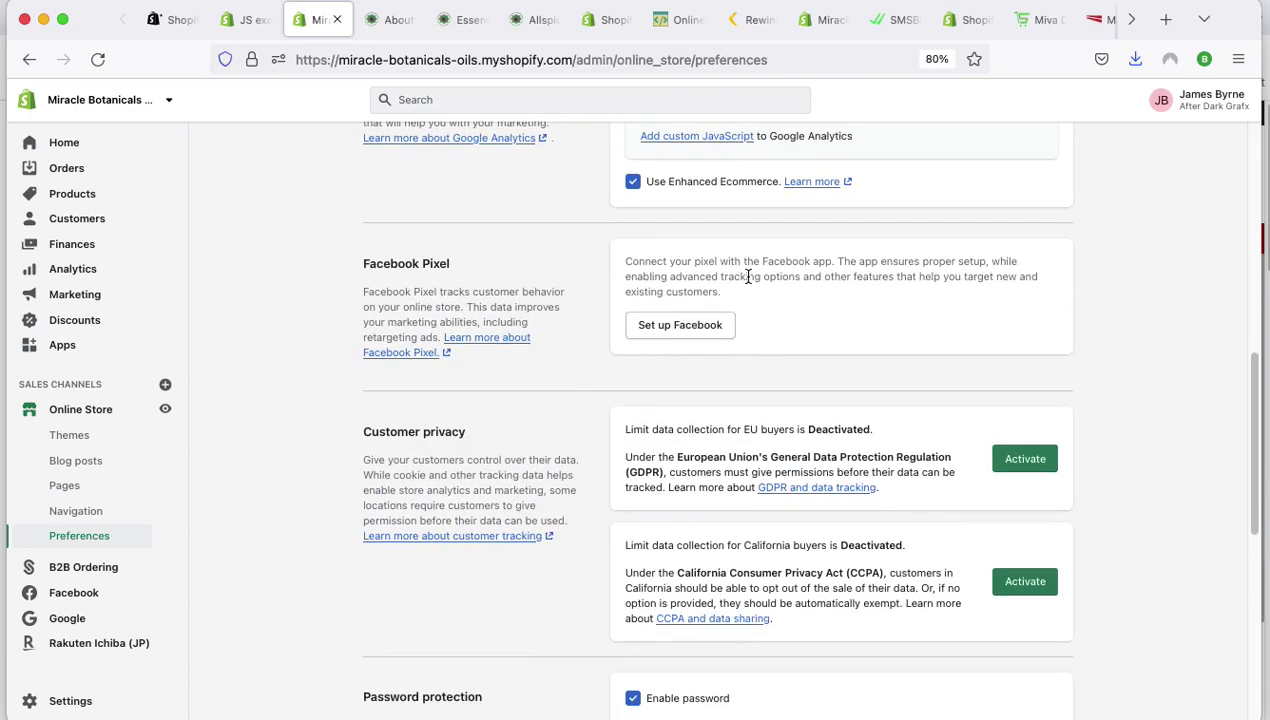
pyautogui.scroll(-5, 594, 428)
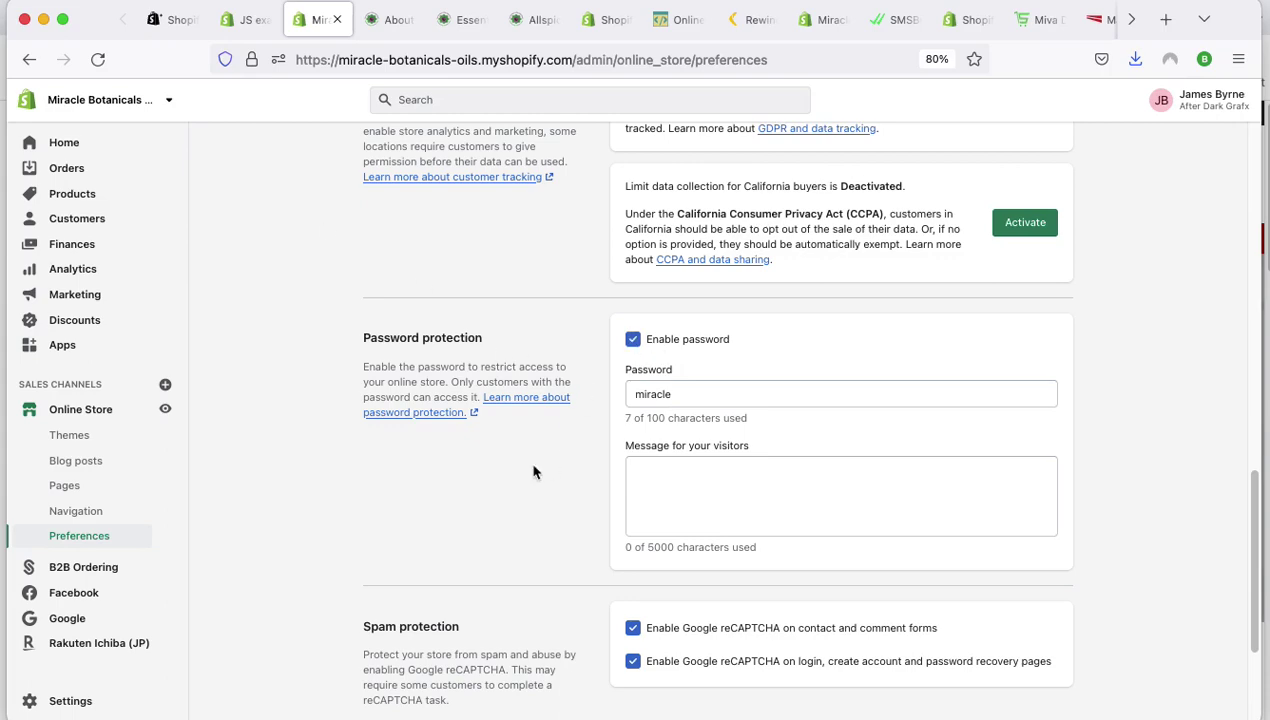
pyautogui.scroll(-3, 533, 472)
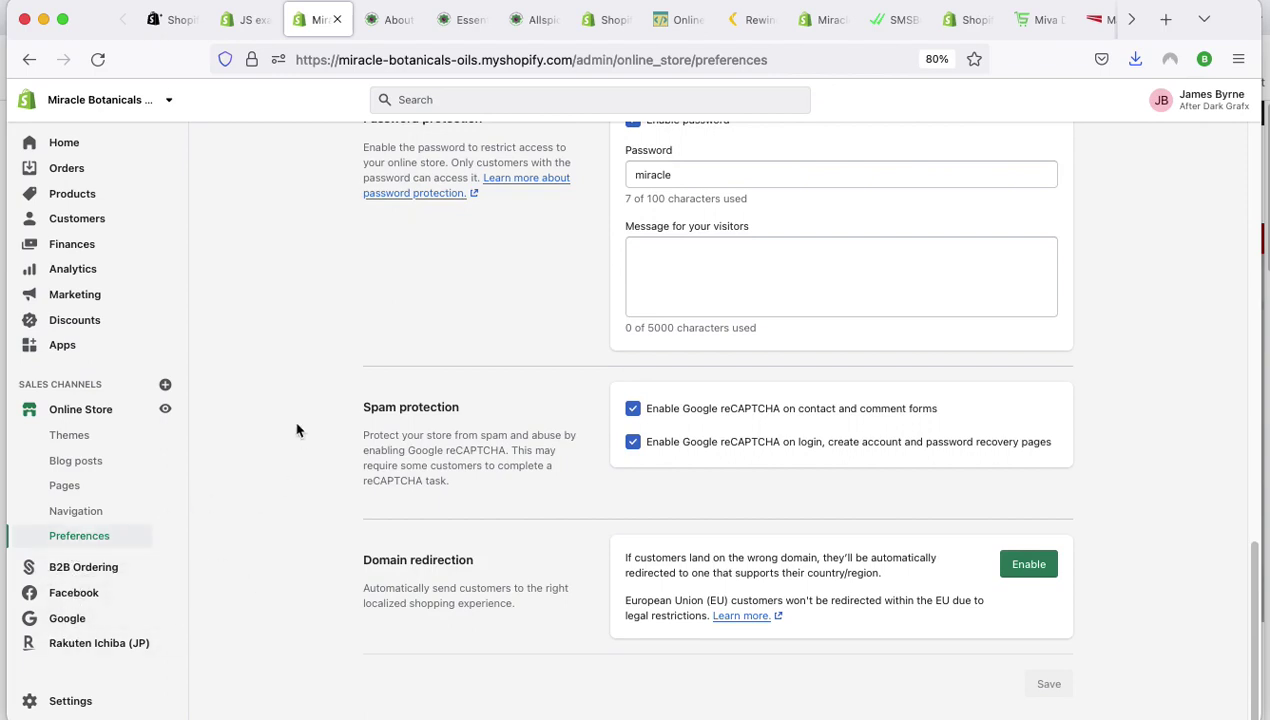
# Open the store settings and look over the store details and the available settings categories.
pyautogui.click(68, 700)
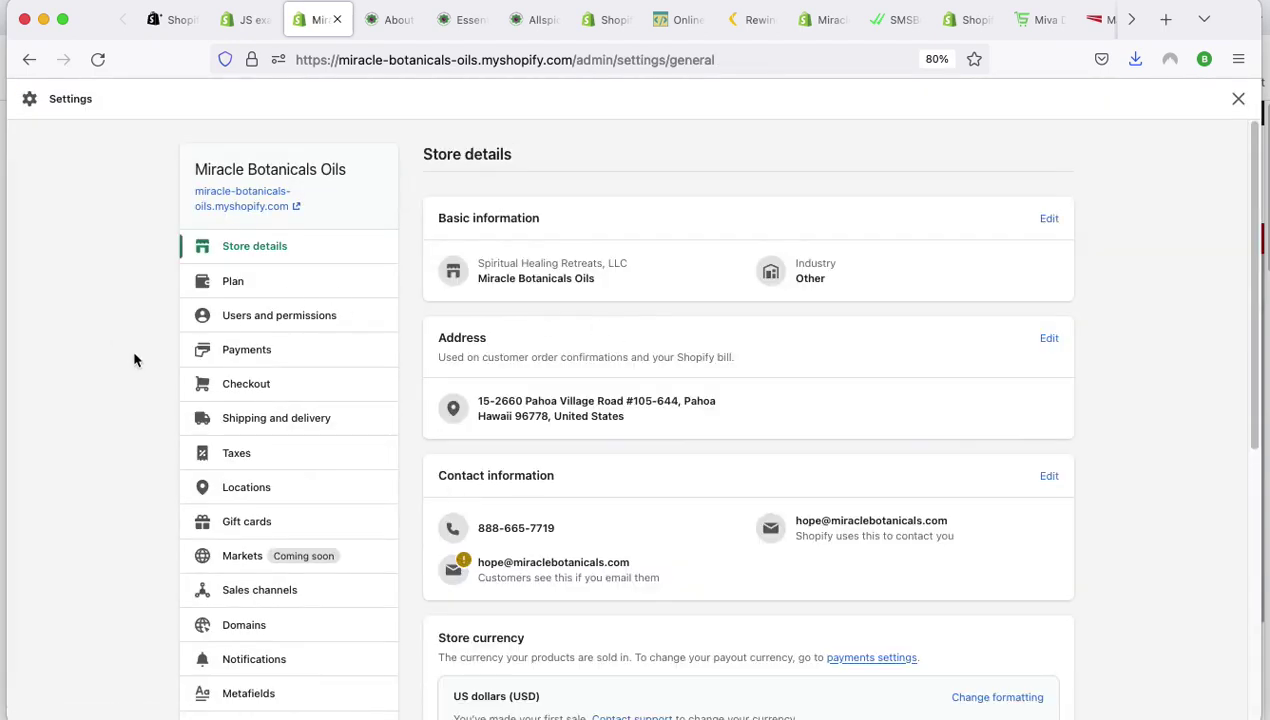
pyautogui.scroll(-2, 135, 360)
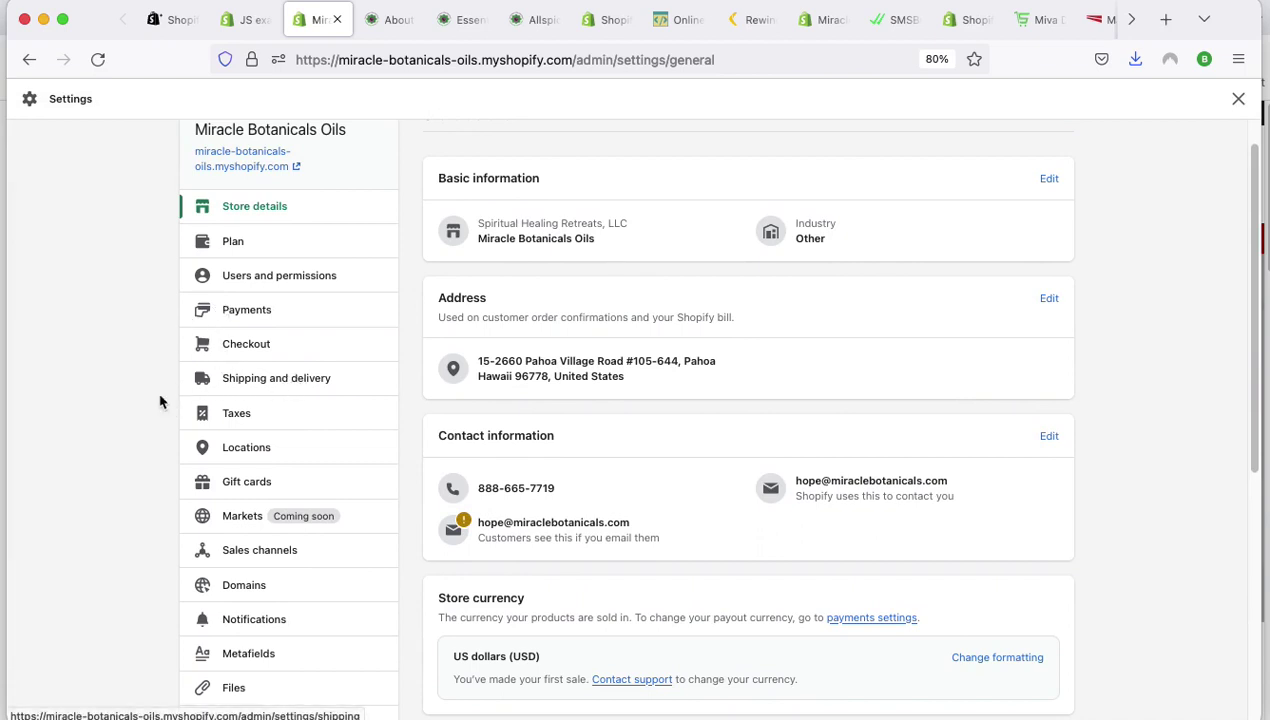
pyautogui.scroll(-2, 150, 390)
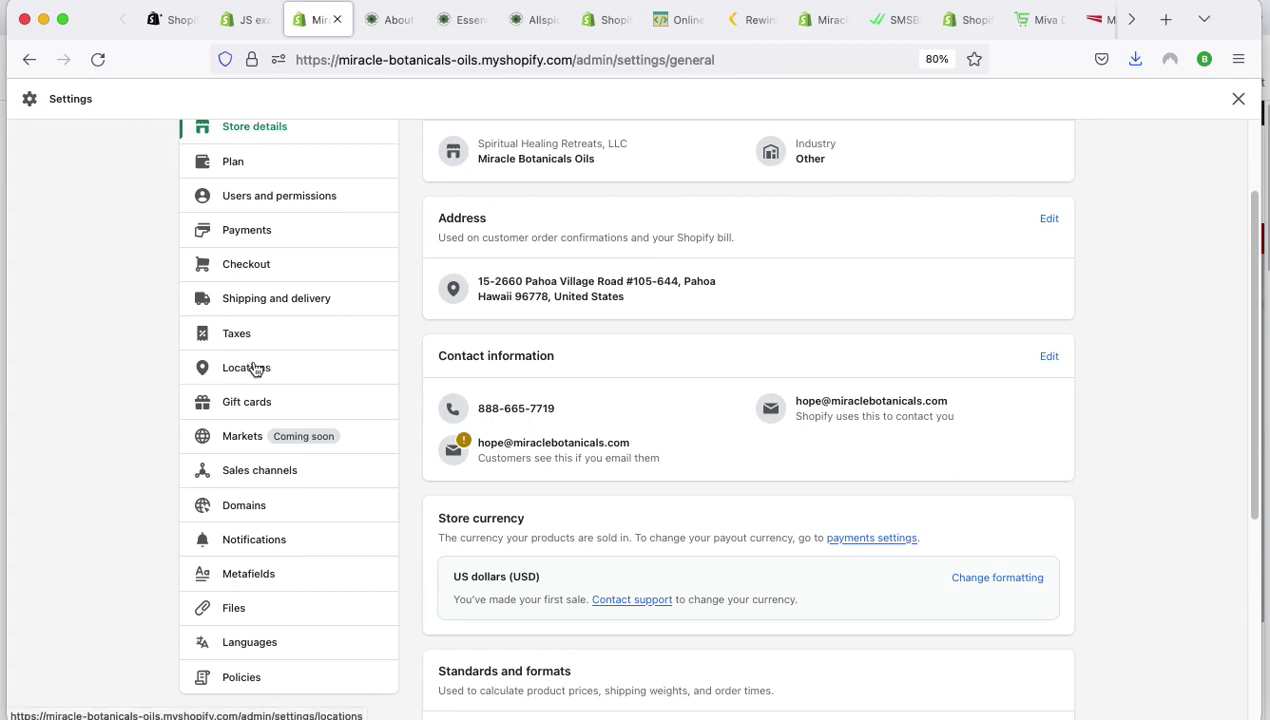
pyautogui.scroll(-2, 105, 376)
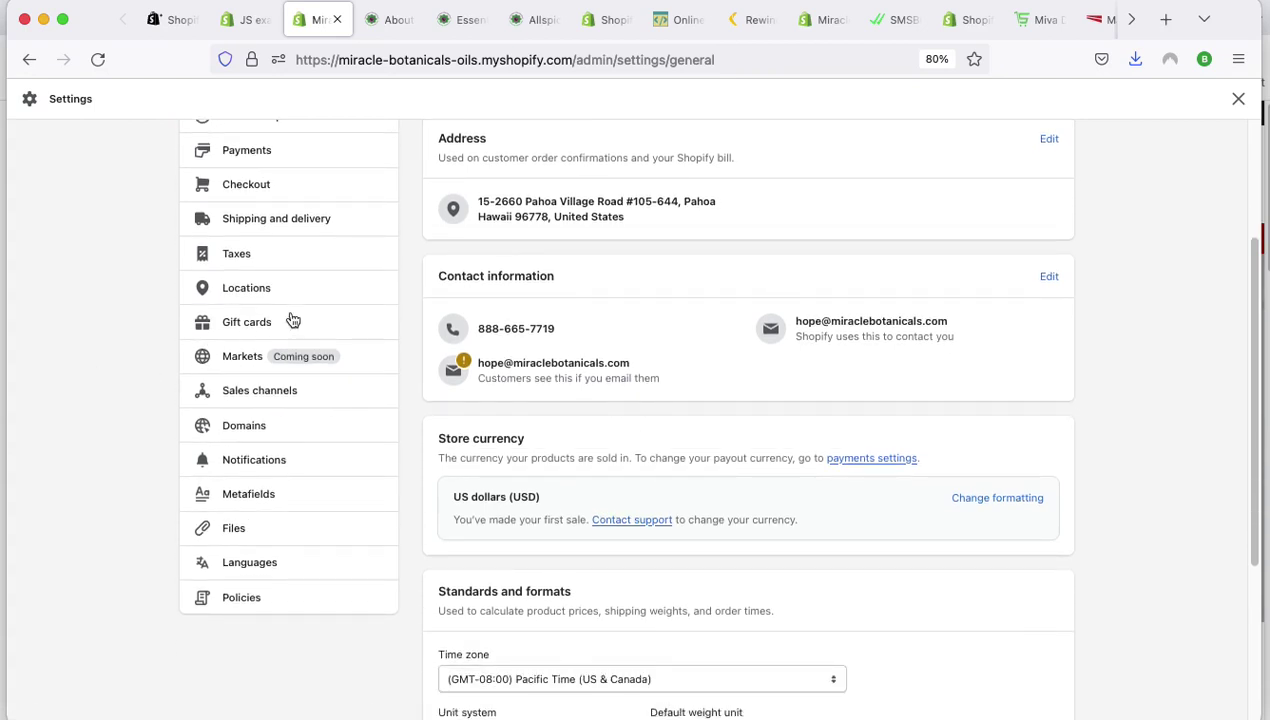
# Open the gift card settings and examine the auto-expiration and Apple Wallet options.
pyautogui.click(260, 322)
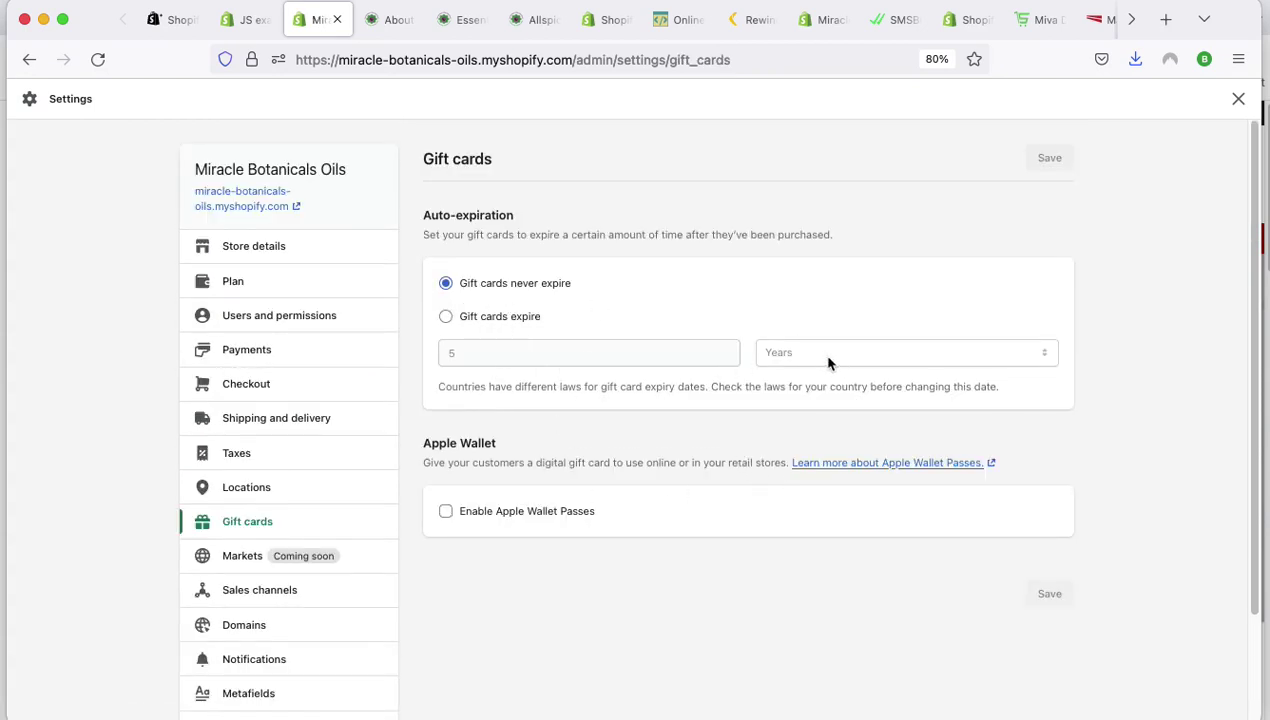
pyautogui.scroll(-2, 576, 533)
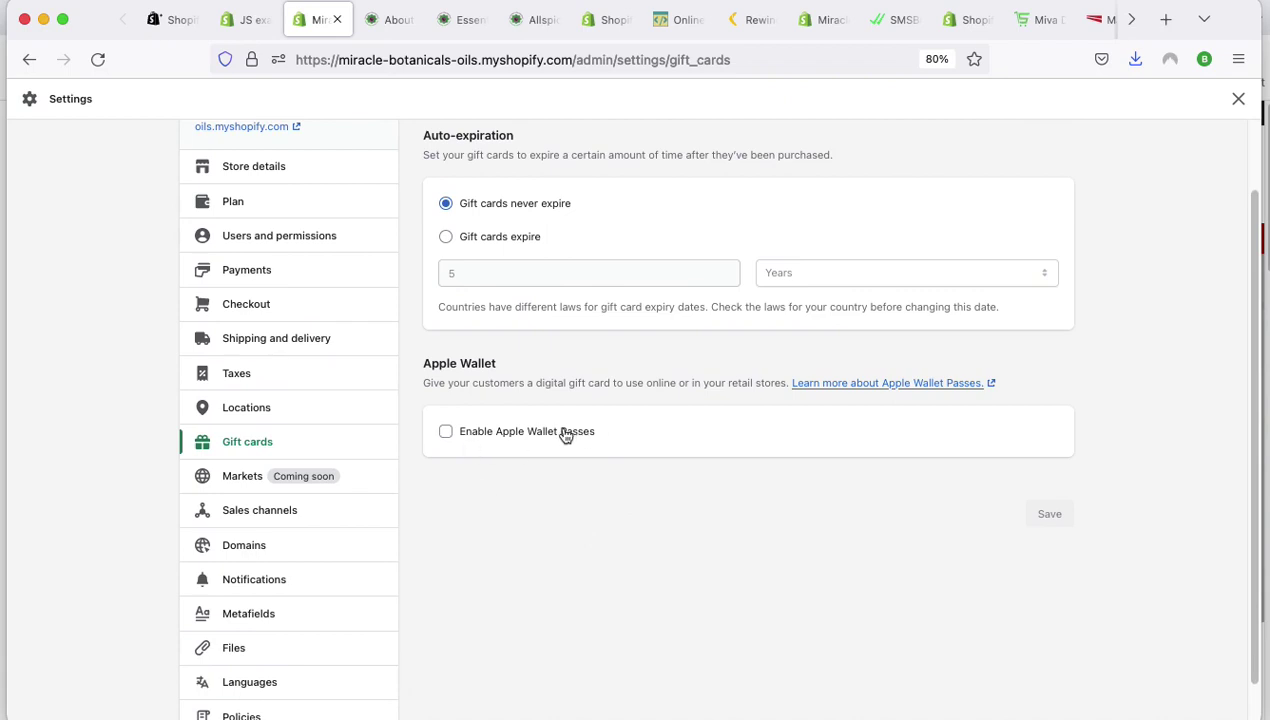
pyautogui.scroll(-1, 454, 490)
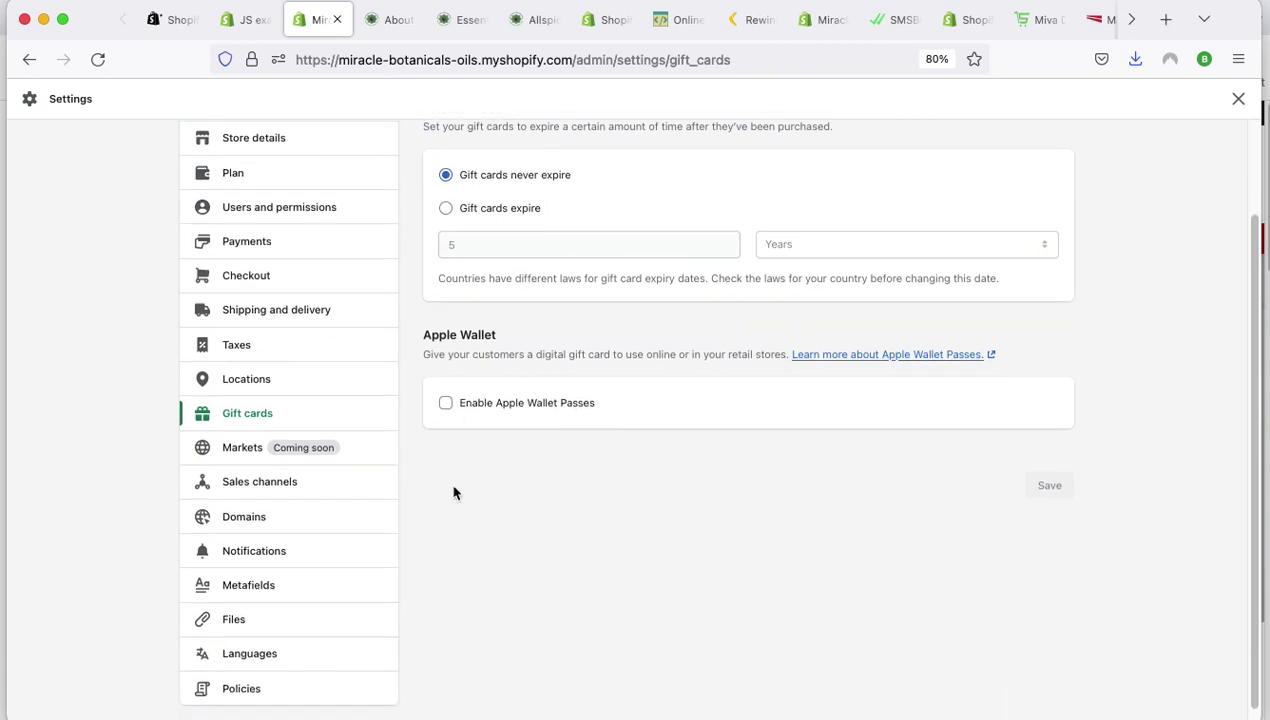
# Open the sales channels settings and review the list of connected channels.
pyautogui.click(281, 472)
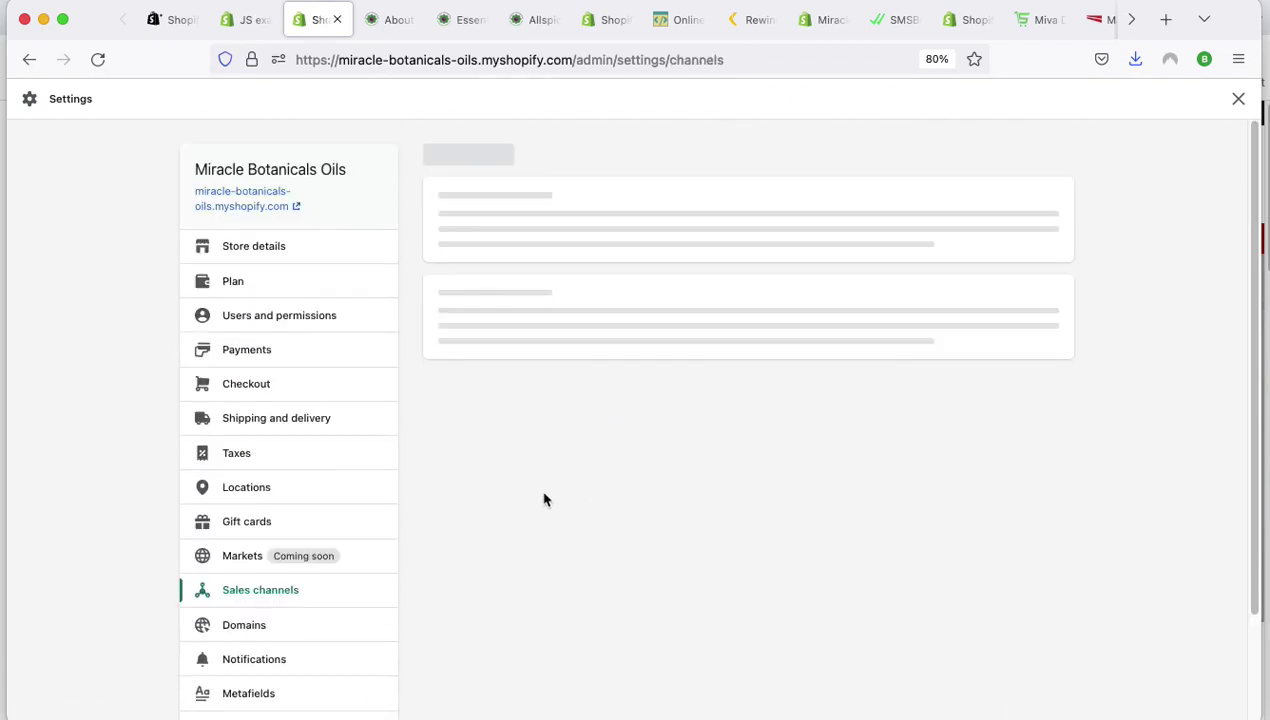
pyautogui.scroll(-3, 600, 490)
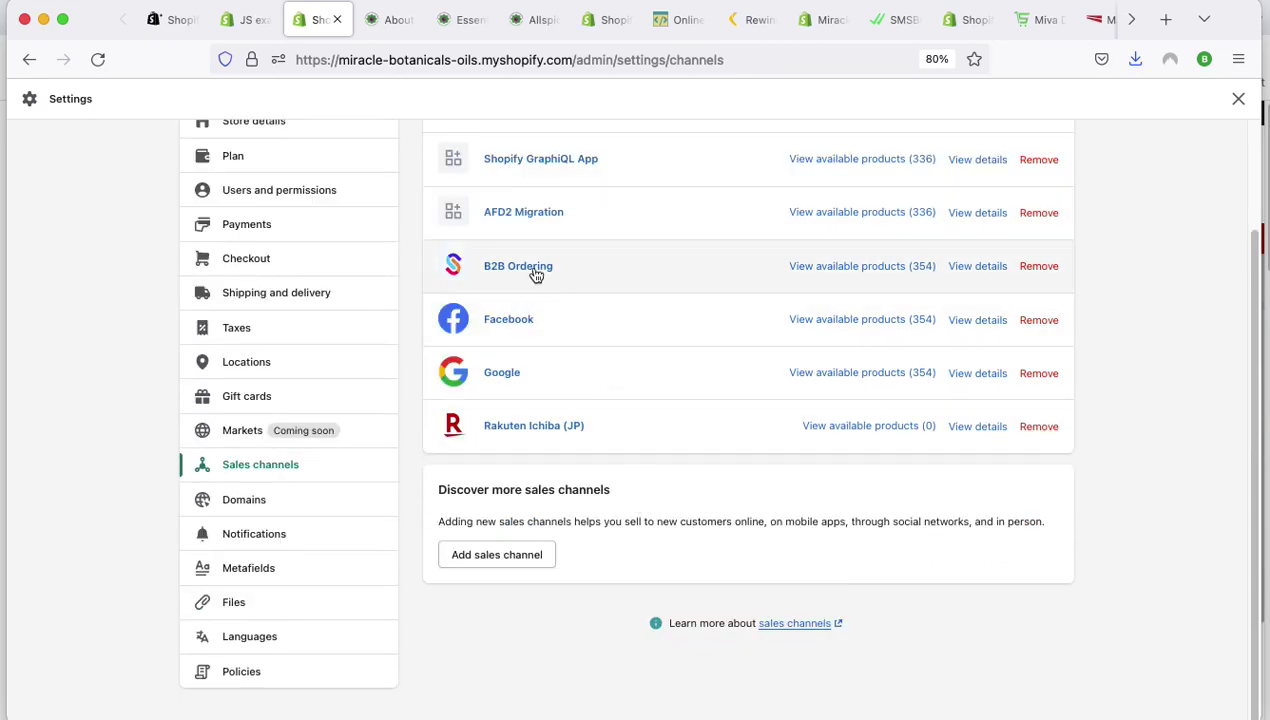
pyautogui.scroll(2, 626, 428)
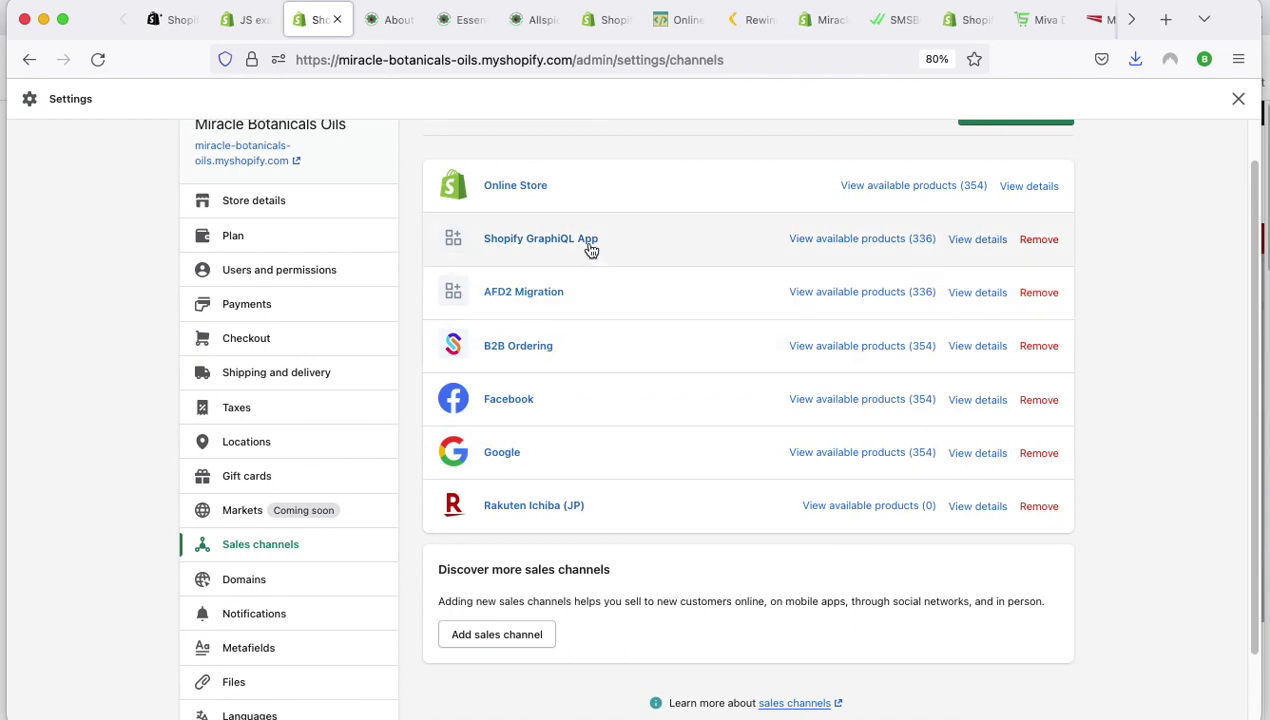
pyautogui.scroll(-2, 598, 485)
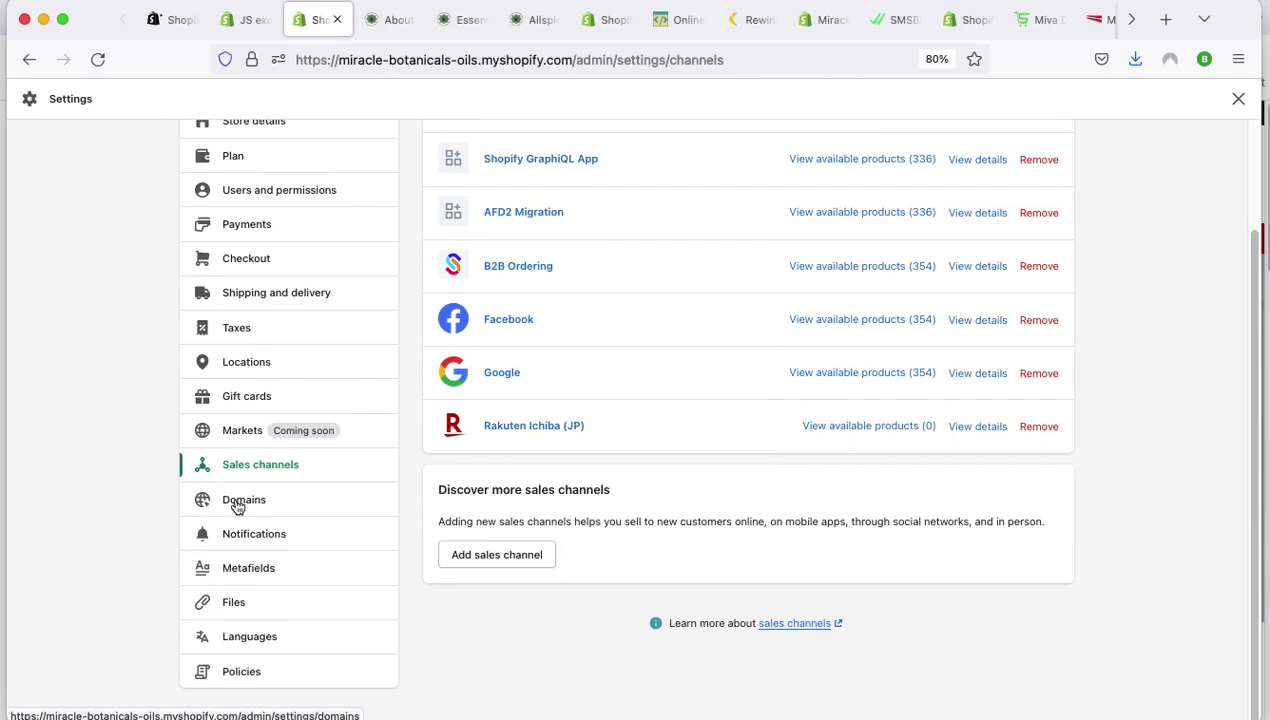
# Open the notification settings and review the customer order notification templates, from order confirmation to payment error.
pyautogui.click(245, 535)
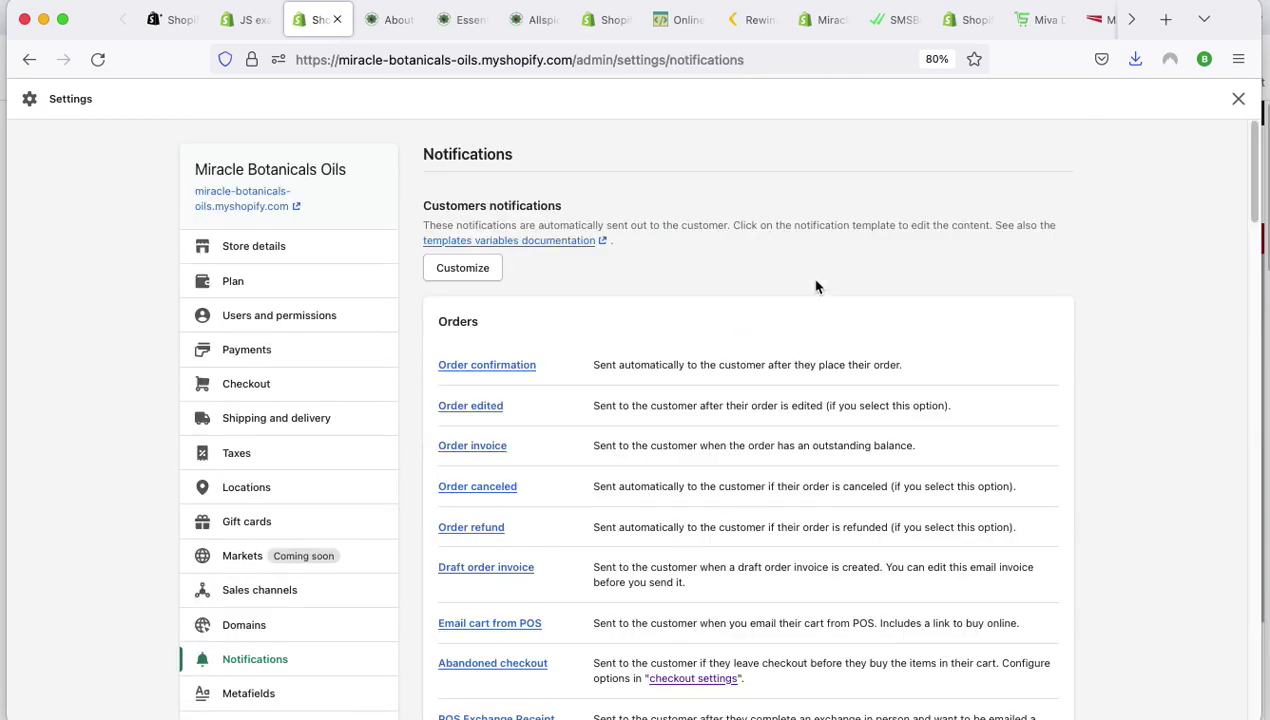
pyautogui.scroll(-2, 820, 284)
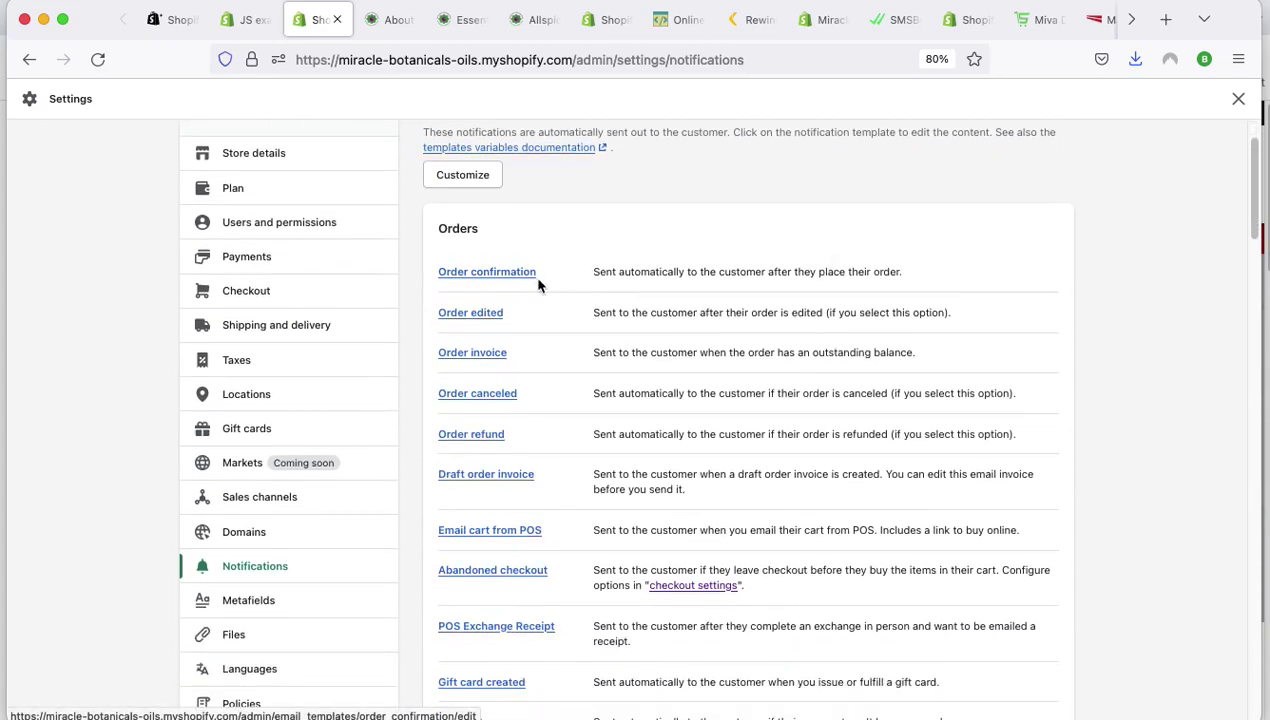
pyautogui.moveTo(870, 270); pyautogui.dragTo(651, 262)
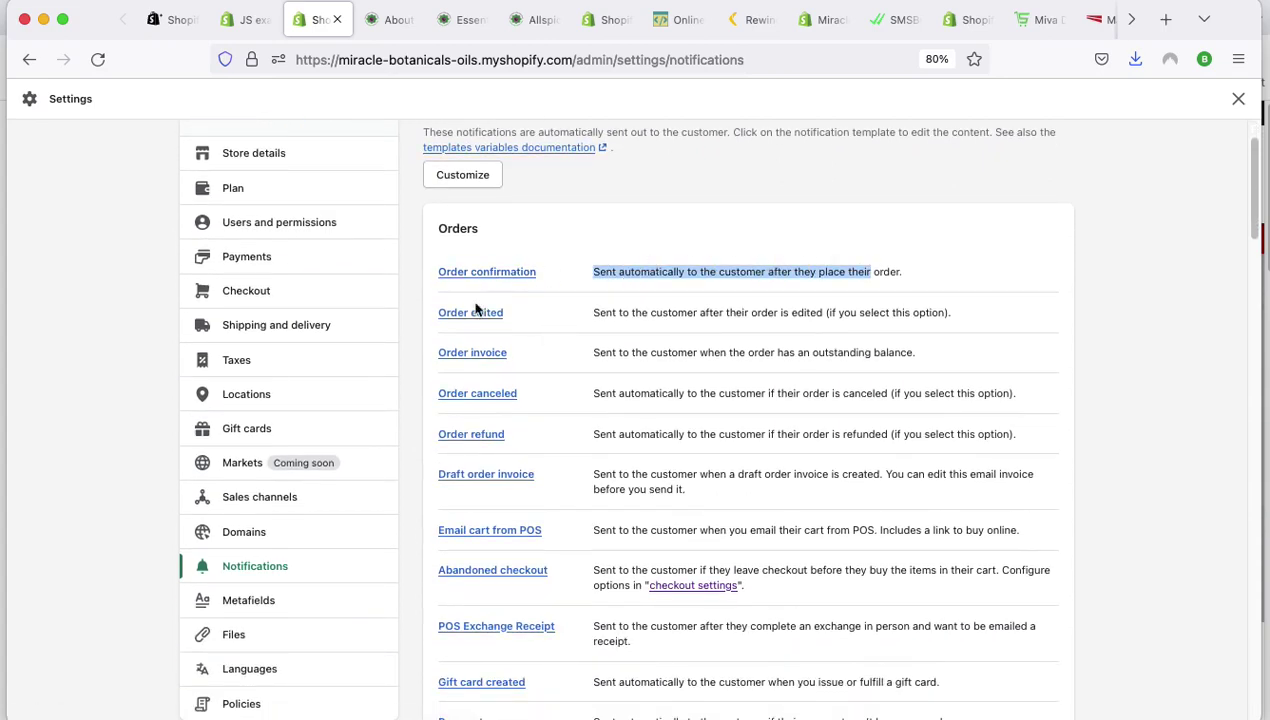
pyautogui.scroll(-3, 618, 388)
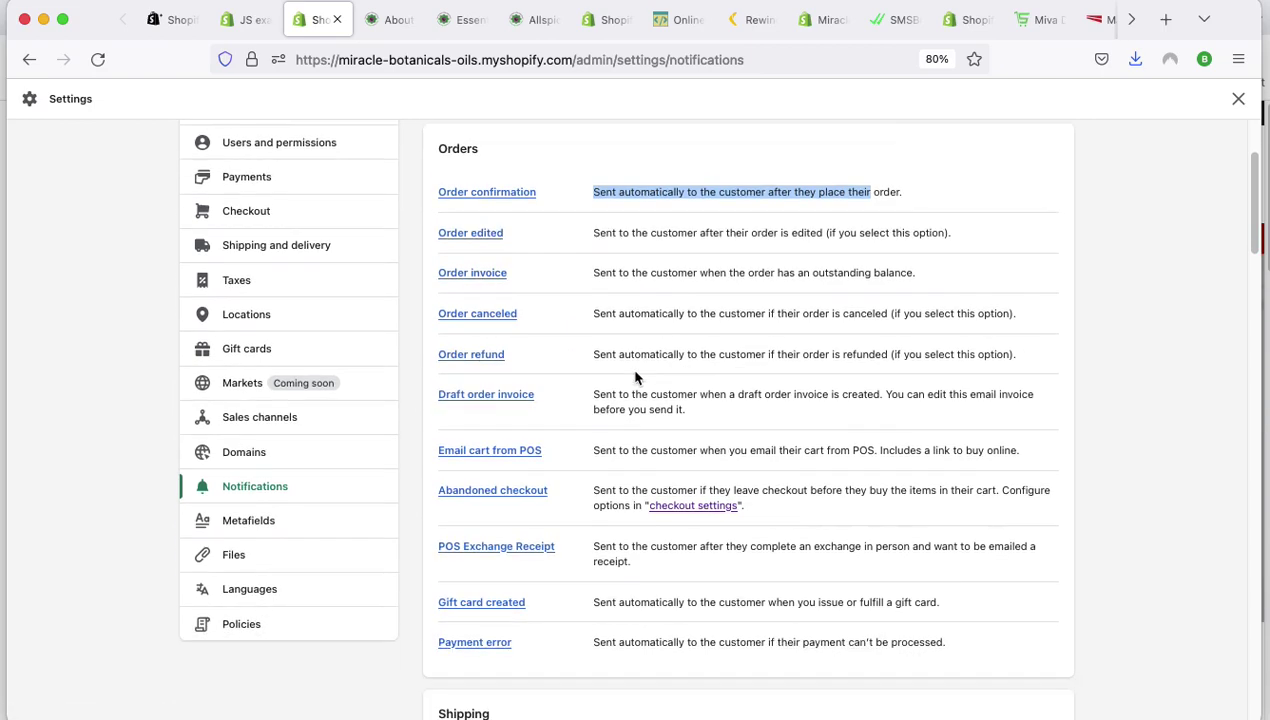
pyautogui.scroll(-4, 540, 368)
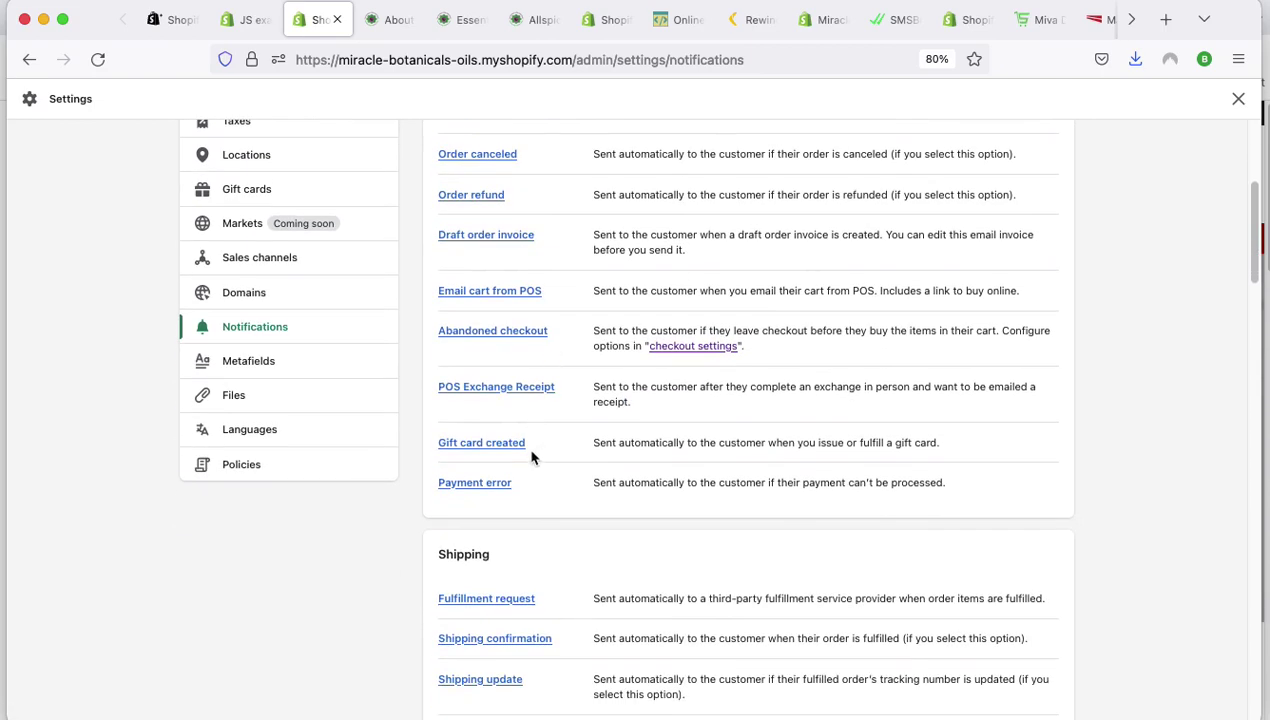
pyautogui.scroll(4, 600, 286)
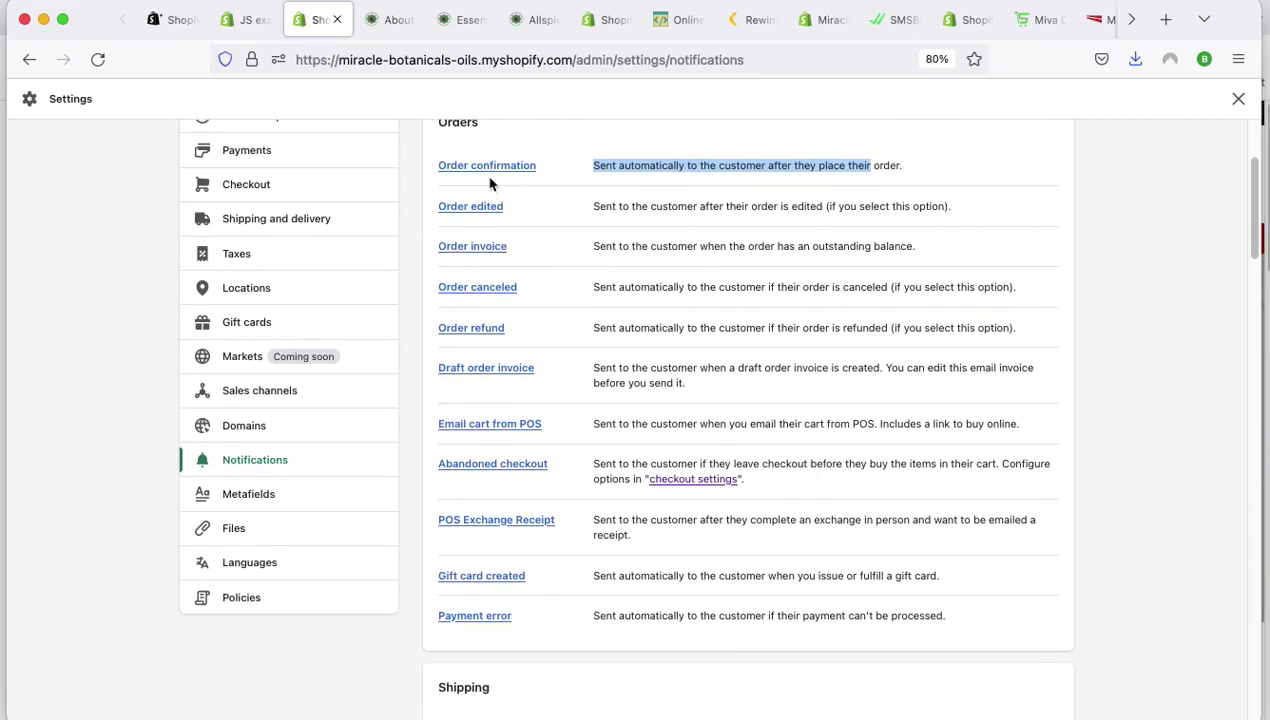
# Open the Order confirmation template and look over its email subject and HTML body.
pyautogui.click(491, 170)
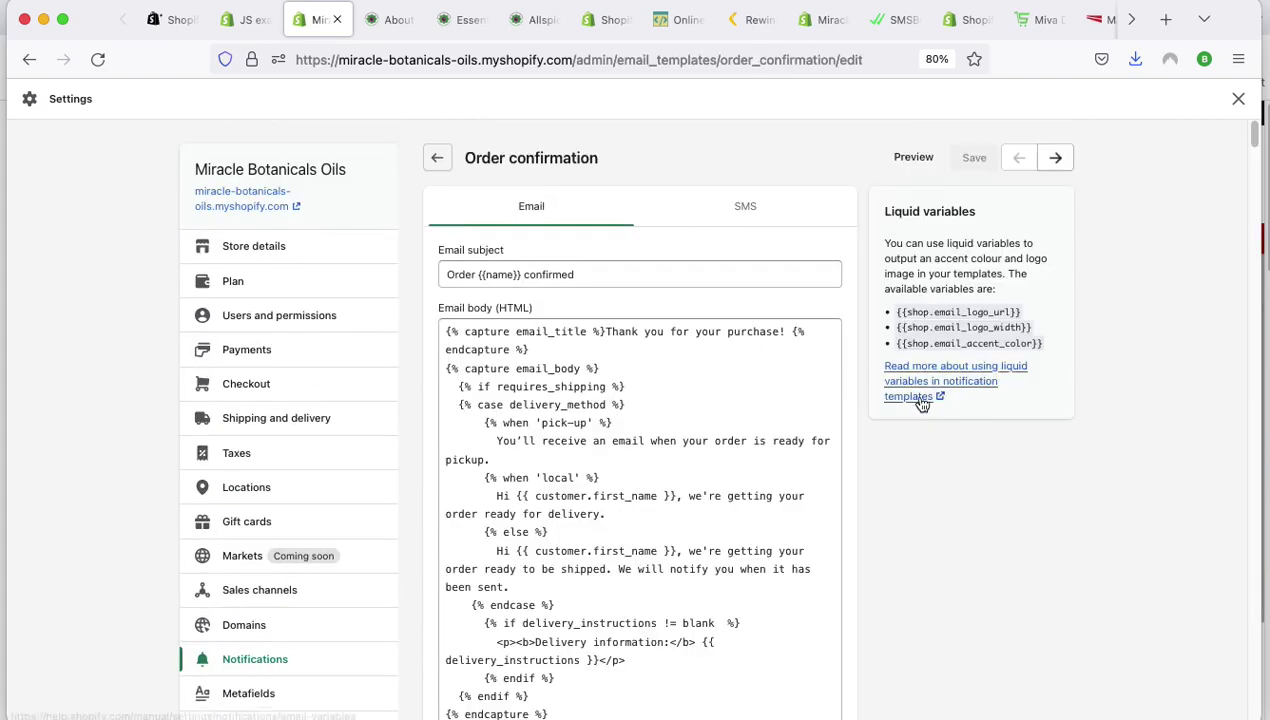
pyautogui.scroll(-10, 692, 481)
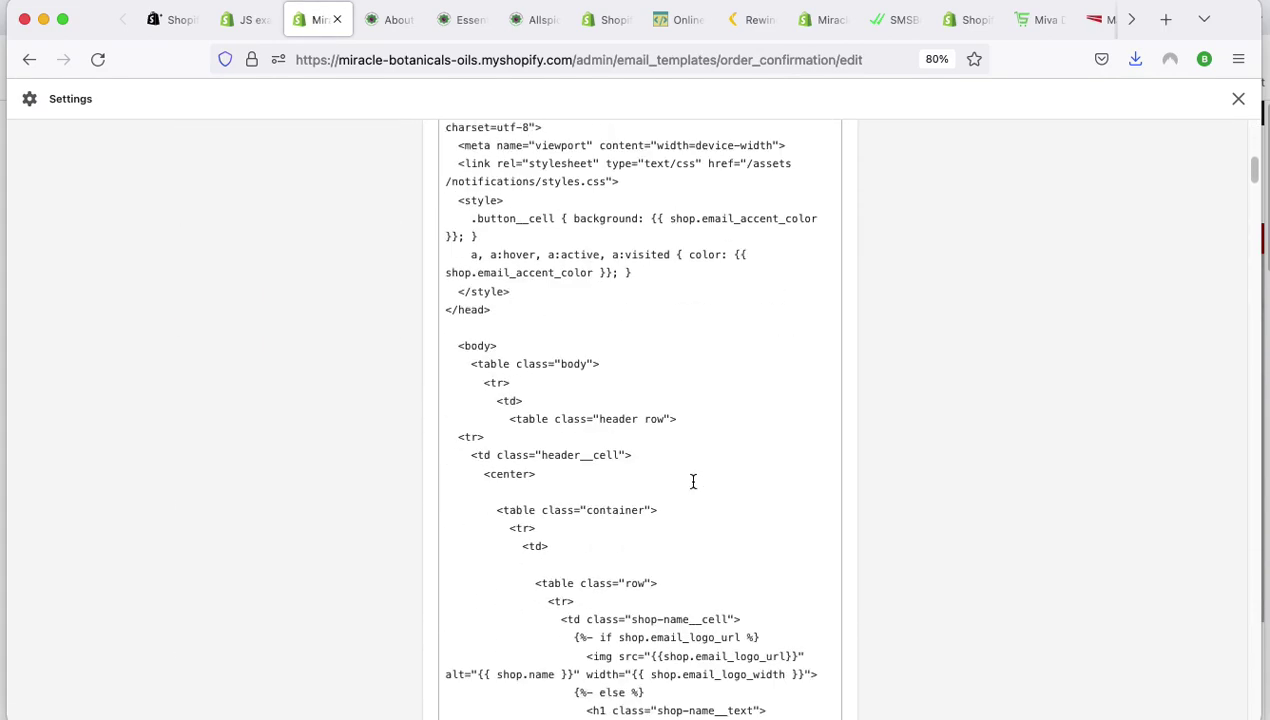
pyautogui.scroll(-10, 692, 481)
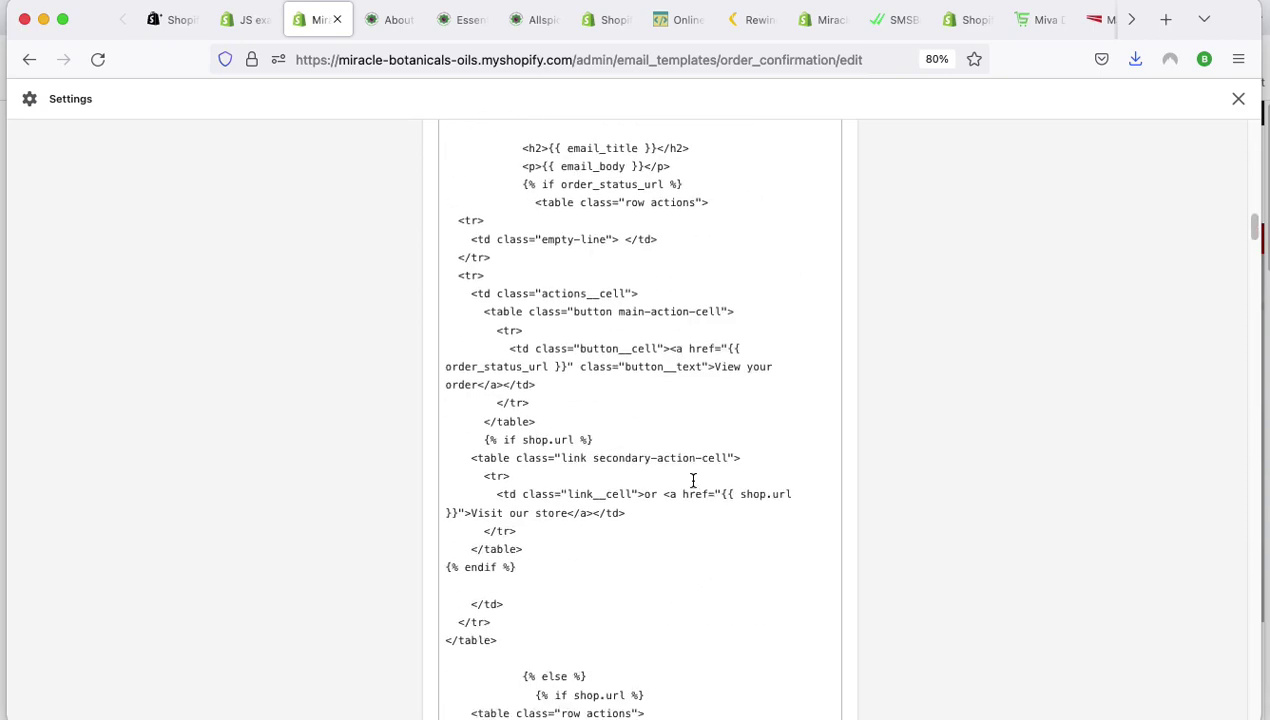
pyautogui.scroll(7, 694, 478)
pyautogui.scroll(12, 694, 478)
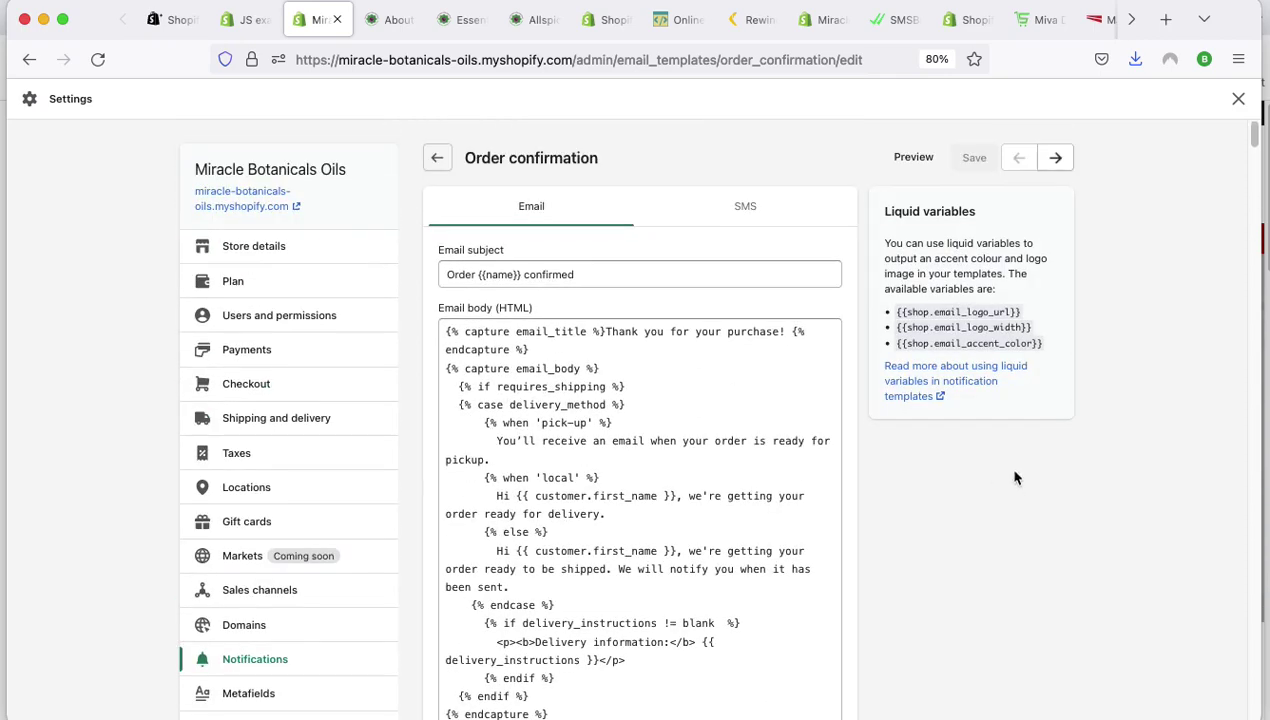
# Preview the order confirmation email through to the customer information, close the preview and return to the notifications list.
pyautogui.click(893, 158)
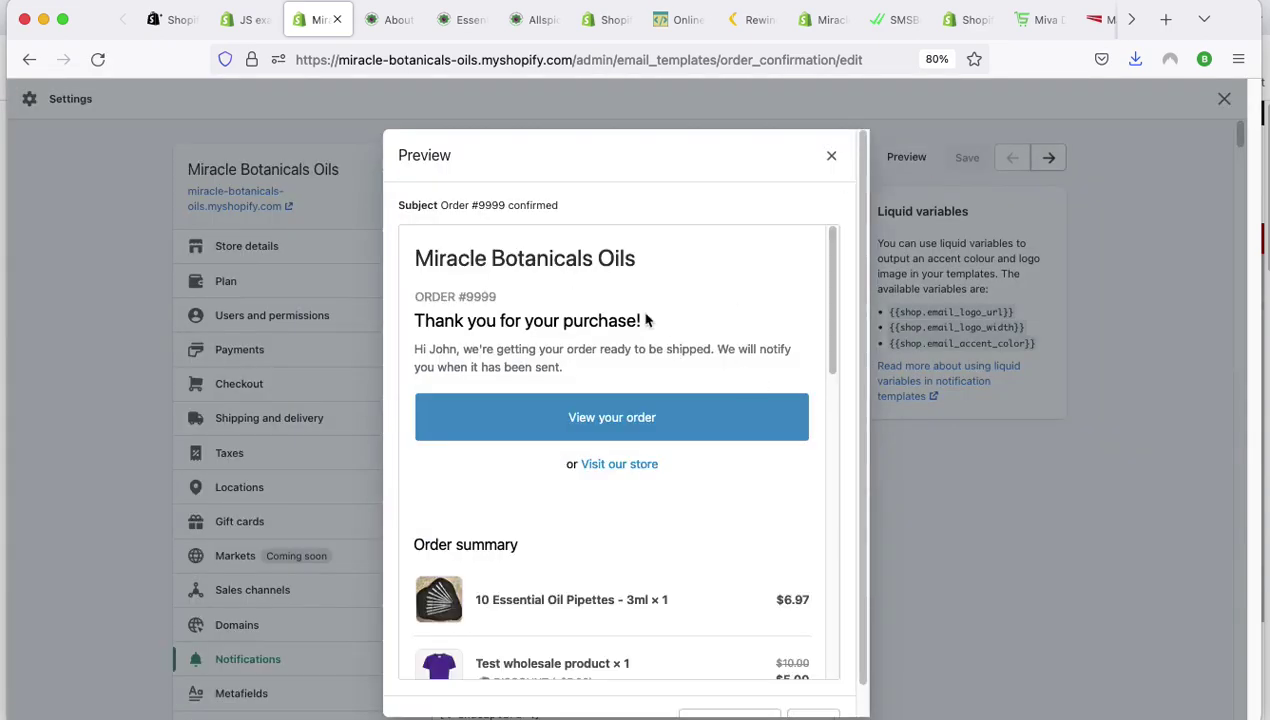
pyautogui.scroll(-10, 580, 453)
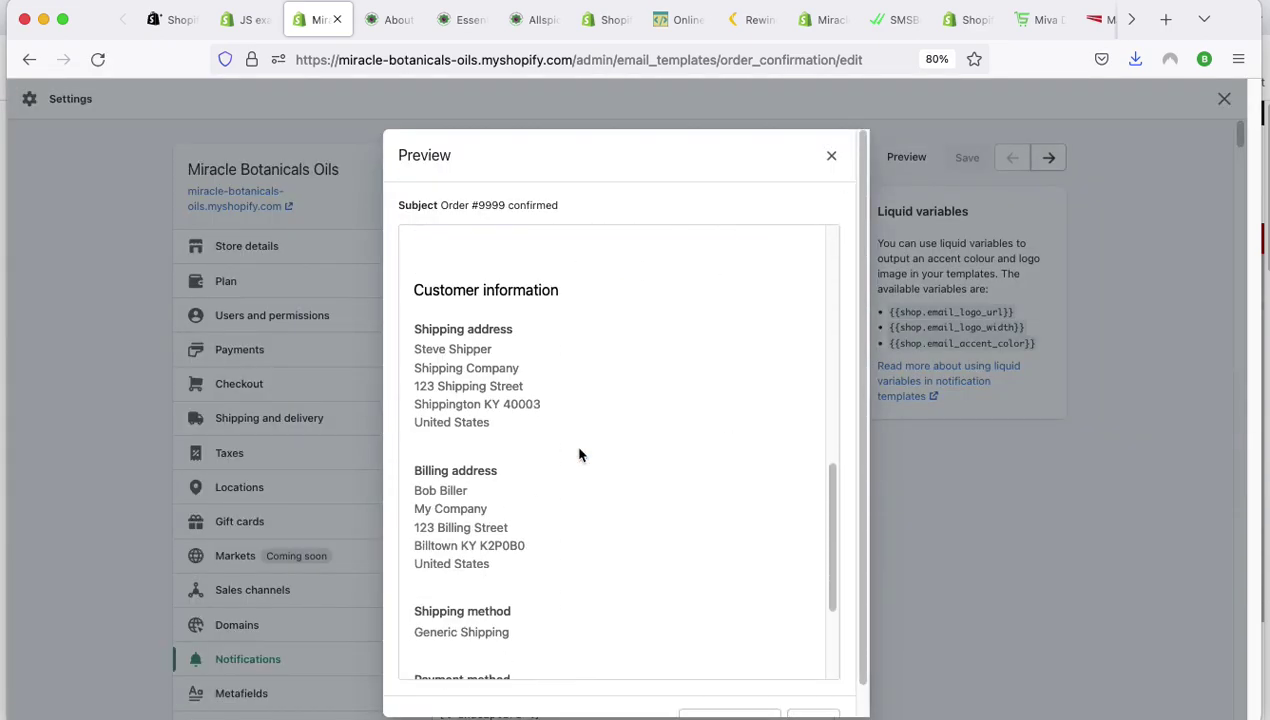
pyautogui.scroll(5, 590, 448)
pyautogui.scroll(3, 595, 446)
pyautogui.click(831, 157)
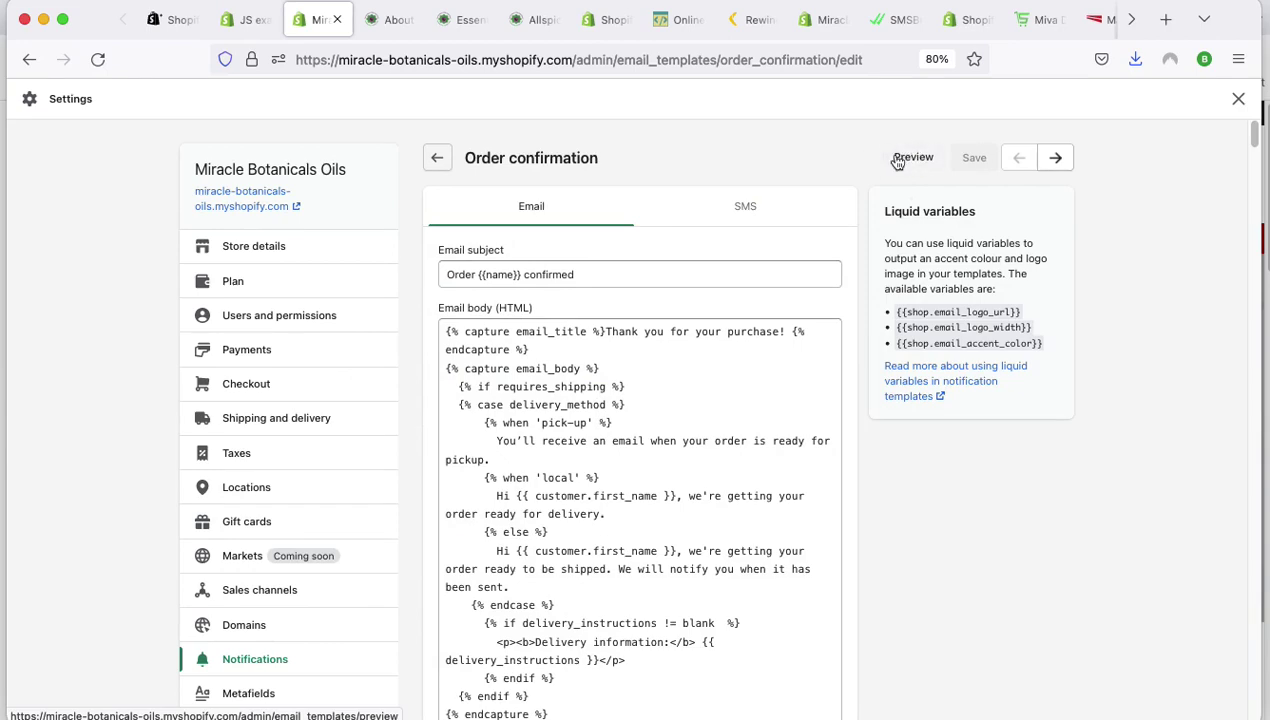
pyautogui.click(436, 157)
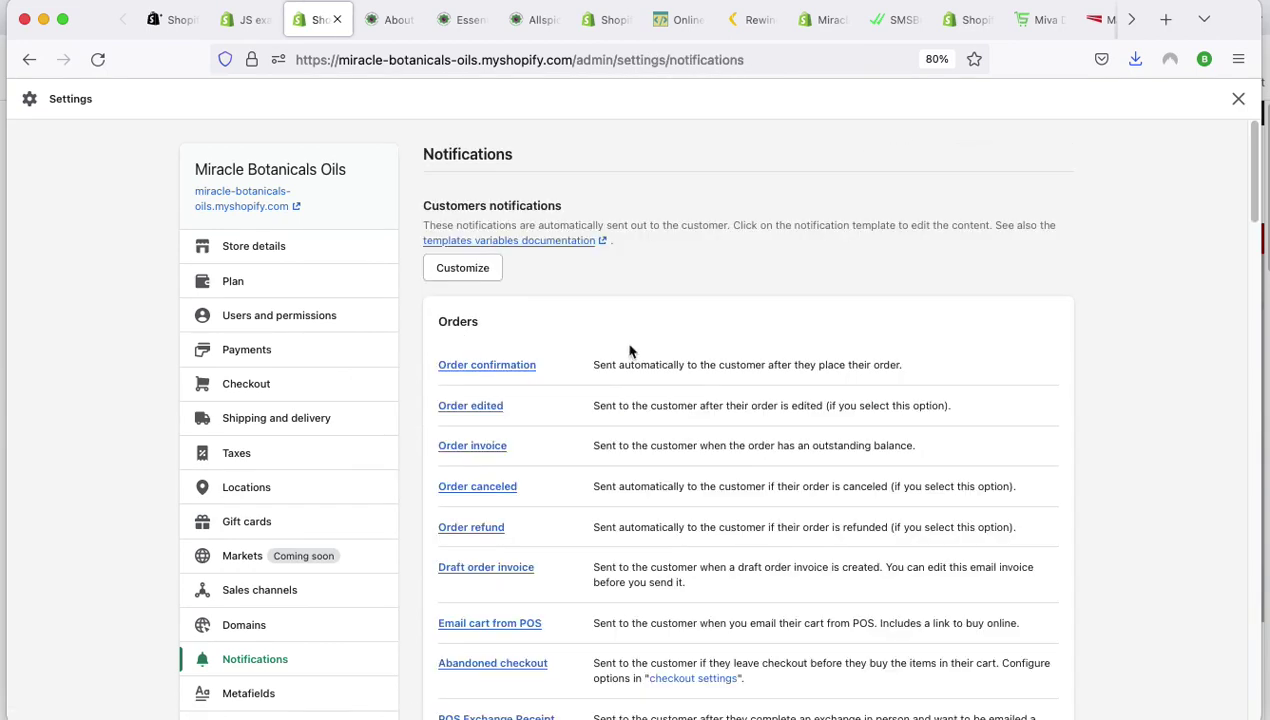
# Review the shipping, local delivery, local pickup, customer, email marketing and returns notification templates.
pyautogui.scroll(-10, 630, 380)
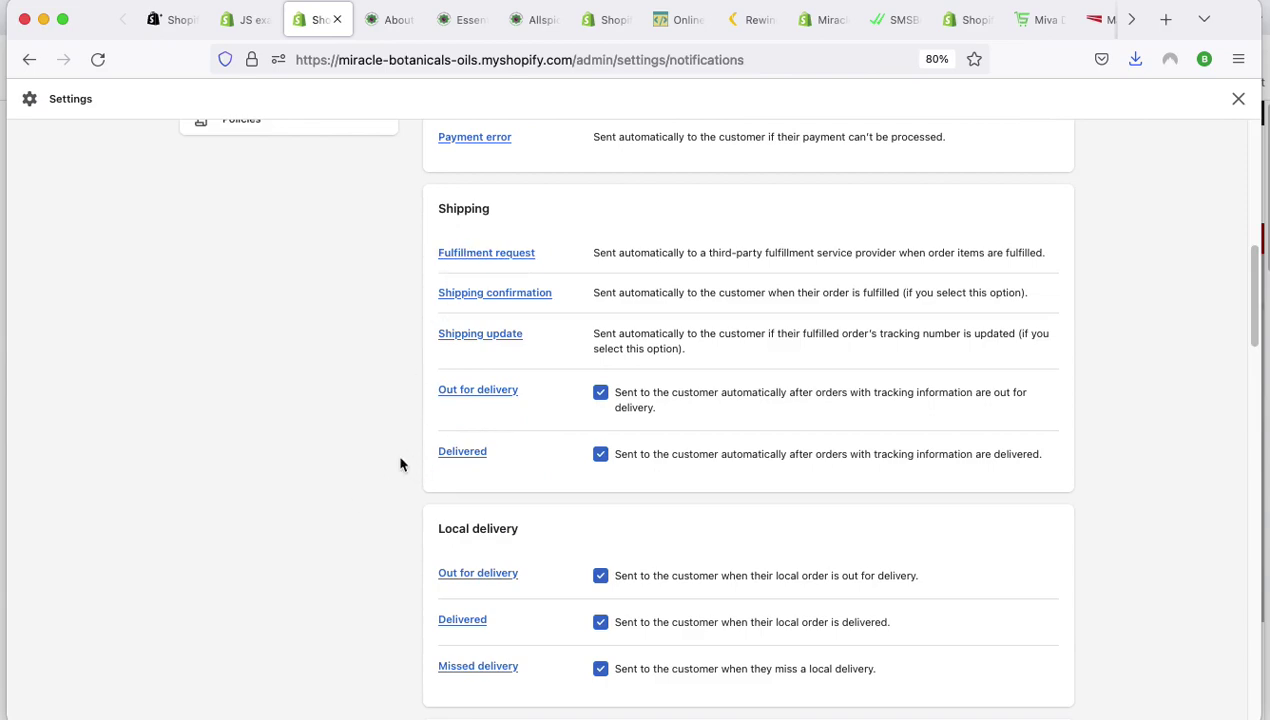
pyautogui.scroll(-4, 400, 462)
pyautogui.scroll(-5, 400, 462)
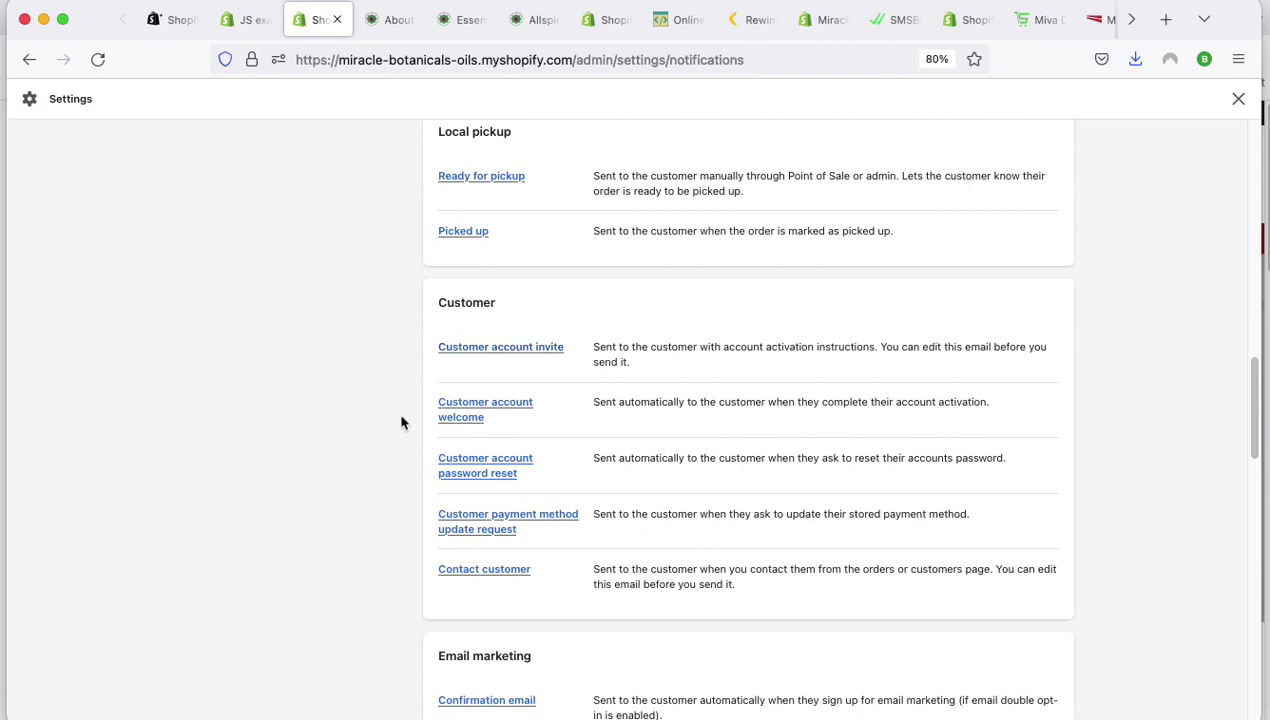
pyautogui.scroll(-1, 405, 415)
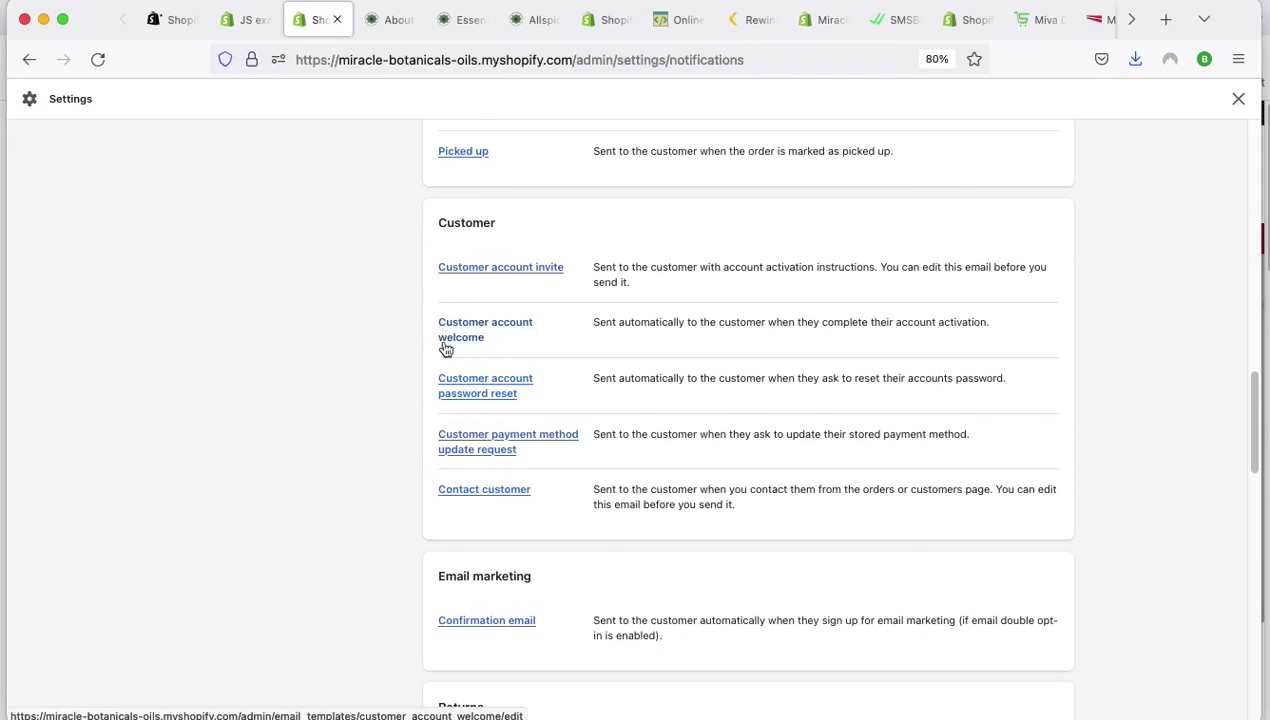
pyautogui.scroll(-2, 422, 436)
pyautogui.scroll(-1, 413, 436)
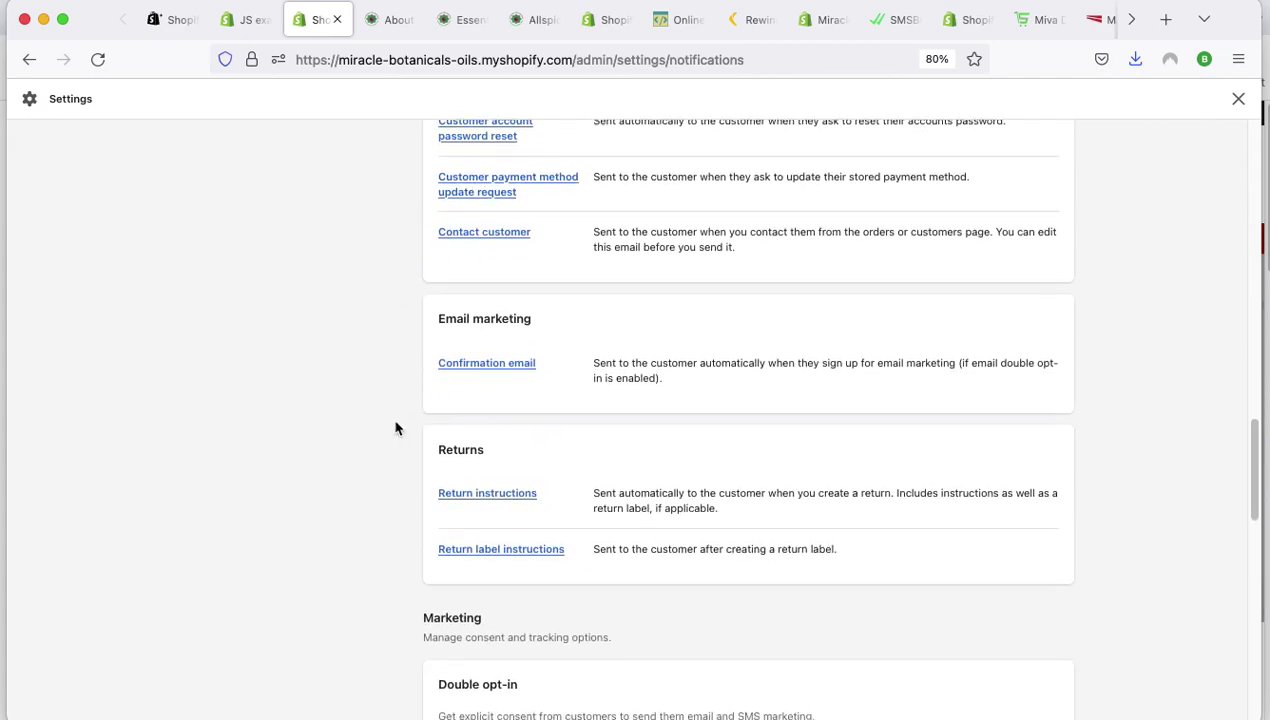
pyautogui.scroll(3, 394, 430)
pyautogui.scroll(1, 392, 430)
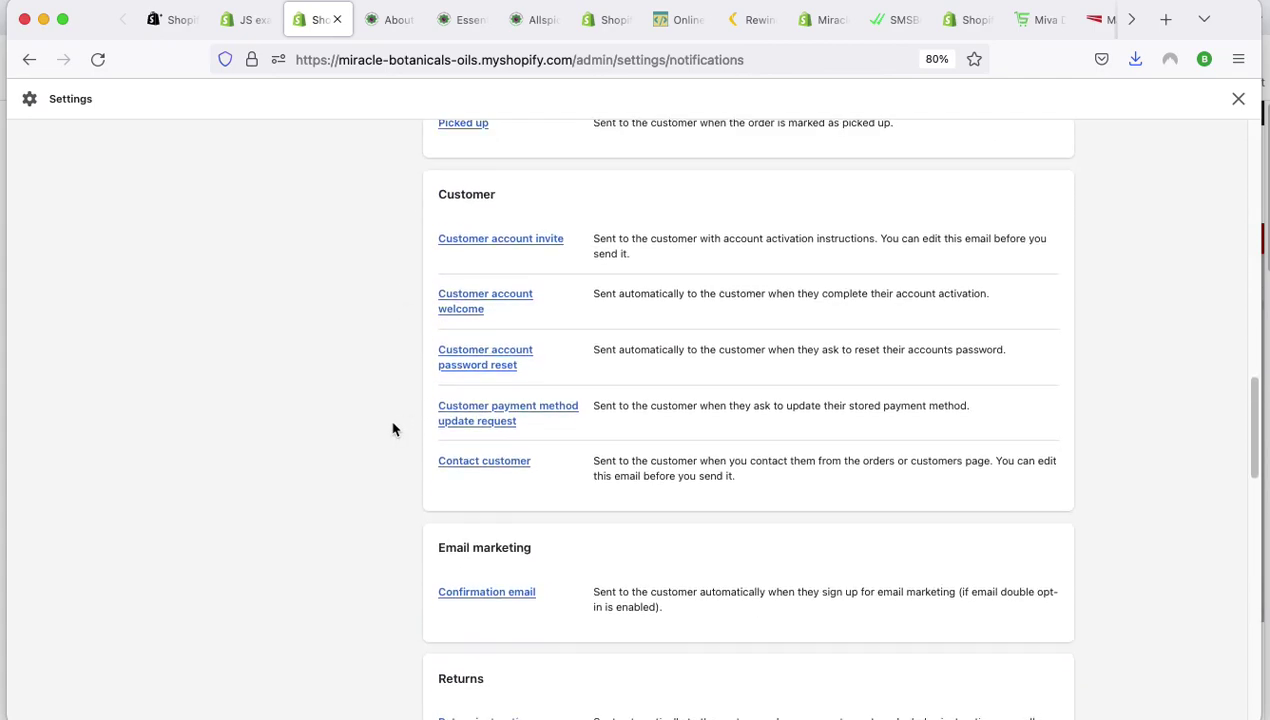
# Open the Customer account welcome template, examine its HTML email body and return to the notifications list.
pyautogui.click(455, 320)
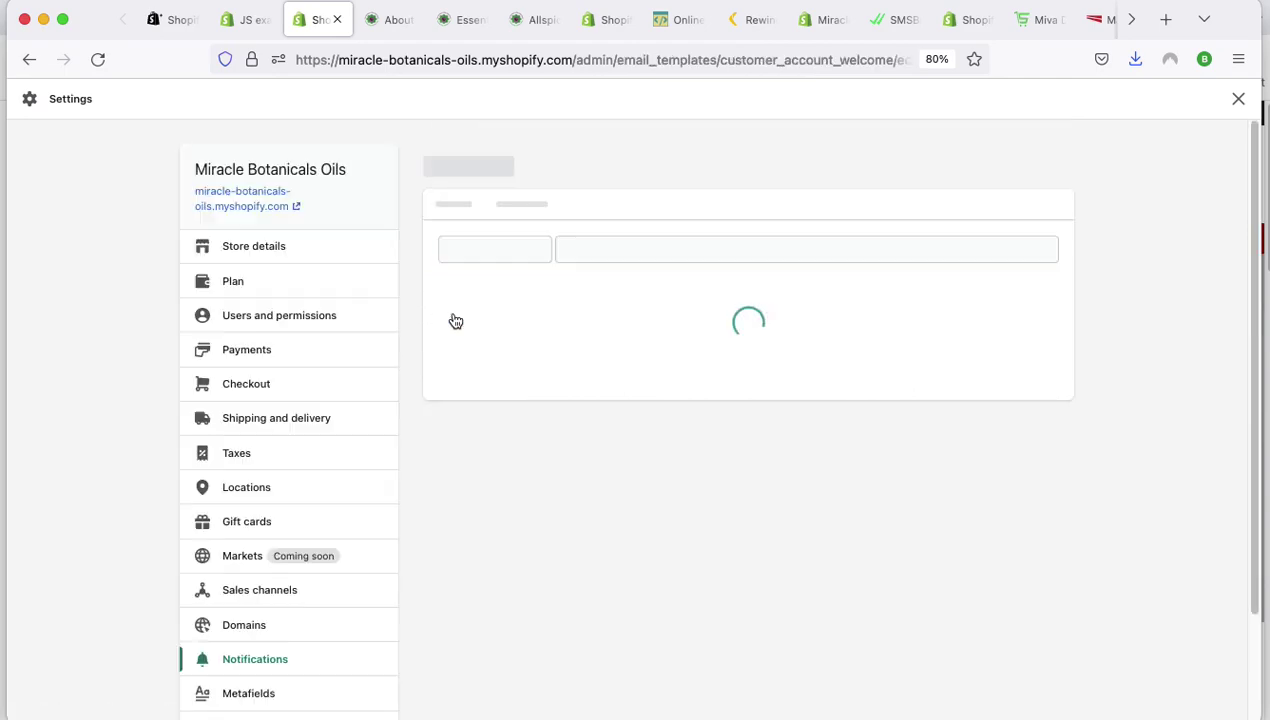
pyautogui.click(689, 383)
pyautogui.press('super+a')
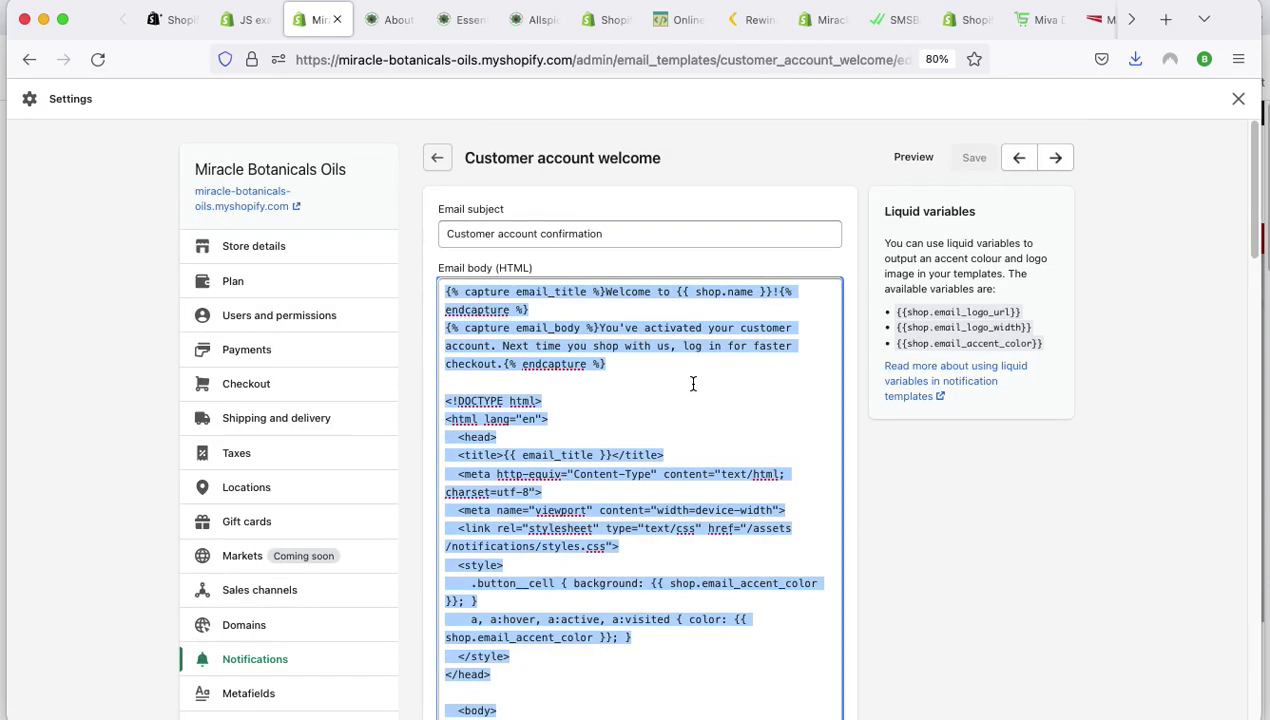
pyautogui.click(692, 383)
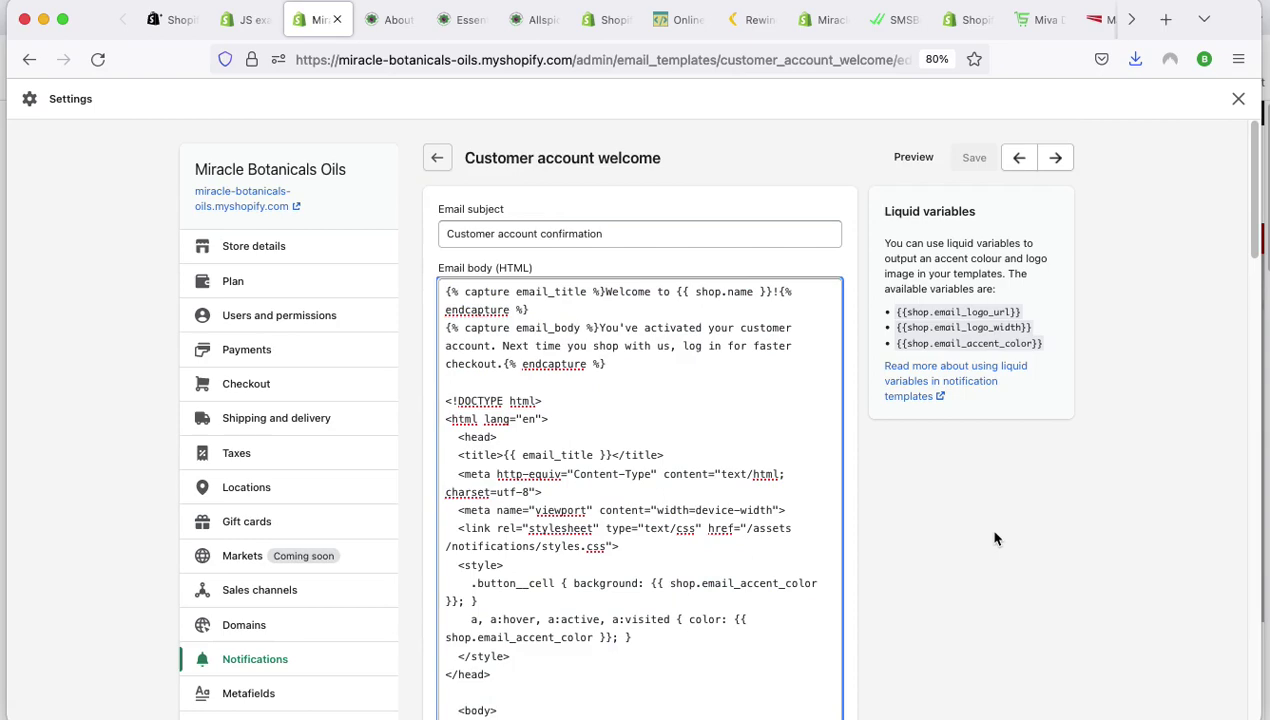
pyautogui.scroll(-10, 635, 519)
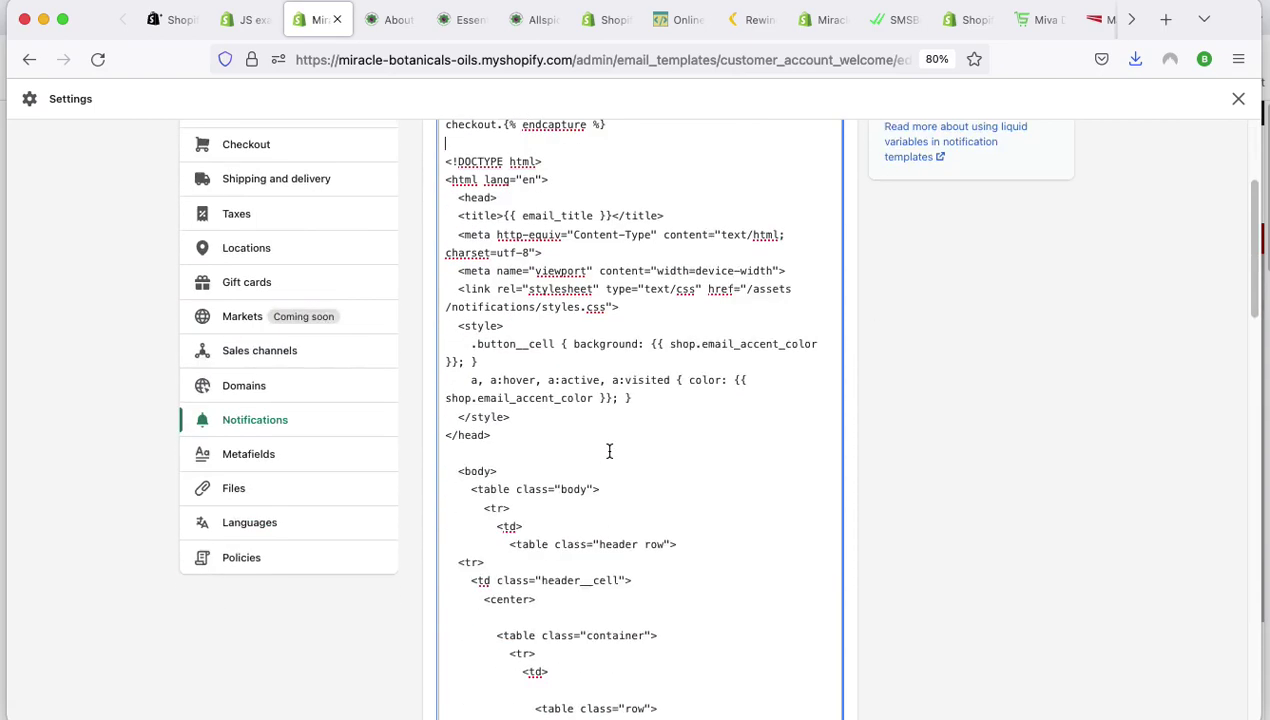
pyautogui.scroll(-11, 688, 388)
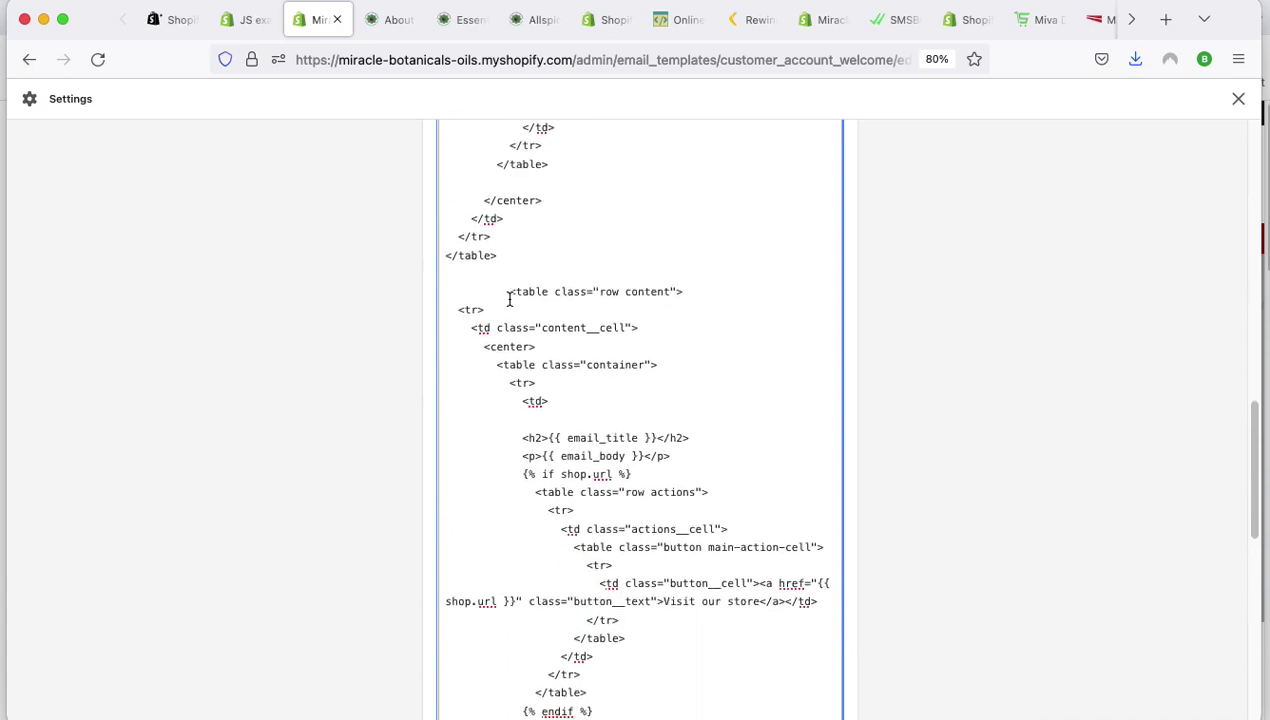
pyautogui.scroll(20, 508, 300)
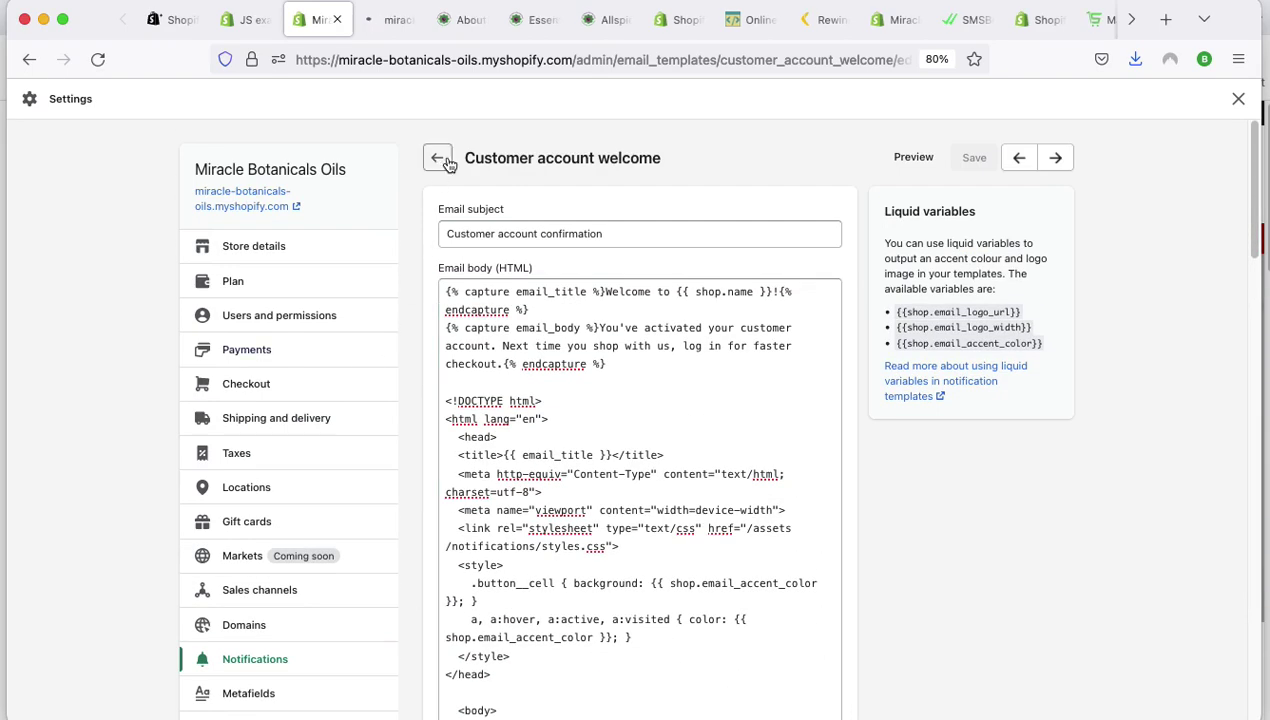
pyautogui.click(438, 159)
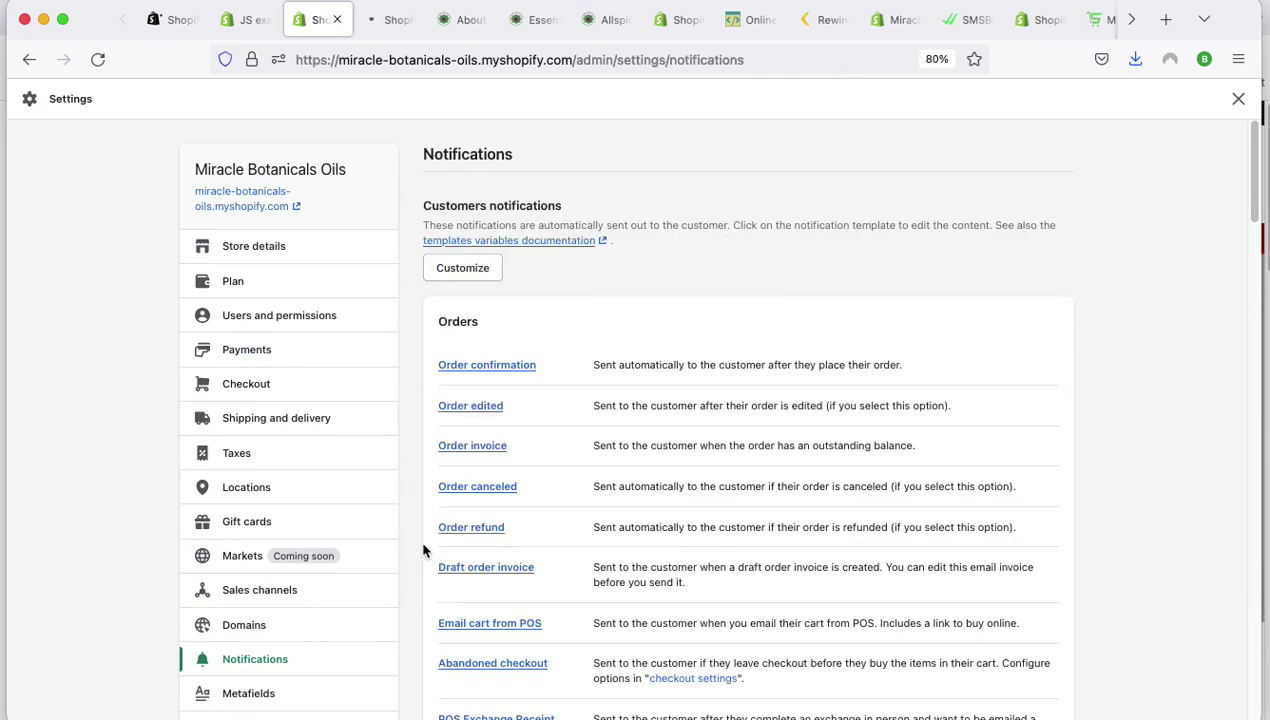
# Review the marketing double opt-in and Shopify Email open tracking options, continuing to the staff order notifications.
pyautogui.scroll(-10, 424, 540)
pyautogui.scroll(-8, 424, 549)
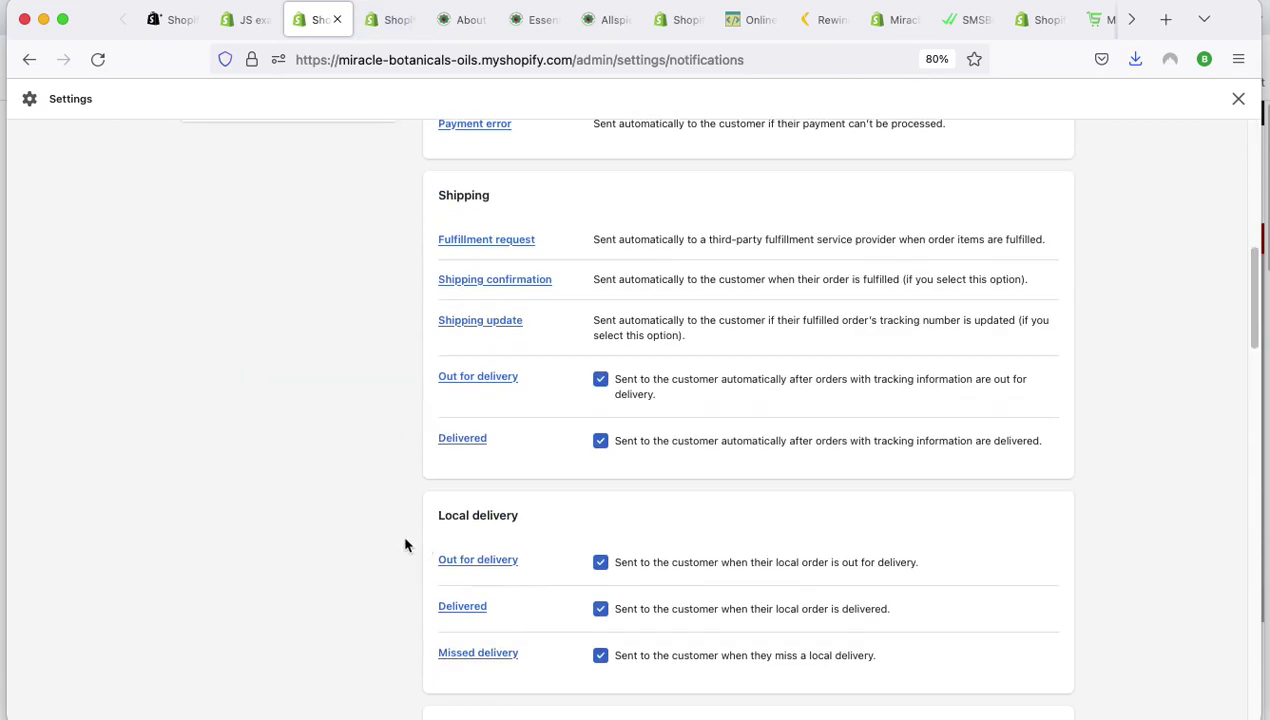
pyautogui.scroll(-10, 406, 545)
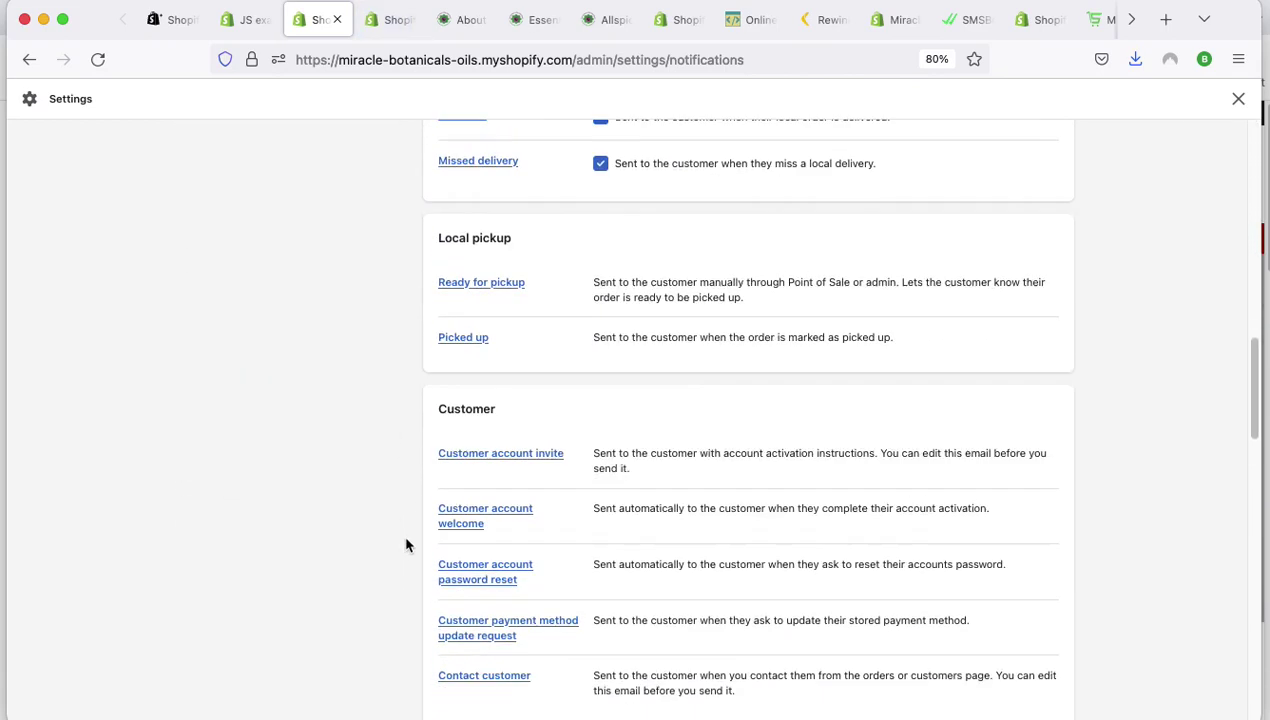
pyautogui.scroll(-5, 406, 545)
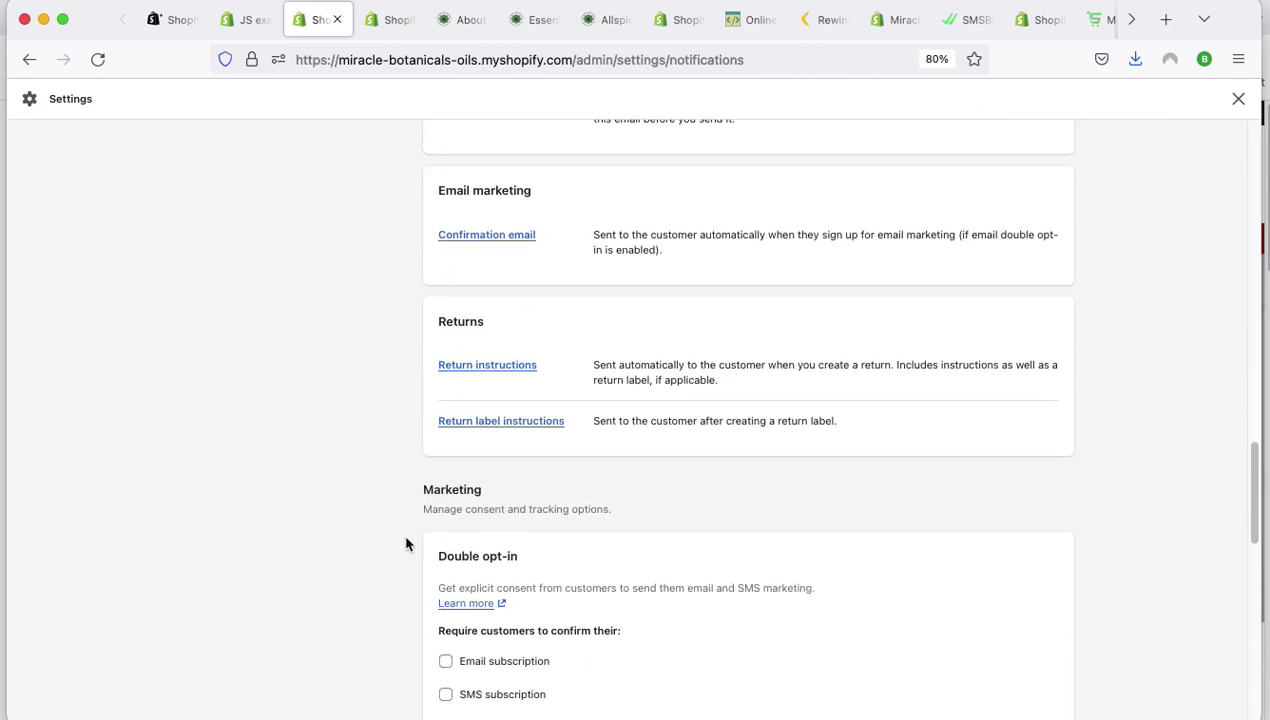
pyautogui.scroll(-4, 402, 538)
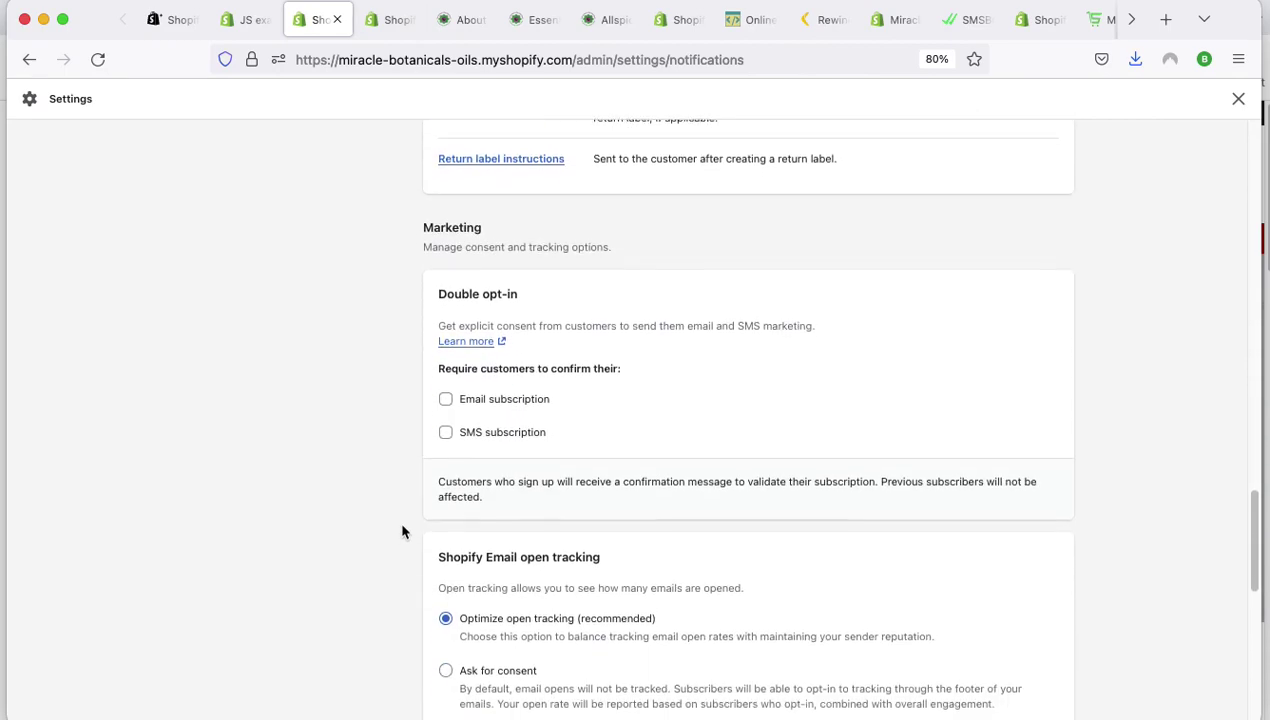
pyautogui.scroll(-7, 401, 517)
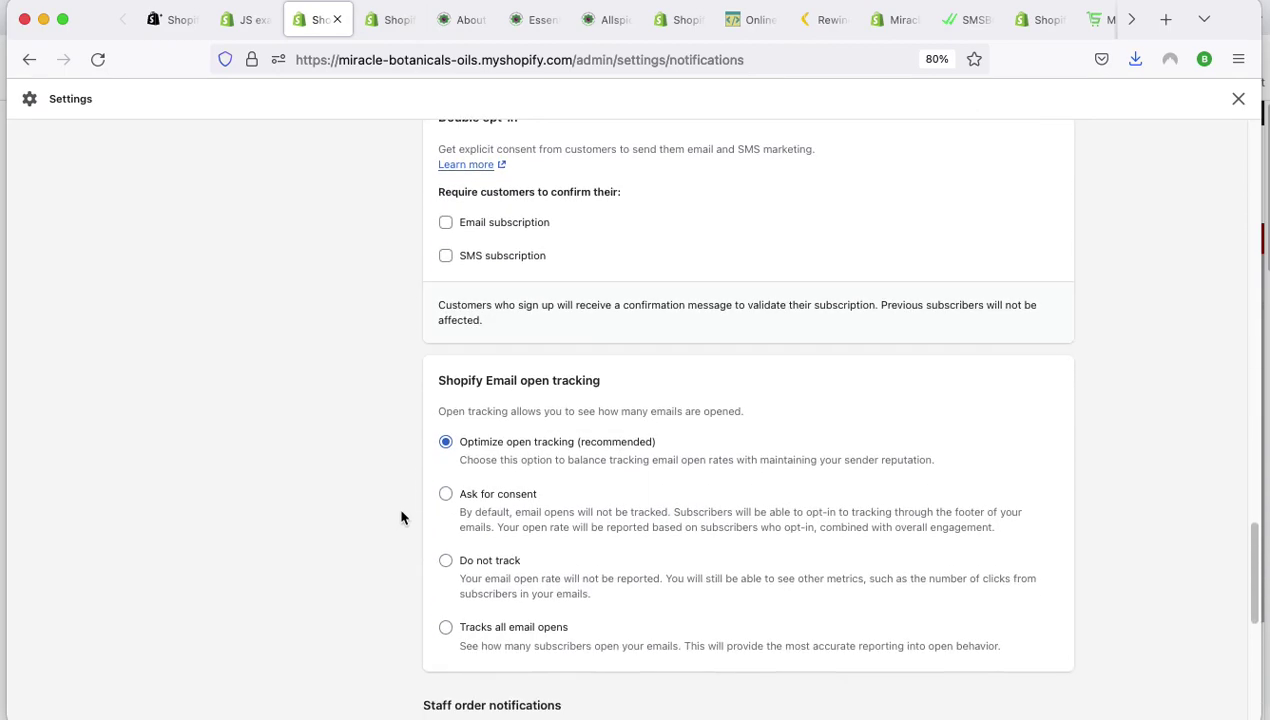
pyautogui.scroll(-3, 401, 517)
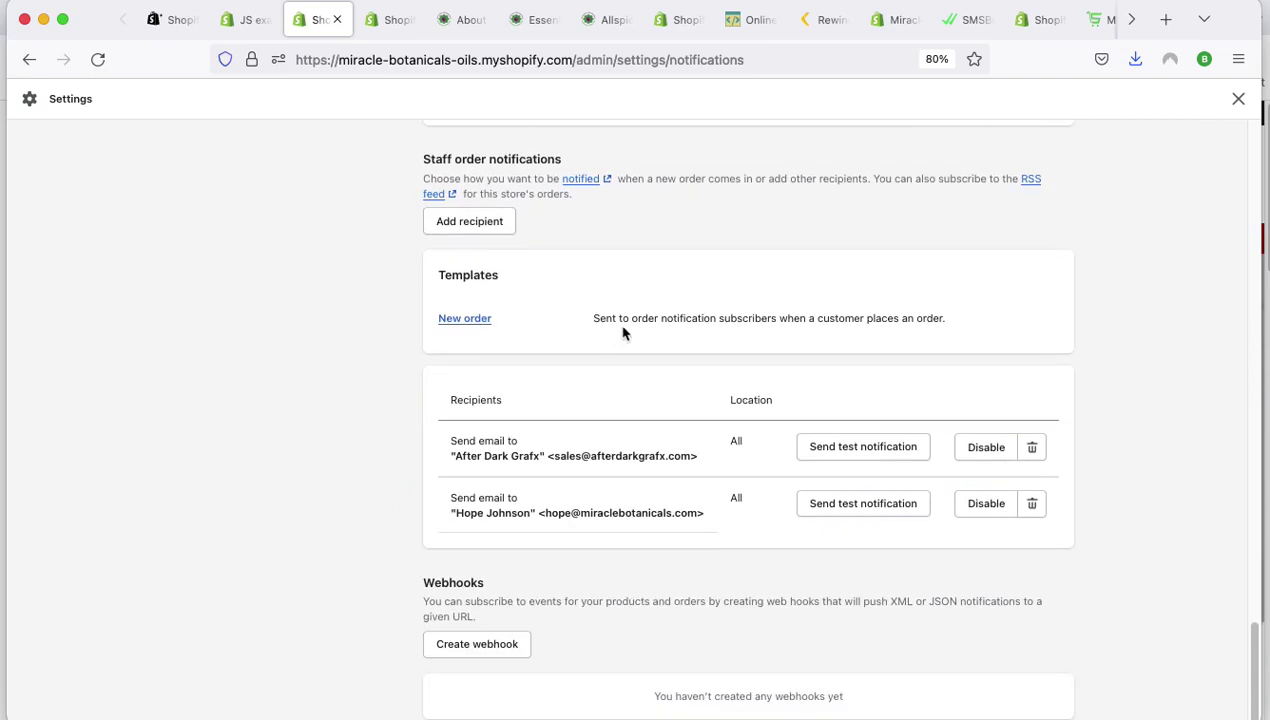
# Examine the staff member choices for adding a staff order notification recipient, and cancel the new order notification.
pyautogui.moveTo(592, 318); pyautogui.dragTo(866, 320)
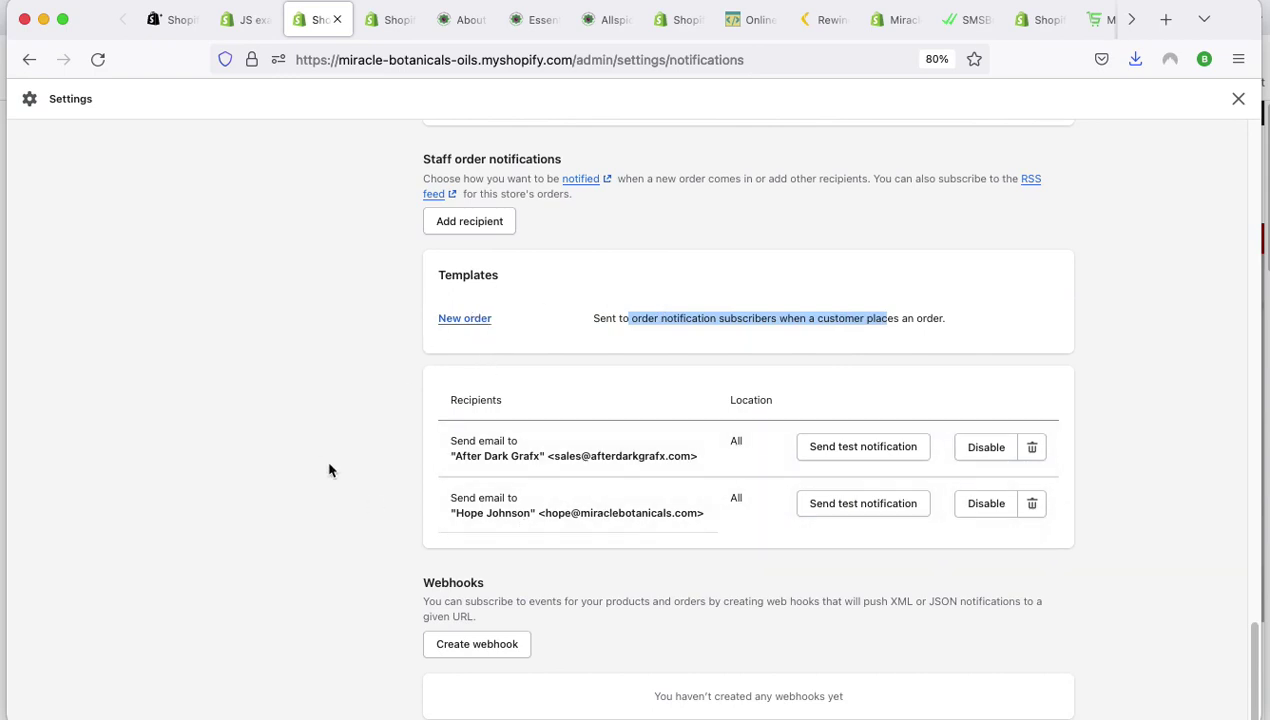
pyautogui.scroll(1, 330, 468)
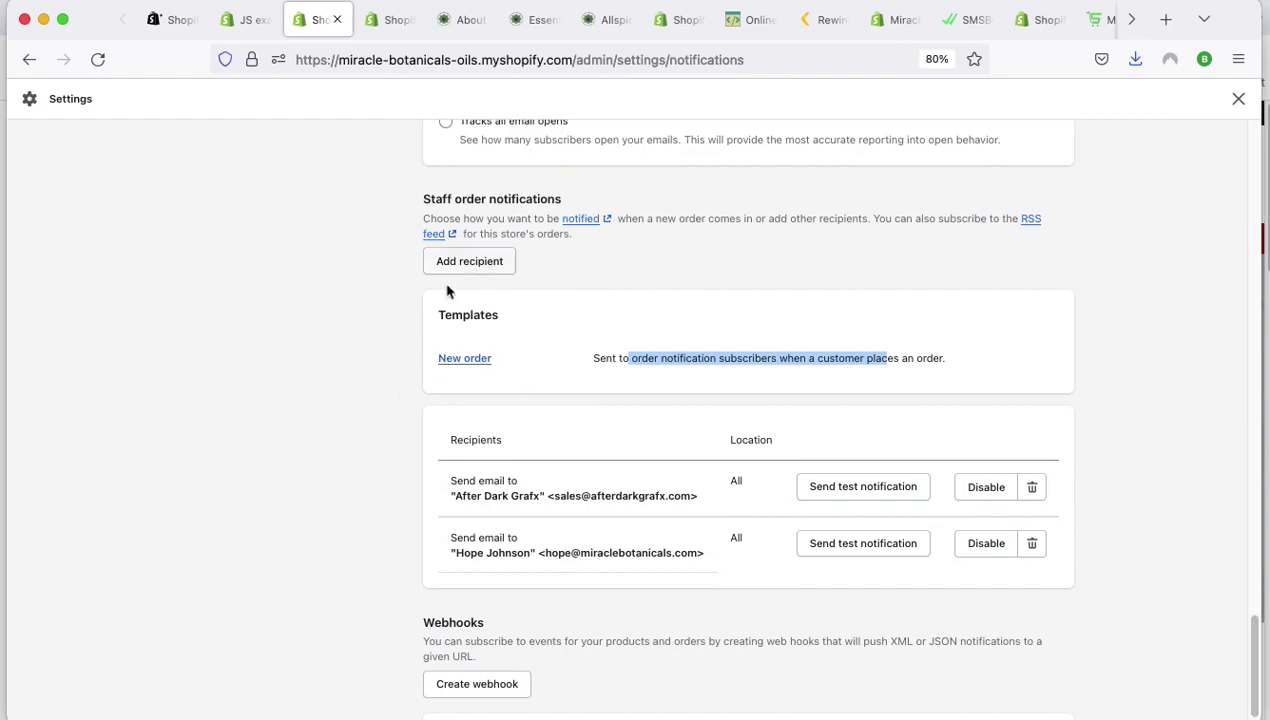
pyautogui.click(470, 261)
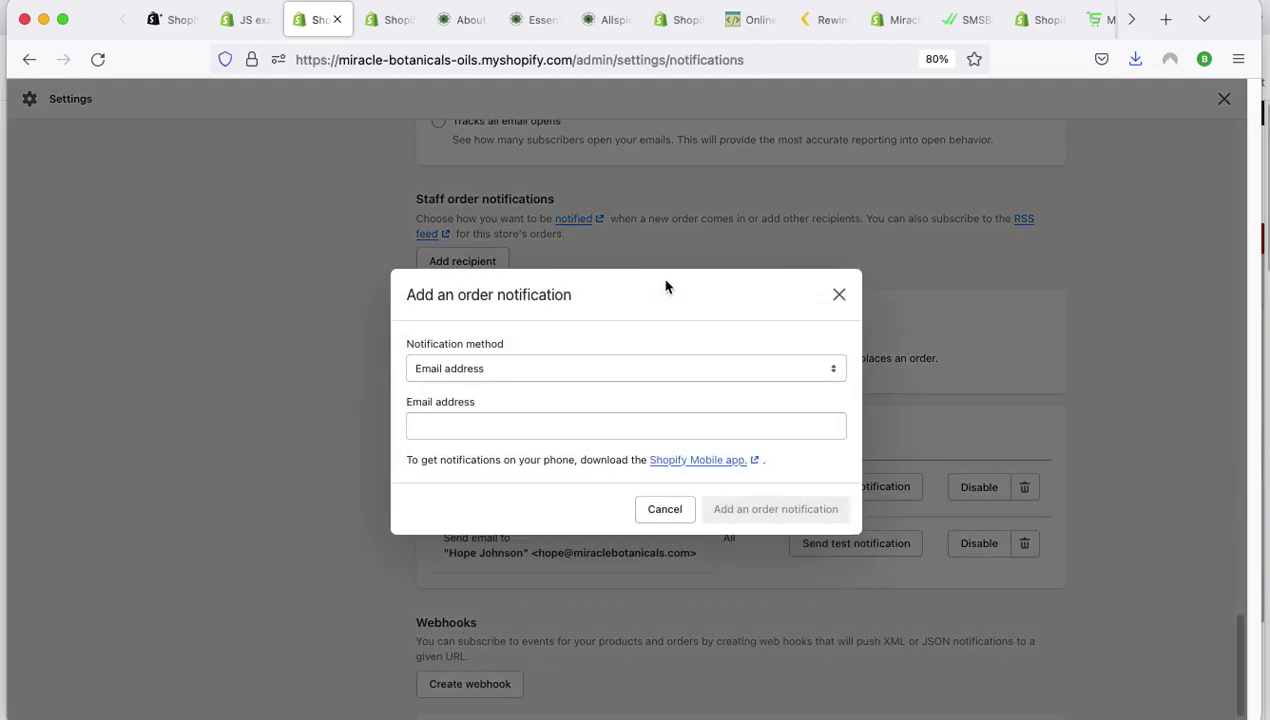
pyautogui.click(479, 369)
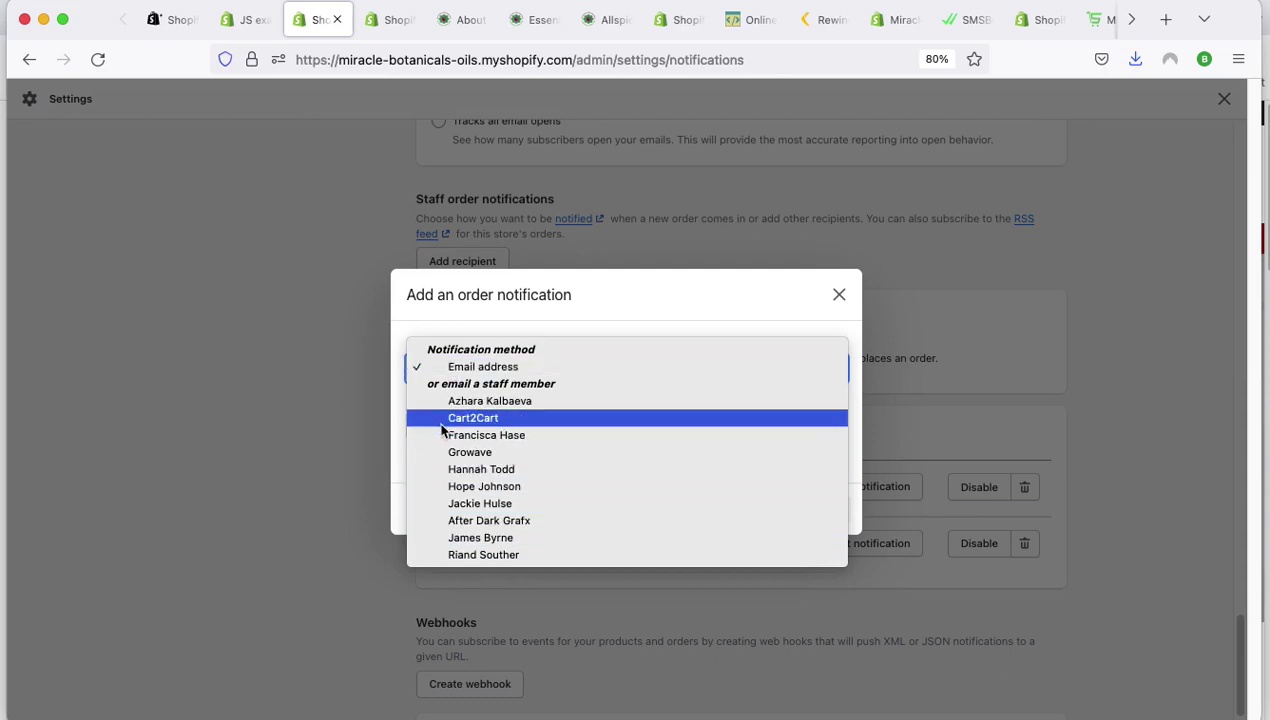
pyautogui.click(738, 301)
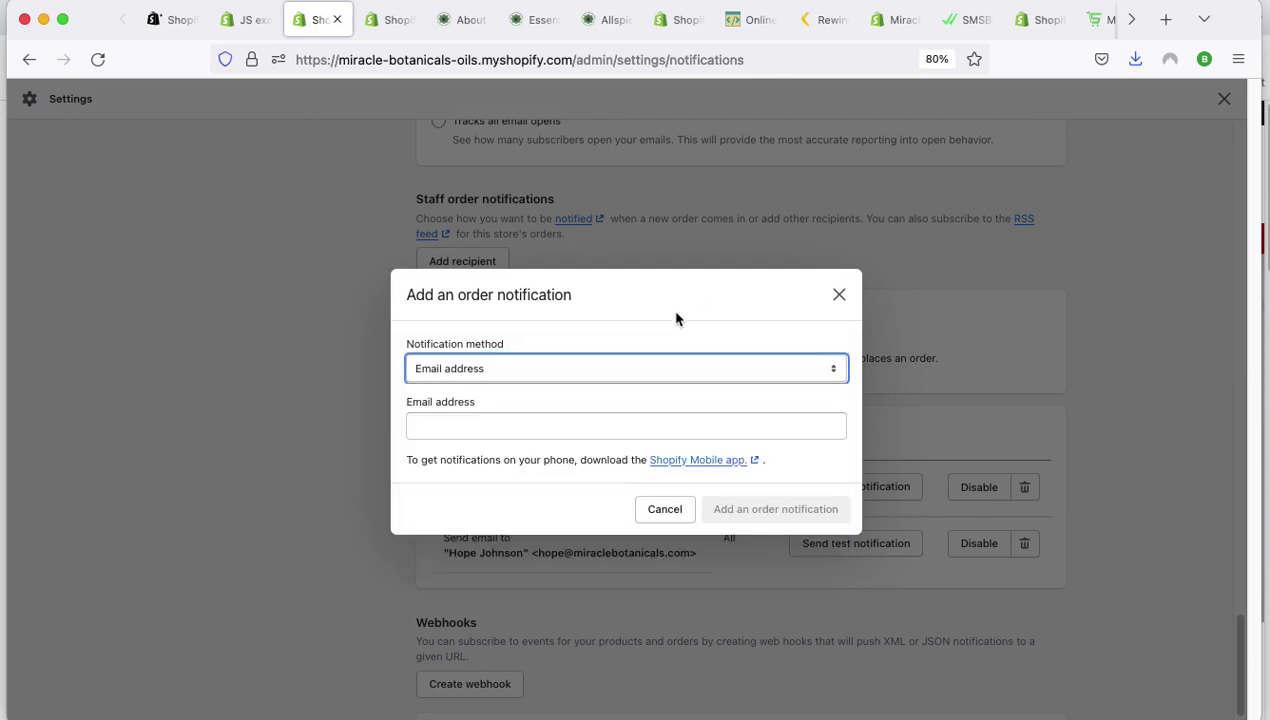
pyautogui.click(497, 364)
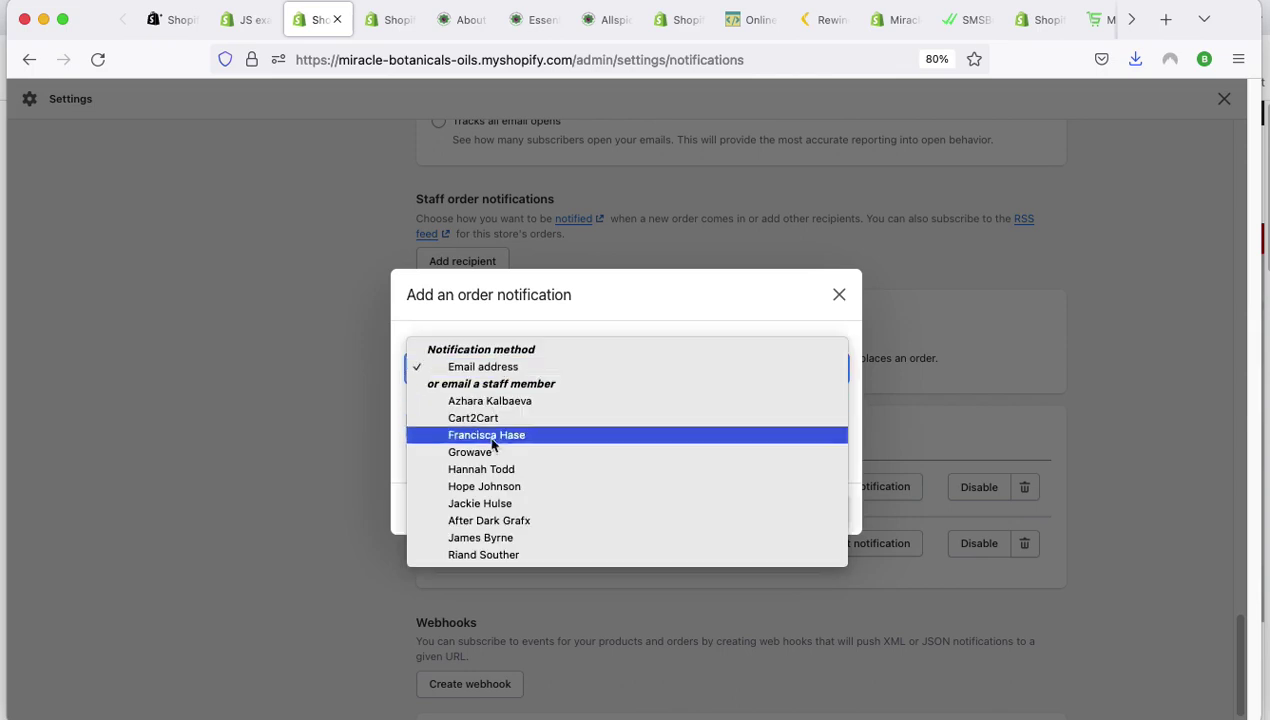
pyautogui.click(492, 554)
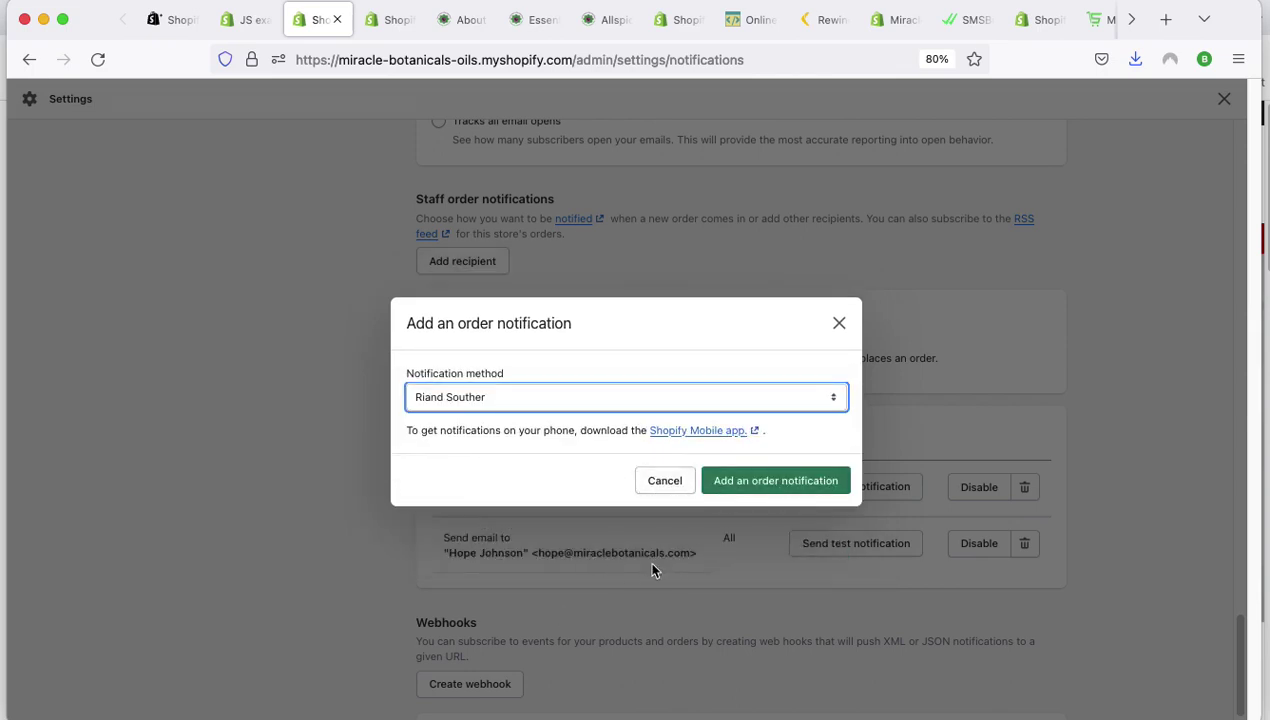
pyautogui.click(672, 484)
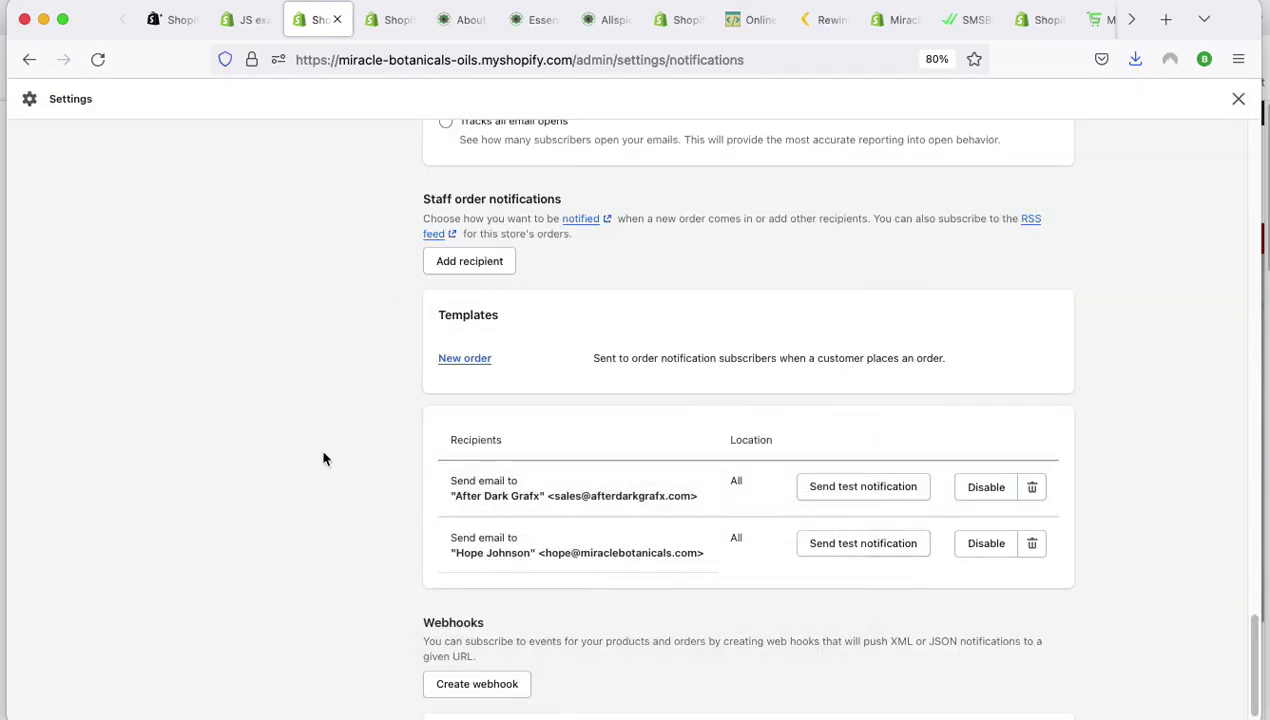
# Open the store's Files settings and look over the uploaded images and videos.
pyautogui.scroll(-1, 322, 458)
pyautogui.scroll(20, 384, 525)
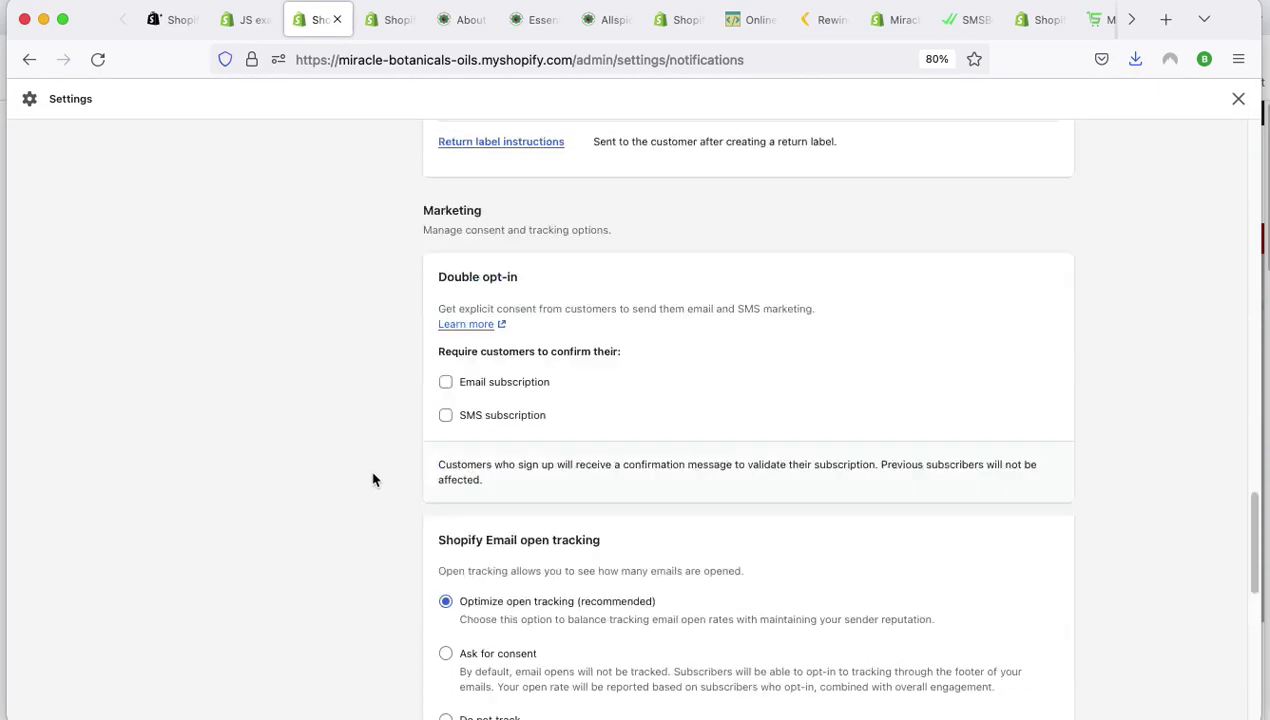
pyautogui.scroll(4, 380, 485)
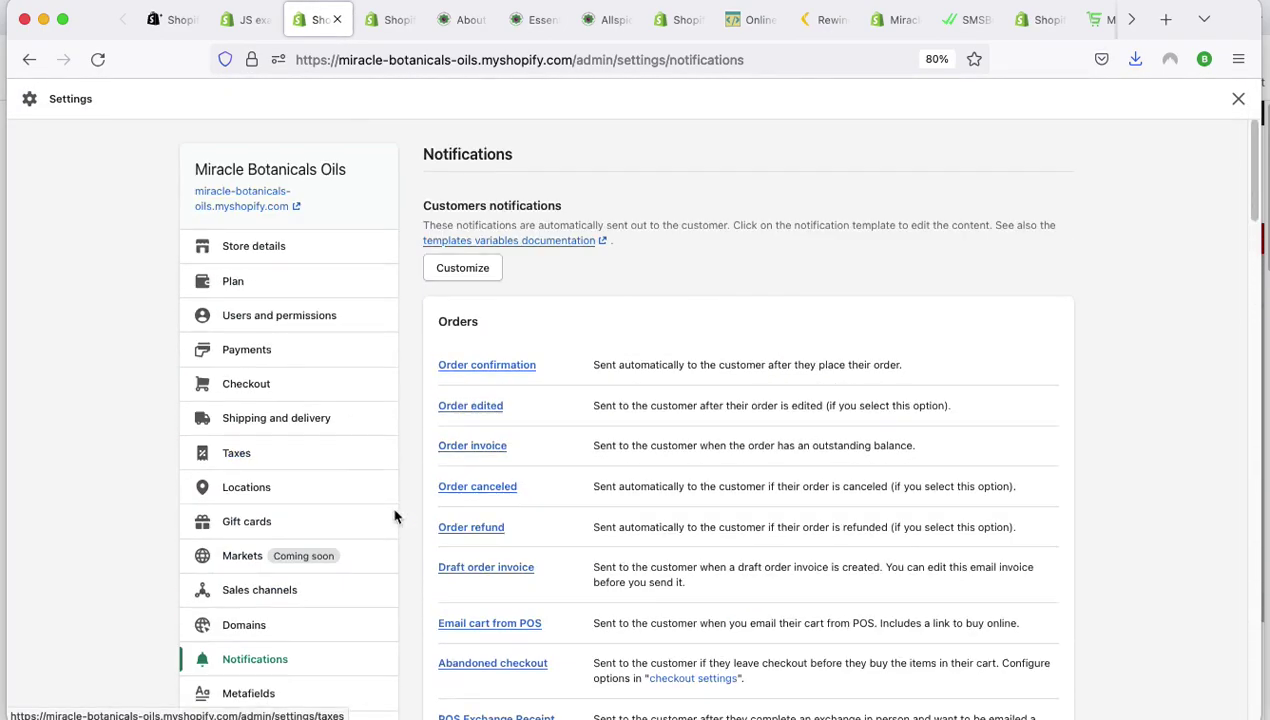
pyautogui.scroll(-5, 390, 505)
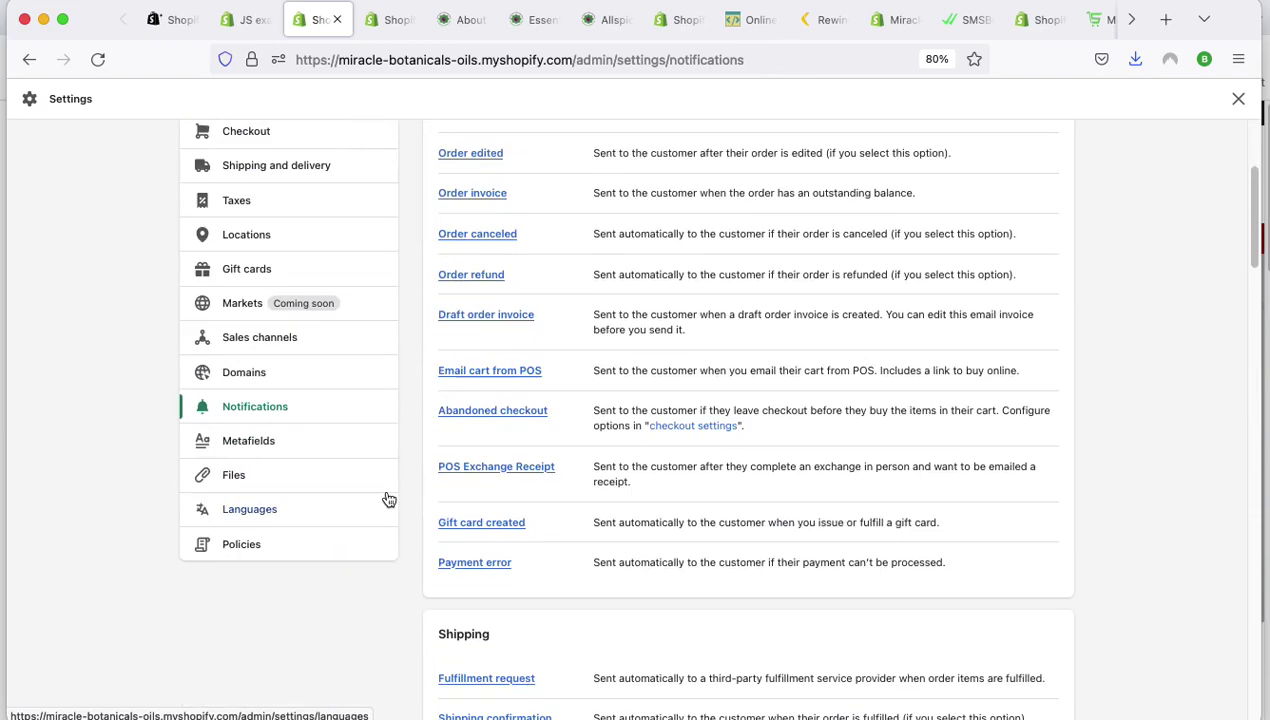
pyautogui.click(269, 483)
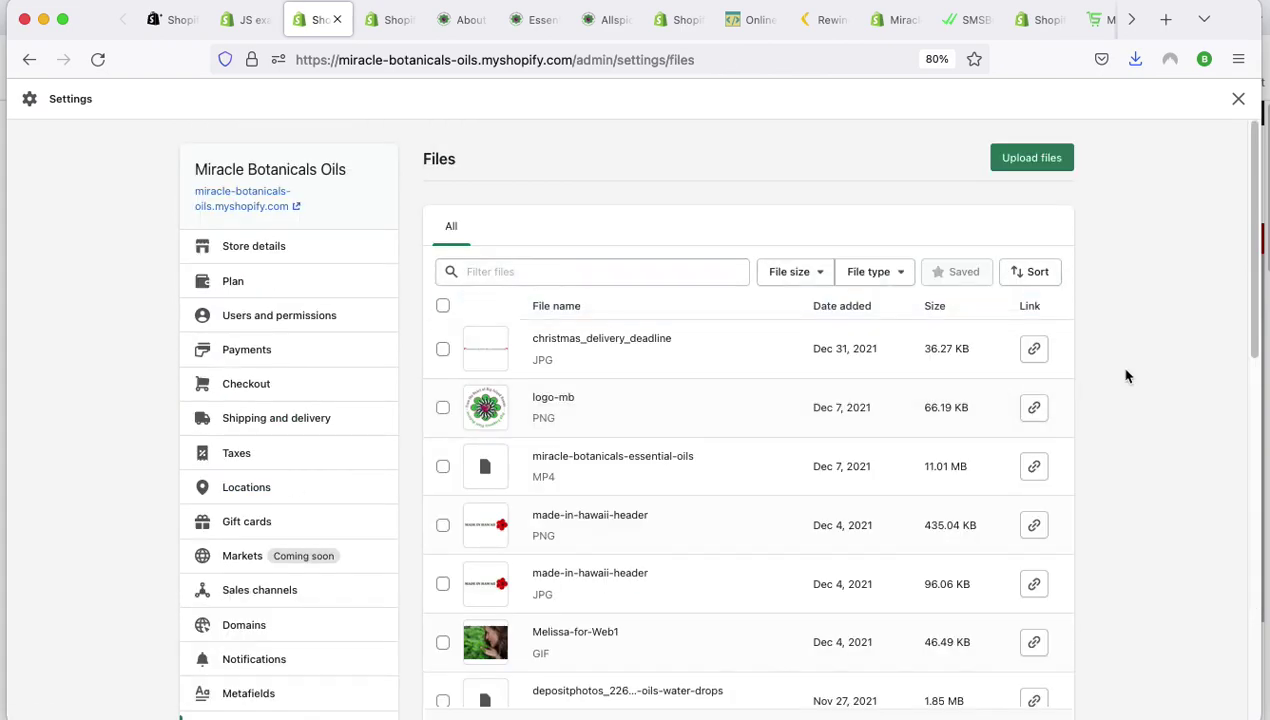
pyautogui.scroll(-5, 1125, 375)
pyautogui.scroll(5, 1125, 375)
pyautogui.scroll(-1, 640, 190)
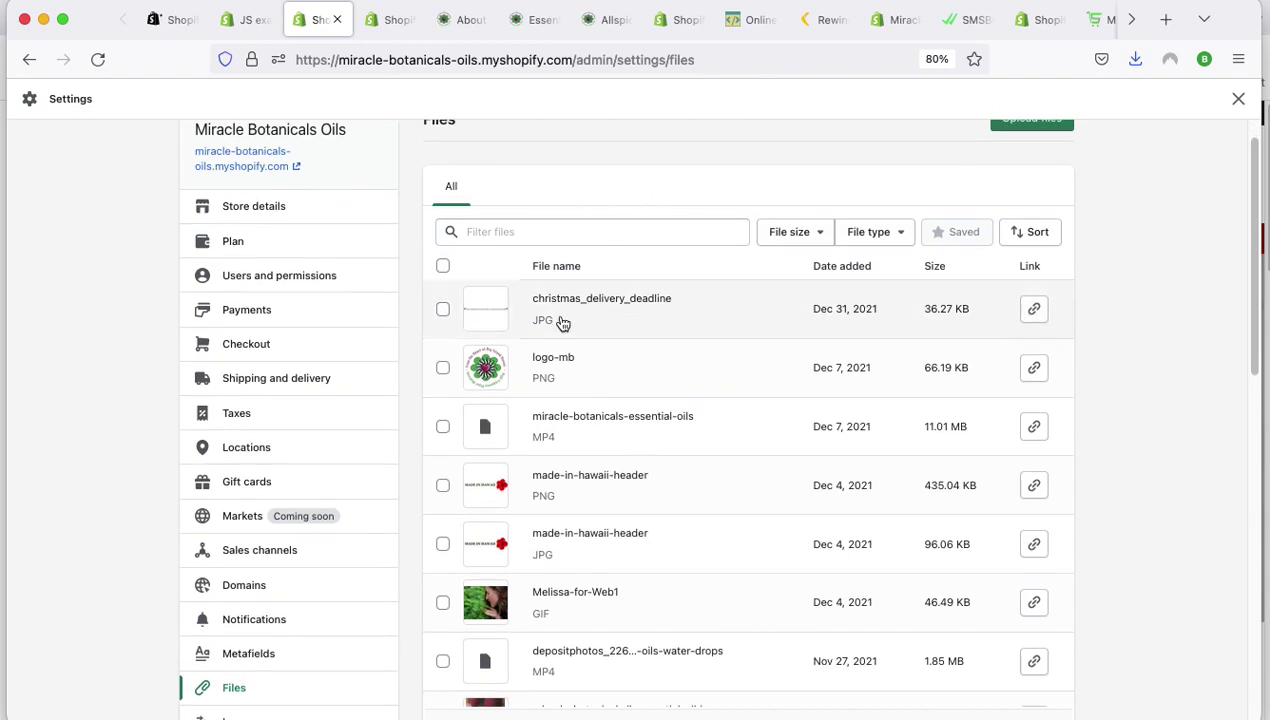
# Copy the link of the christmas_delivery_deadline JPG, view the image in a separate tab and return to the files list.
pyautogui.click(1036, 314)
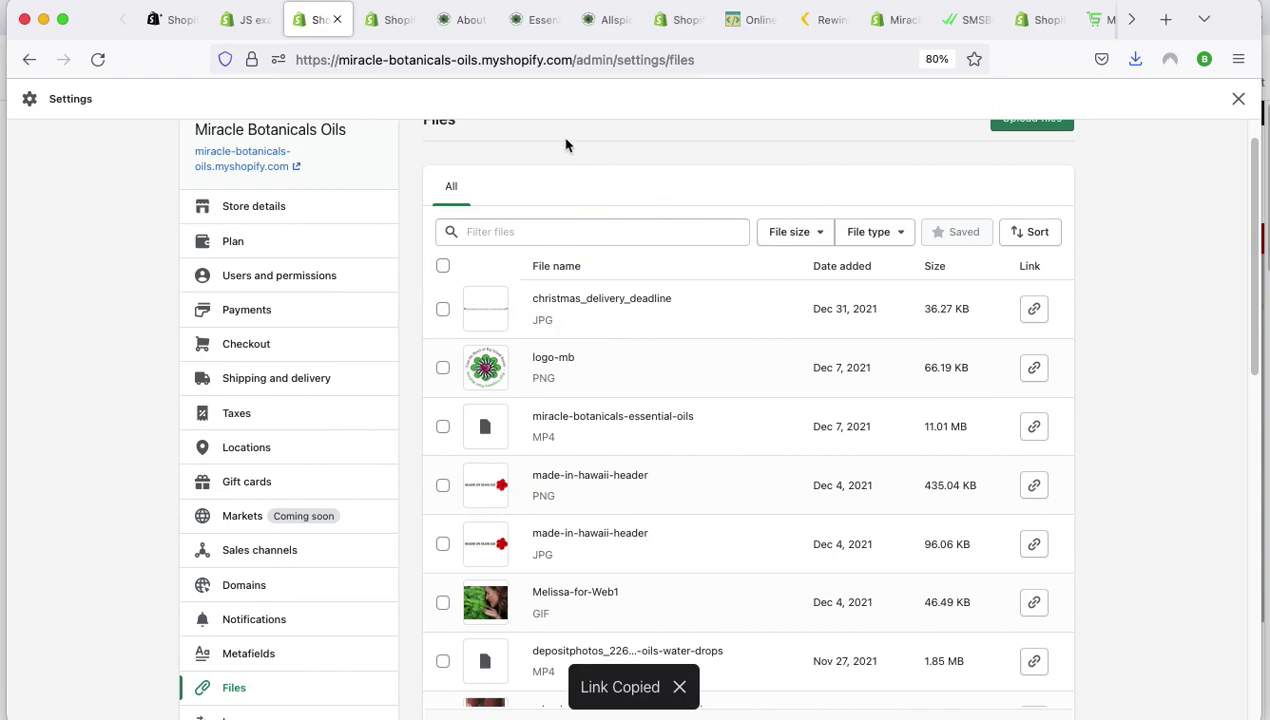
pyautogui.press('super+t')
pyautogui.press('super+v')
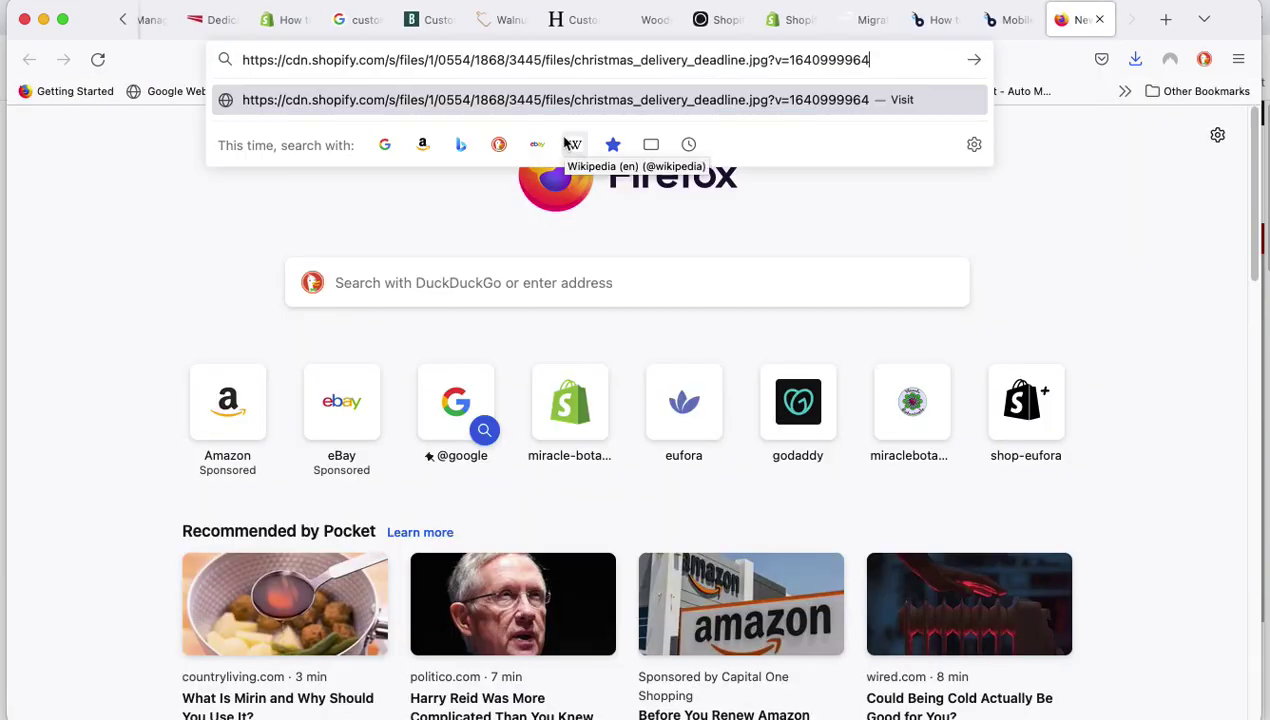
pyautogui.press('Return')
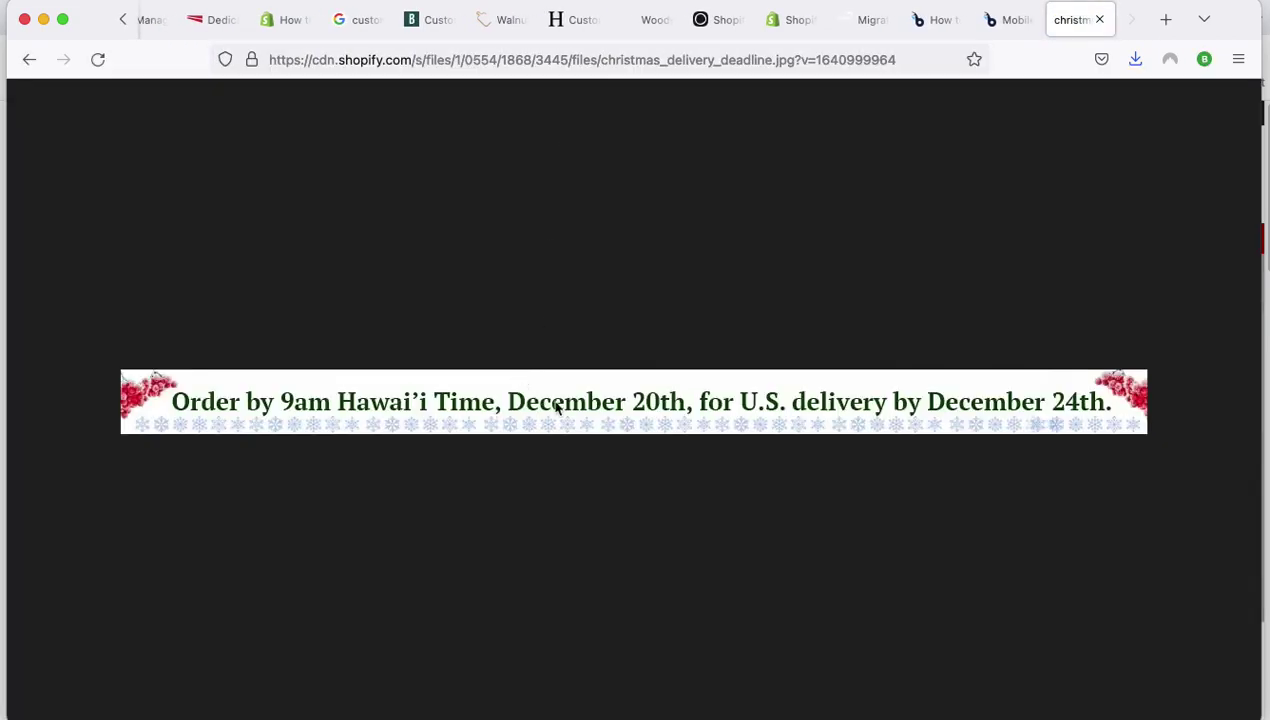
pyautogui.press('super+w')
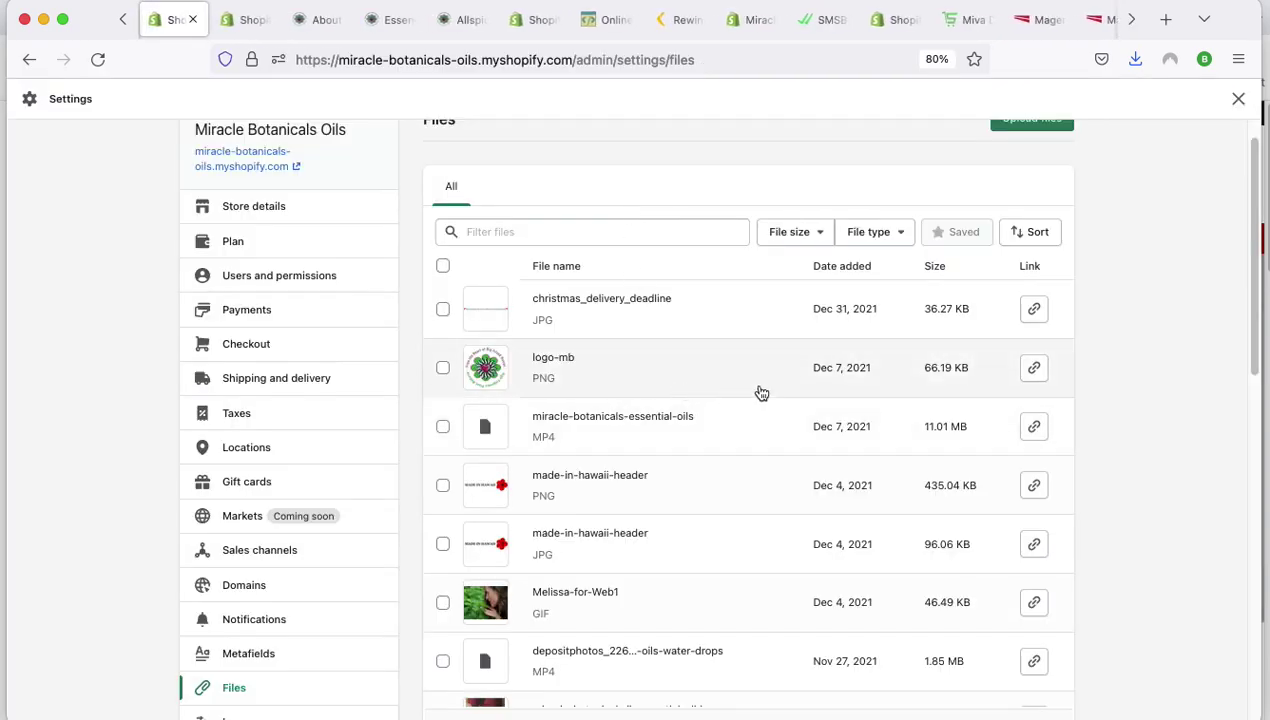
# Preview the footer-logo PNG with its ALT text field and cancel the preview.
pyautogui.scroll(-5, 777, 430)
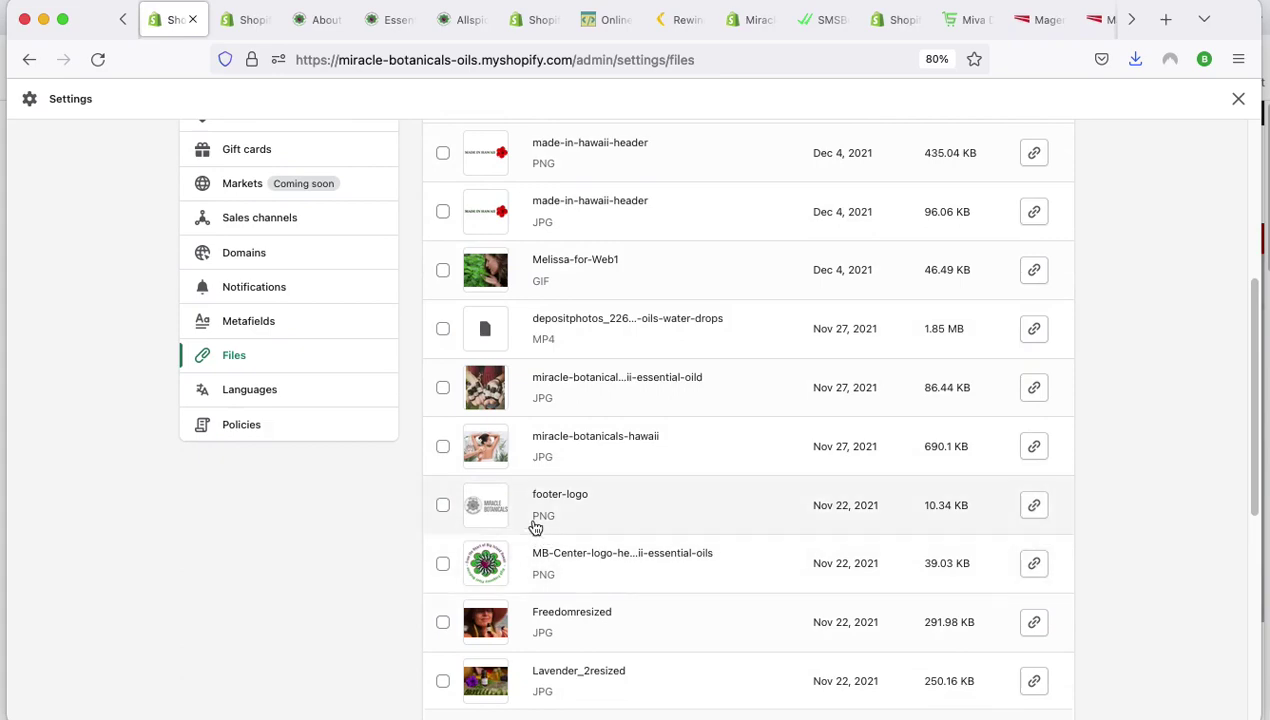
pyautogui.click(497, 512)
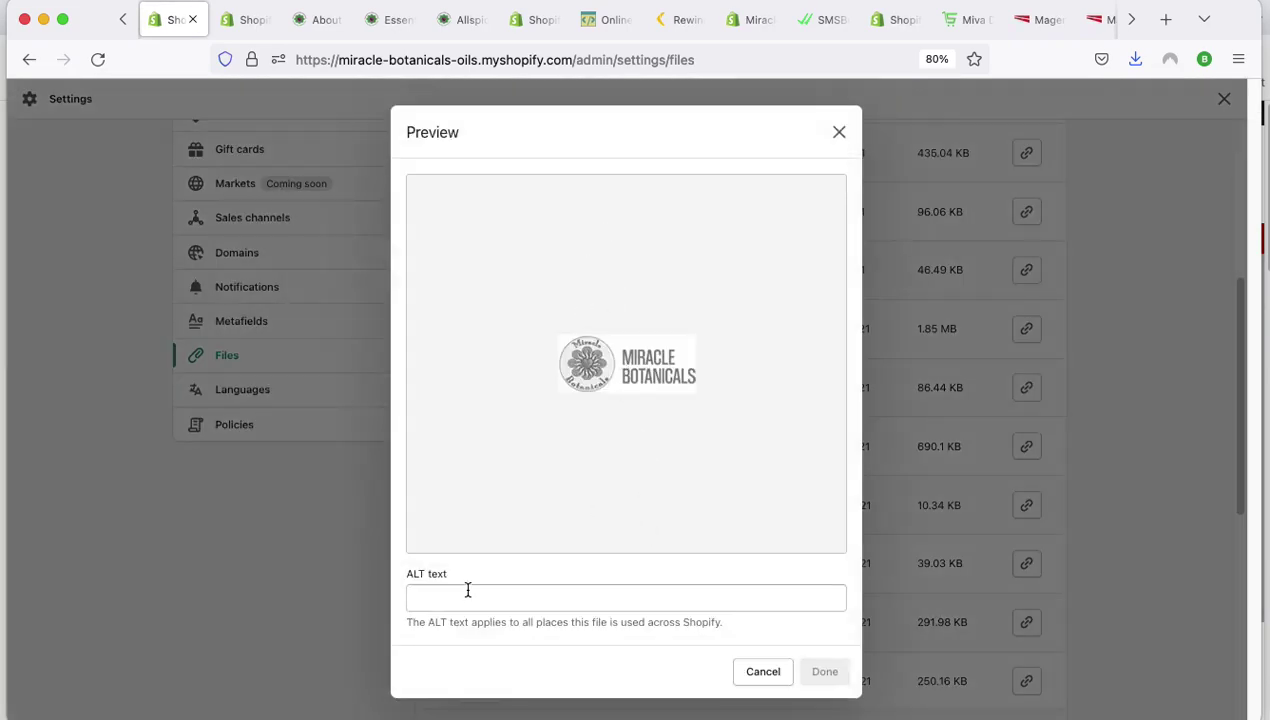
pyautogui.click(762, 671)
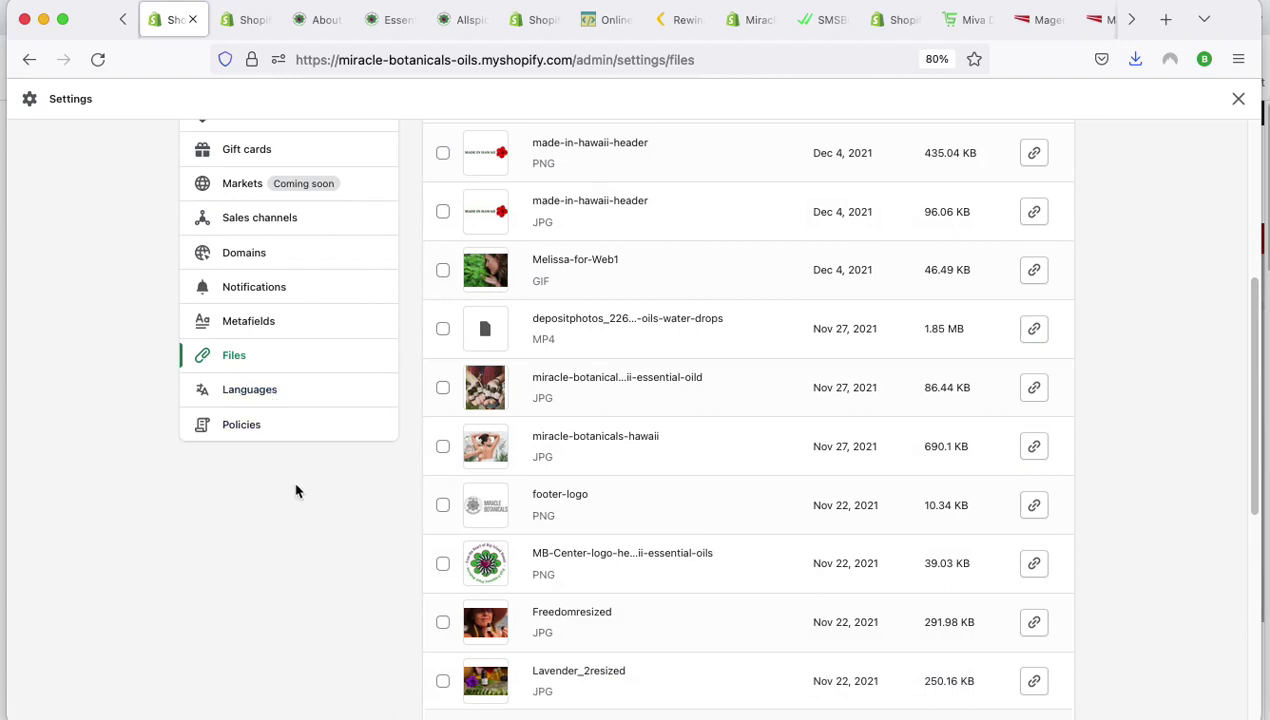
# Review the refund, privacy, terms of service and shipping policies, and leave the store settings.
pyautogui.click(242, 438)
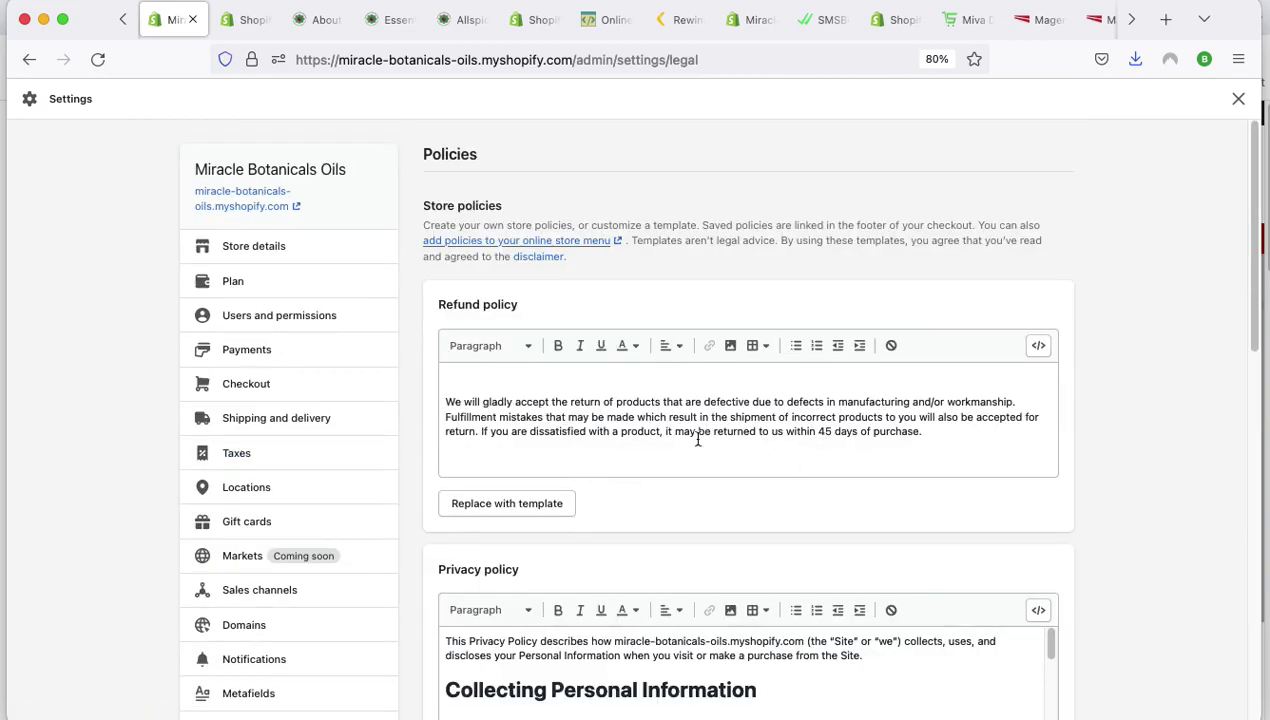
pyautogui.scroll(-10, 870, 430)
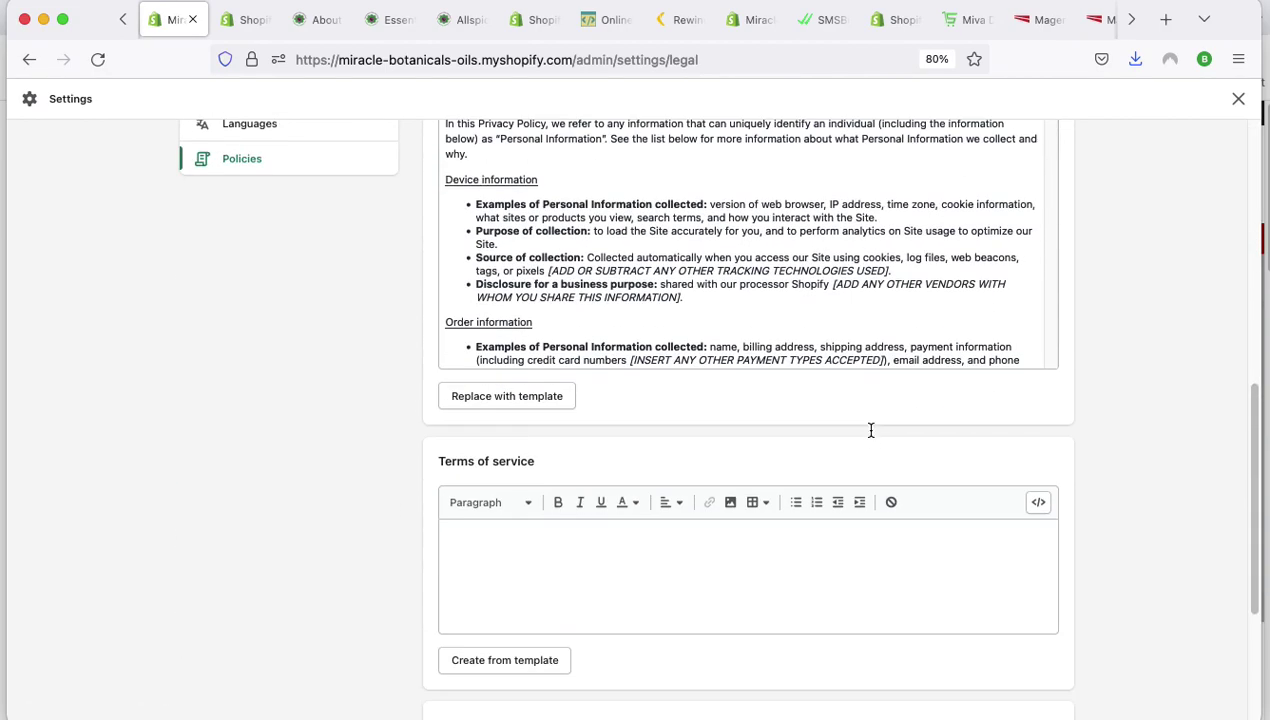
pyautogui.scroll(-10, 903, 297)
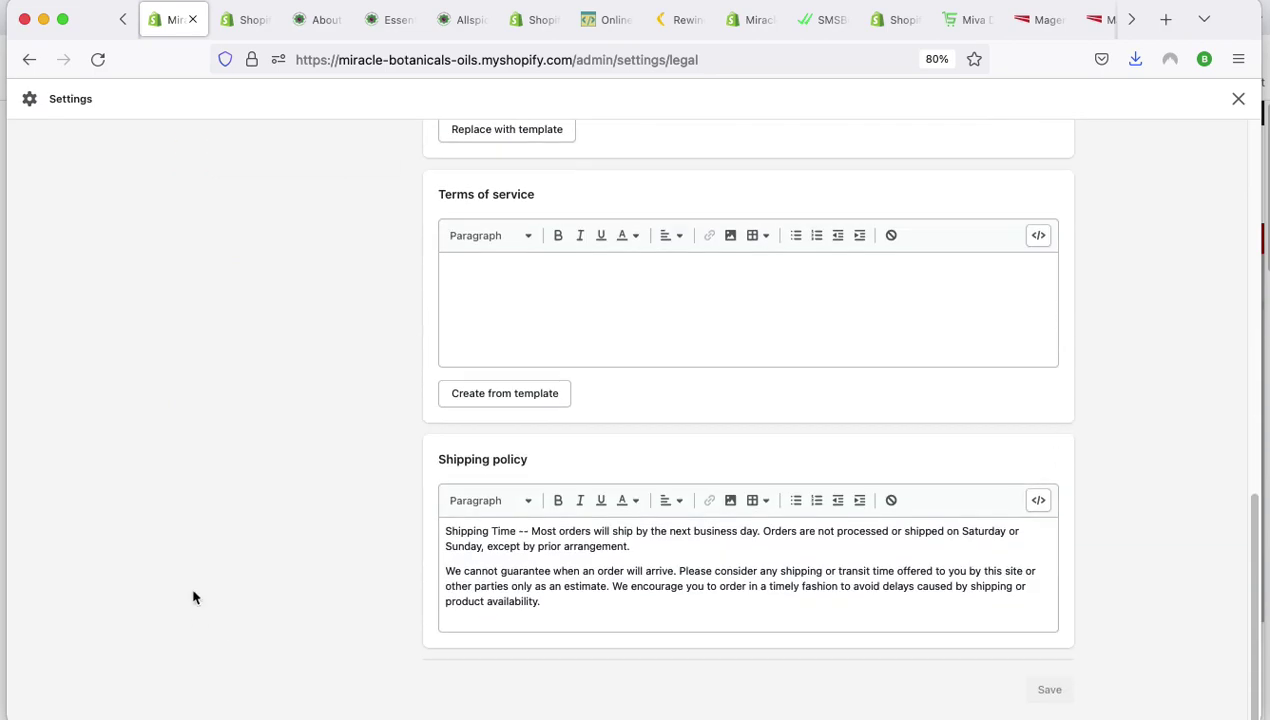
pyautogui.scroll(15, 217, 419)
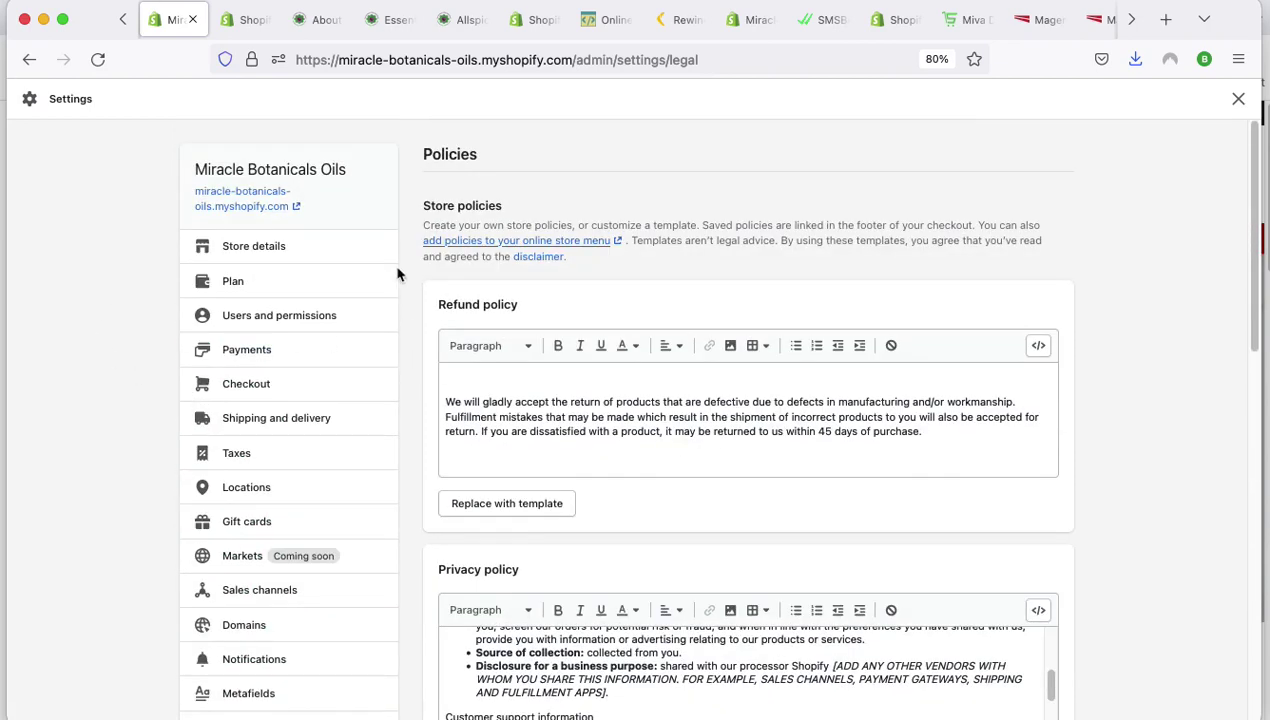
pyautogui.click(1237, 99)
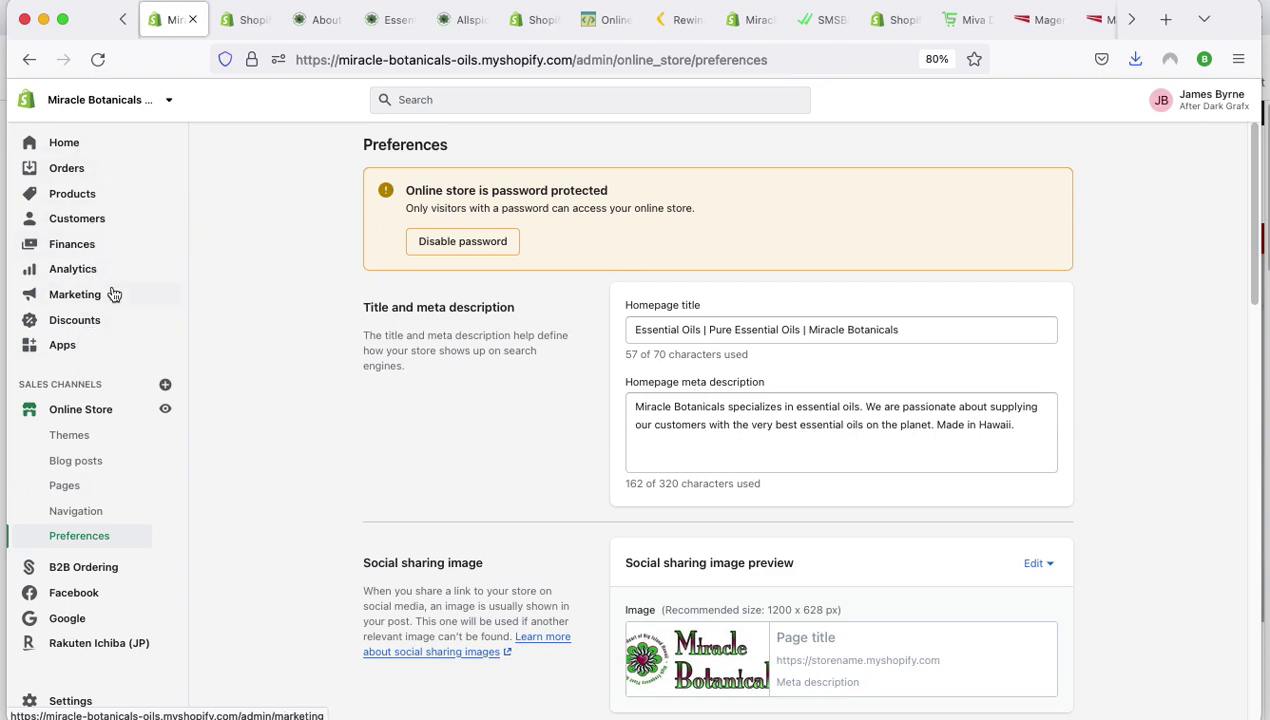
# Review the online store's navigation menus and collection filters, and open the Company menu.
pyautogui.click(88, 514)
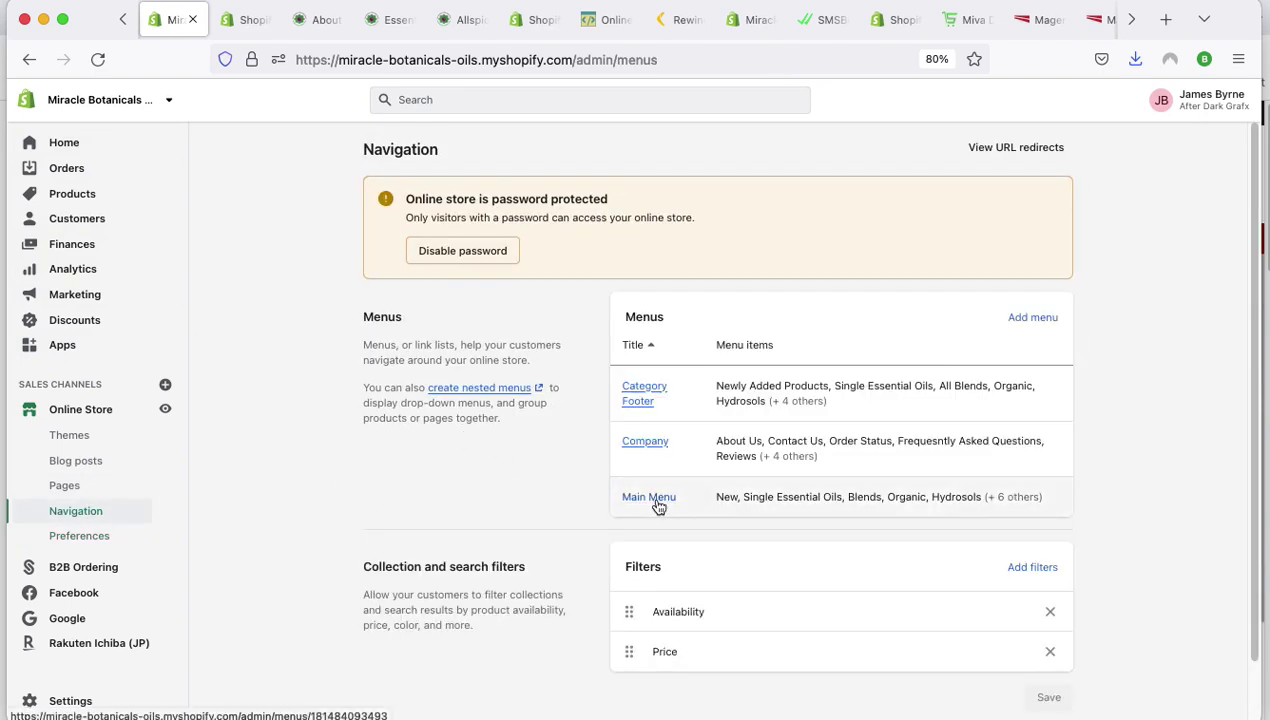
pyautogui.scroll(-2, 448, 454)
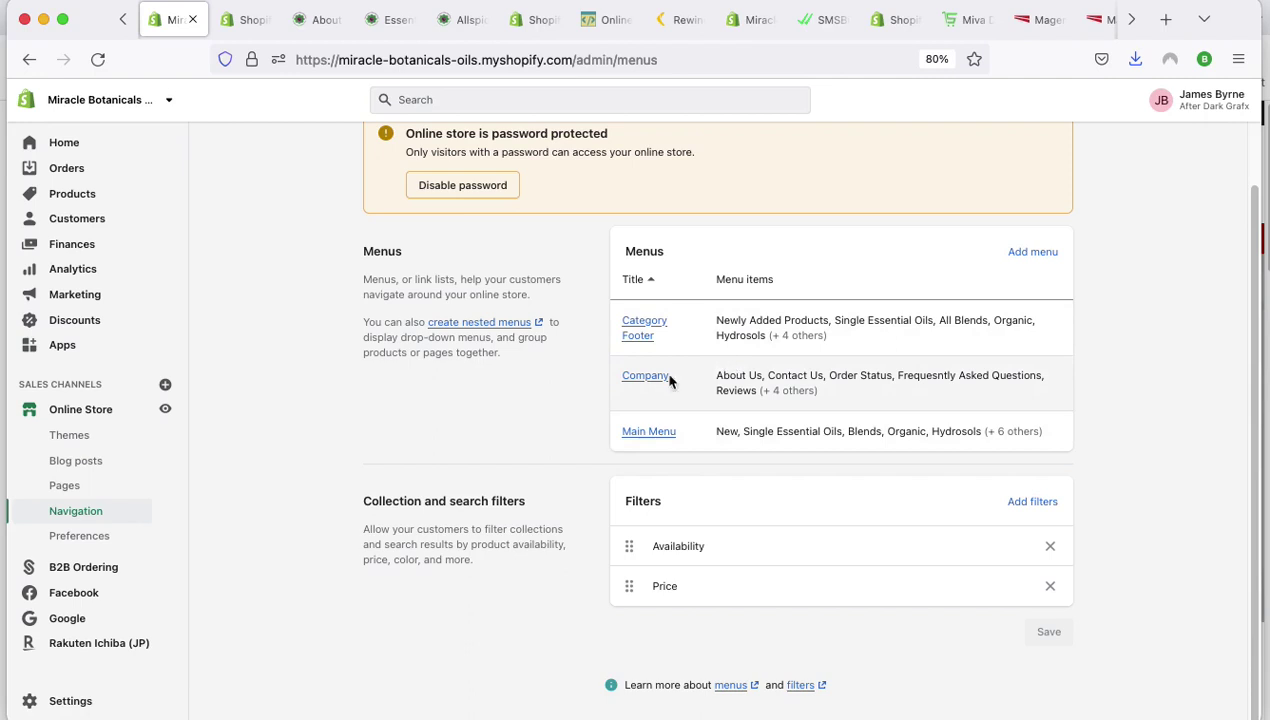
pyautogui.click(641, 377)
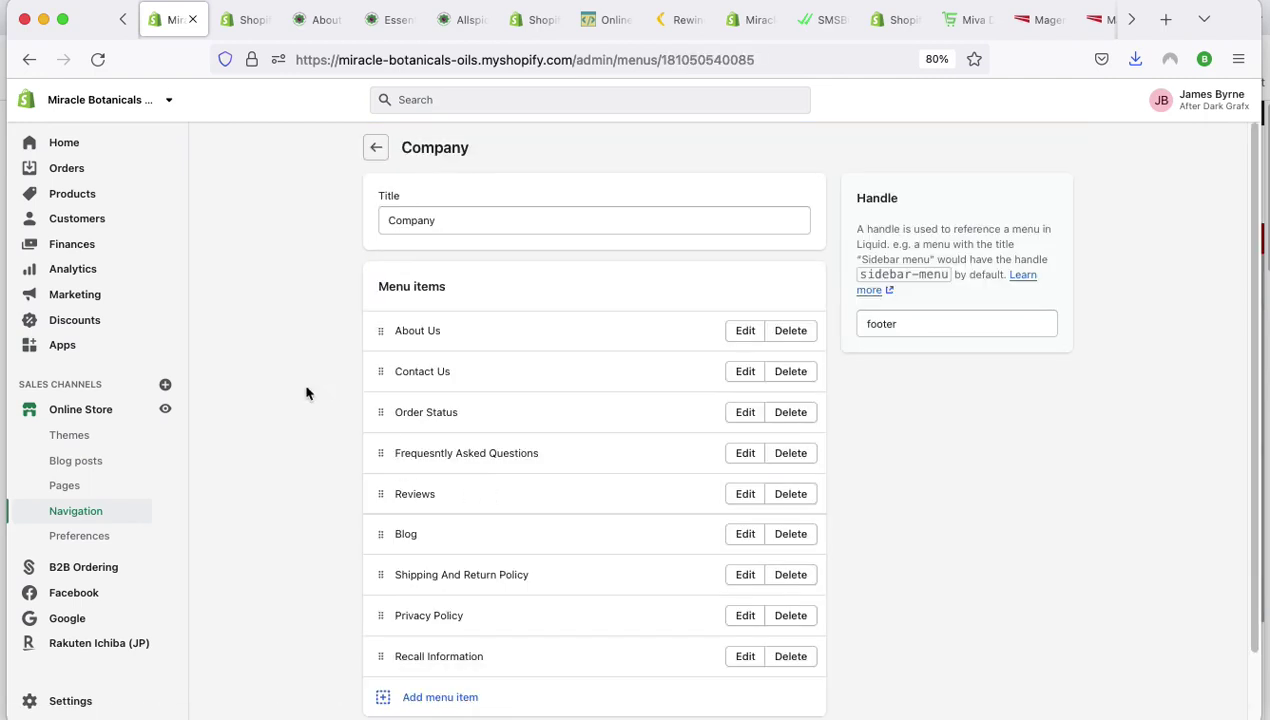
# Add a menu item linked to the Advance Wholesale page and place it between Contact Us and Order Status.
pyautogui.scroll(-2, 310, 405)
pyautogui.click(440, 624)
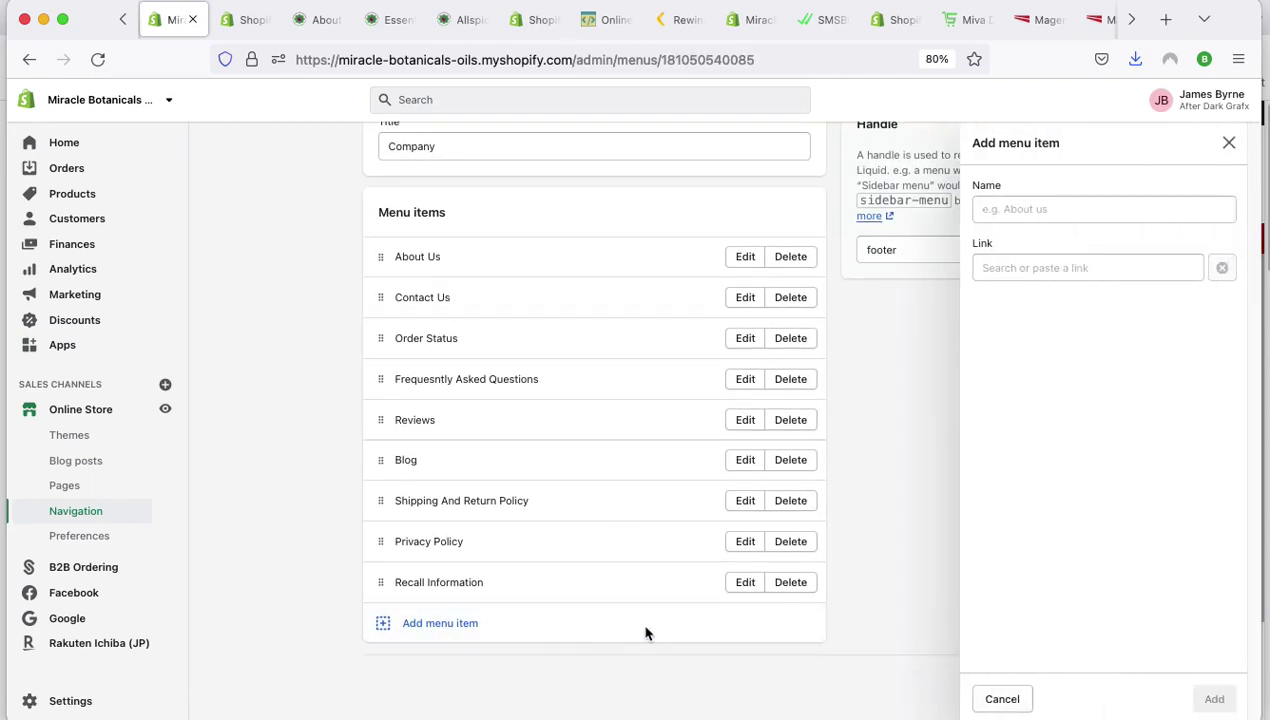
pyautogui.click(998, 266)
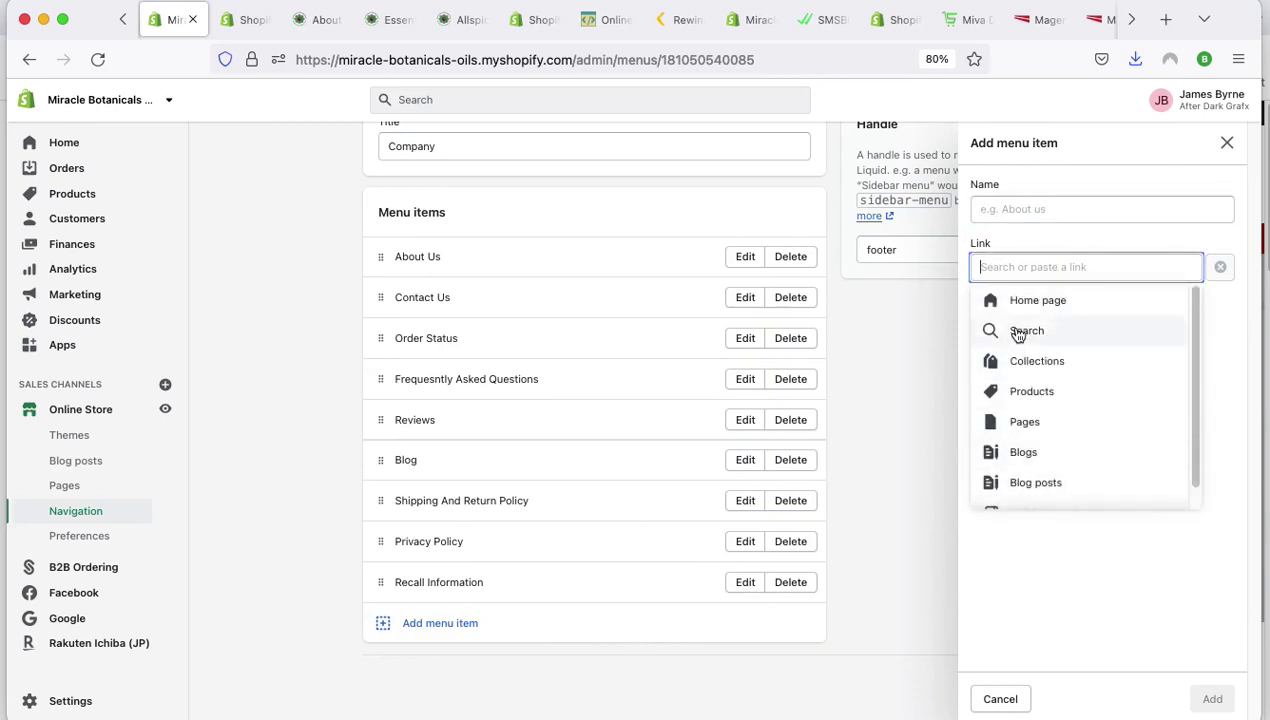
pyautogui.click(1020, 423)
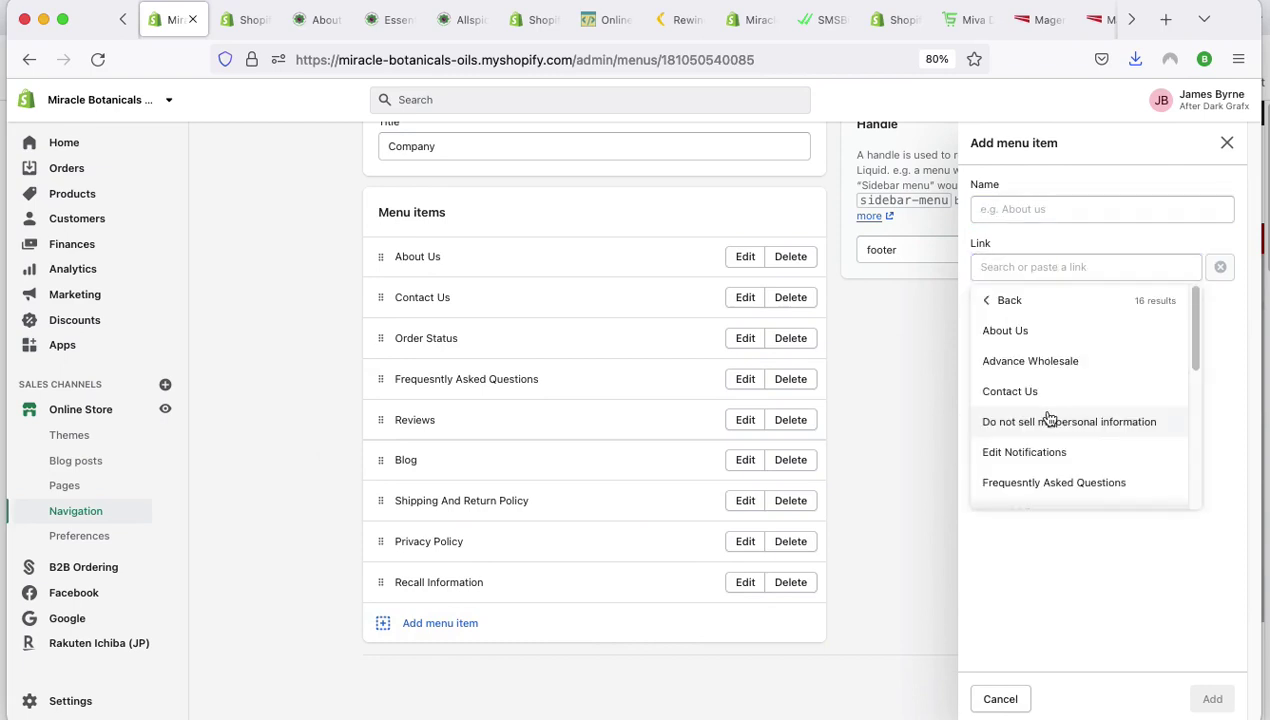
pyautogui.click(1032, 360)
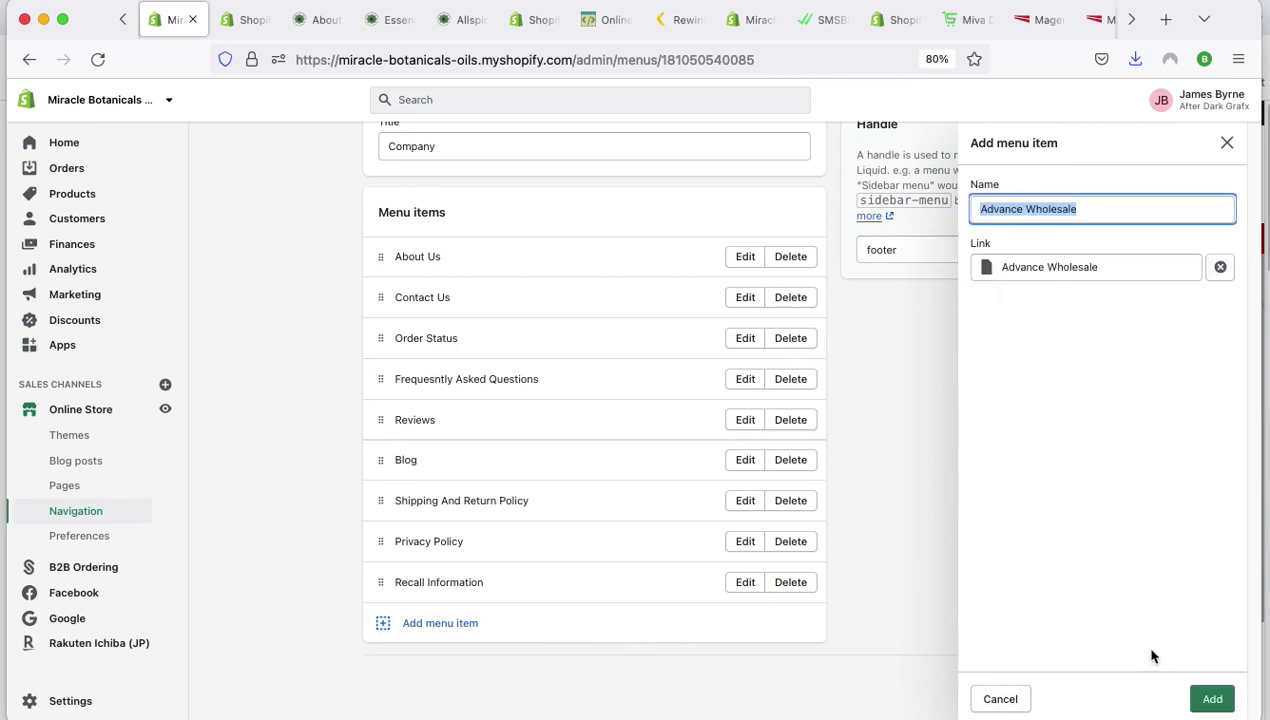
pyautogui.click(1208, 698)
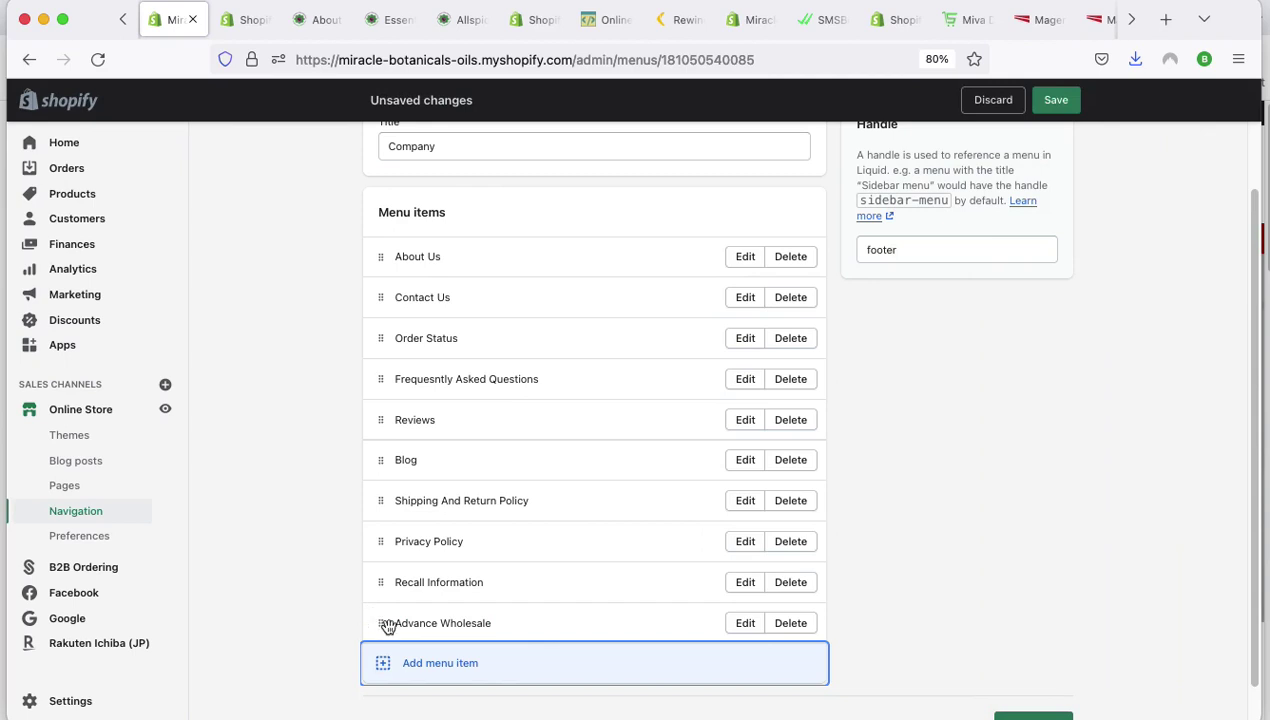
pyautogui.moveTo(377, 621); pyautogui.dragTo(364, 350)
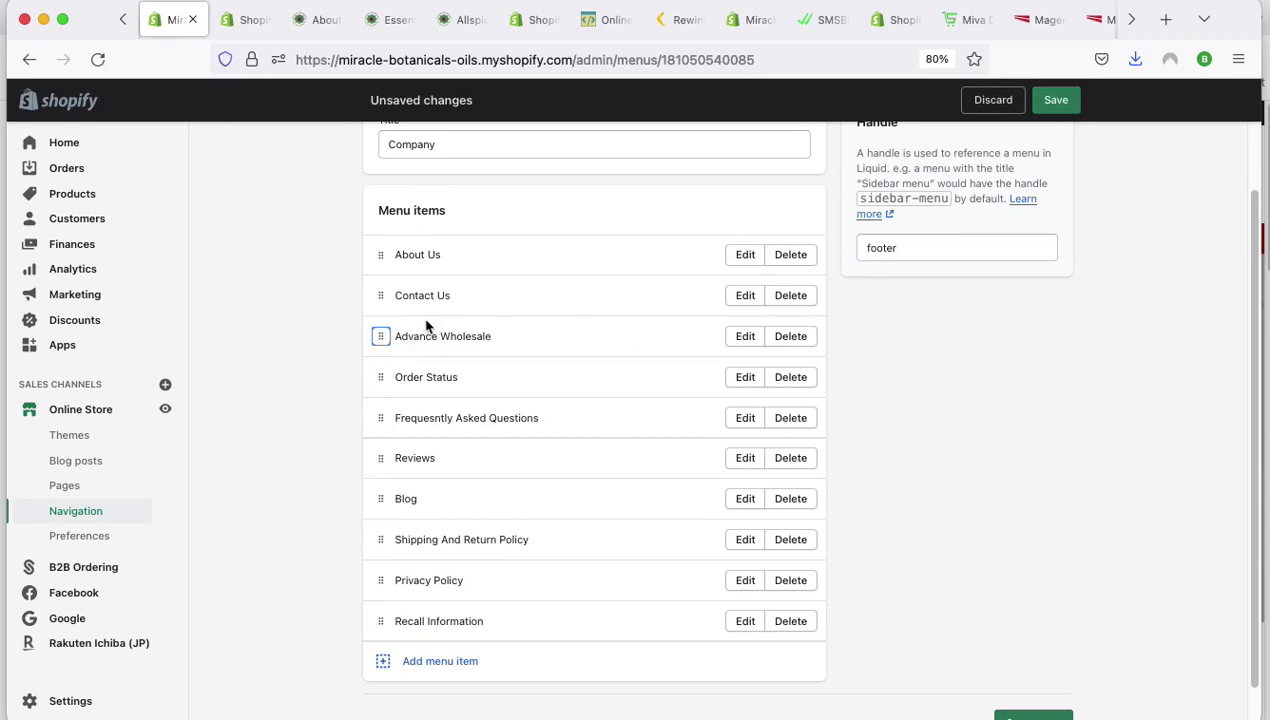
# Remove the Advance Wholesale item from the Company menu and confirm its removal.
pyautogui.click(790, 337)
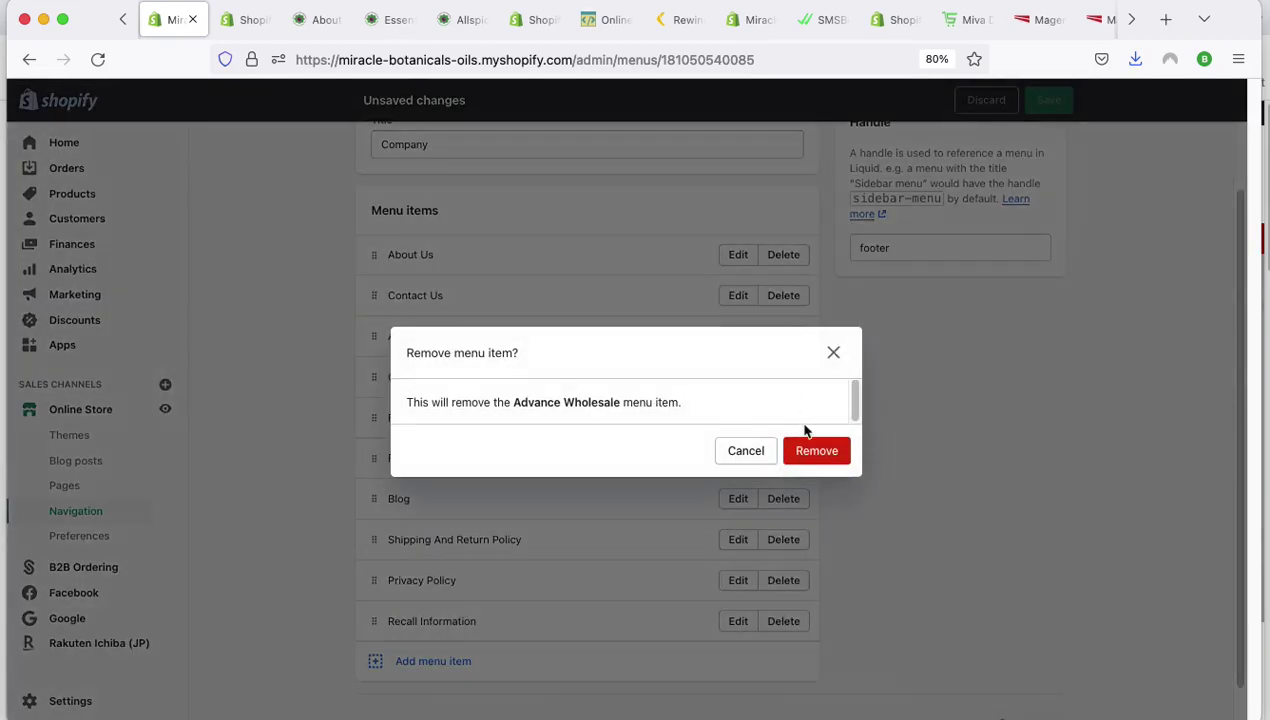
pyautogui.click(815, 449)
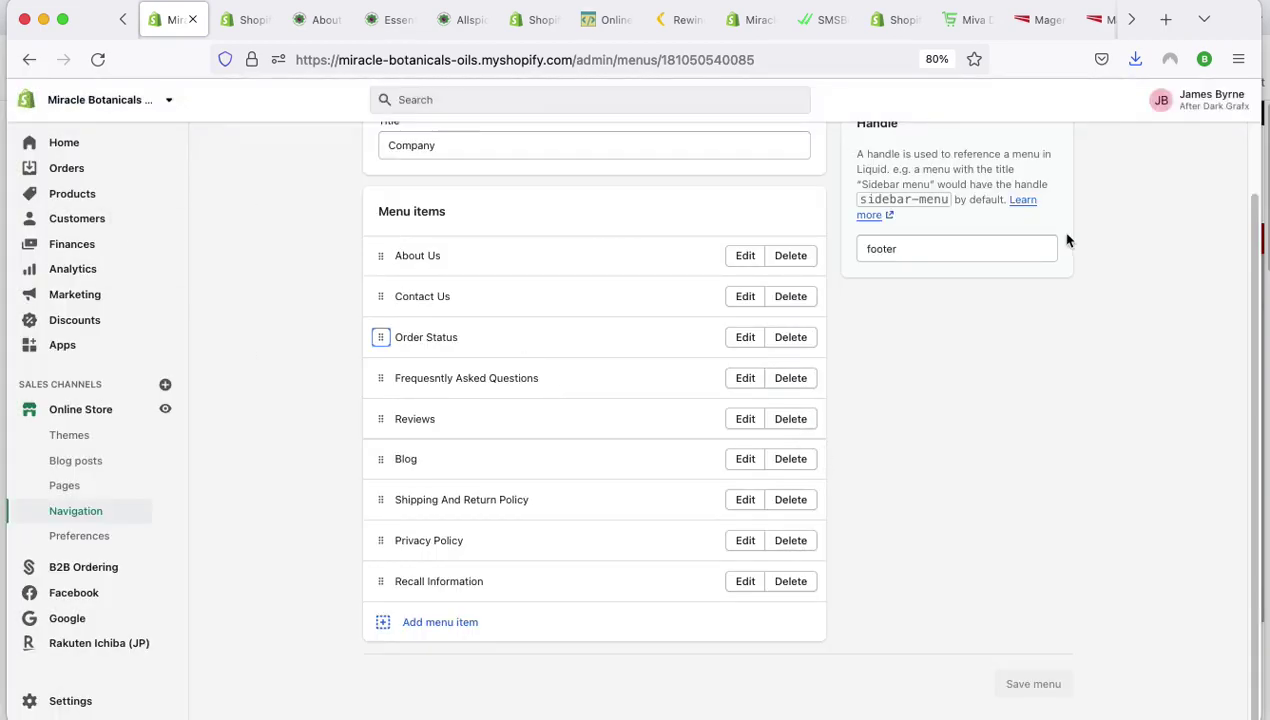
pyautogui.scroll(2, 1070, 238)
pyautogui.scroll(-2, 312, 316)
pyautogui.click(248, 487)
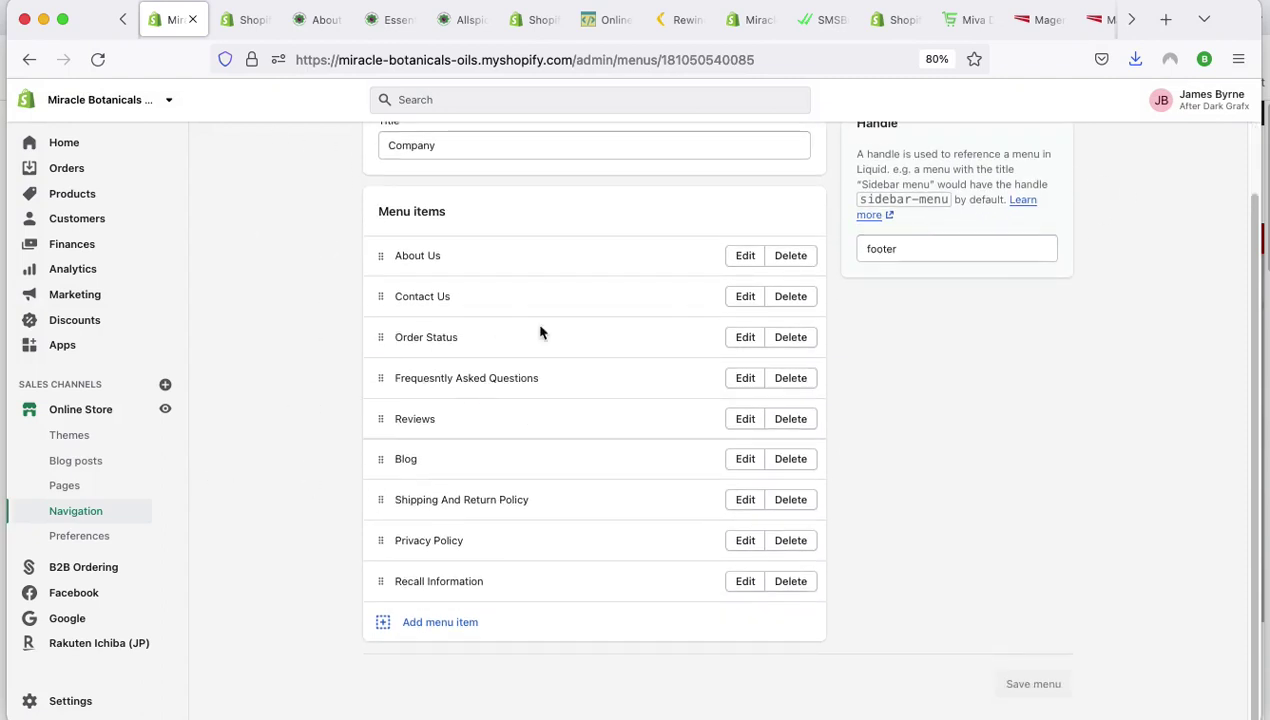
# Review the name and link of the Order Status, Contact Us and About Us menu items, closing each without changes.
pyautogui.click(731, 339)
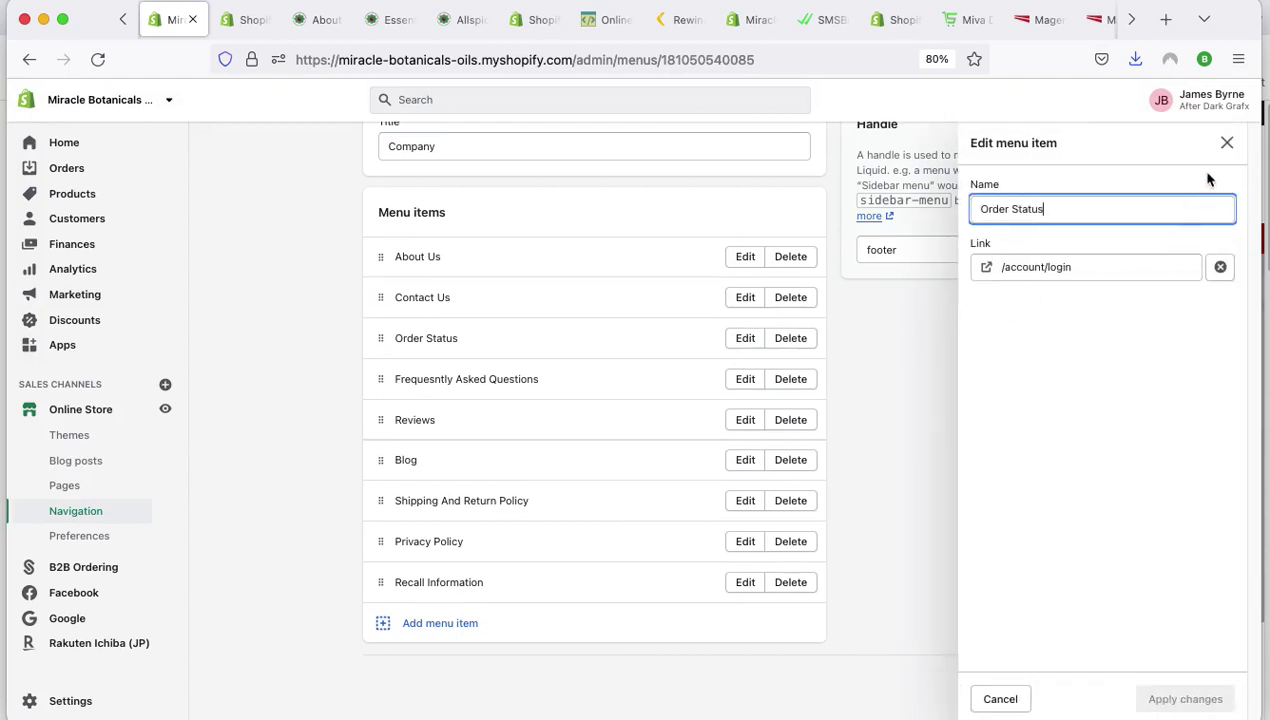
pyautogui.click(1227, 143)
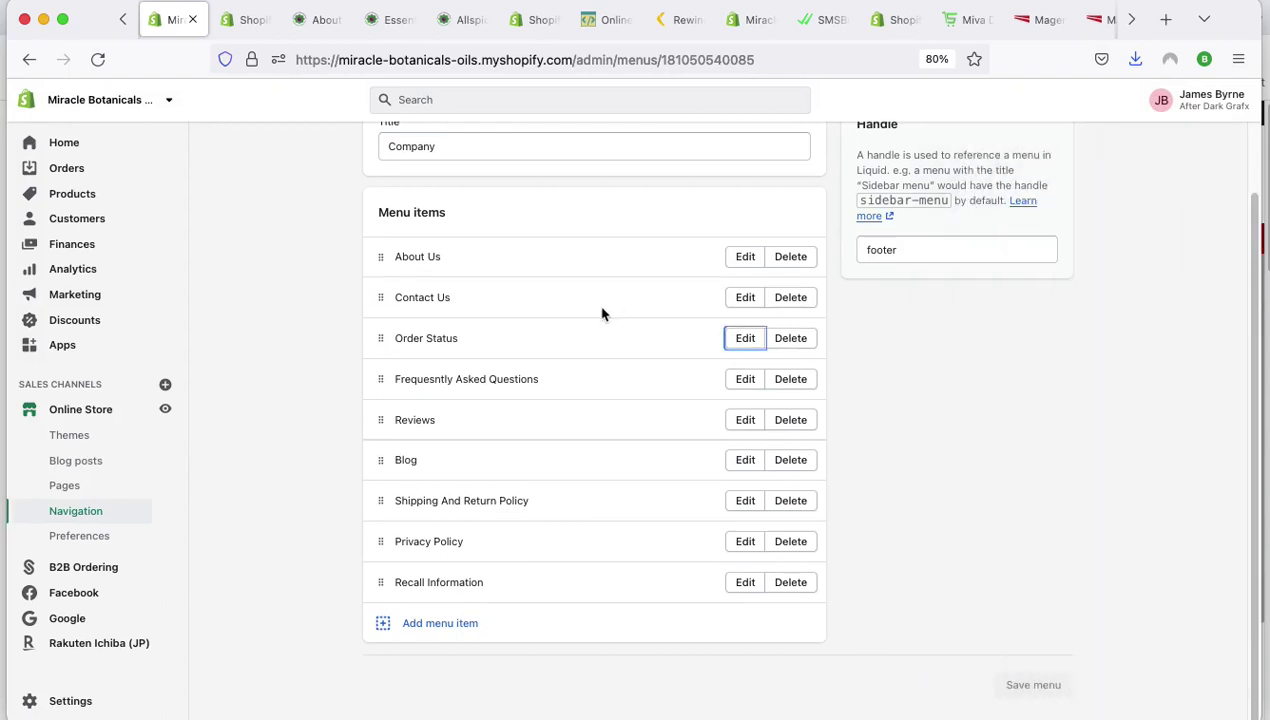
pyautogui.click(748, 298)
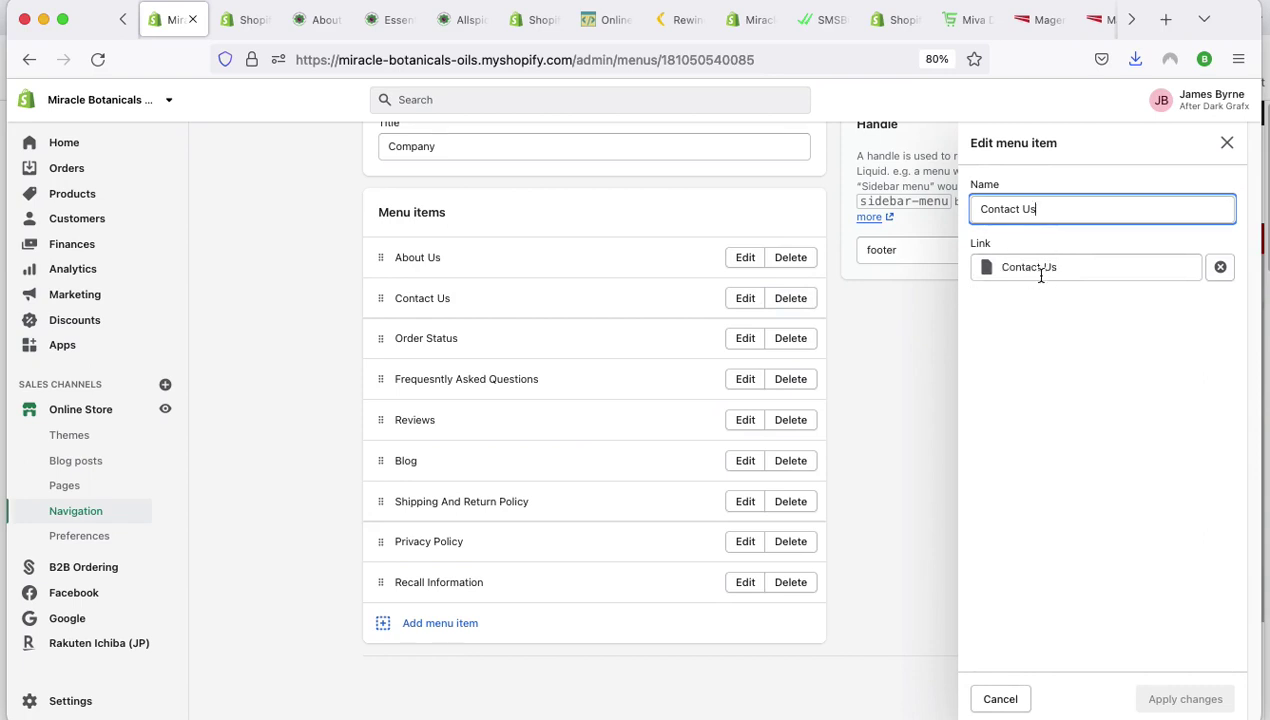
pyautogui.press('Escape')
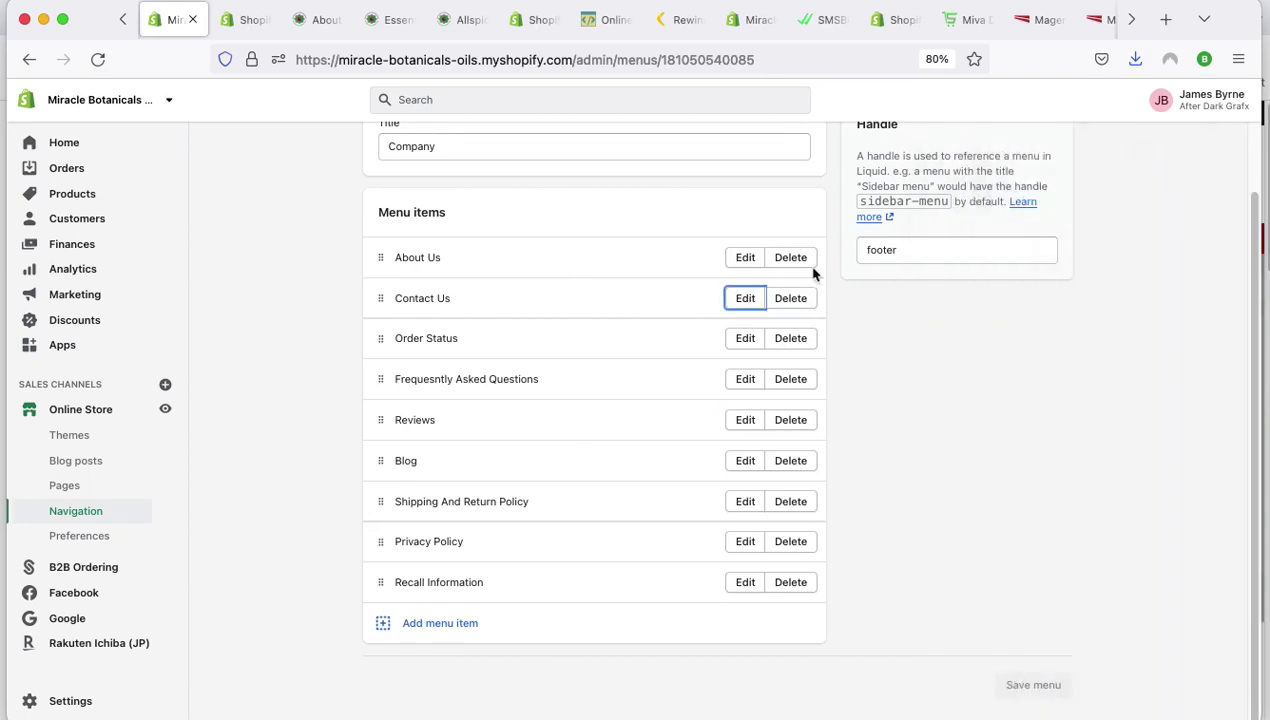
pyautogui.click(744, 262)
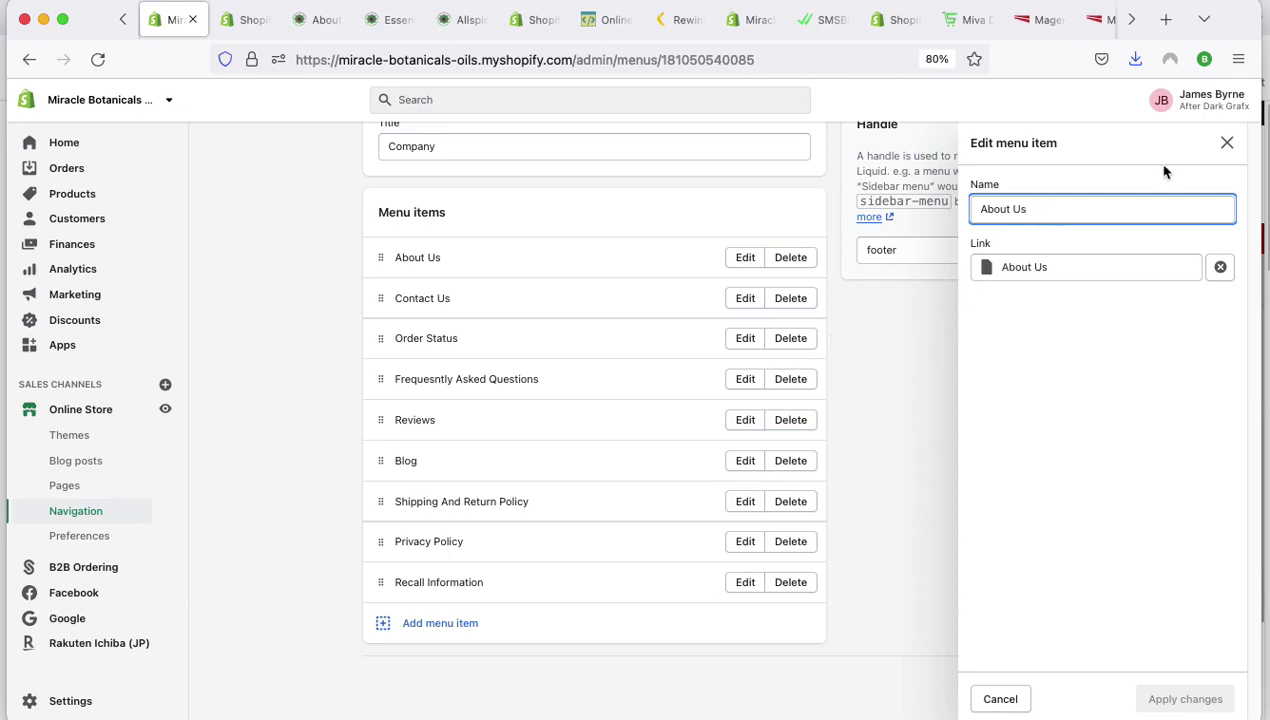
pyautogui.click(1226, 143)
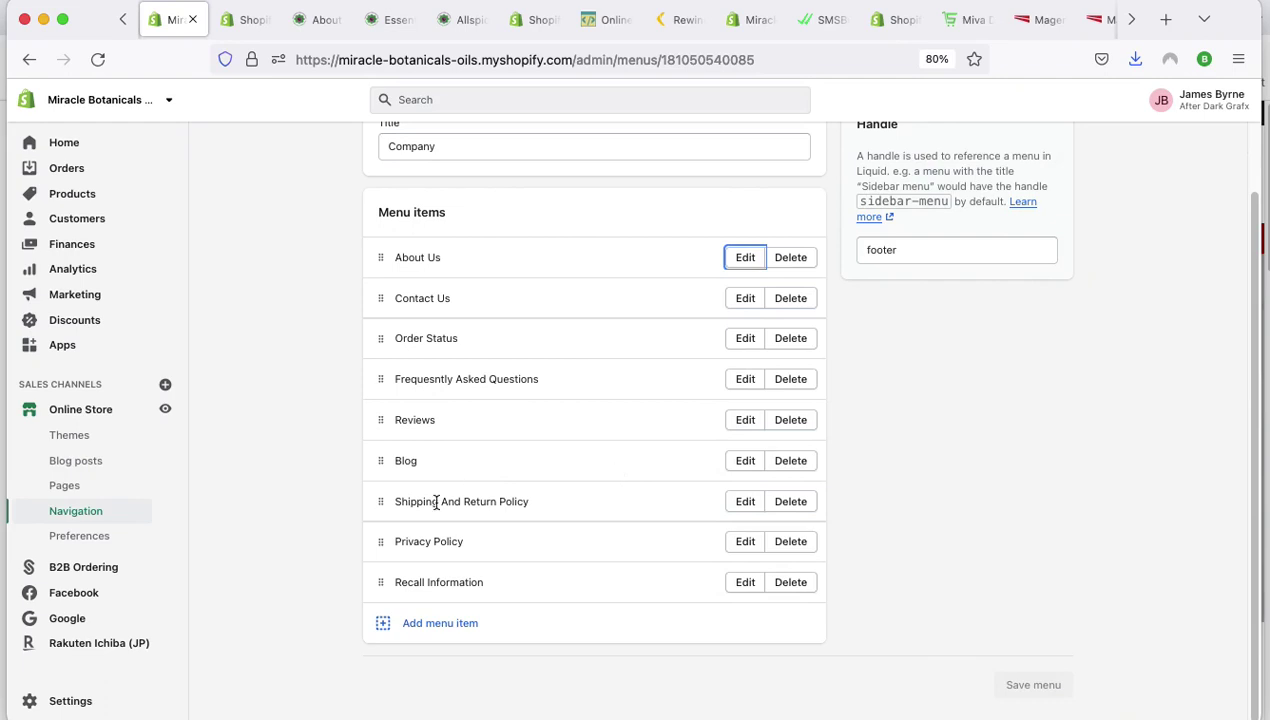
pyautogui.click(236, 372)
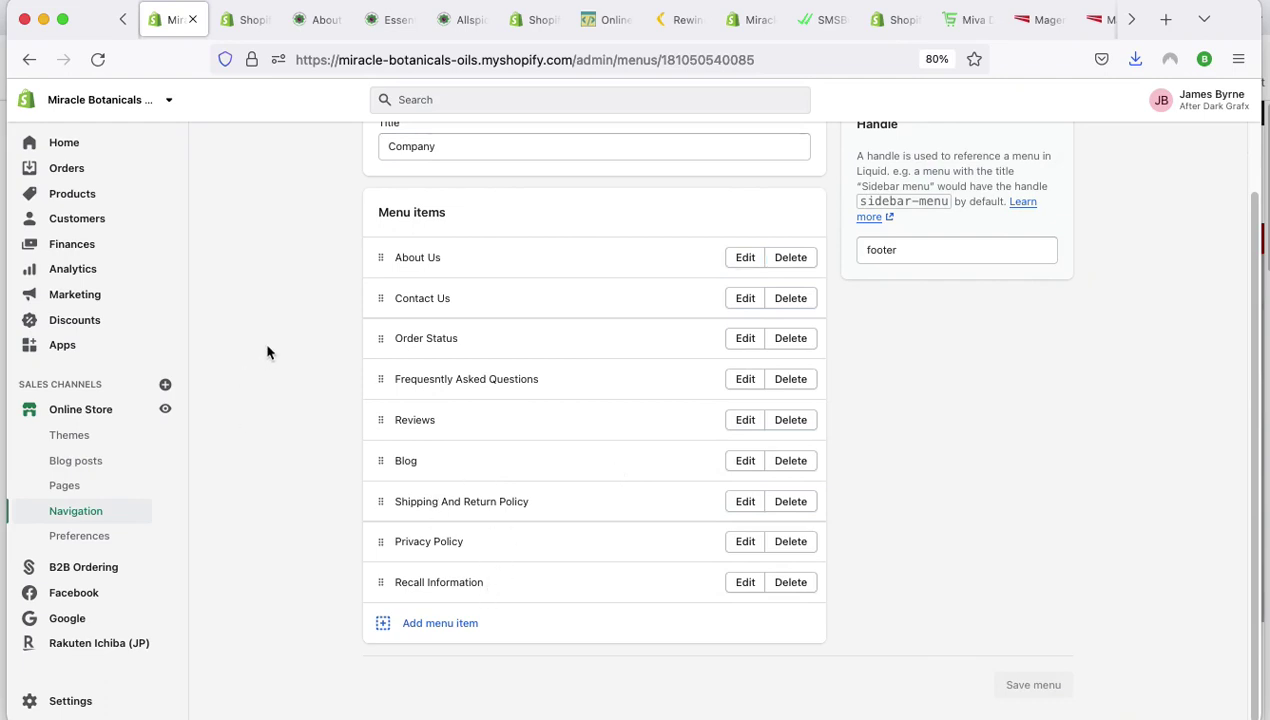